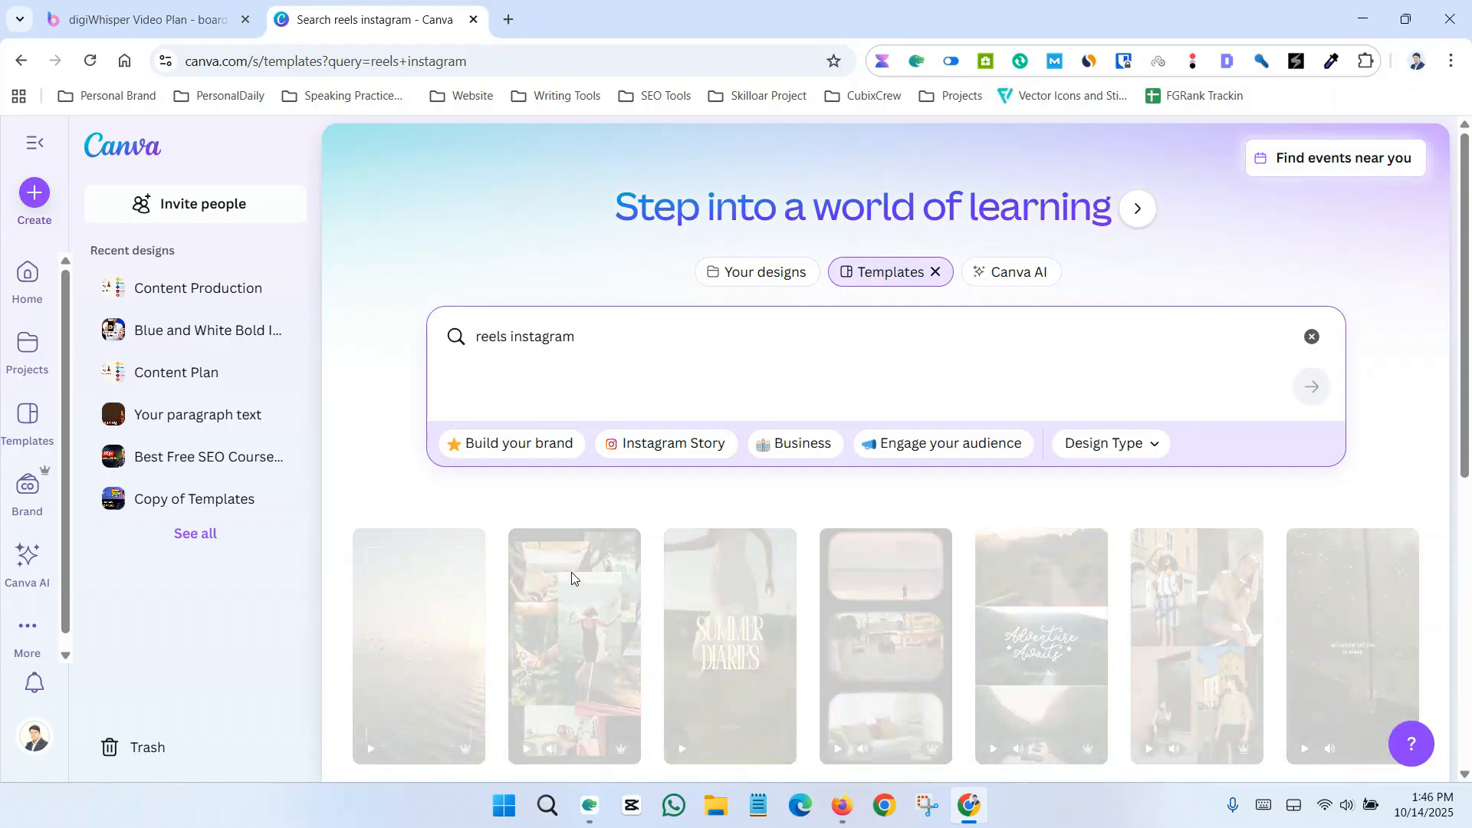
- Replace the template search term with "instagram reels" and run the search
scroll(728, 449, down, 5)
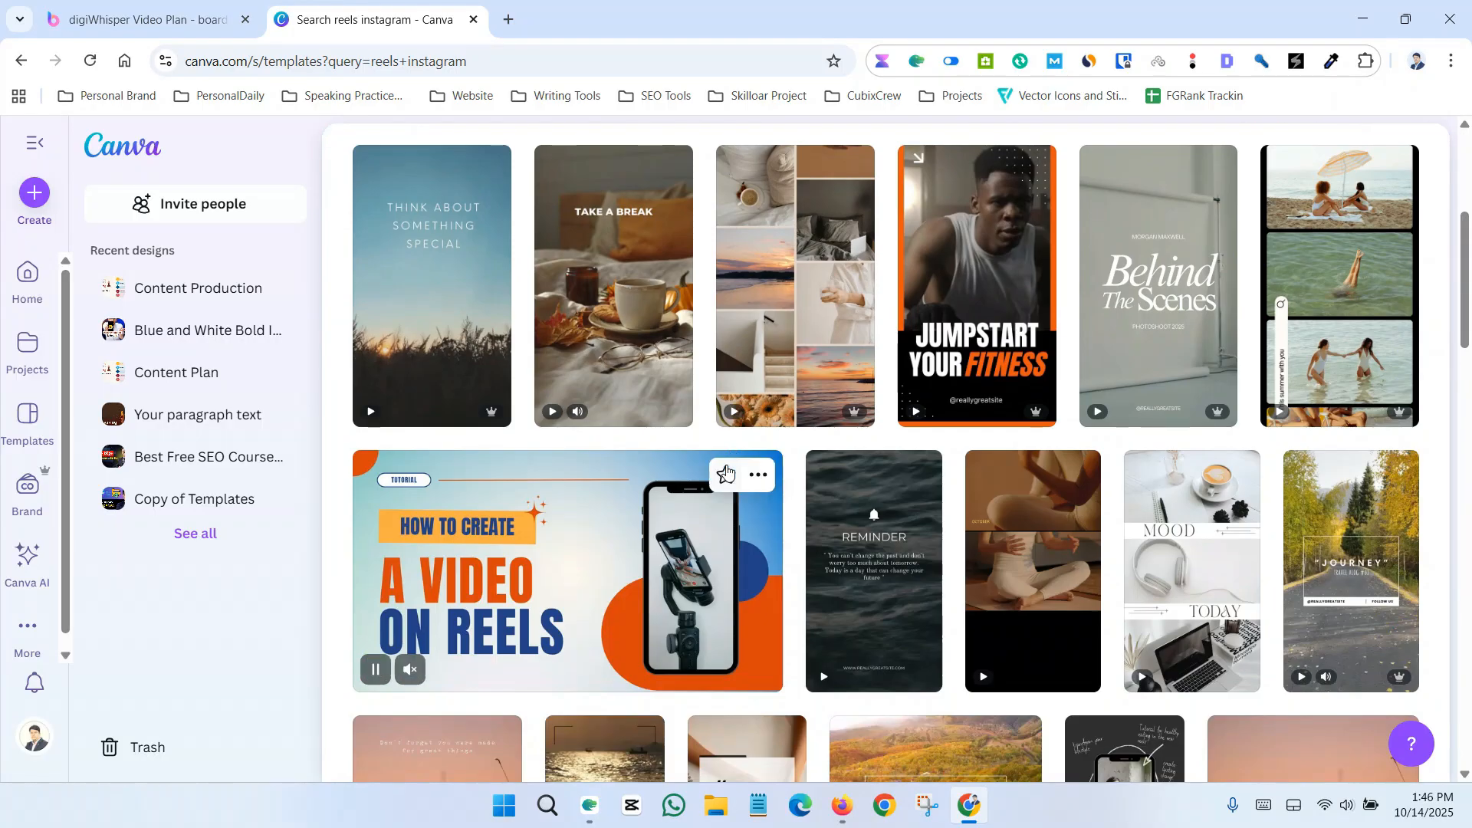
scroll(467, 424, up, 5)
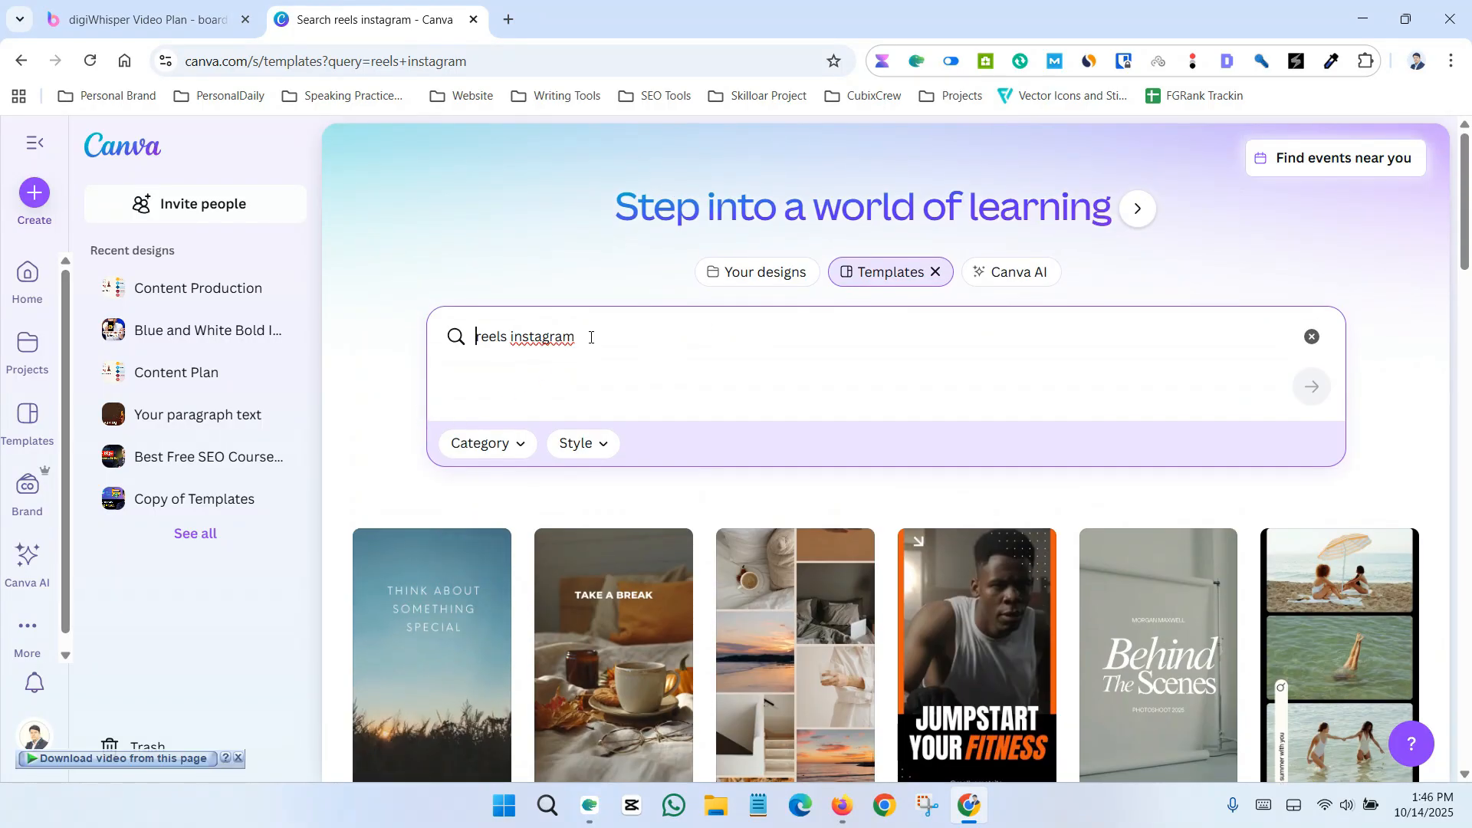
drag(590, 337, 393, 353)
text(in)
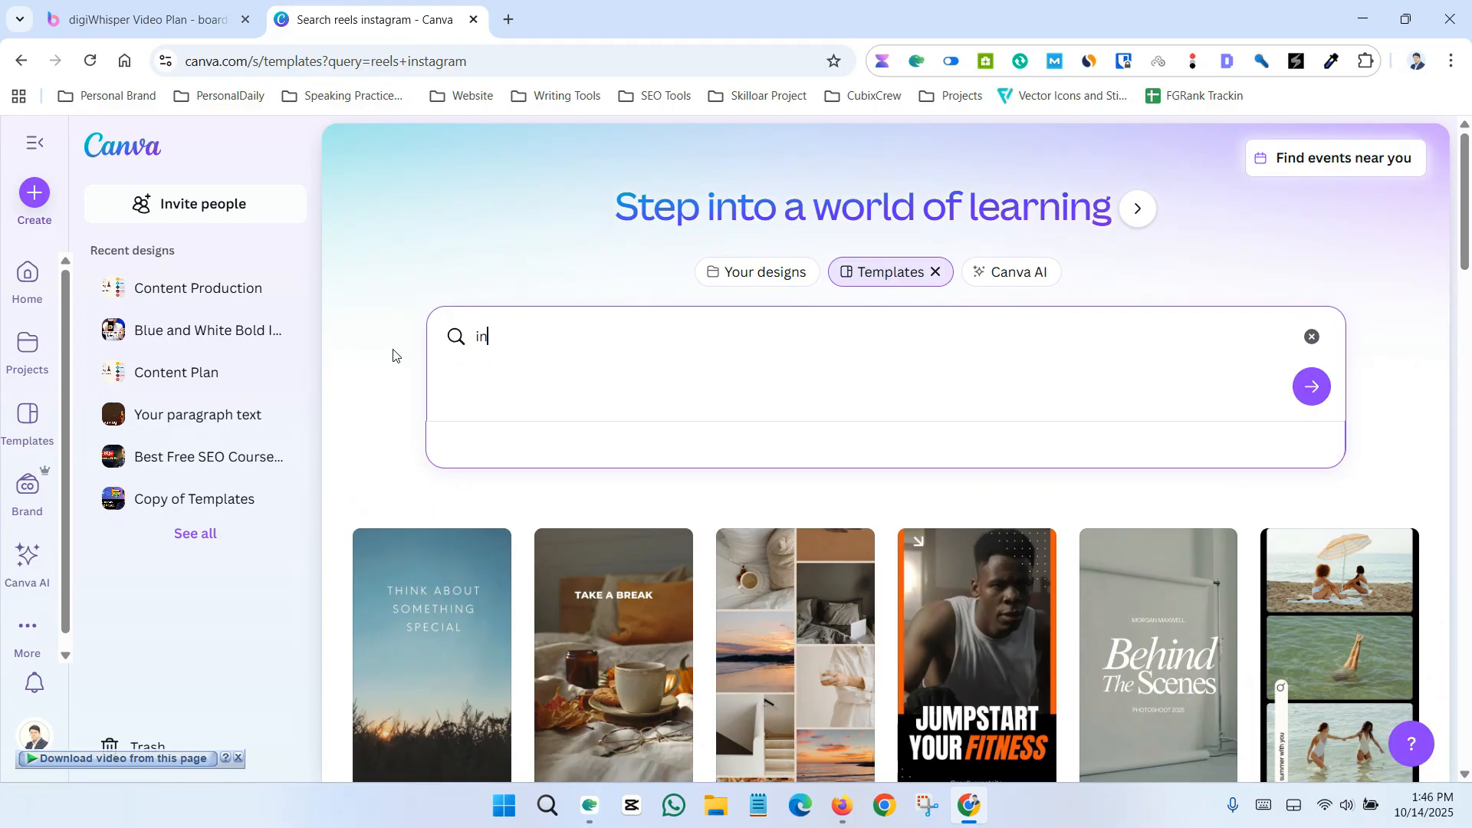
text(stagram reels)
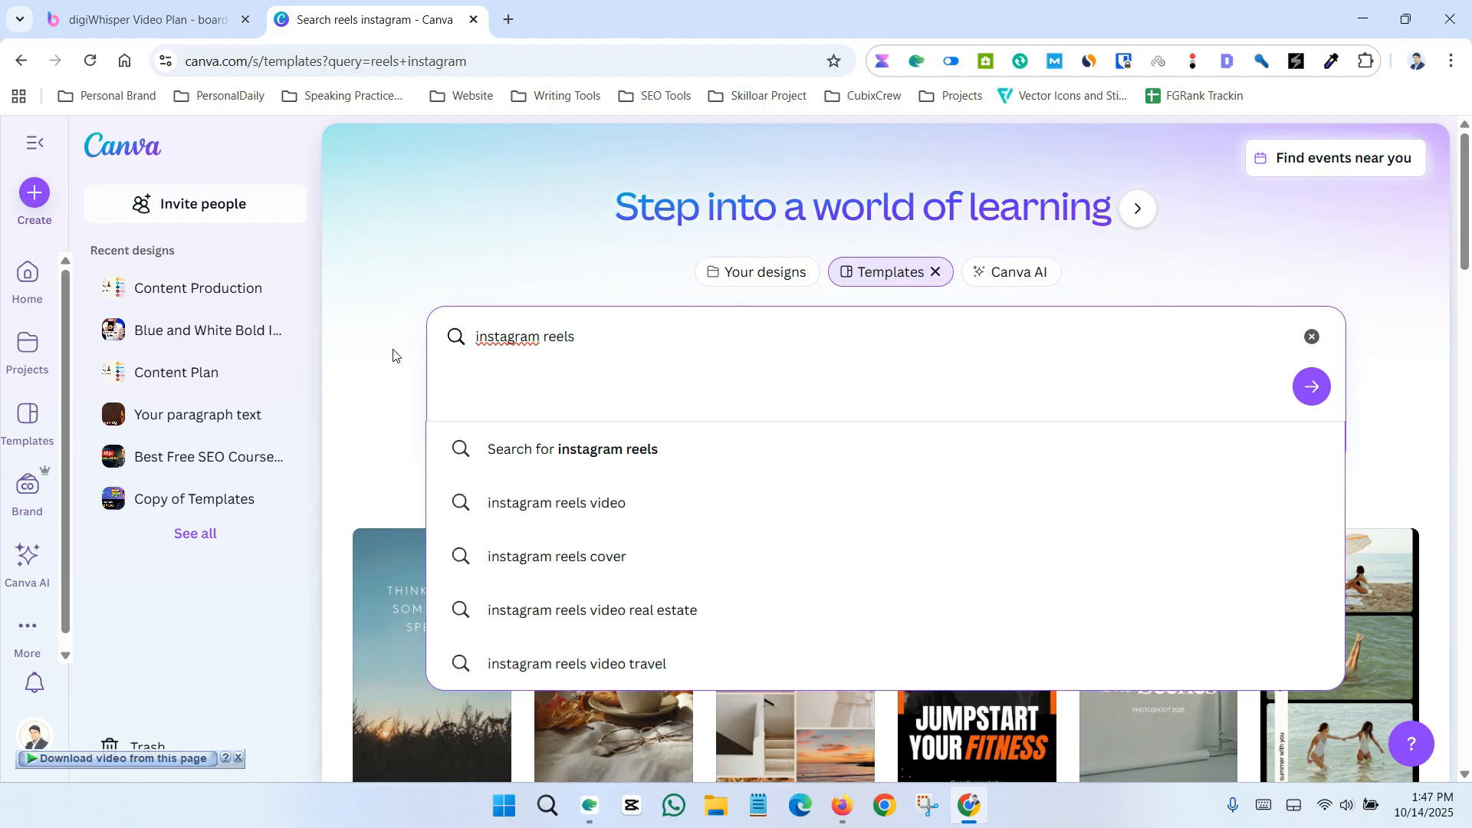
click(568, 449)
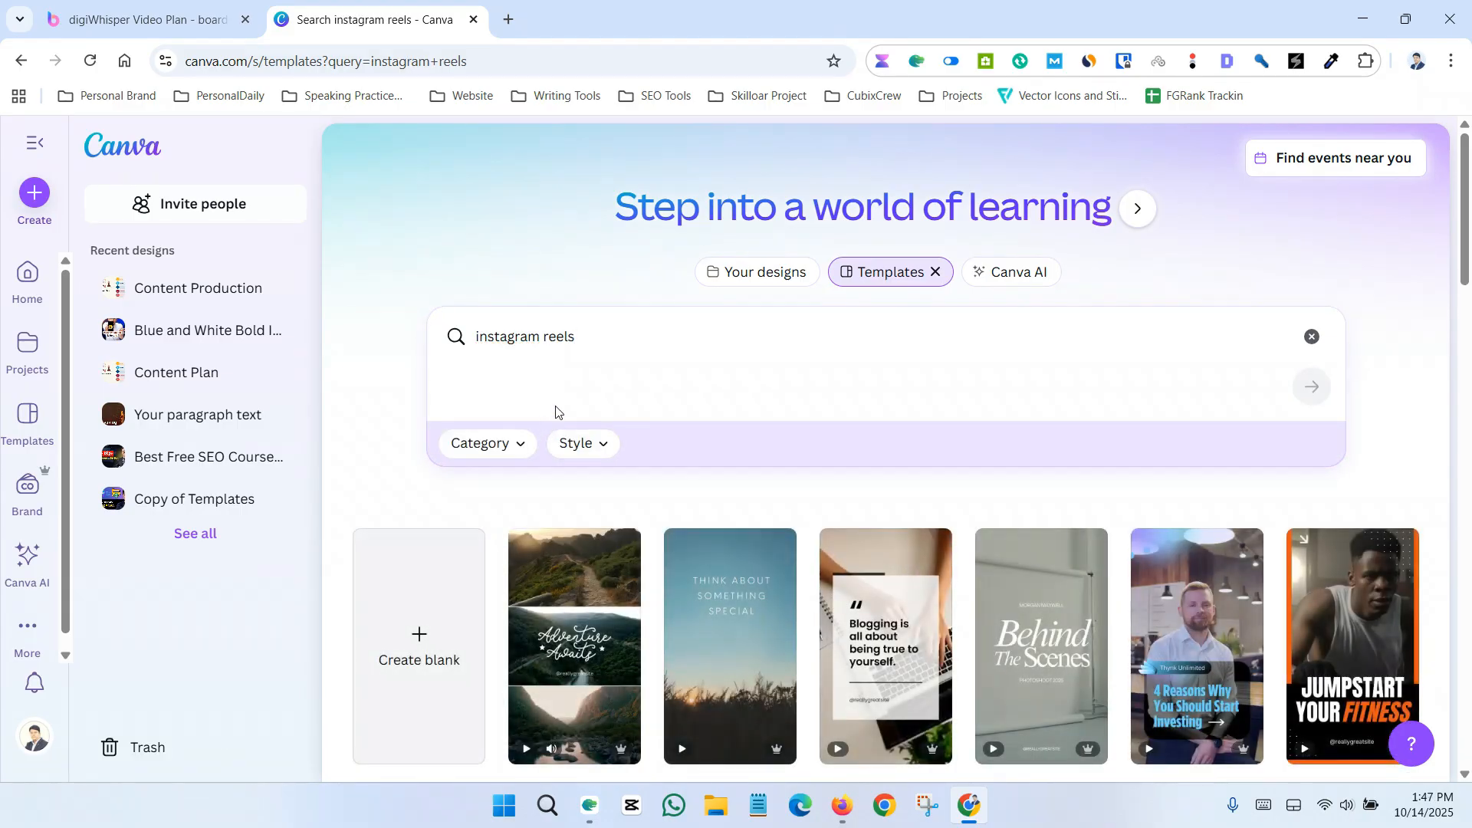
- Browse the Instagram reels template results and preview the available video designs
scroll(591, 388, down, 5)
scroll(611, 383, up, 3)
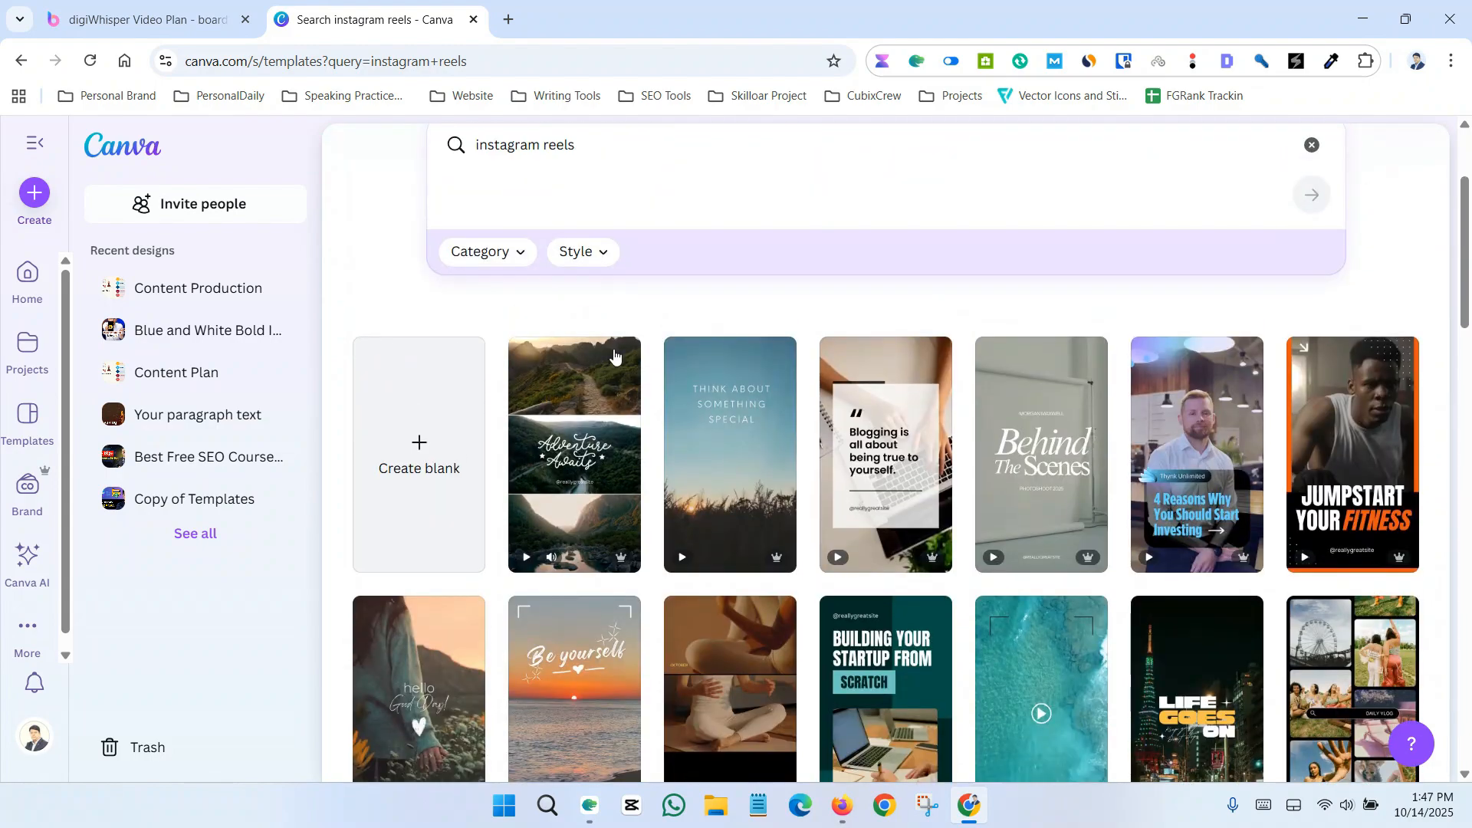
scroll(691, 389, down, 1)
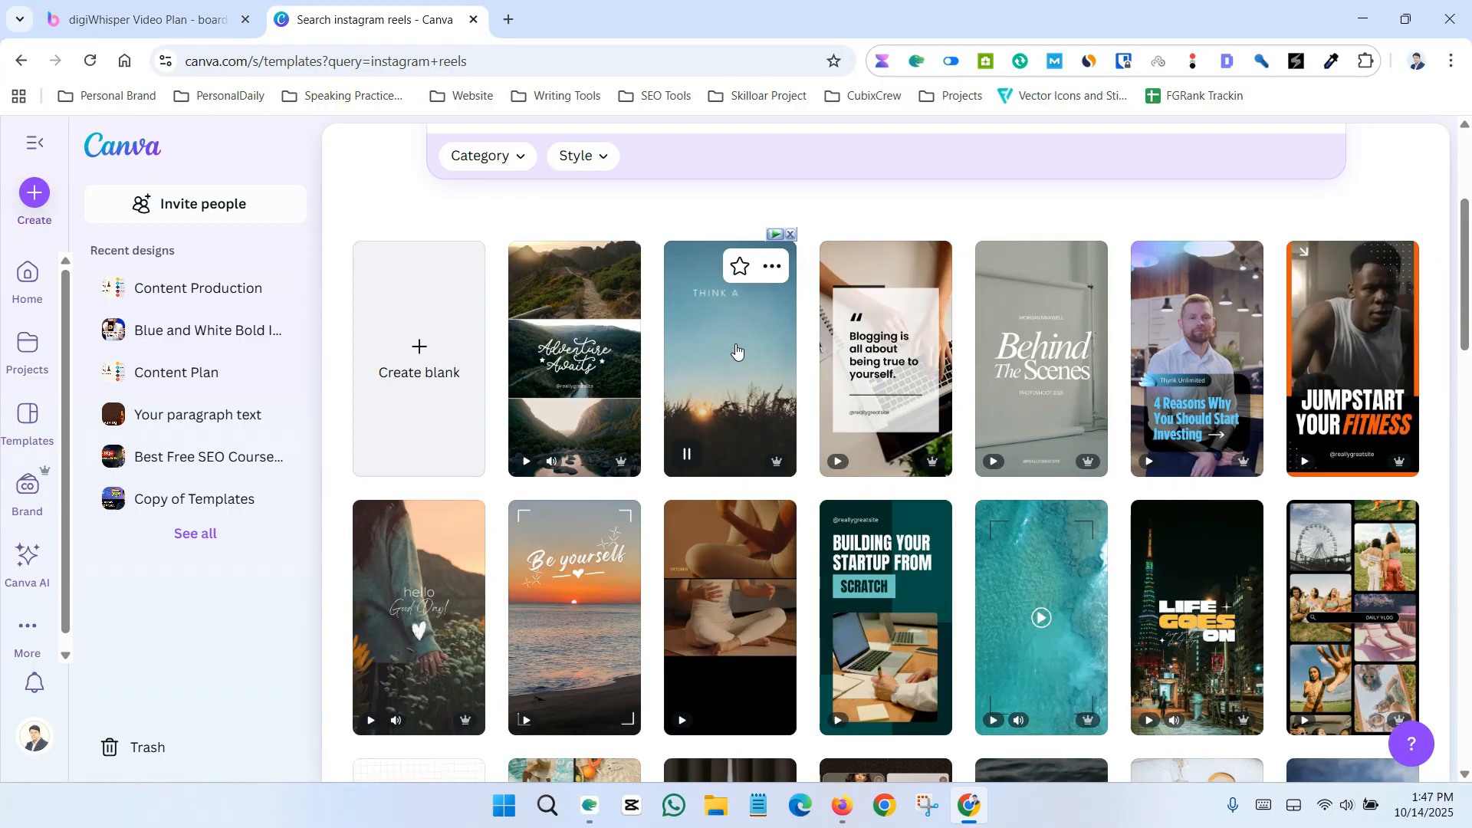
scroll(1074, 345, down, 5)
scroll(1106, 356, up, 5)
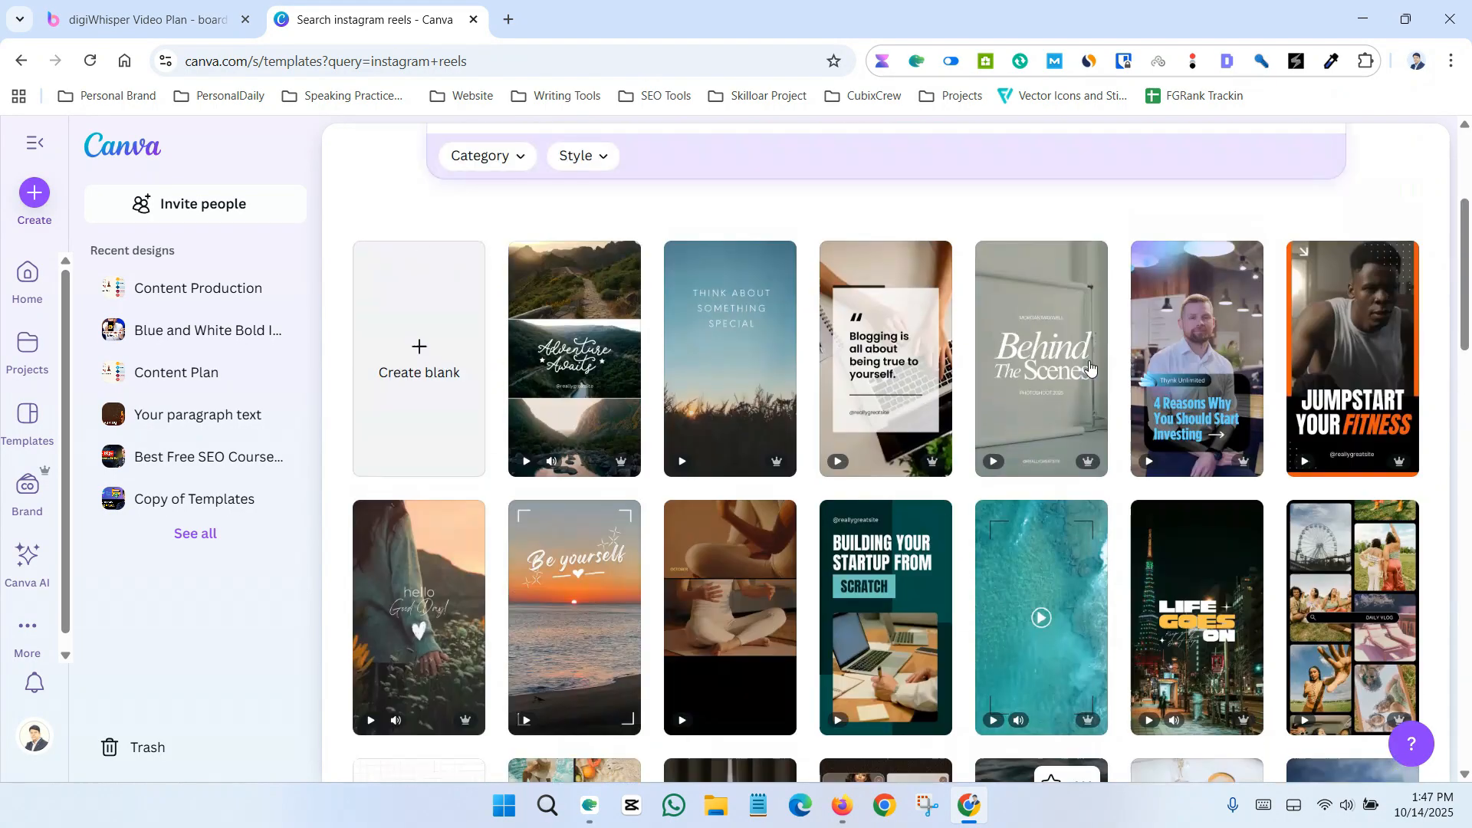
scroll(1057, 407, down, 6)
scroll(1057, 407, up, 8)
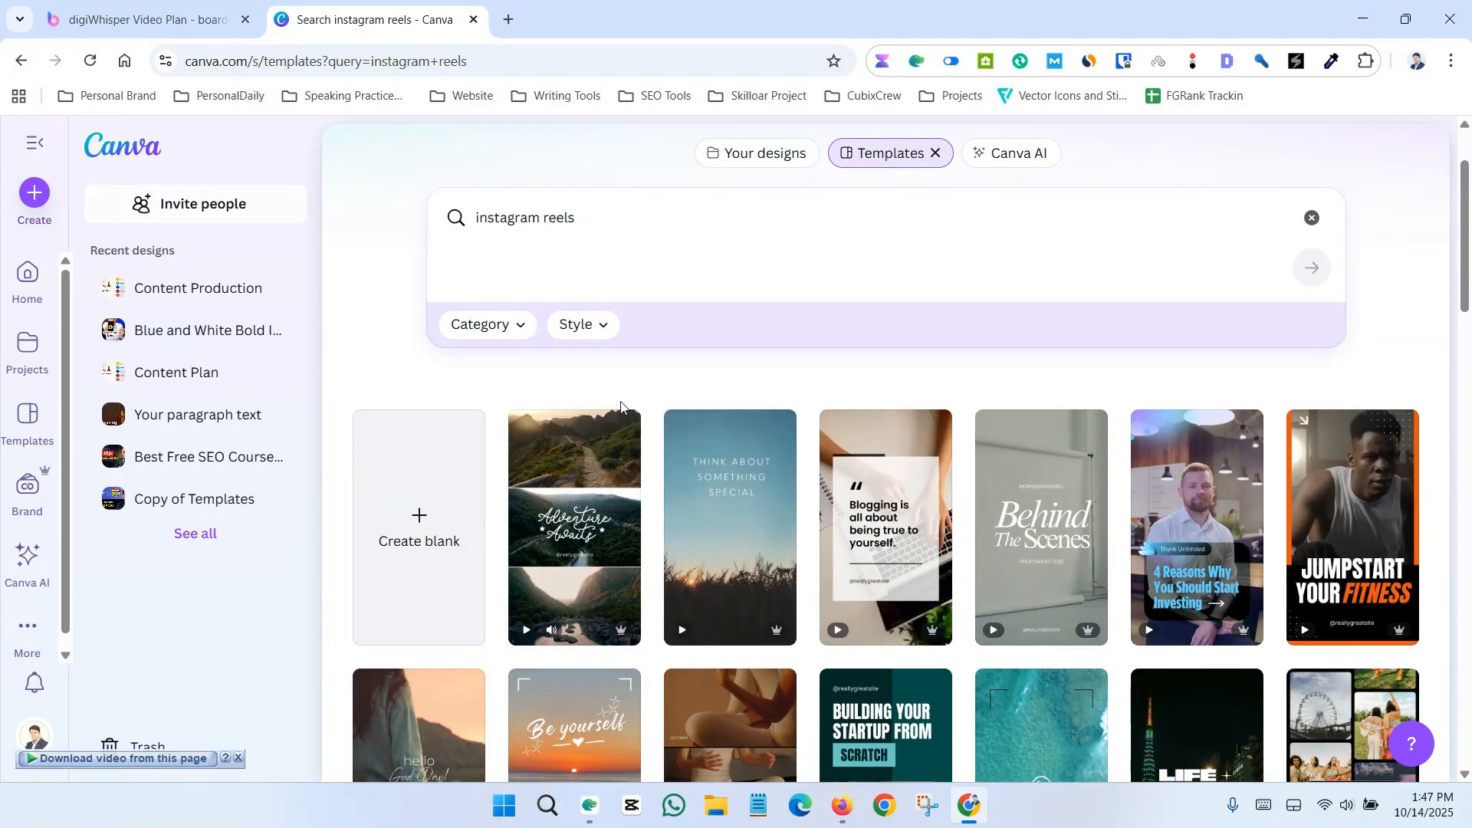
scroll(767, 421, down, 3)
scroll(915, 452, down, 2)
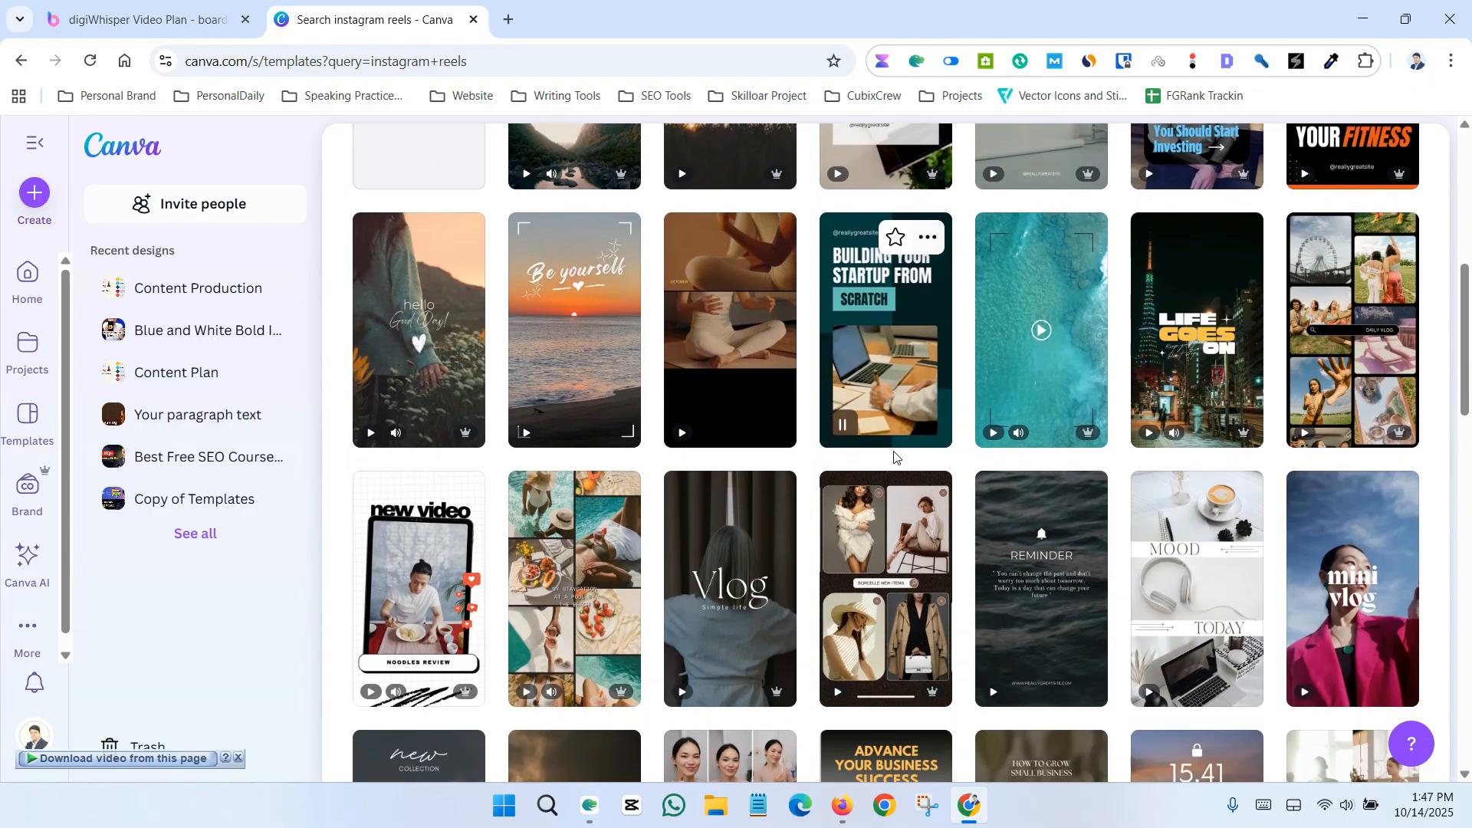
scroll(769, 444, up, 6)
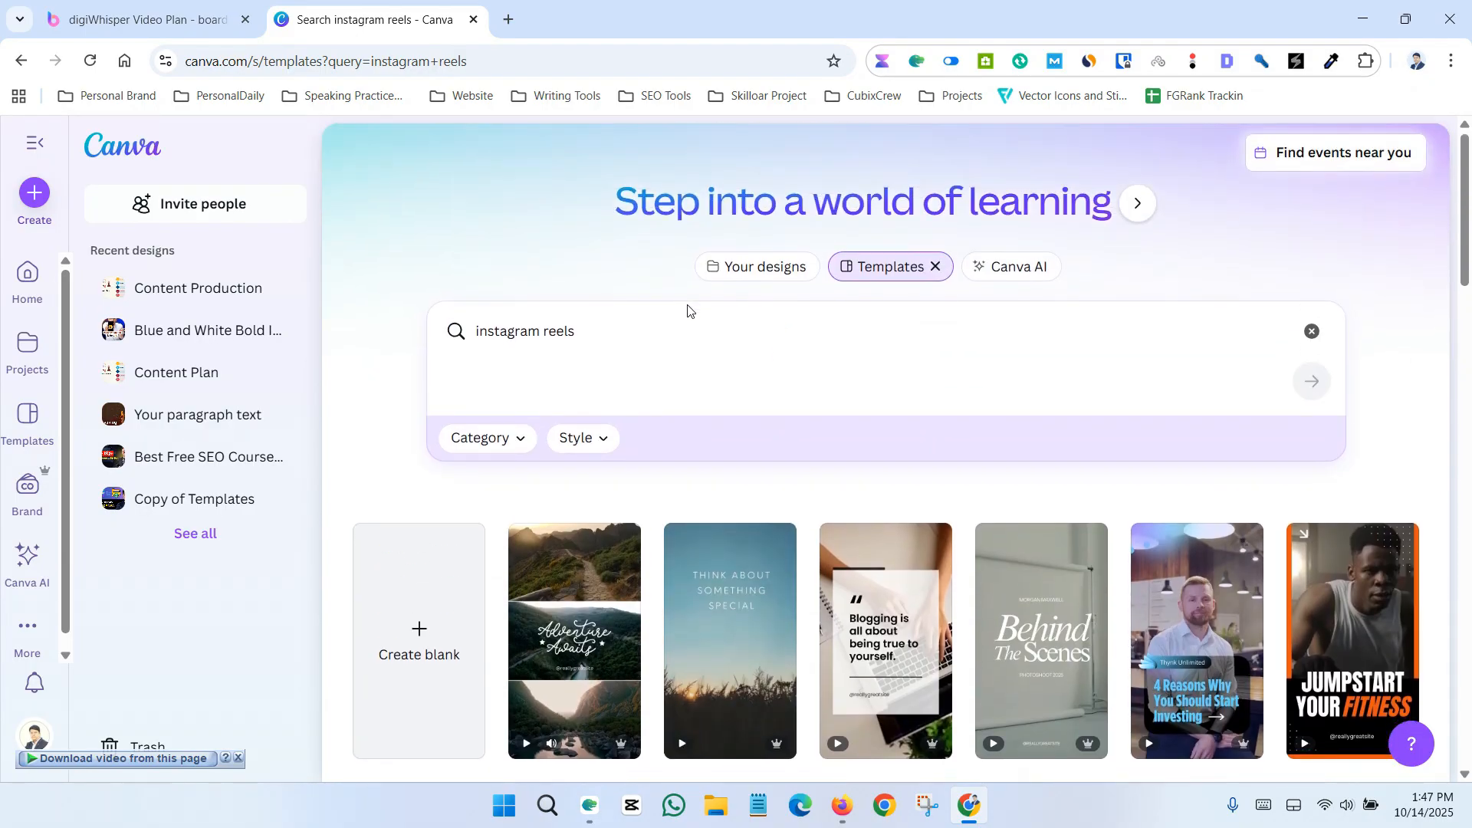
scroll(583, 398, down, 2)
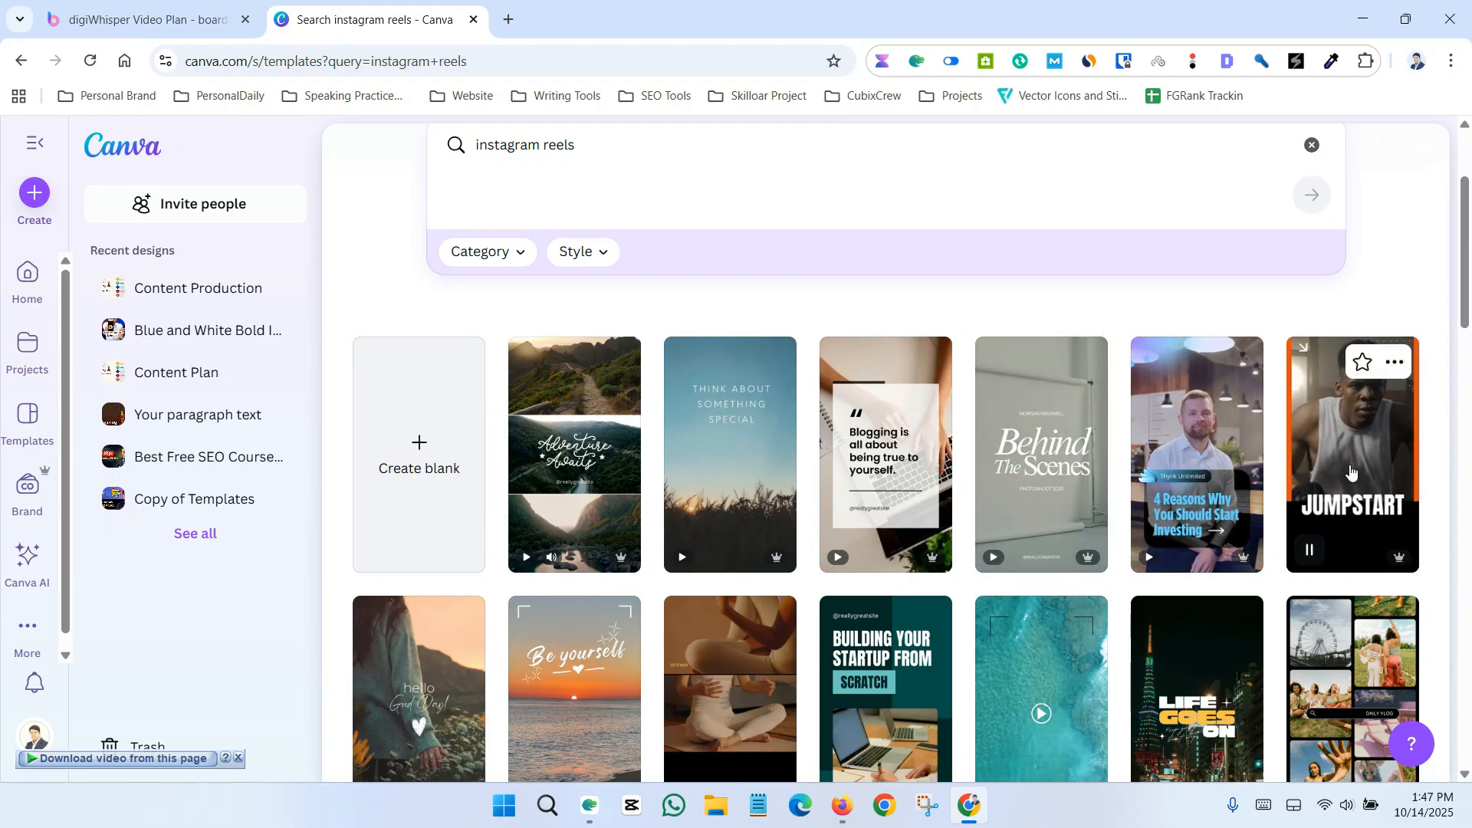
scroll(460, 460, down, 3)
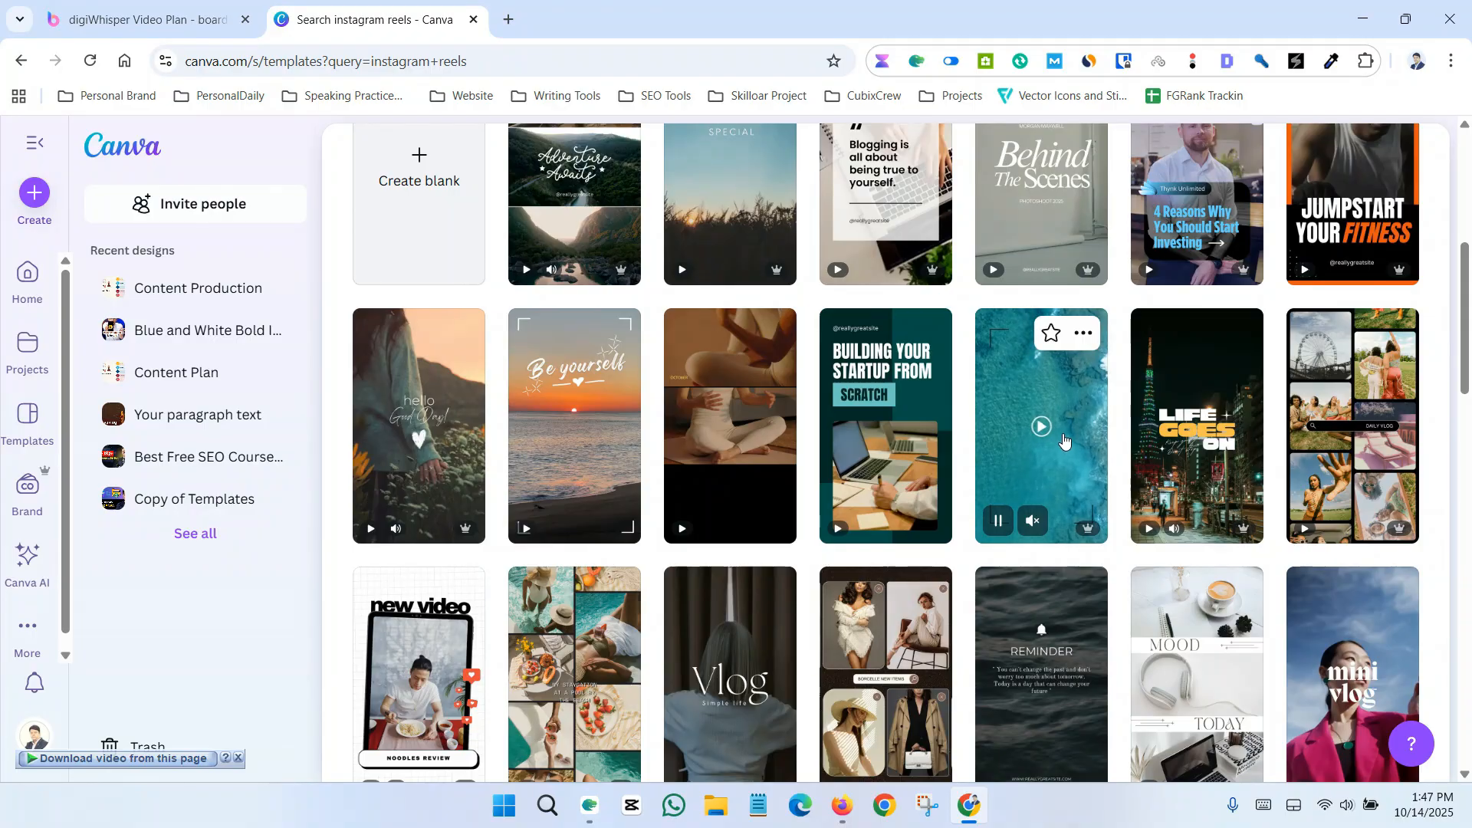
scroll(401, 488, down, 2)
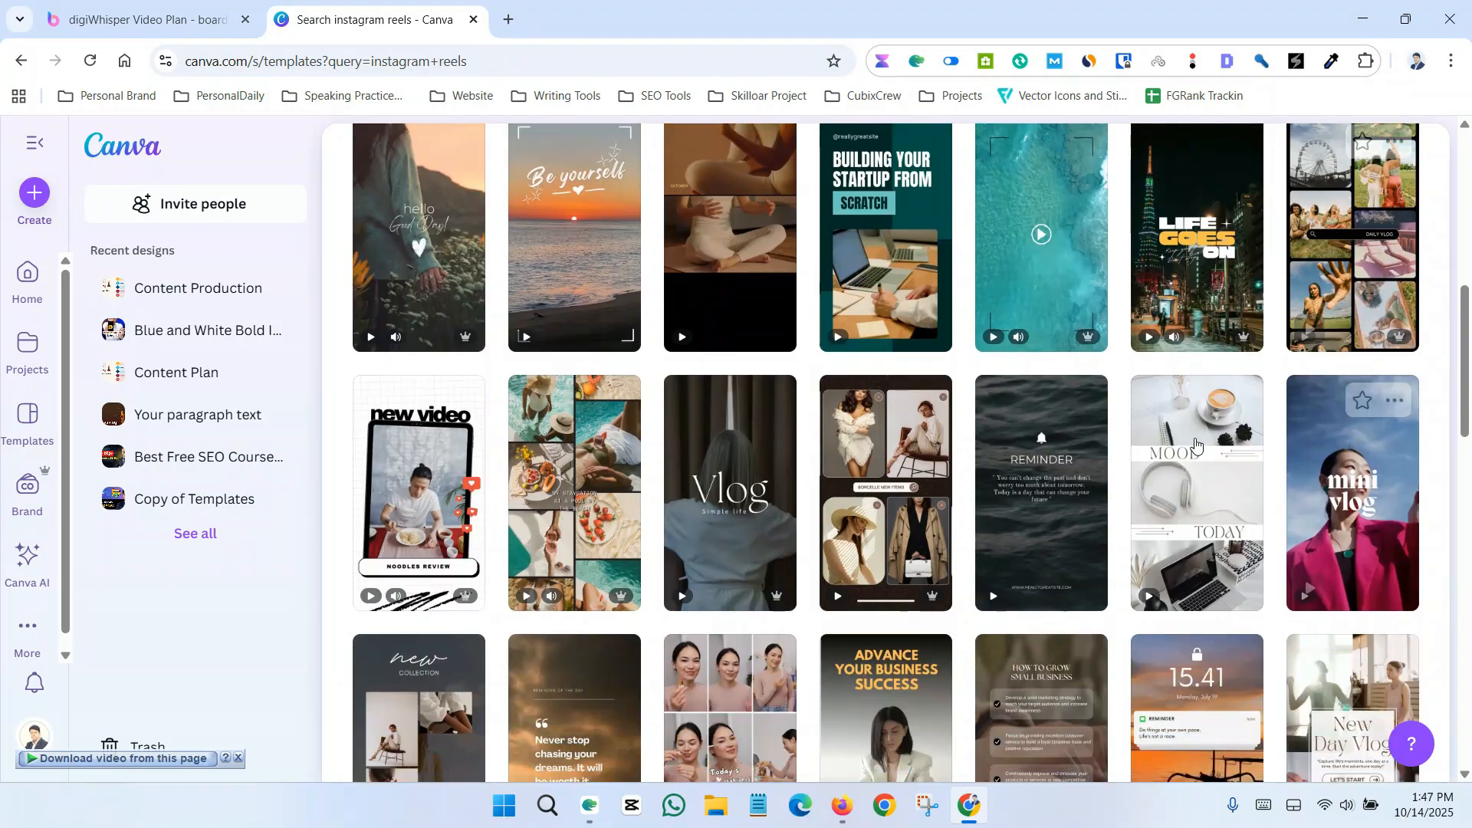
scroll(401, 489, down, 2)
scroll(401, 489, up, 2)
scroll(524, 418, down, 1)
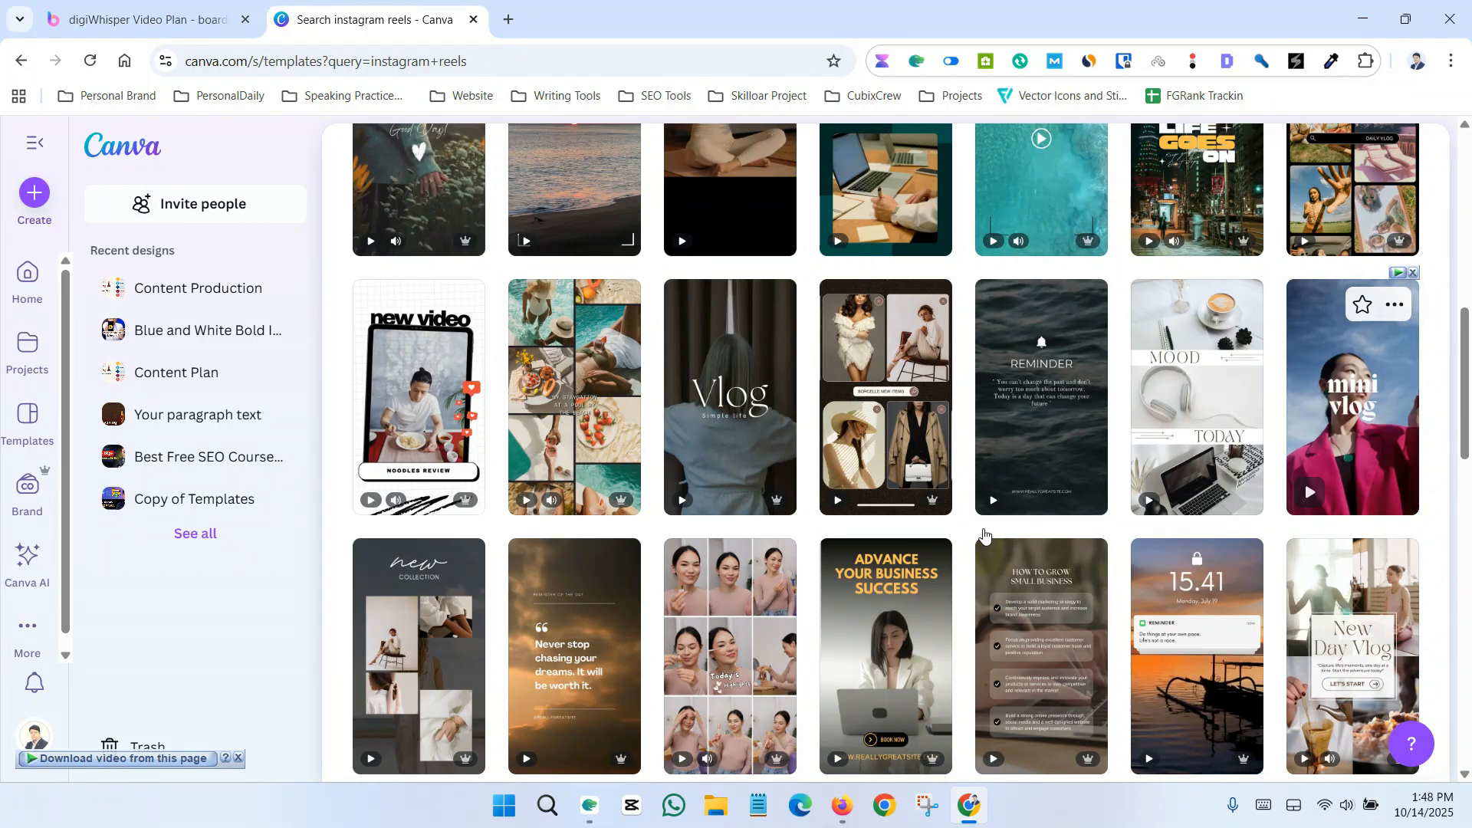
- Open the Blue Sea Minimalist Daily Quotes Instagram Reels Video template and start customizing it
scroll(610, 506, down, 3)
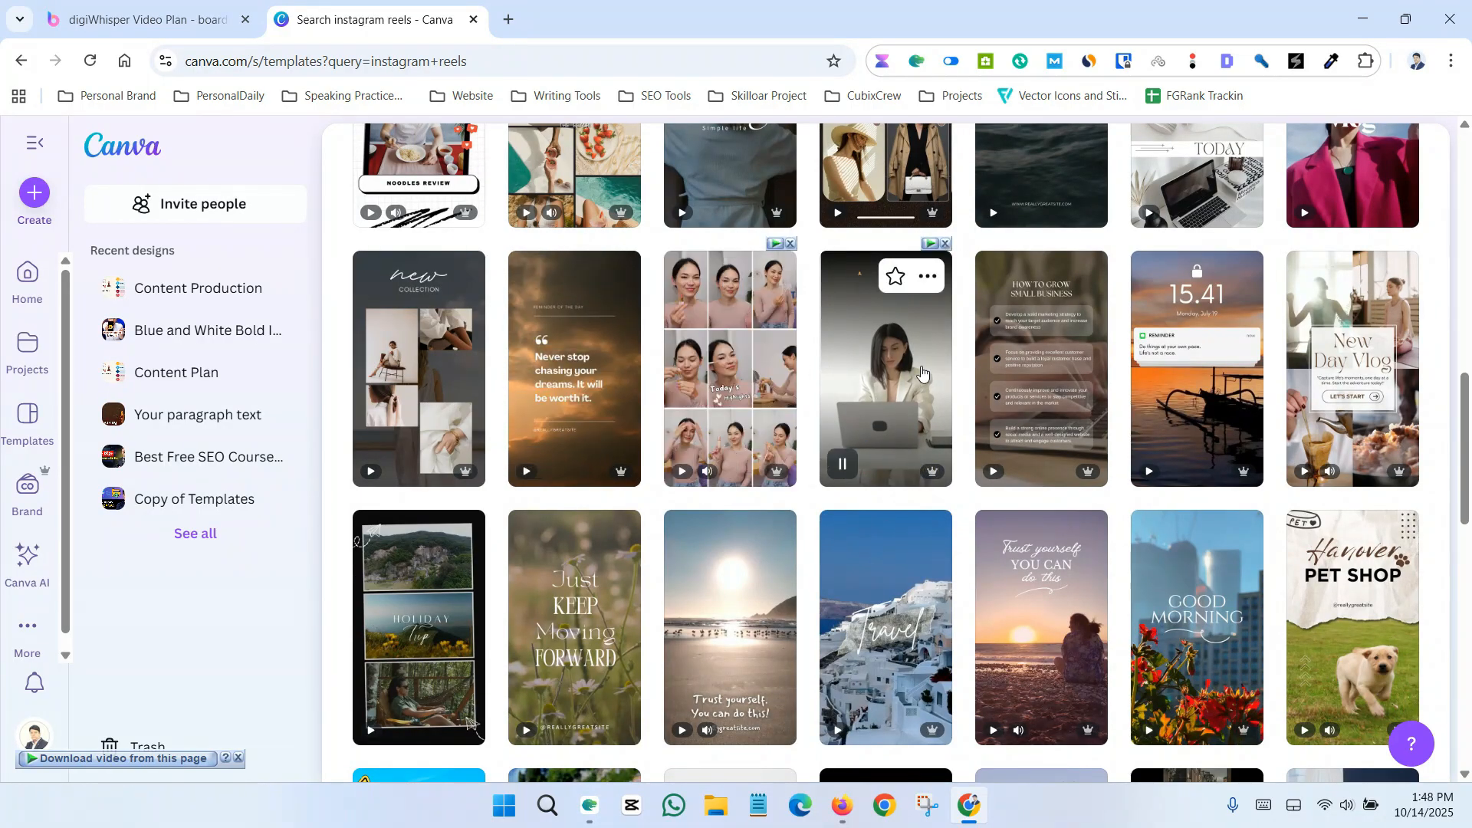
scroll(912, 375, down, 1)
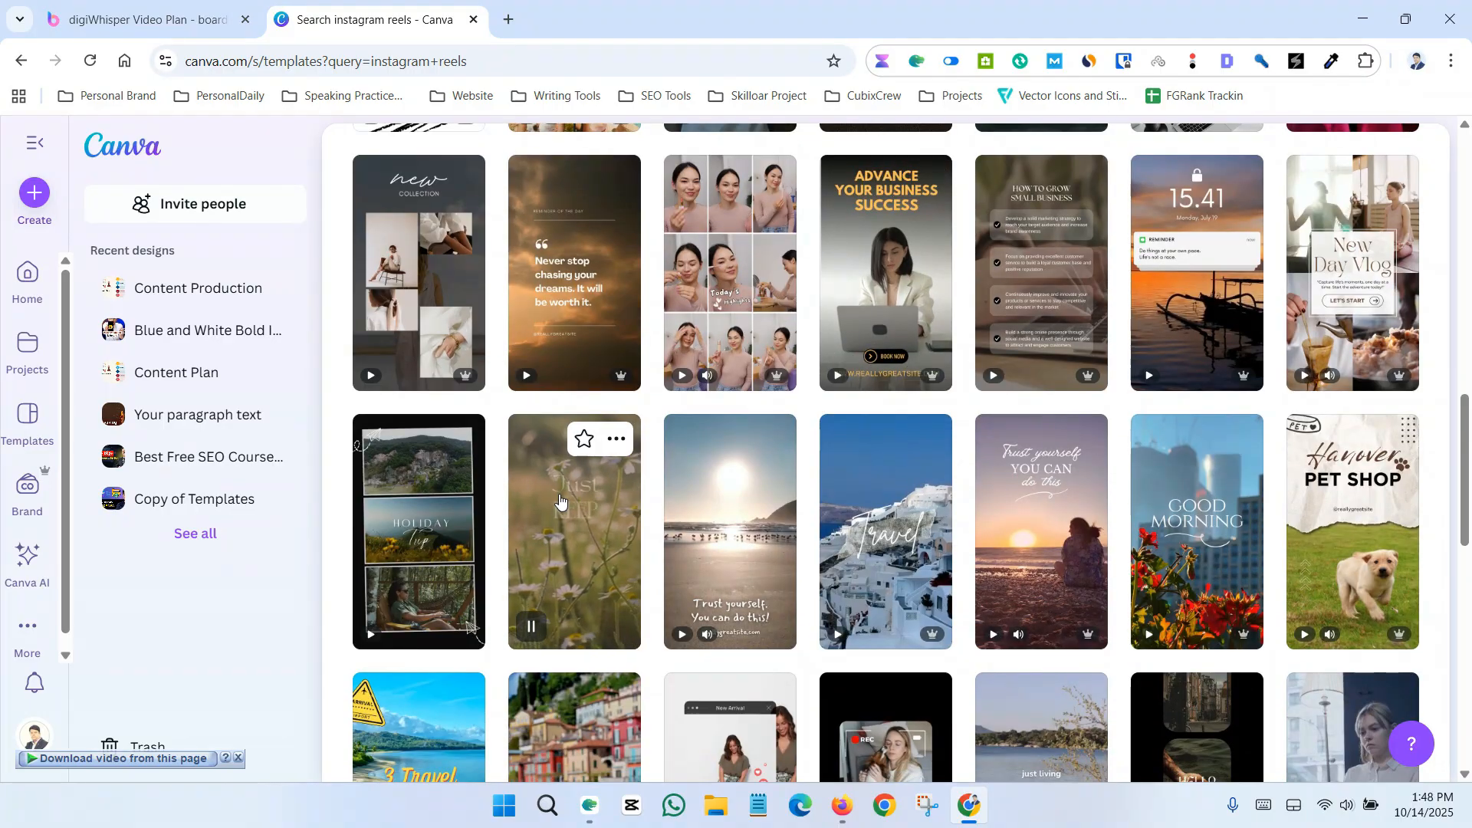
scroll(1043, 307, down, 3)
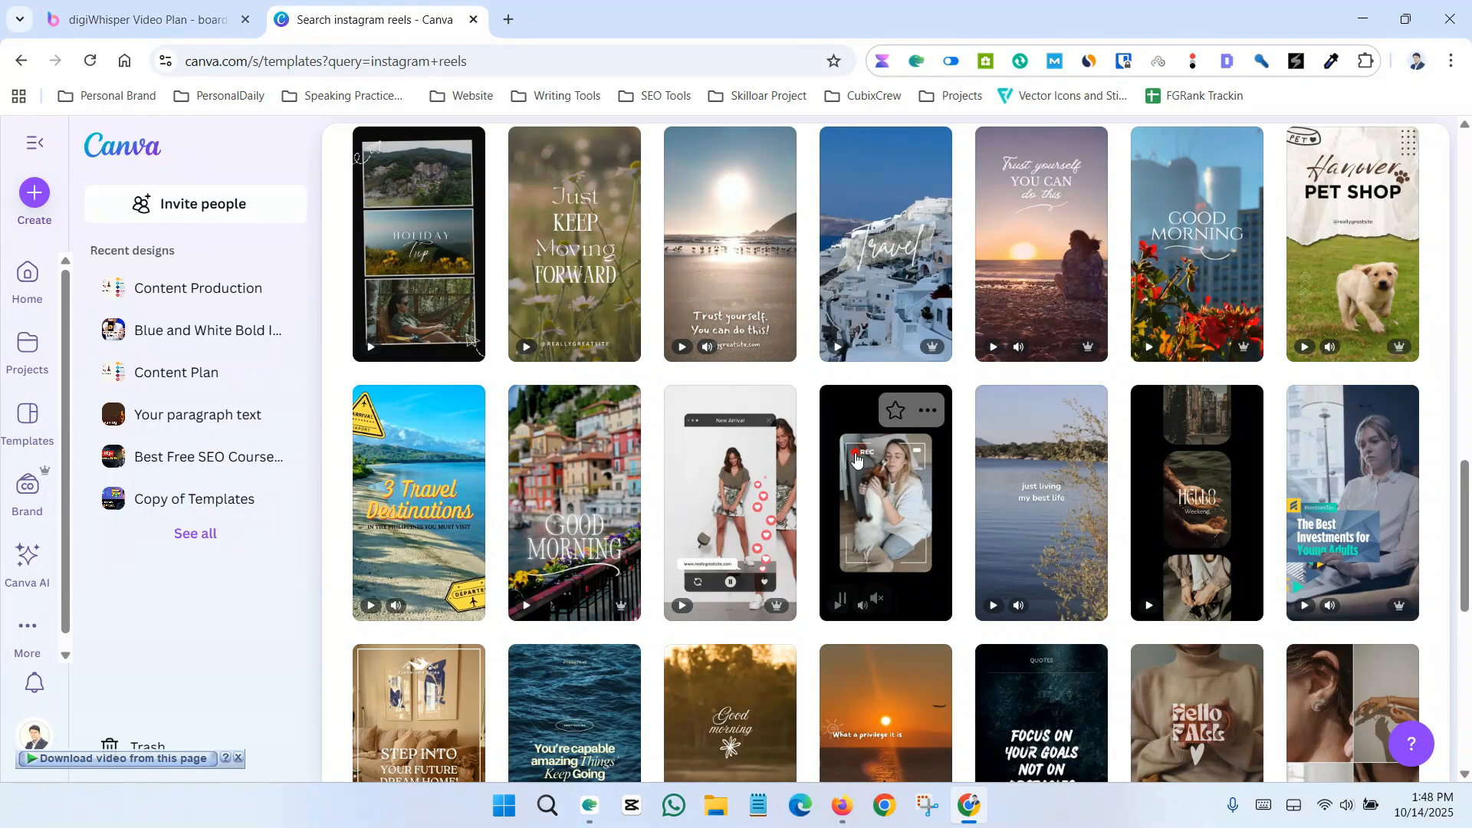
scroll(460, 514, down, 3)
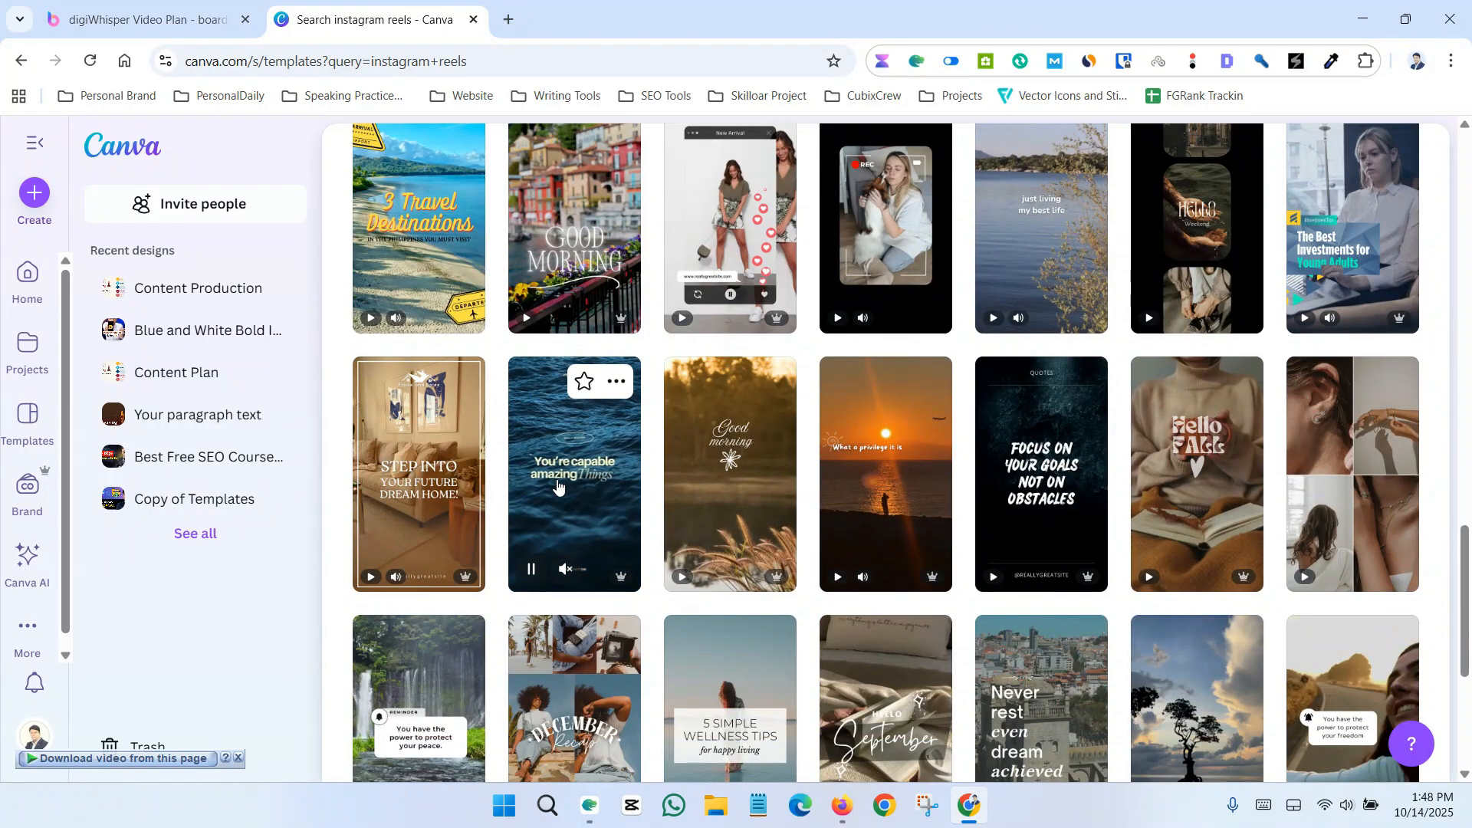
click(559, 434)
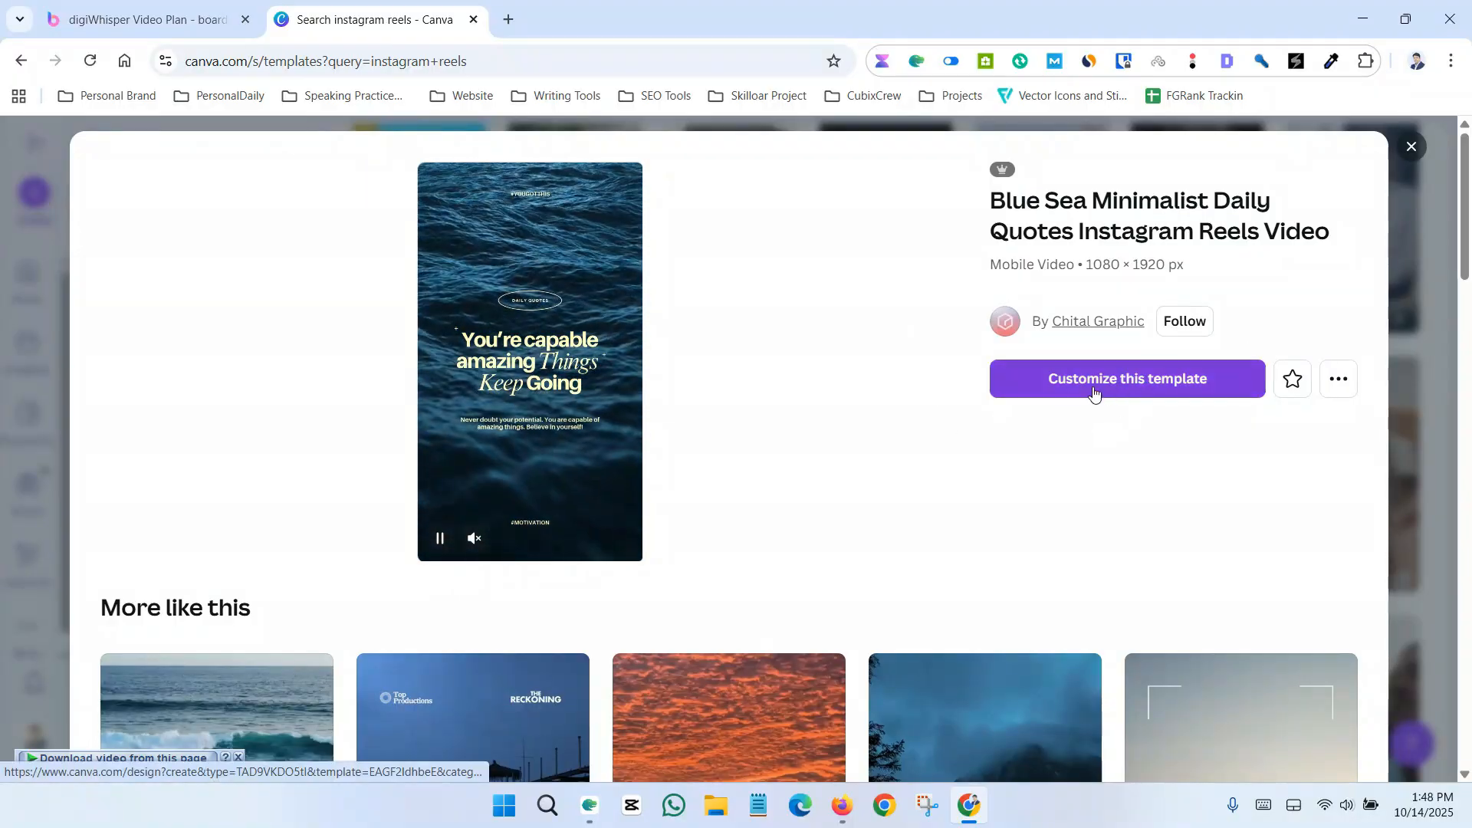
click(1130, 388)
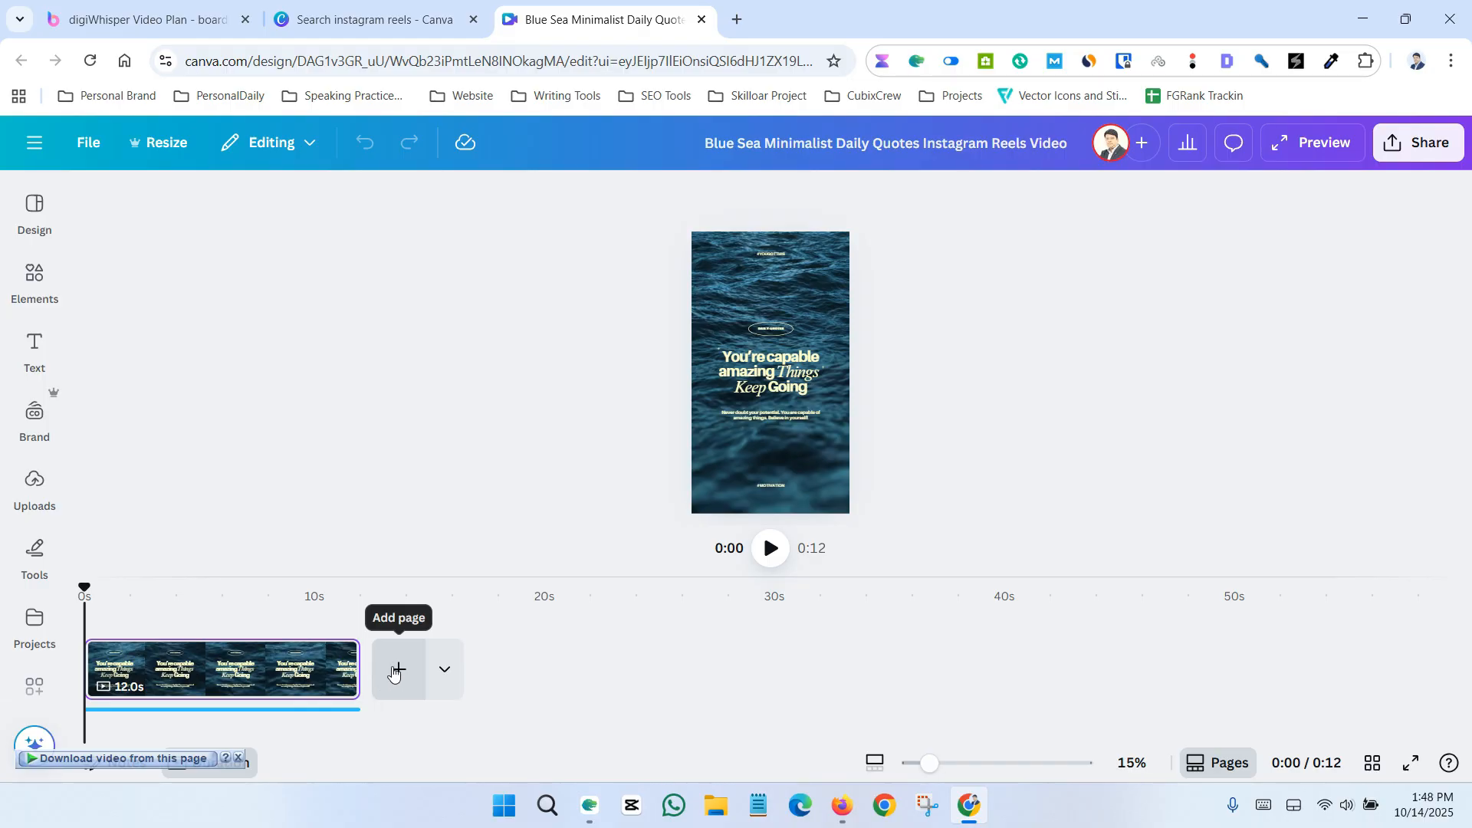
- Play the template video from about the 4-second mark and pause it at about 9 seconds
click(192, 682)
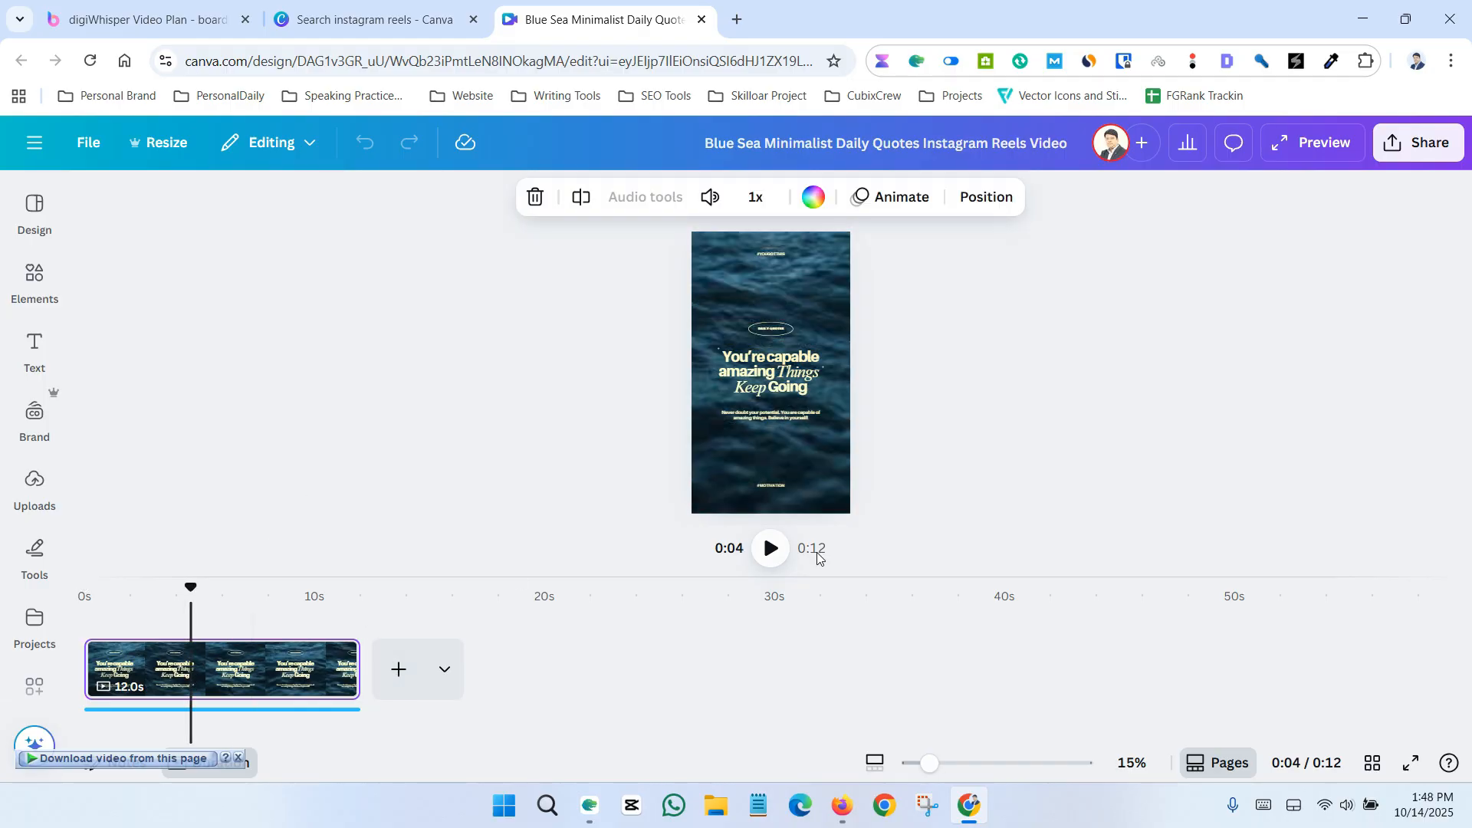
click(771, 554)
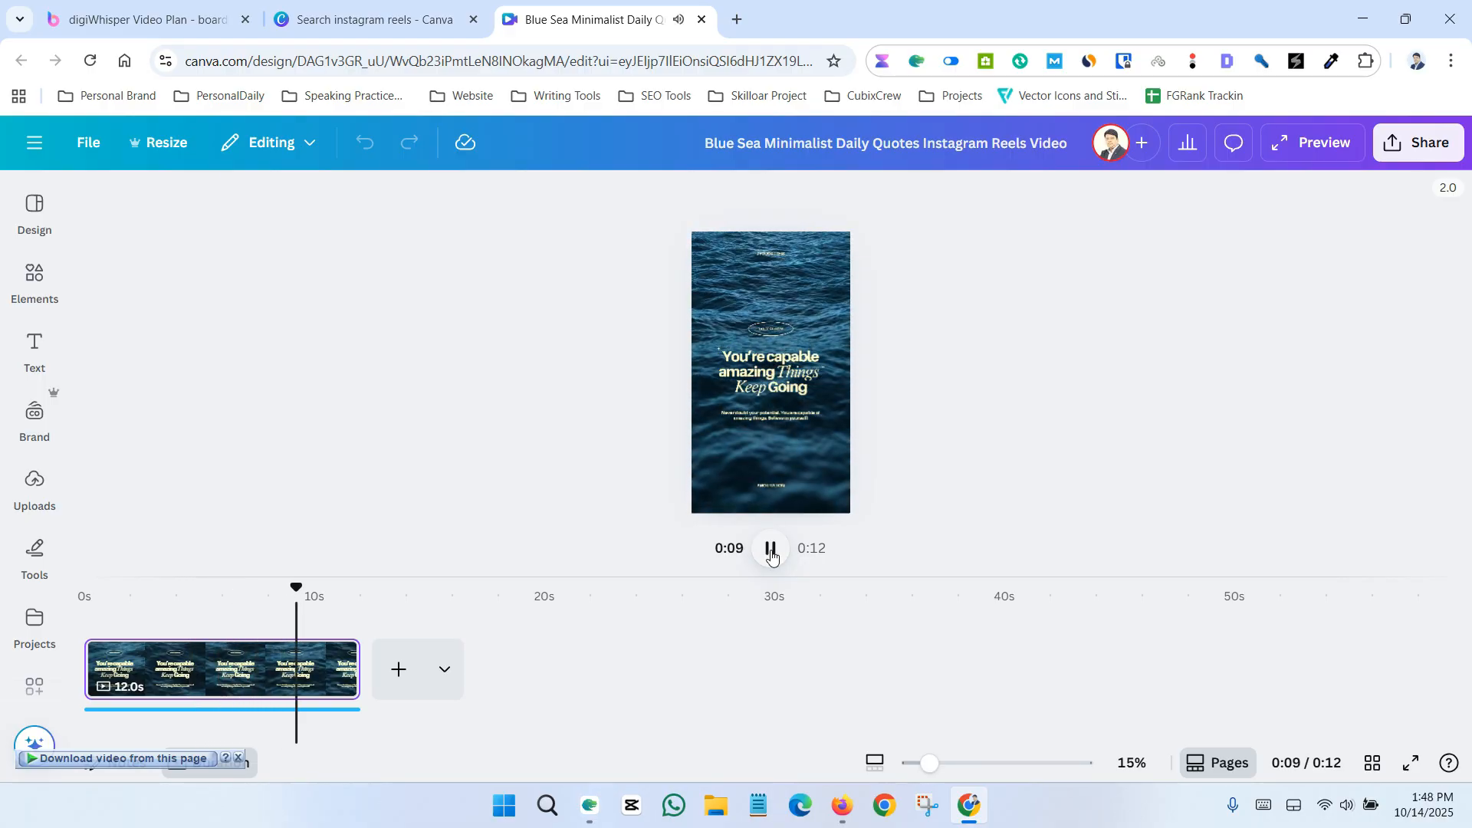
click(770, 551)
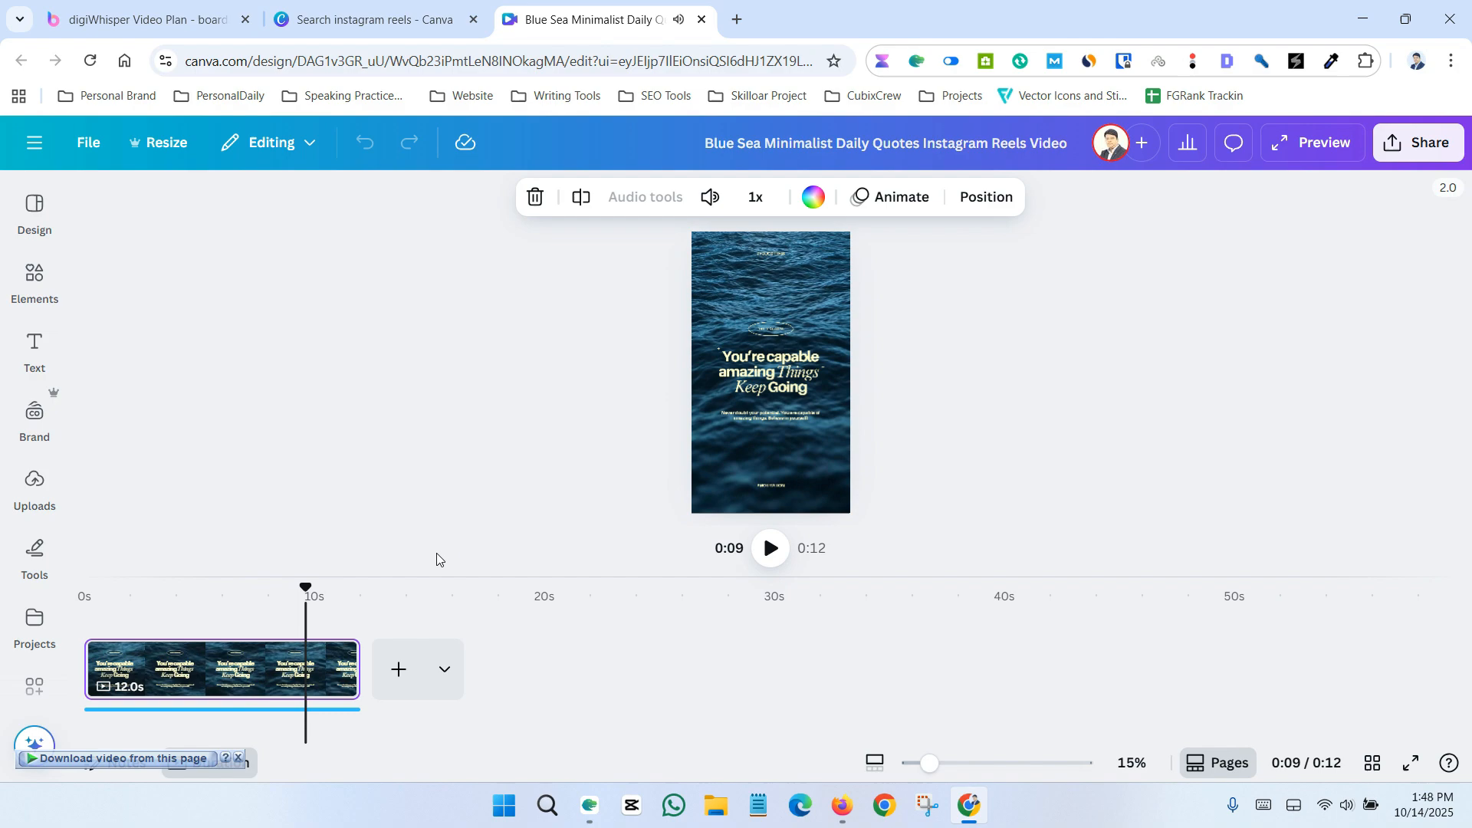
- Replace the headline's first line "You're capable" with "This is"
click(764, 383)
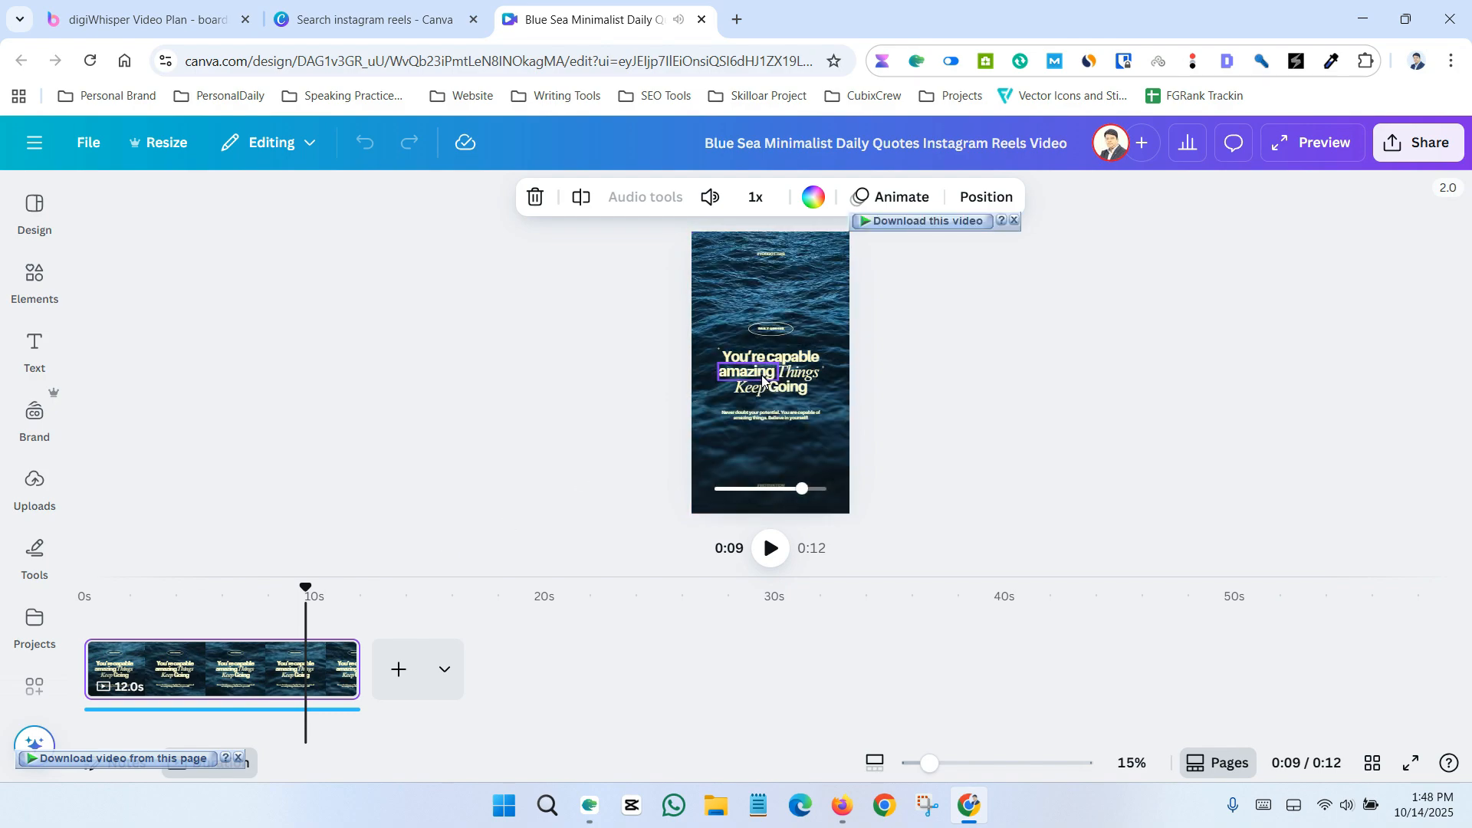
click(808, 360)
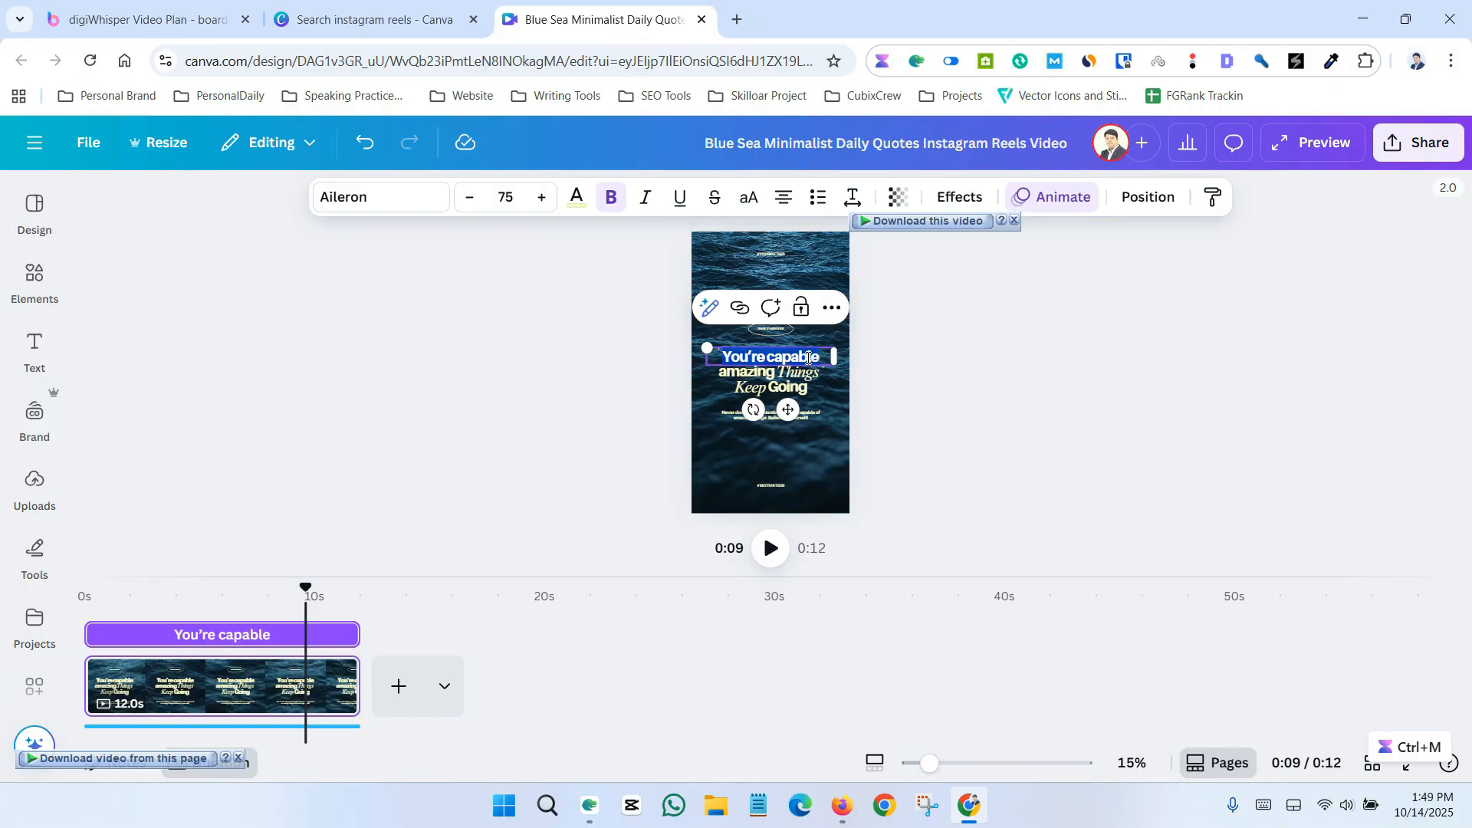
text(h)
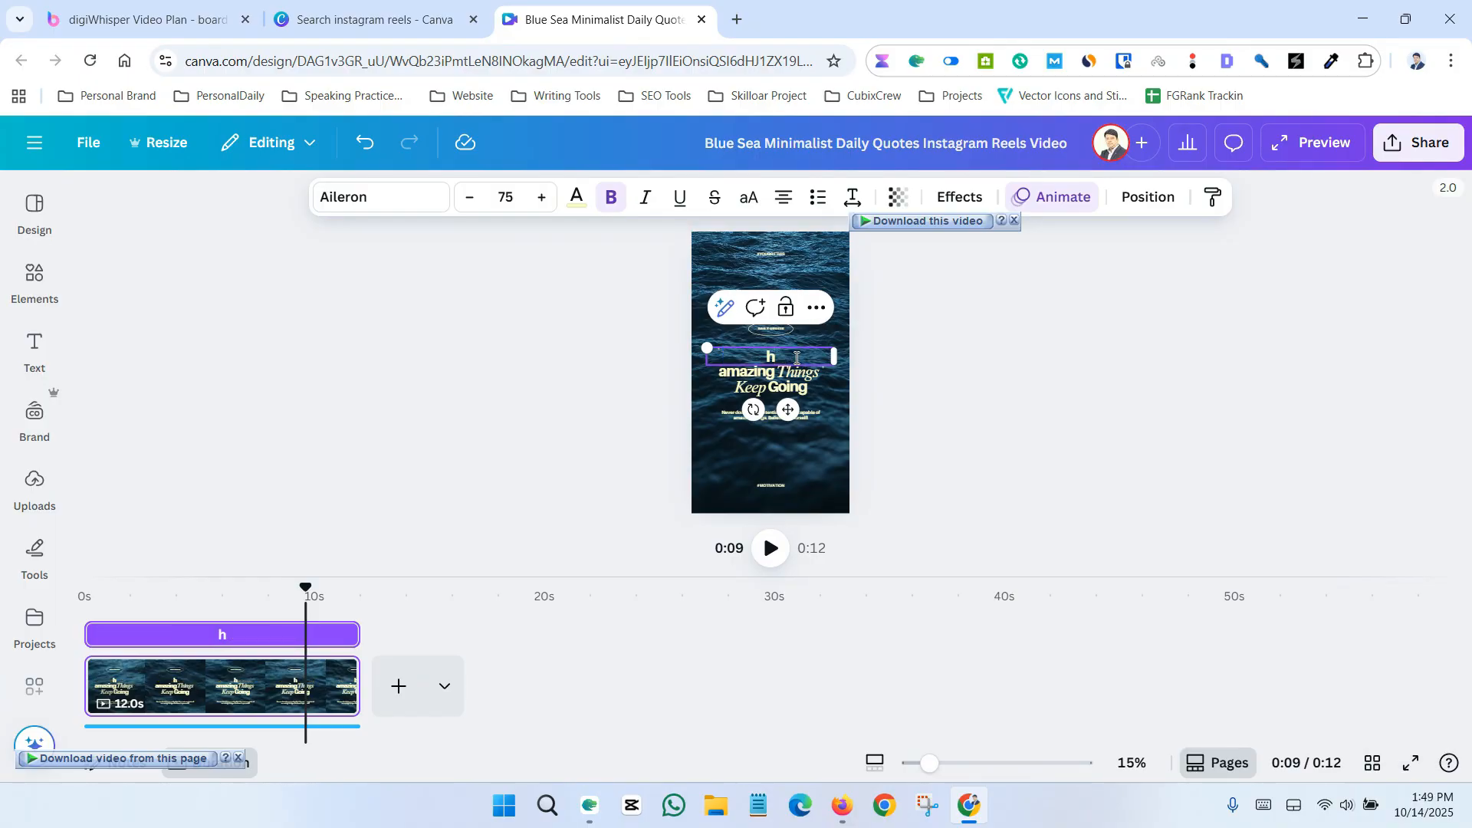
text(This is)
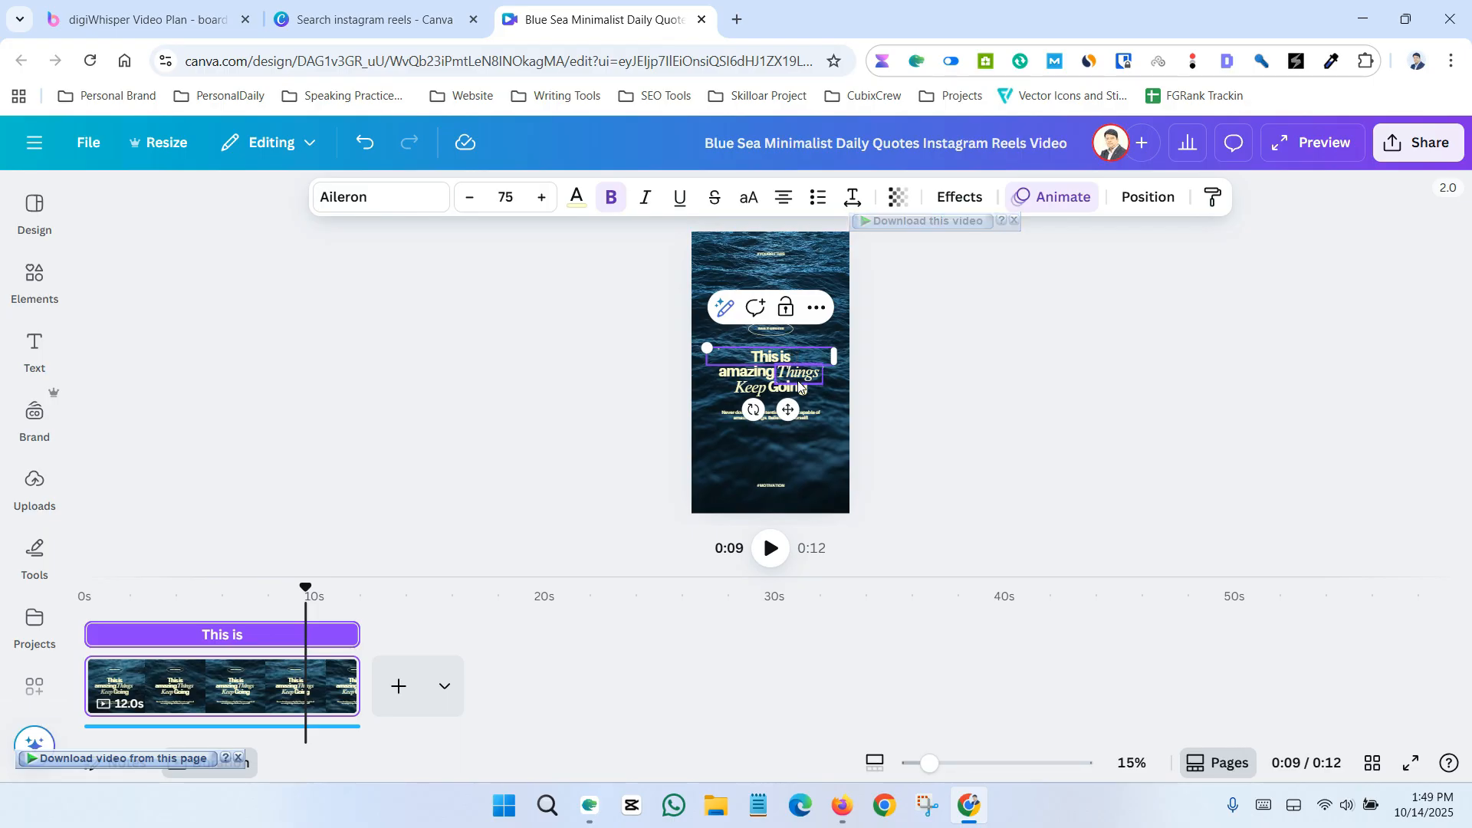
- Inspect the headline's other text pieces, deselect them and briefly play the edited video
double_click(746, 374)
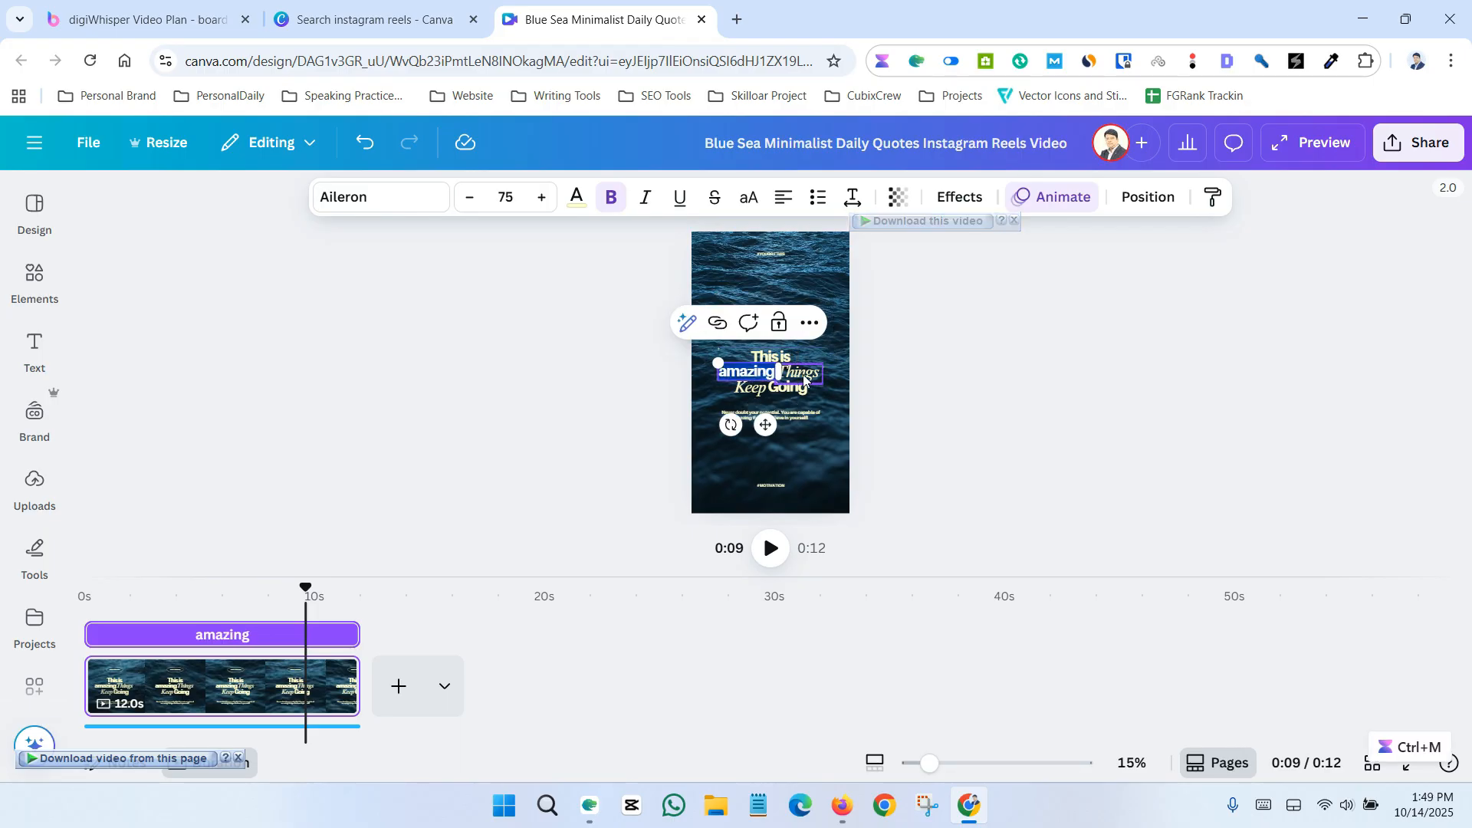
click(804, 380)
click(755, 392)
click(894, 457)
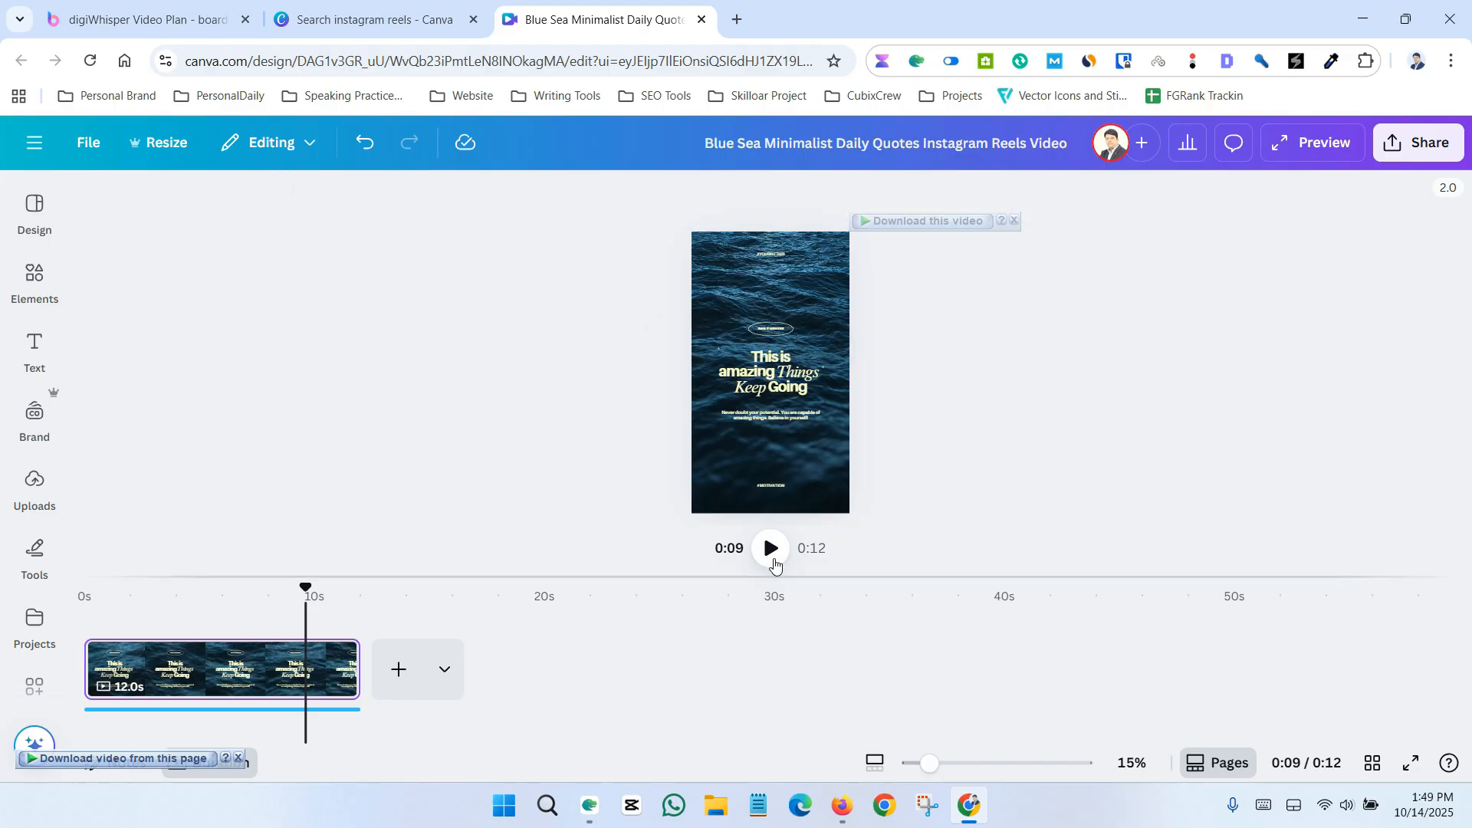
click(773, 558)
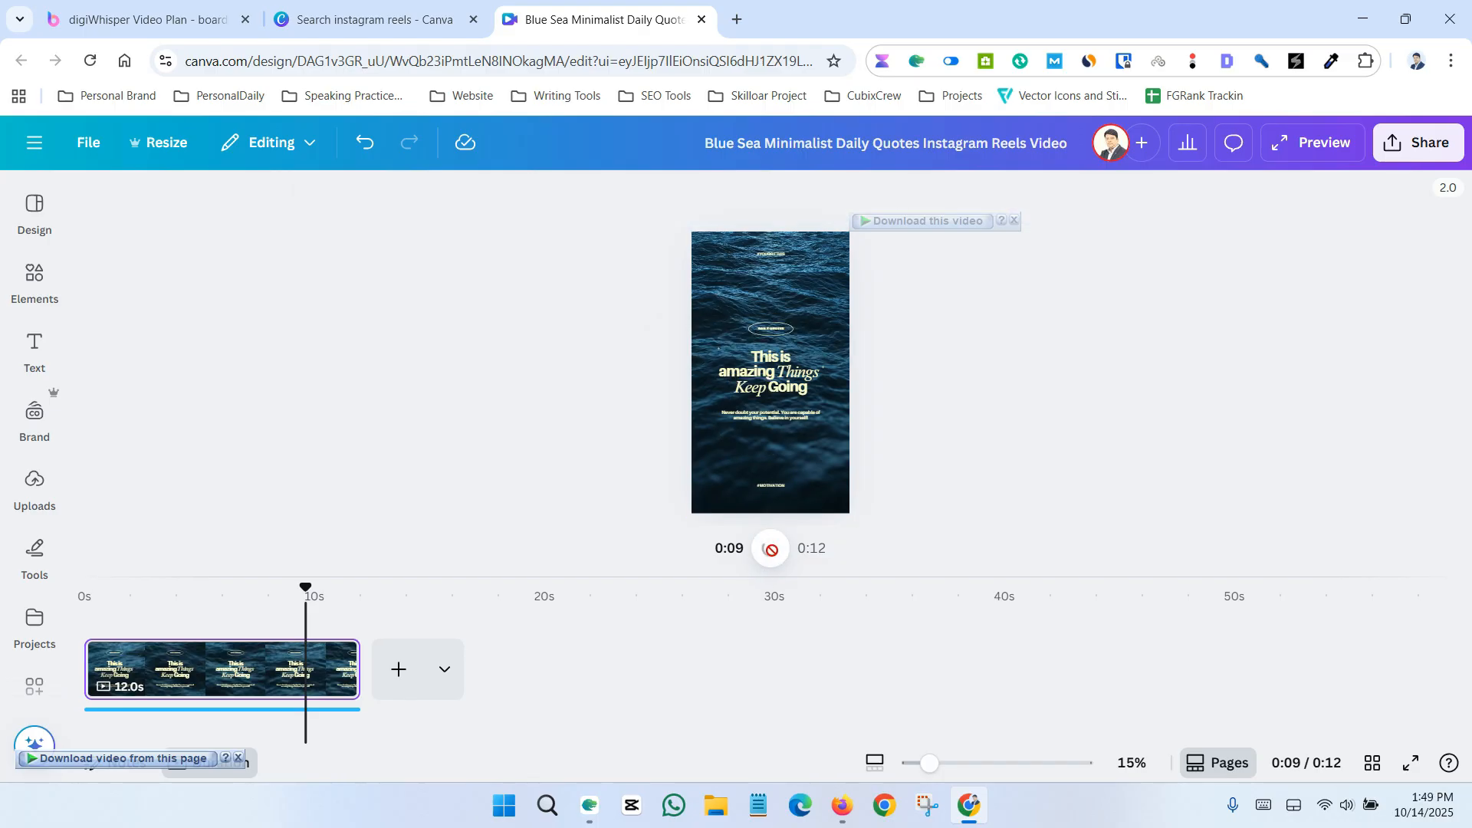
click(771, 548)
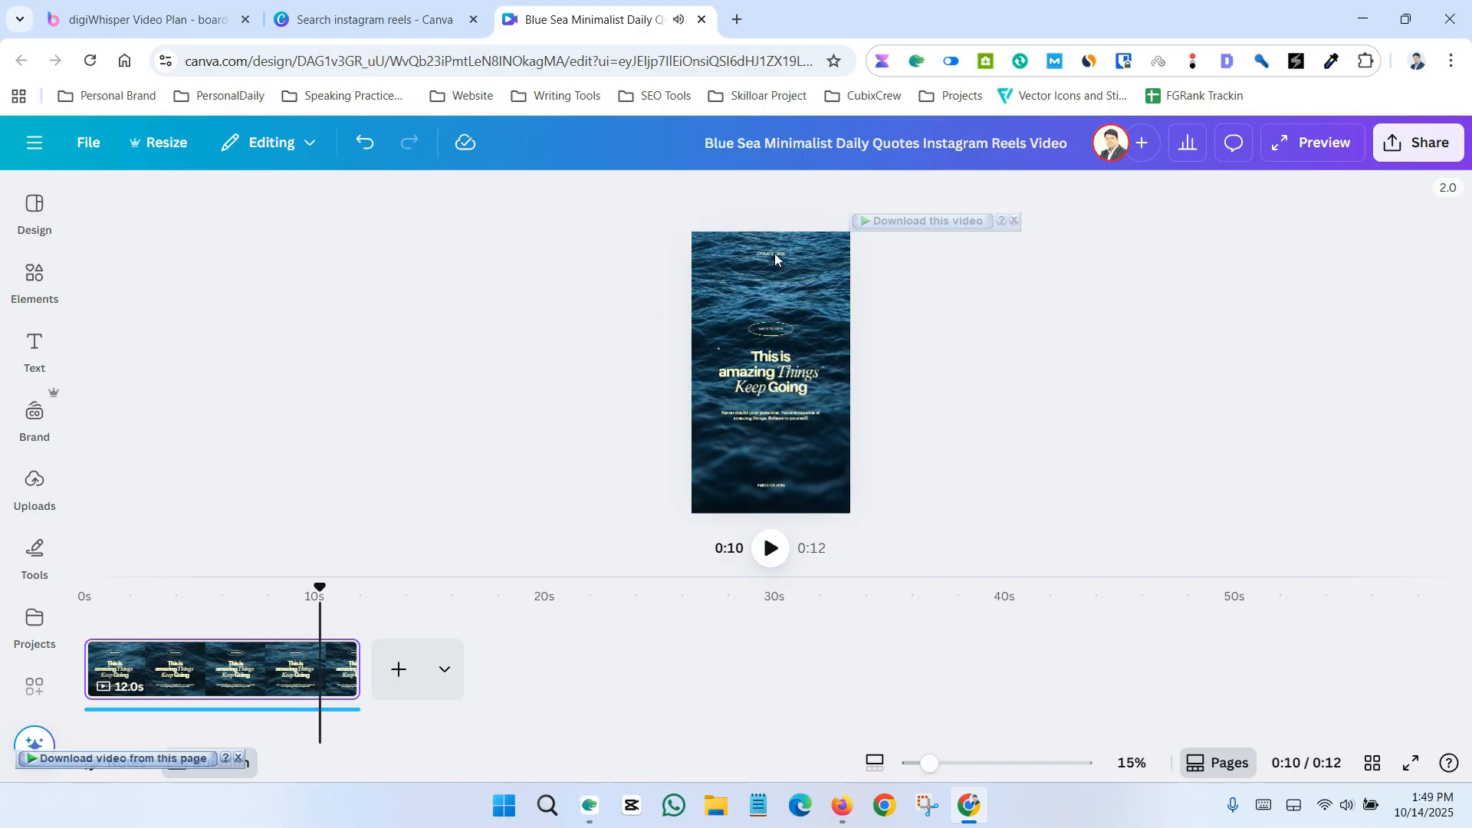
- Replace the wording after the # sign in the "#YouGotThis" hashtag with the creator's full name
click(766, 258)
click(767, 254)
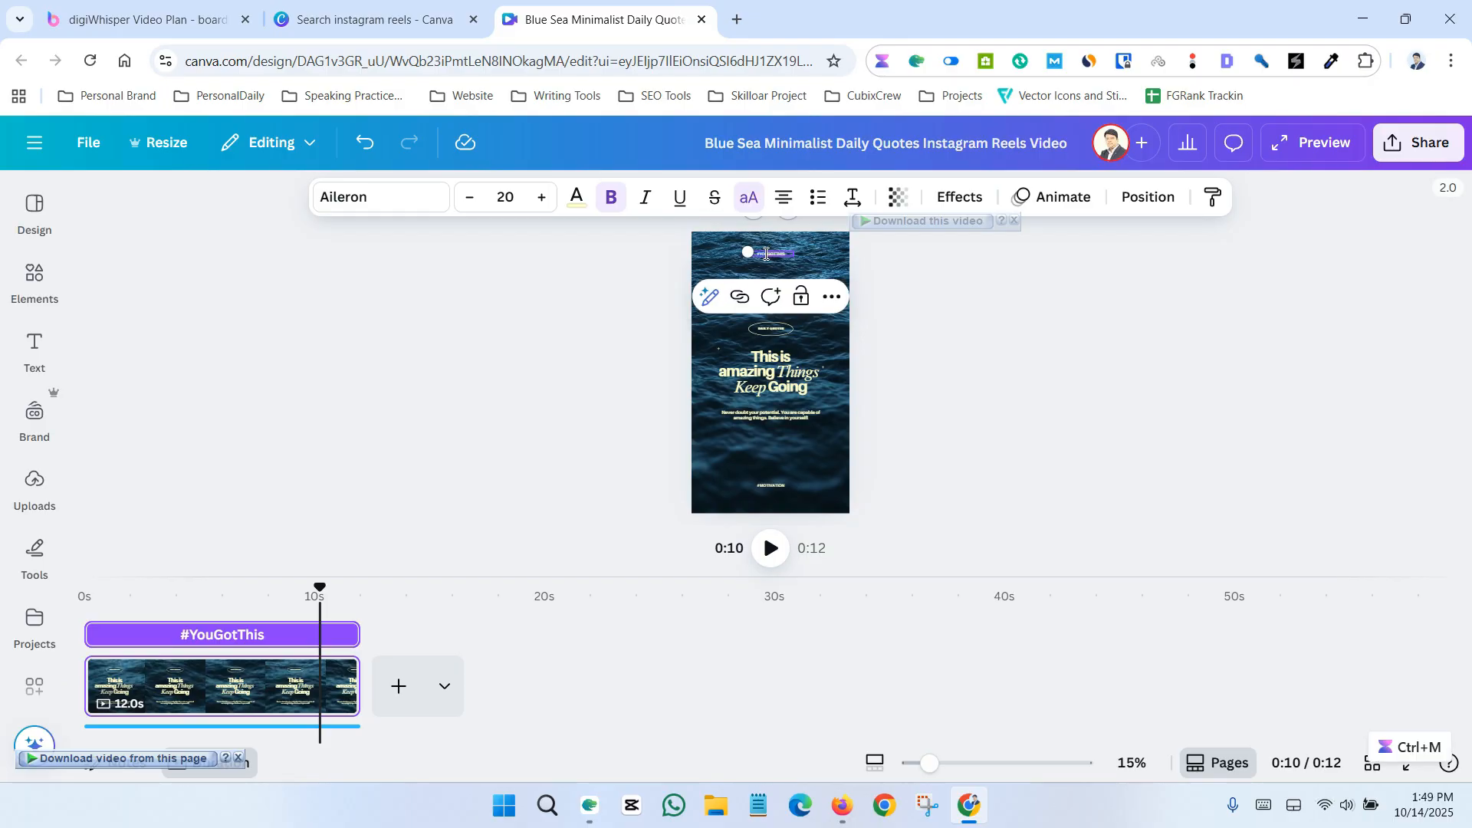
drag(928, 776, 949, 779)
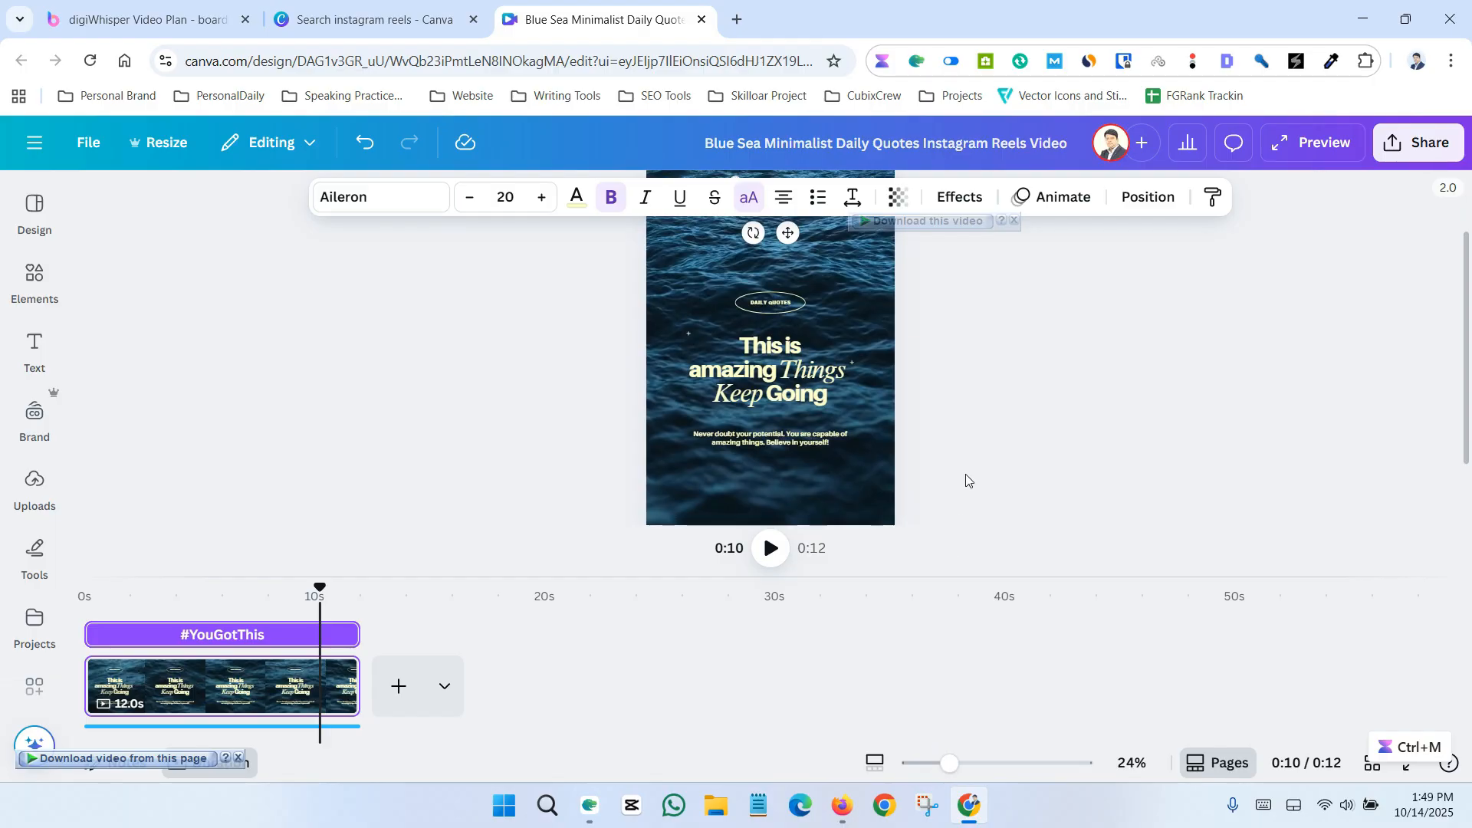
click(757, 266)
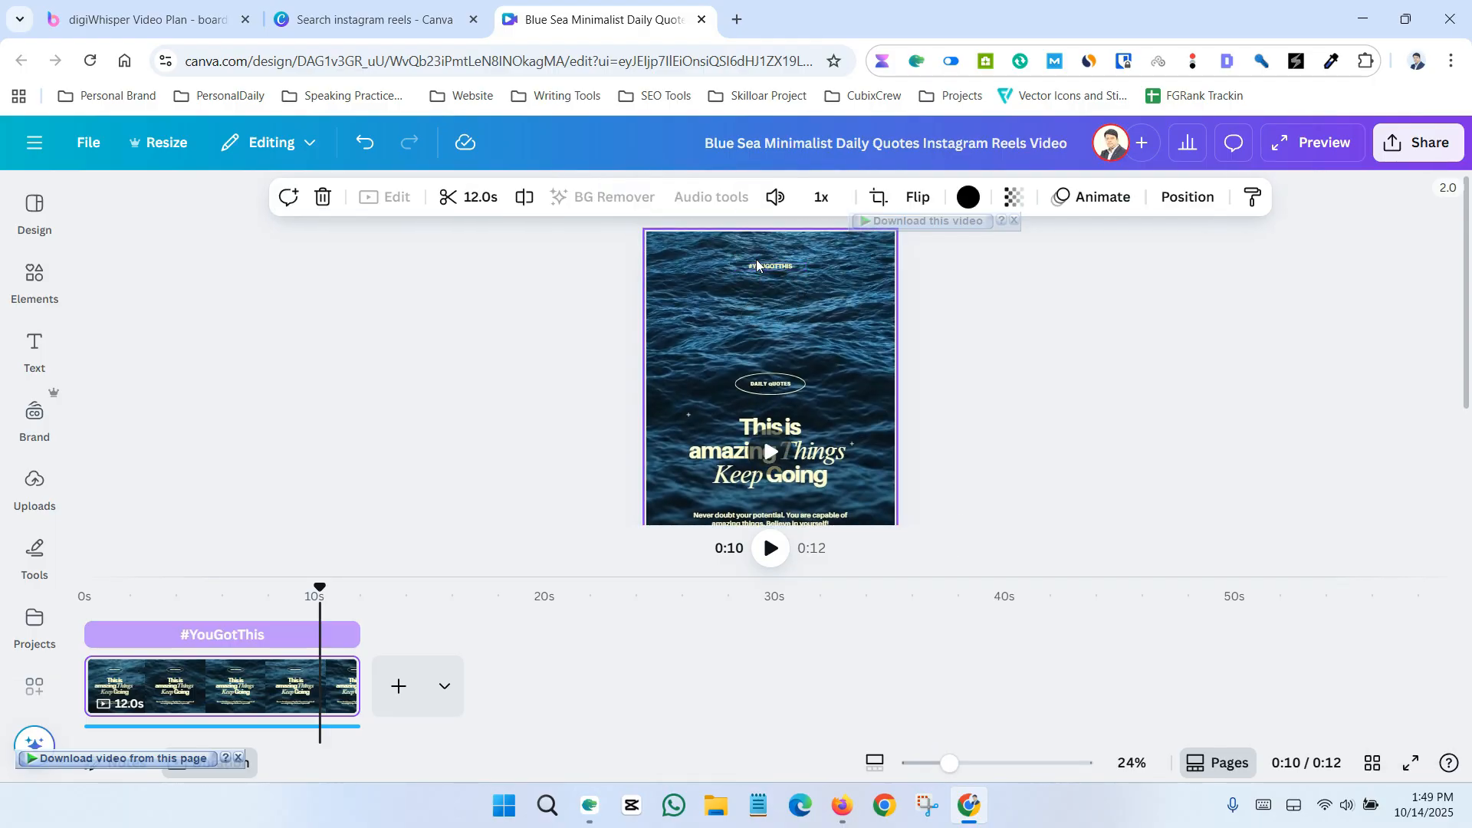
click(772, 266)
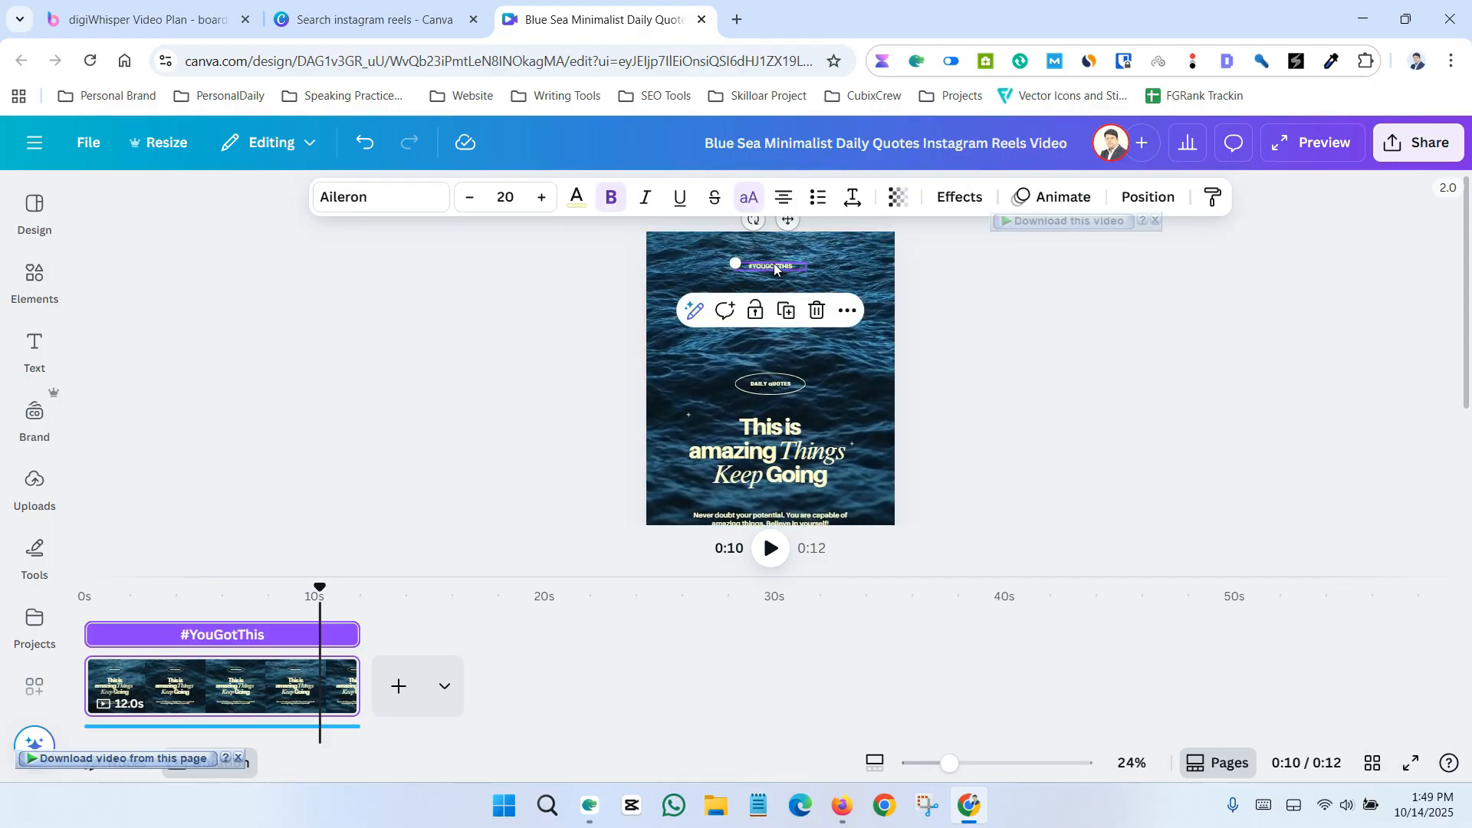
click(766, 266)
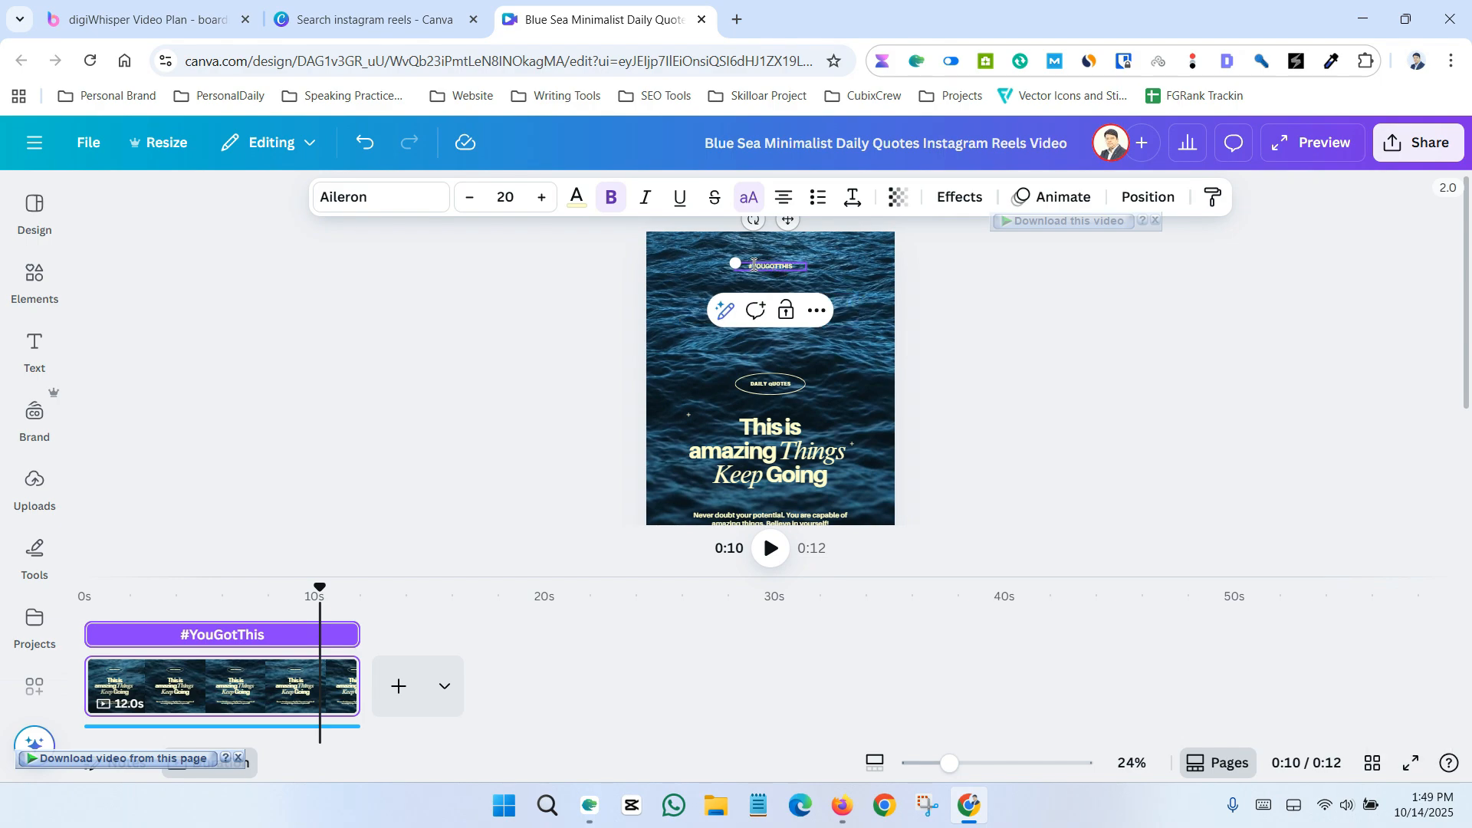
drag(754, 265, 778, 266)
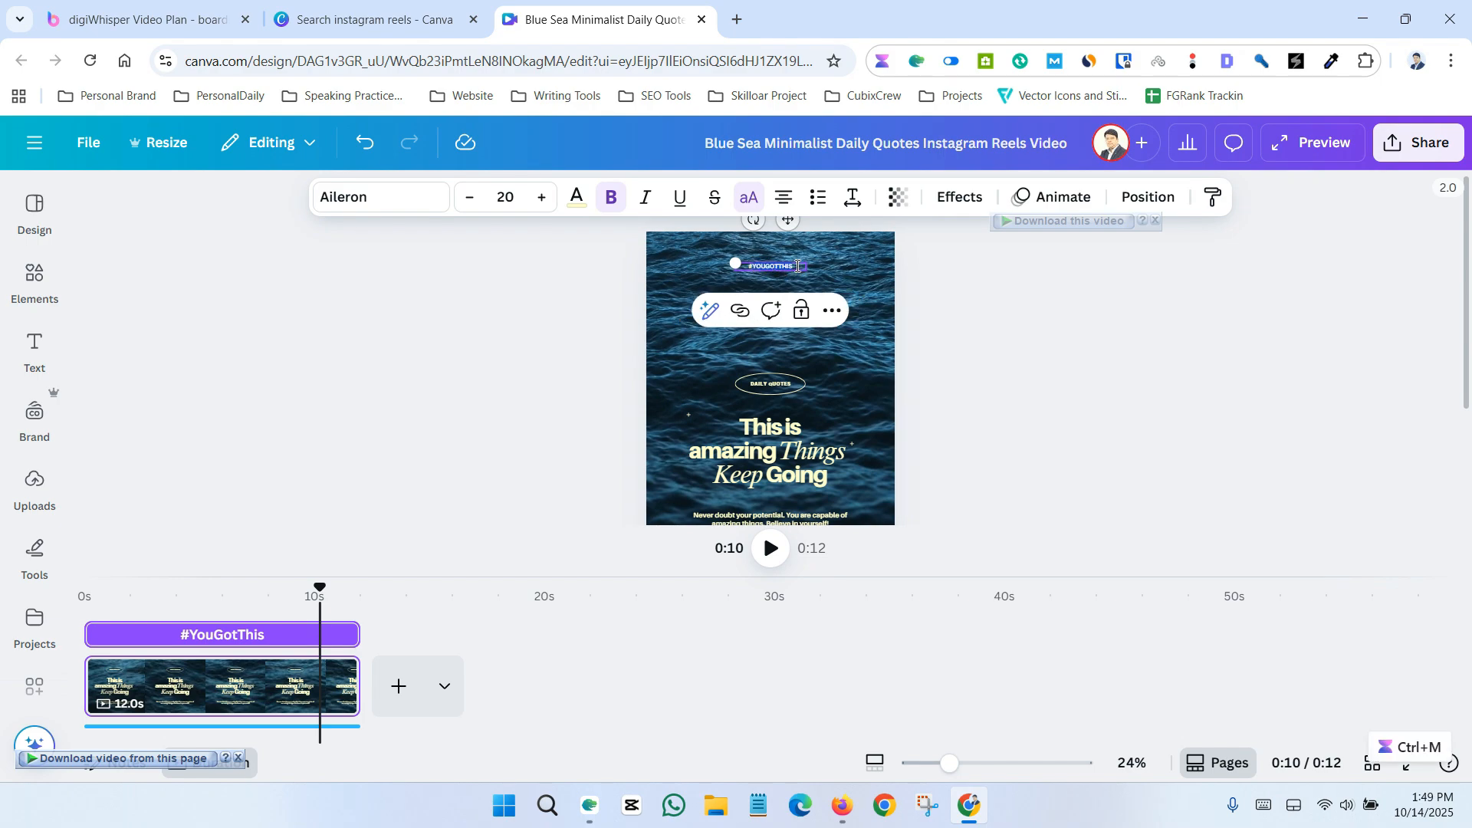
text(saifullahsaif)
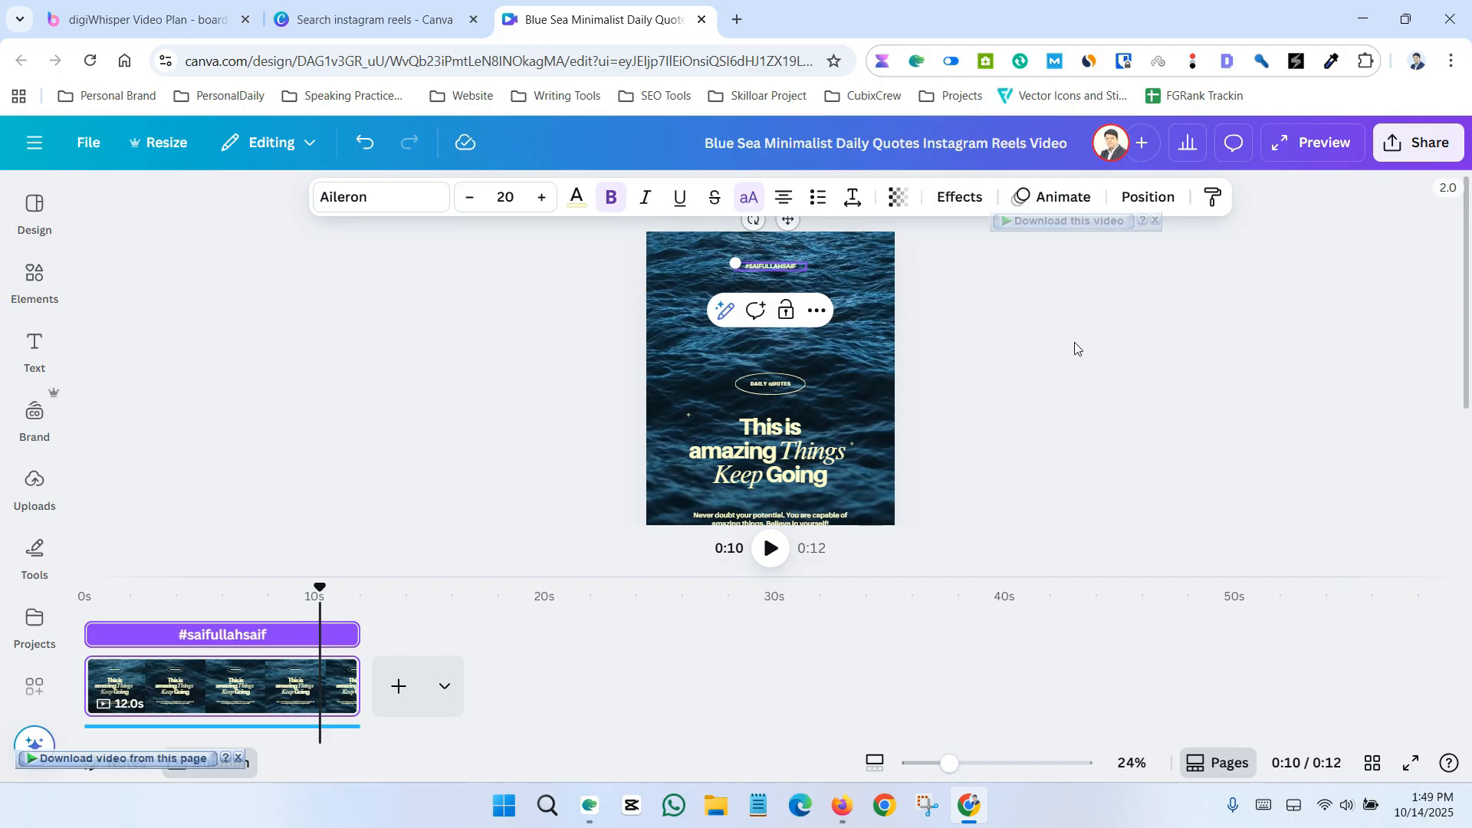
click(1075, 342)
- Inspect the "#Motivation" hashtag near the video's lower edge and deselect it without editing
scroll(957, 345, down, 2)
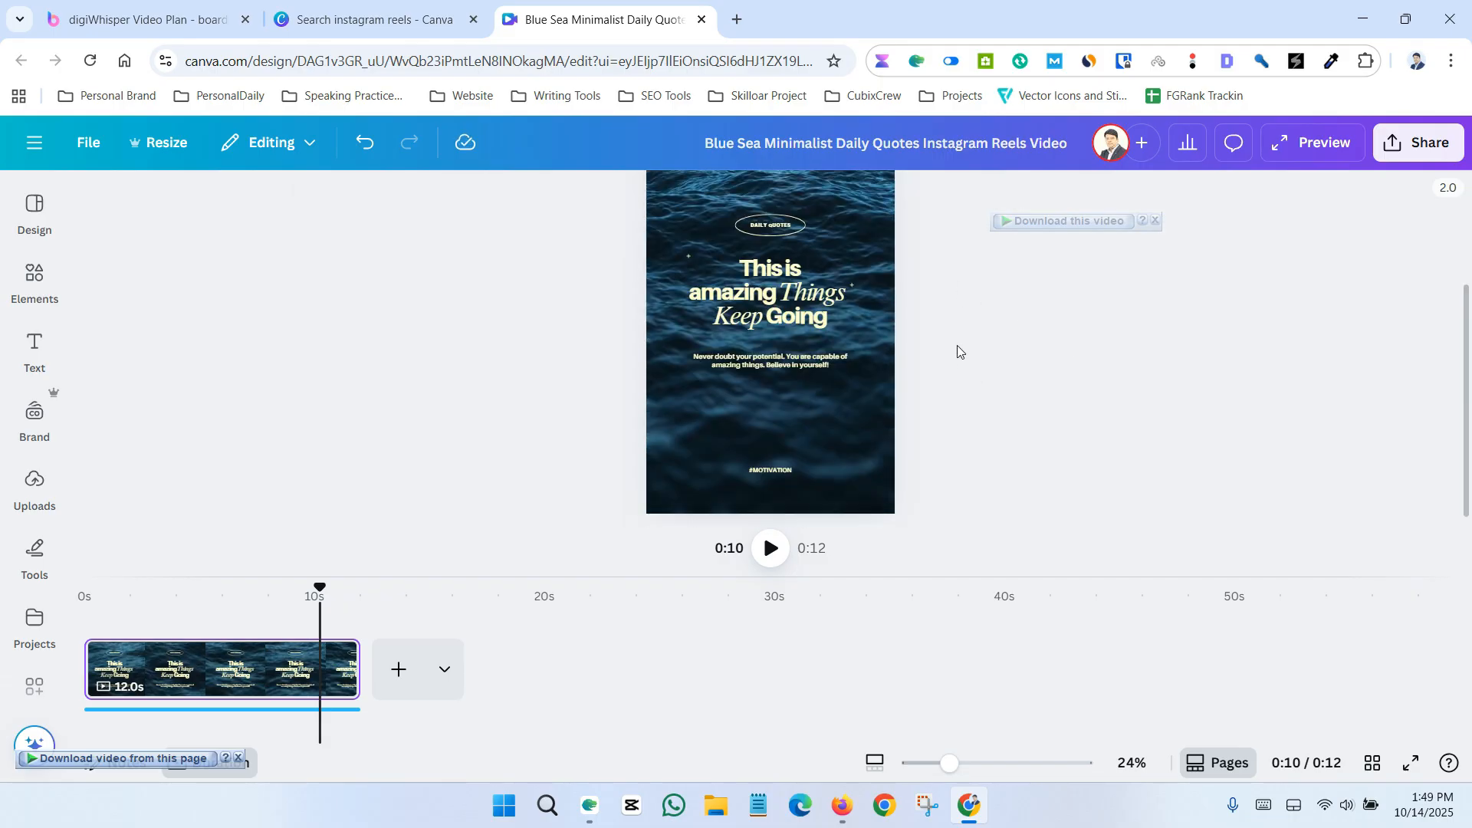
click(773, 467)
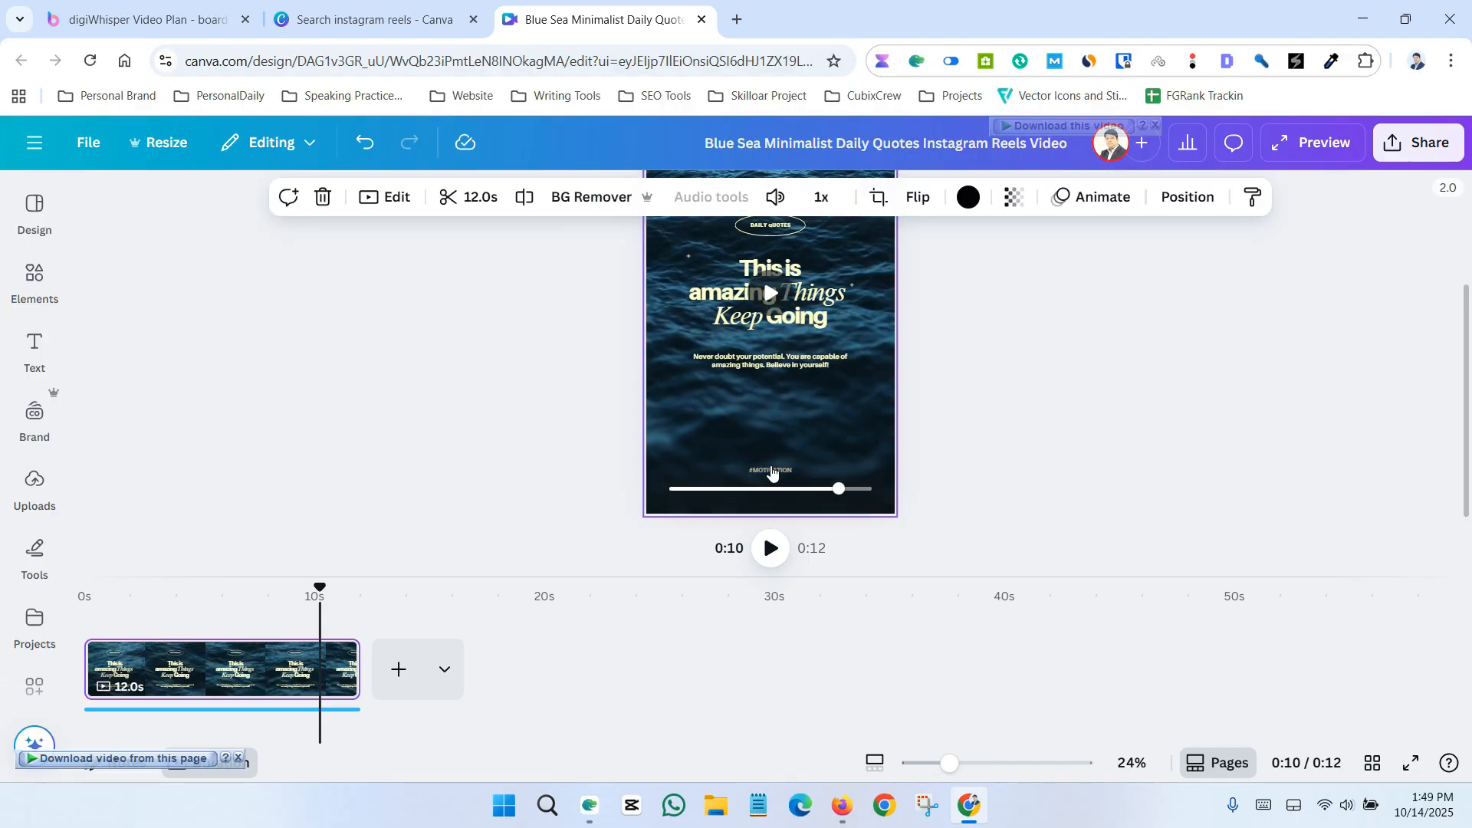
mouse_move(771, 466)
mouse_down()
mouse_move(979, 447)
mouse_move(798, 470)
mouse_up()
double_click(772, 468)
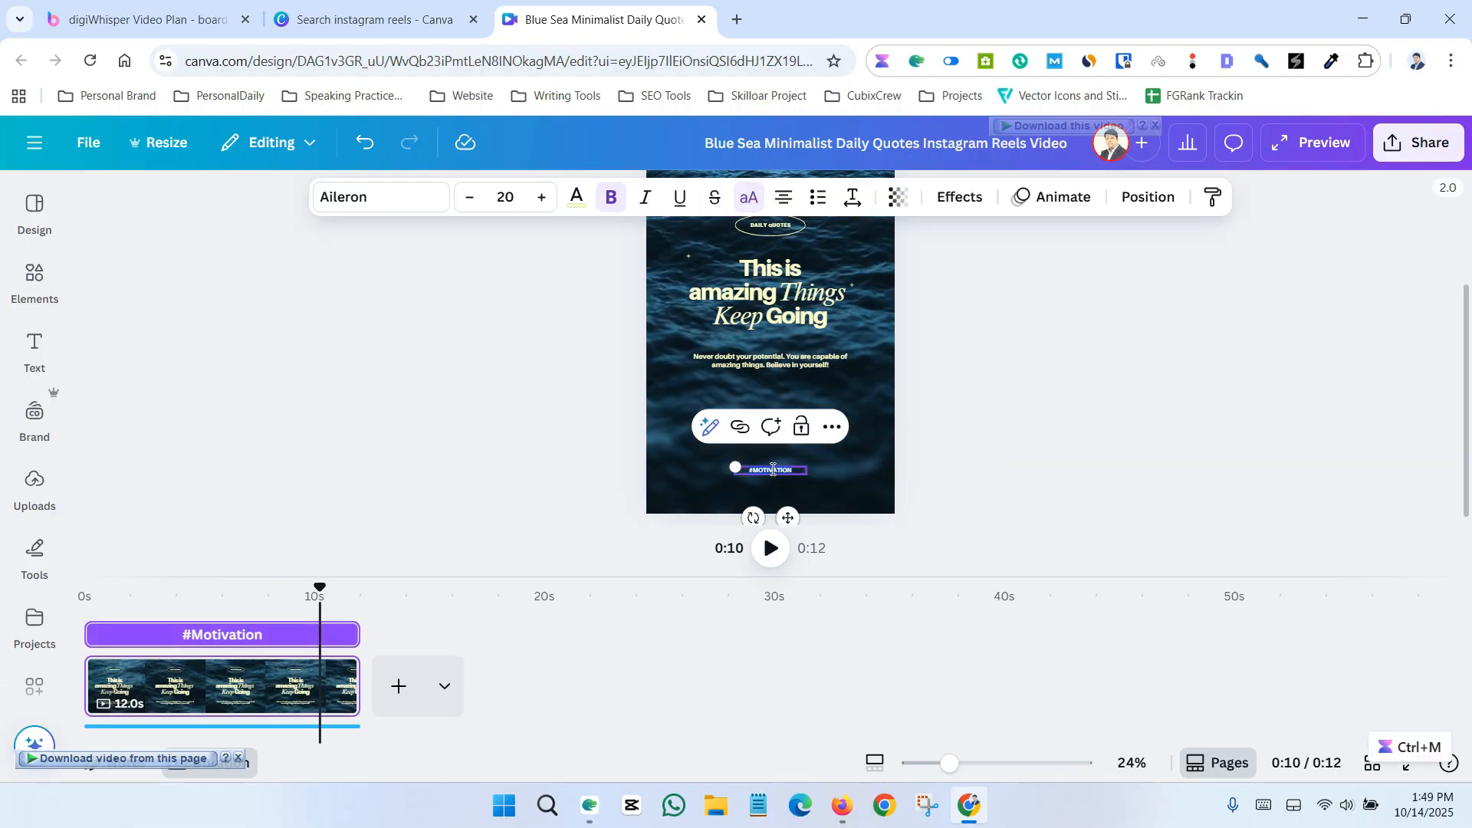
click(488, 491)
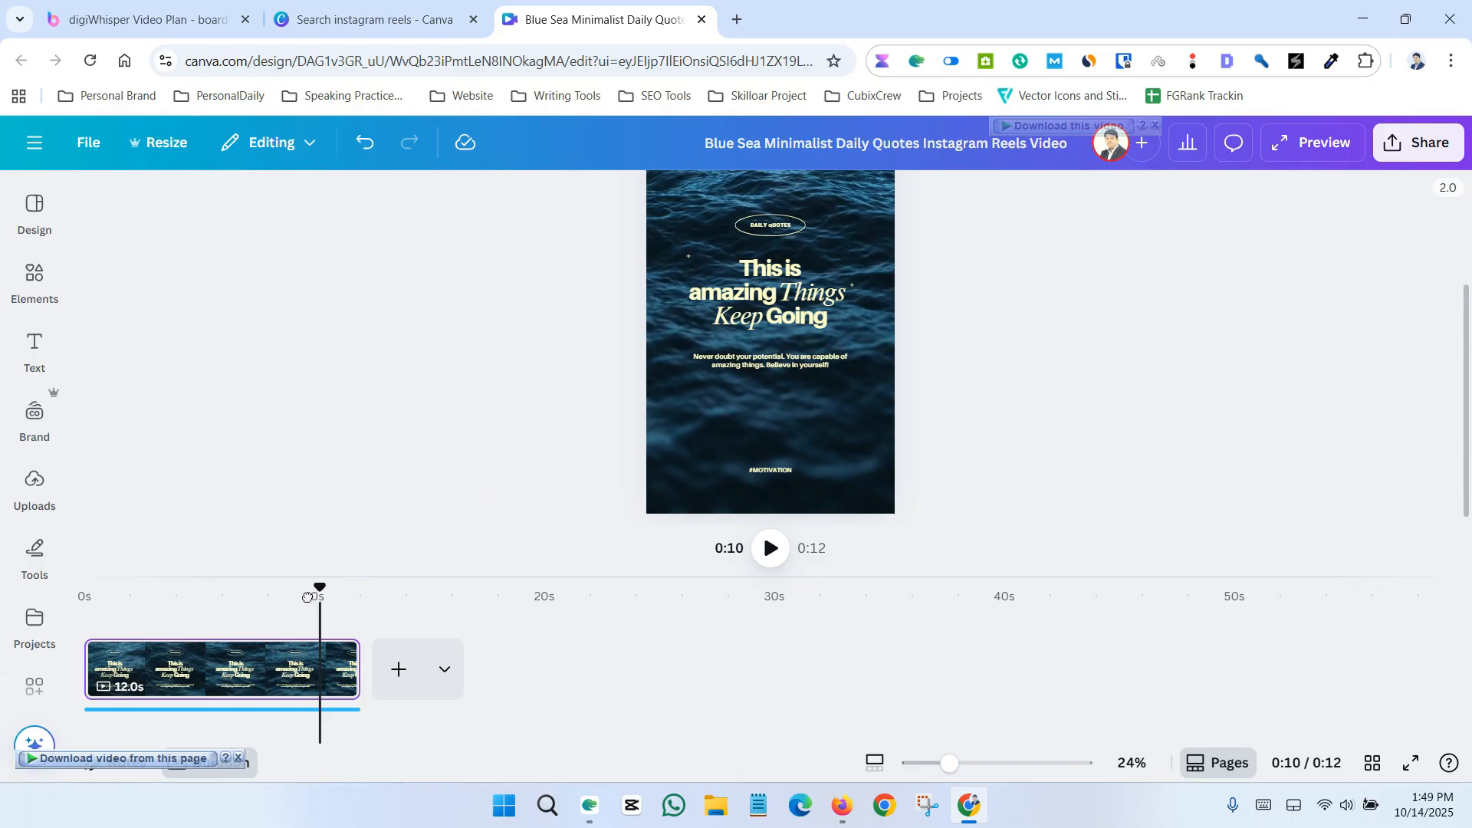
- Move the playhead back to the 2-second mark and select the background sea video
drag(308, 597, 135, 590)
scroll(988, 522, up, 1)
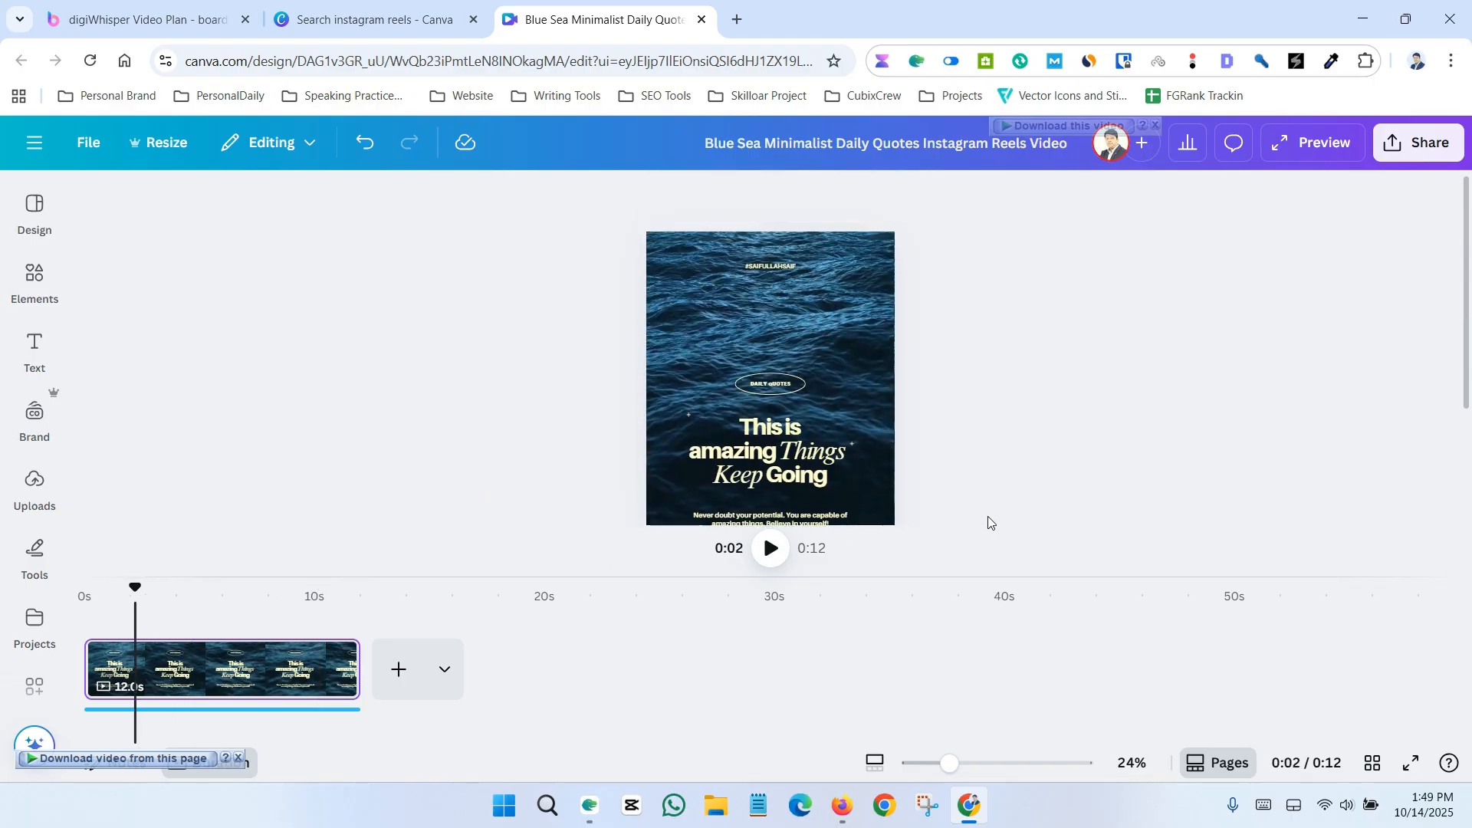
scroll(853, 364, down, 1)
scroll(854, 368, up, 1)
scroll(854, 368, down, 1)
click(859, 357)
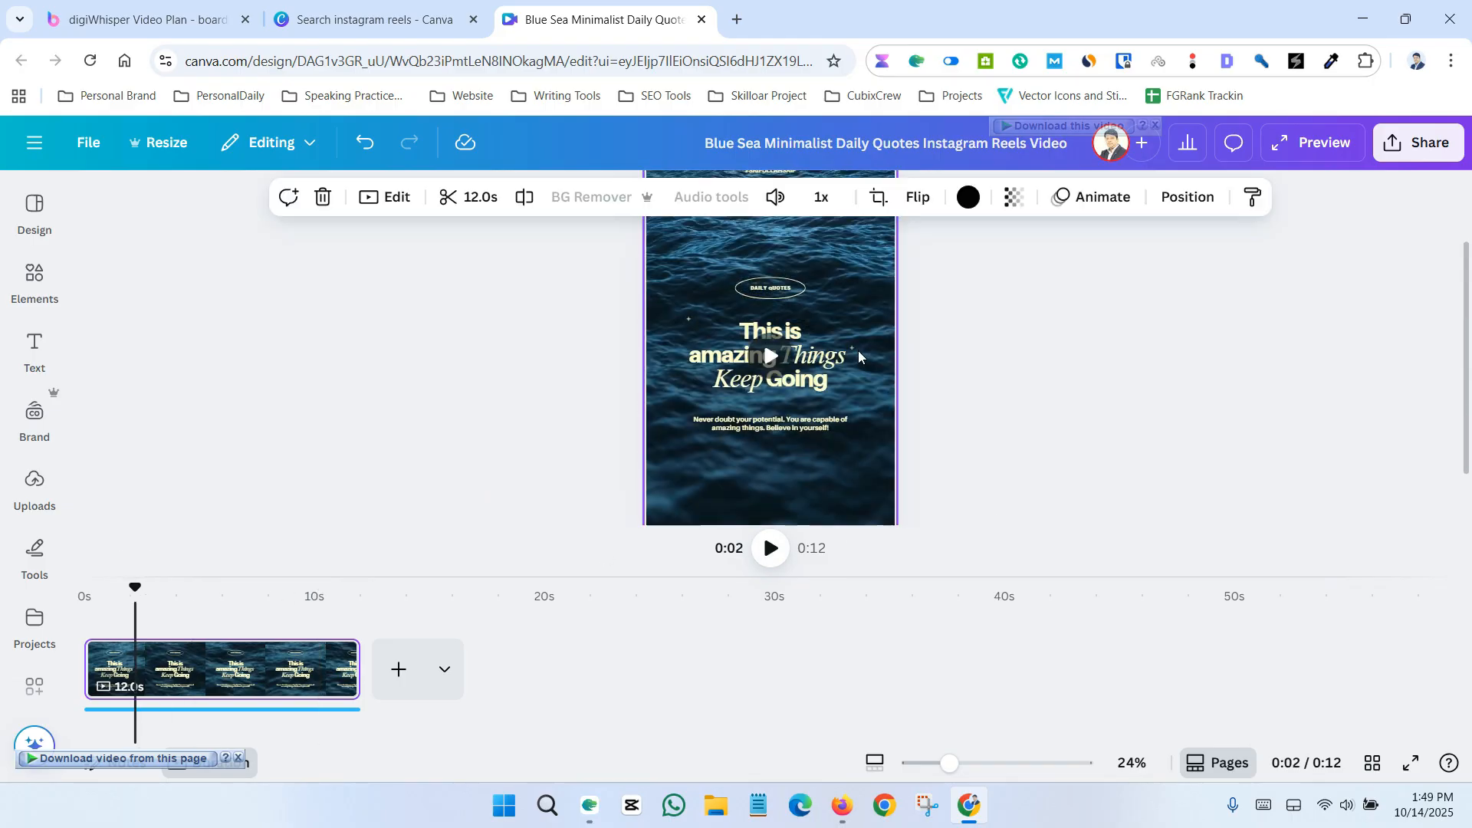
- Search the elements library for "motivation" and restrict the results to videos
click(31, 274)
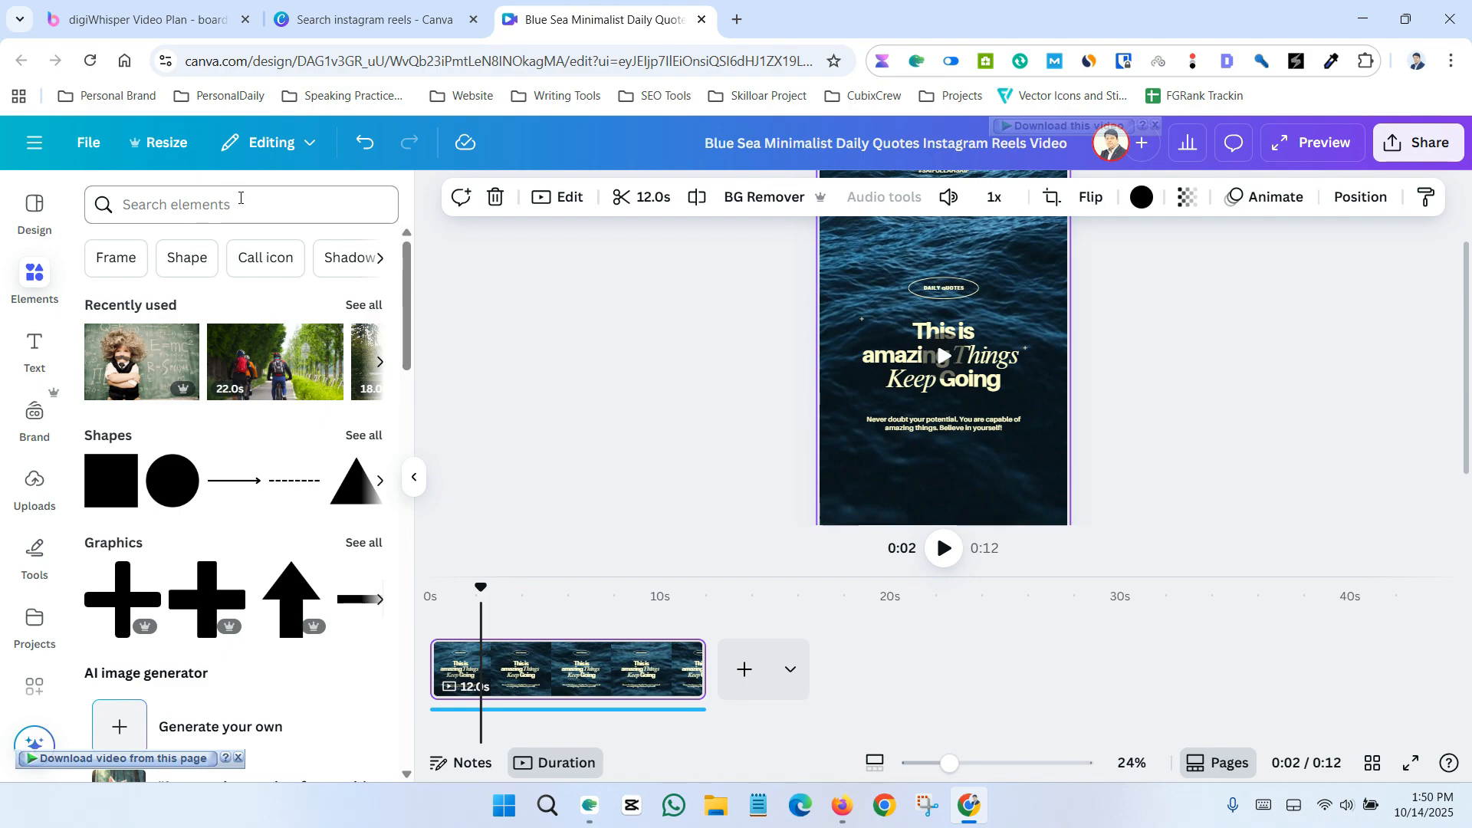
click(253, 197)
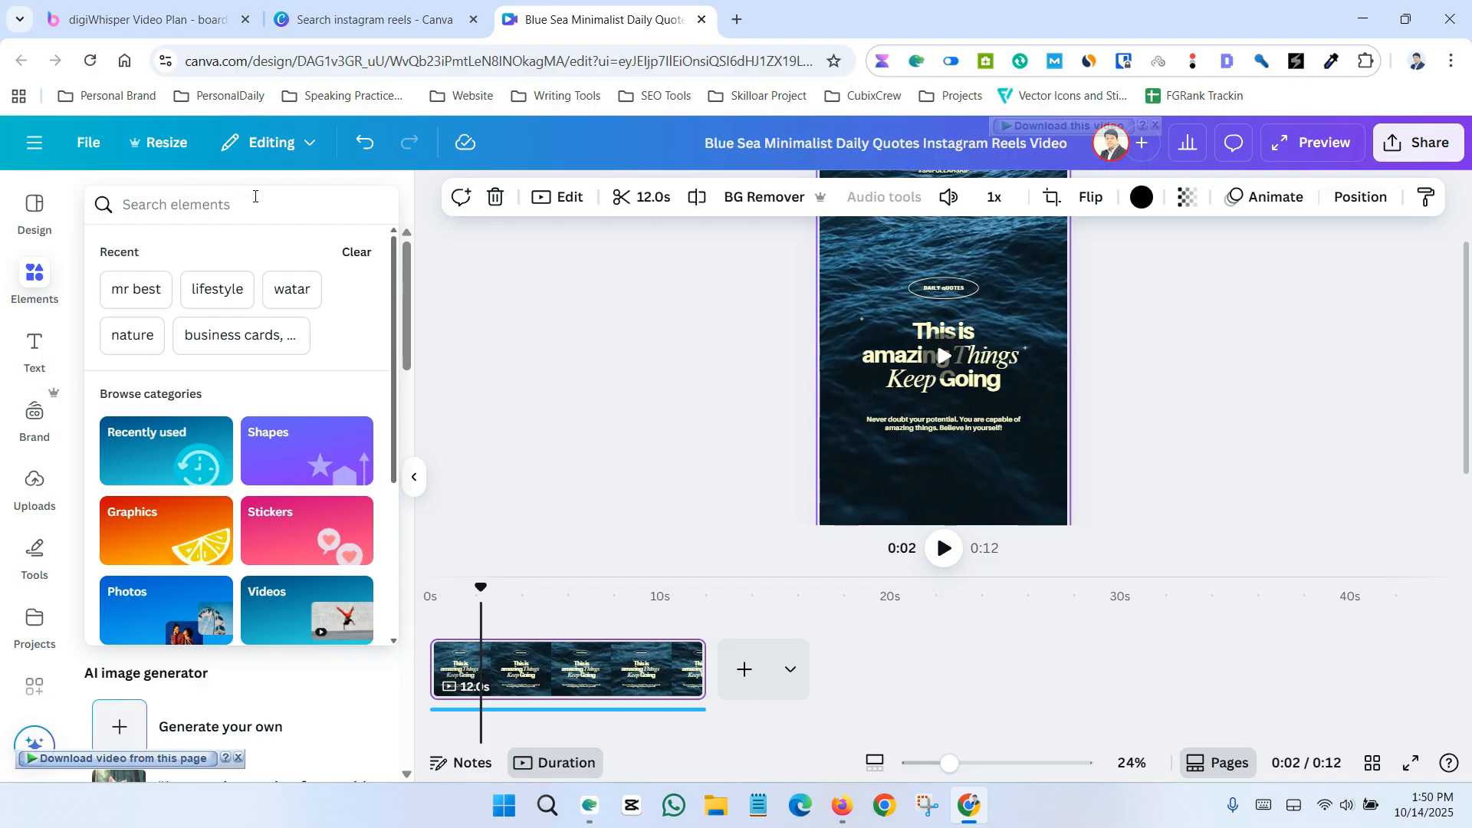
text(motivation)
key(Return)
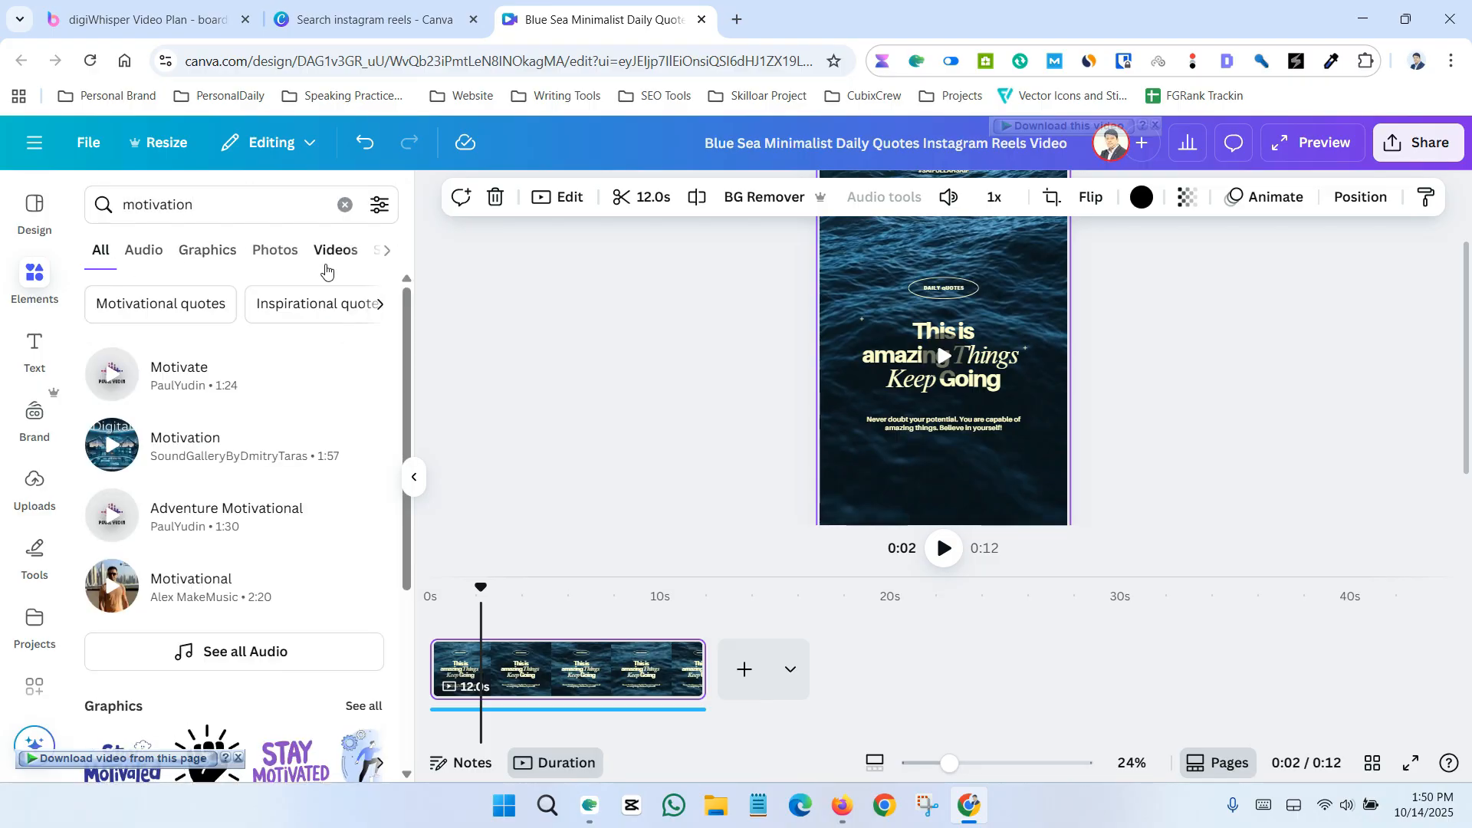
click(333, 253)
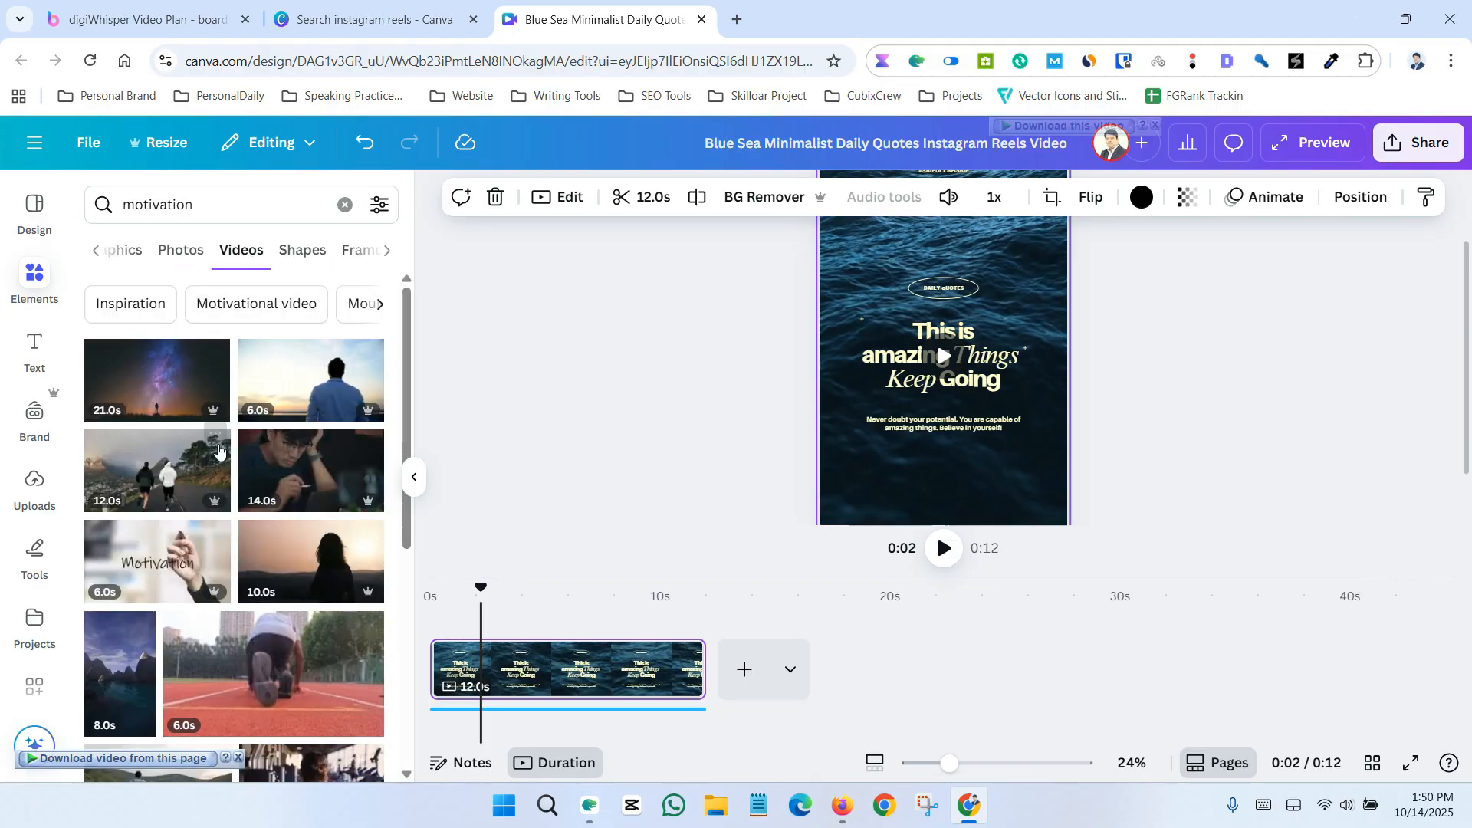
- Replace the sea background with the 12-second clip of a figure on a misty beach and play the reel from the start
scroll(197, 399, down, 1)
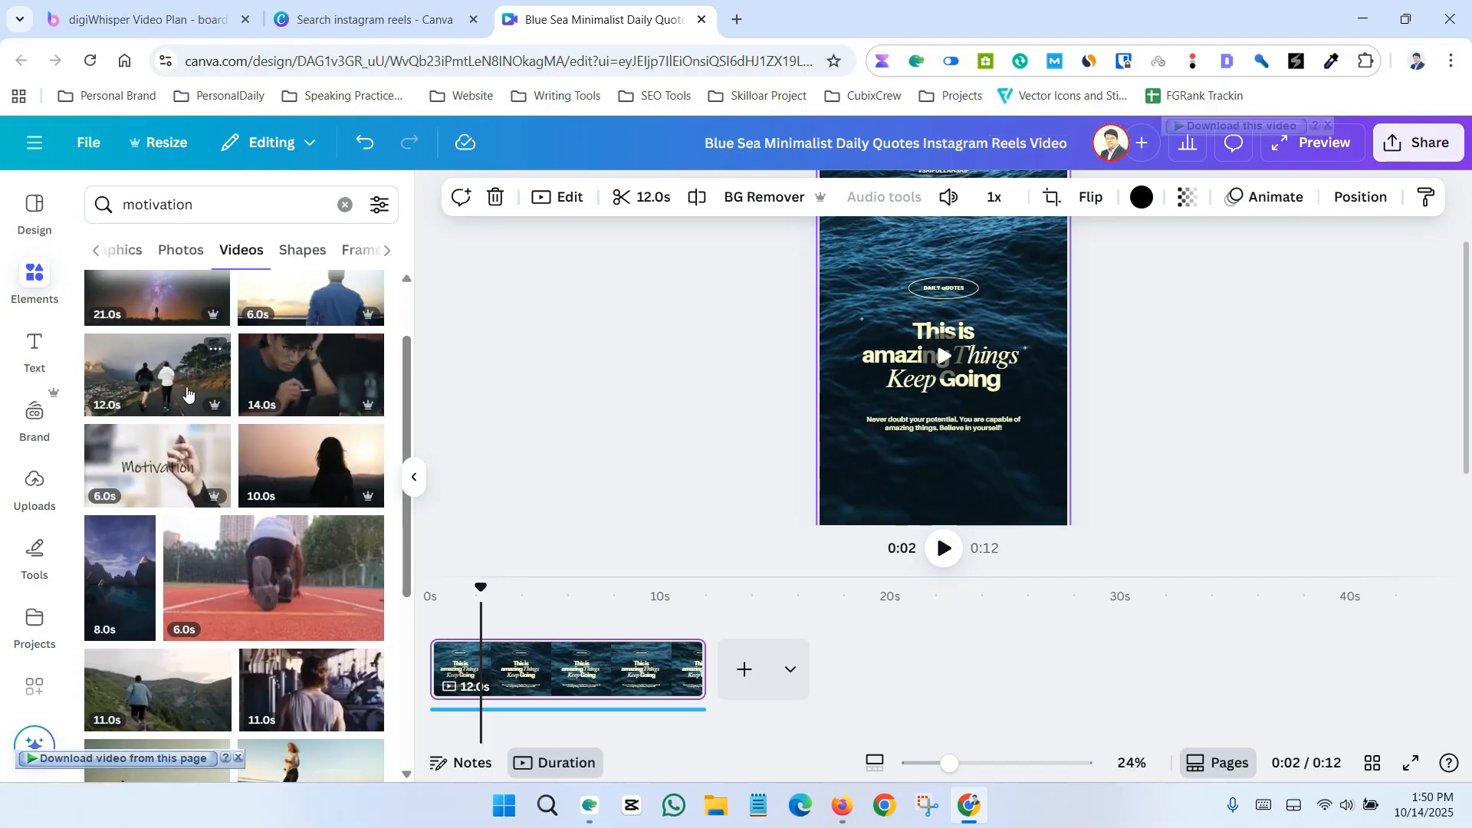
scroll(198, 444, down, 2)
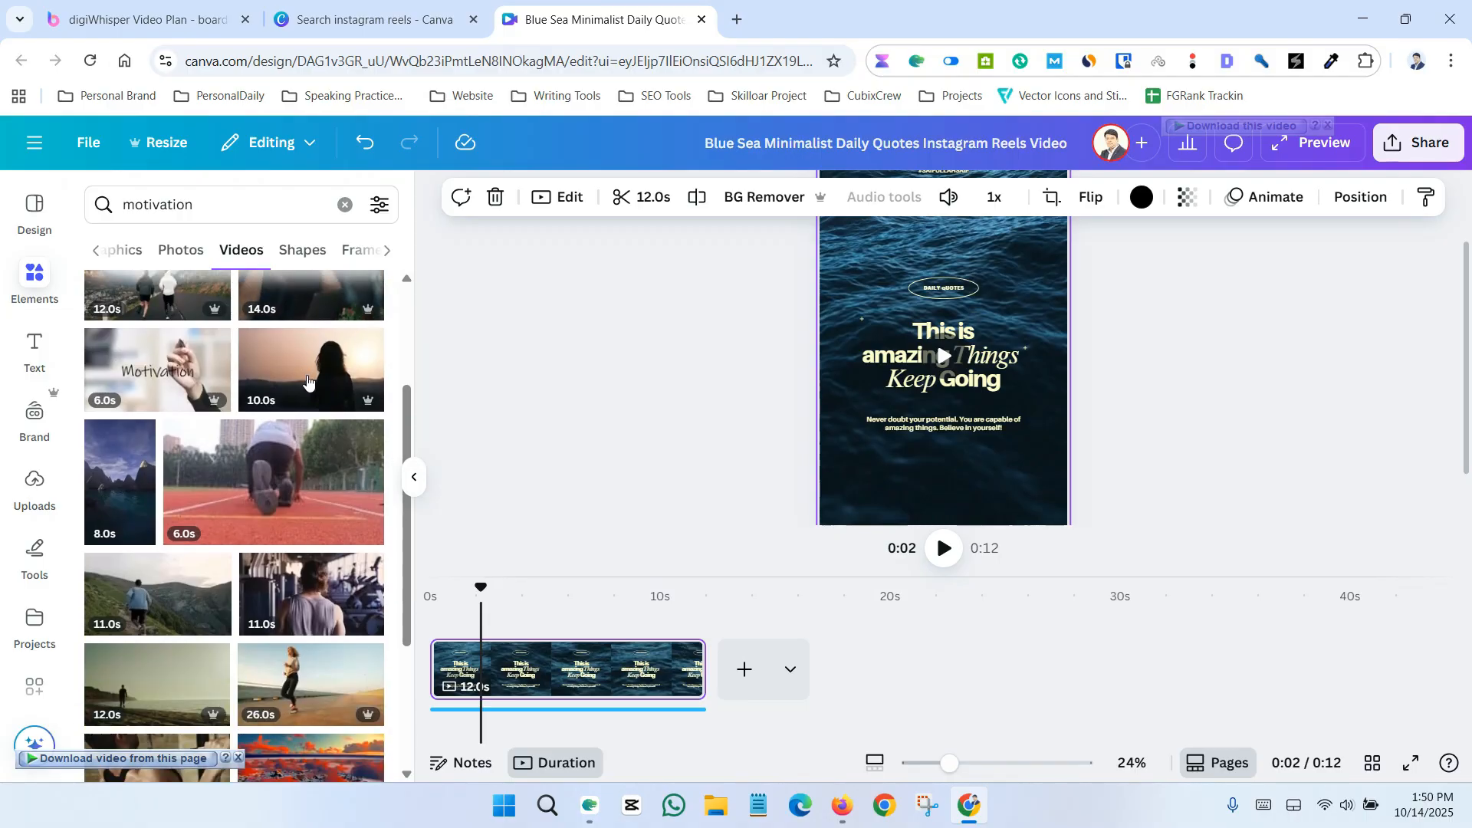
scroll(192, 479, down, 1)
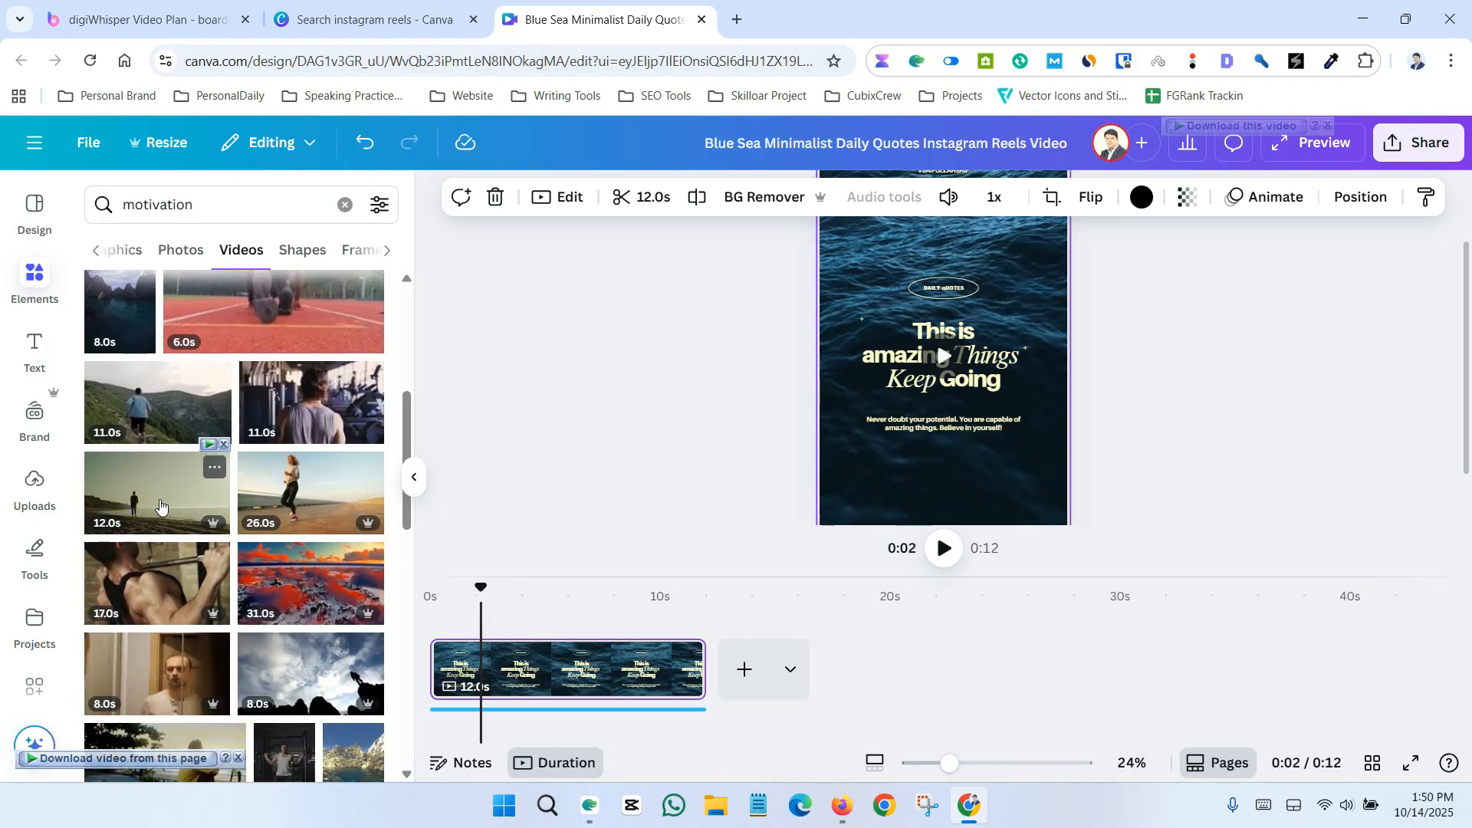
scroll(142, 514, up, 1)
drag(142, 588, 837, 339)
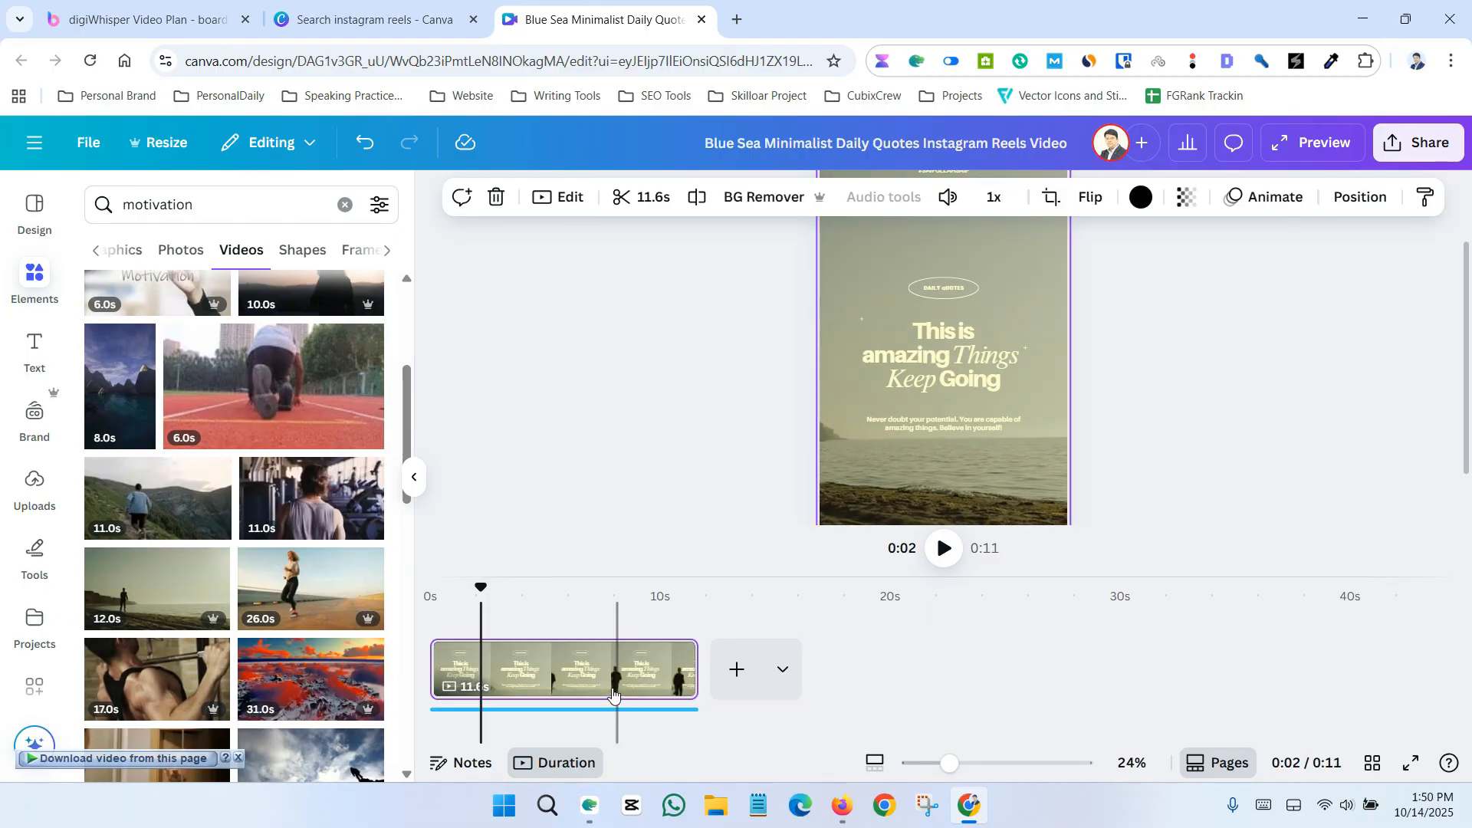
drag(480, 587, 404, 609)
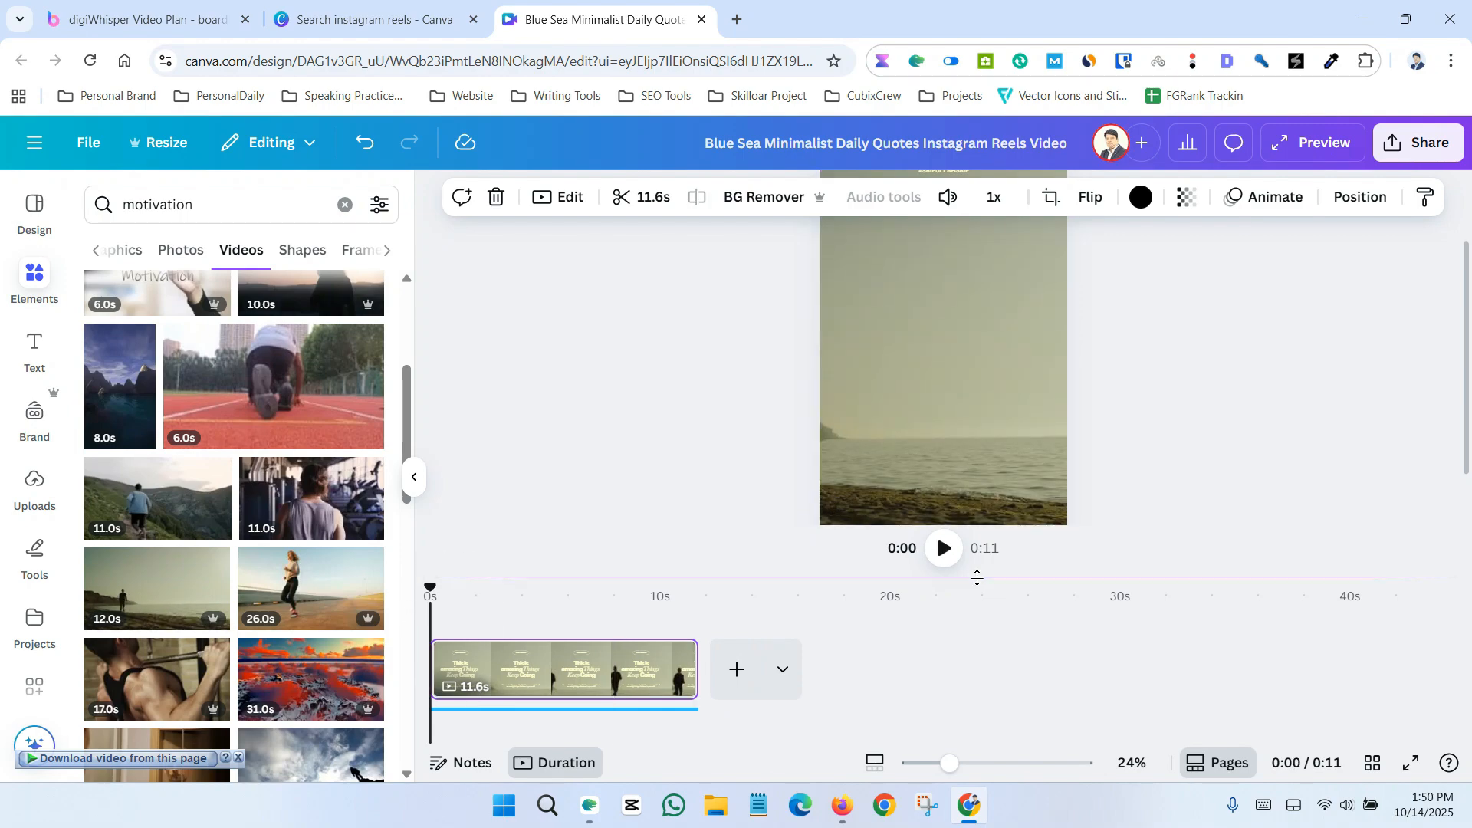
drag(950, 764, 928, 771)
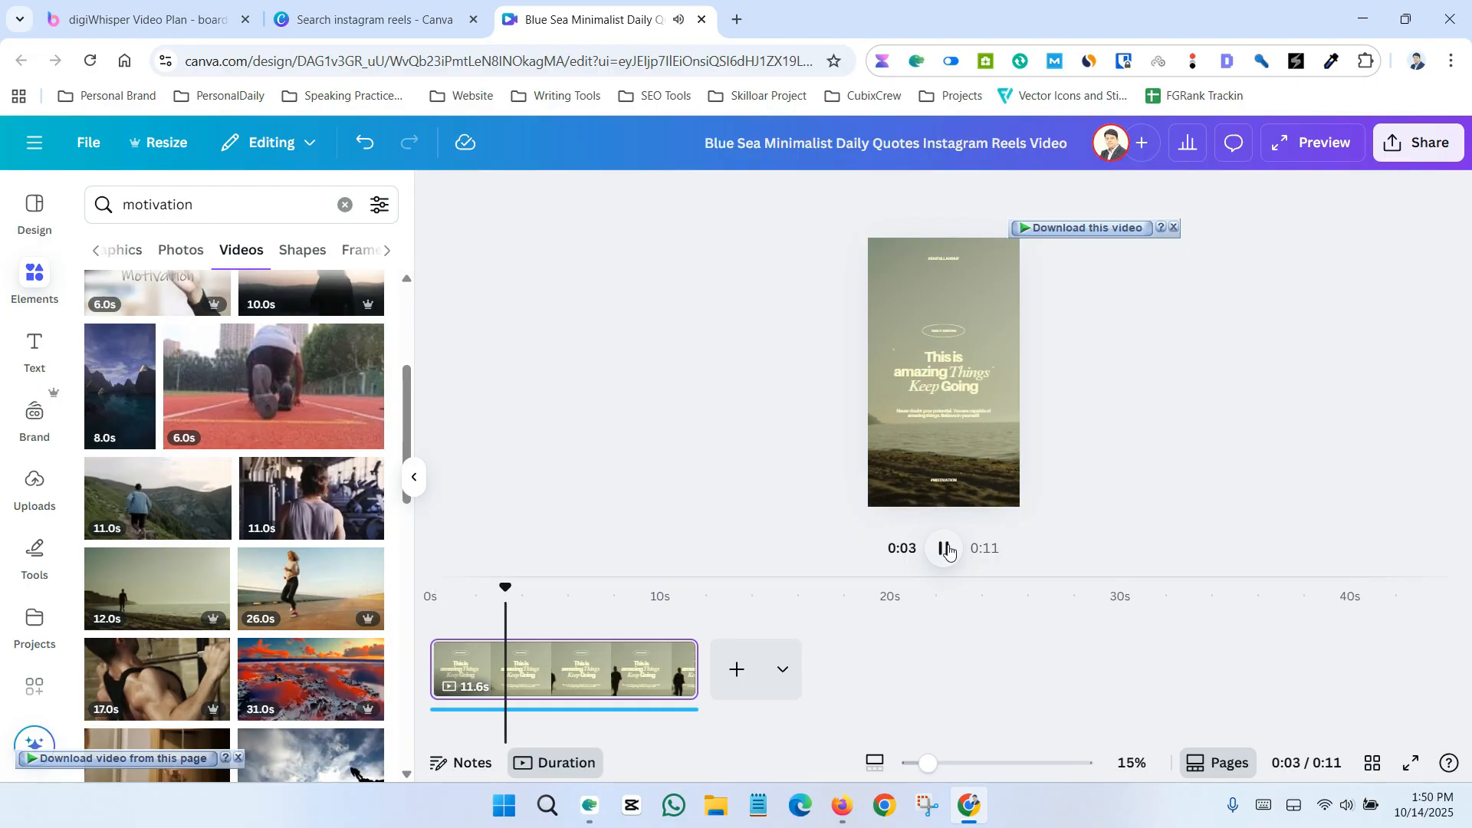
- Reposition the background clip within its crop frame so the running figure is near the middle of the reel
click(1005, 312)
double_click(1005, 312)
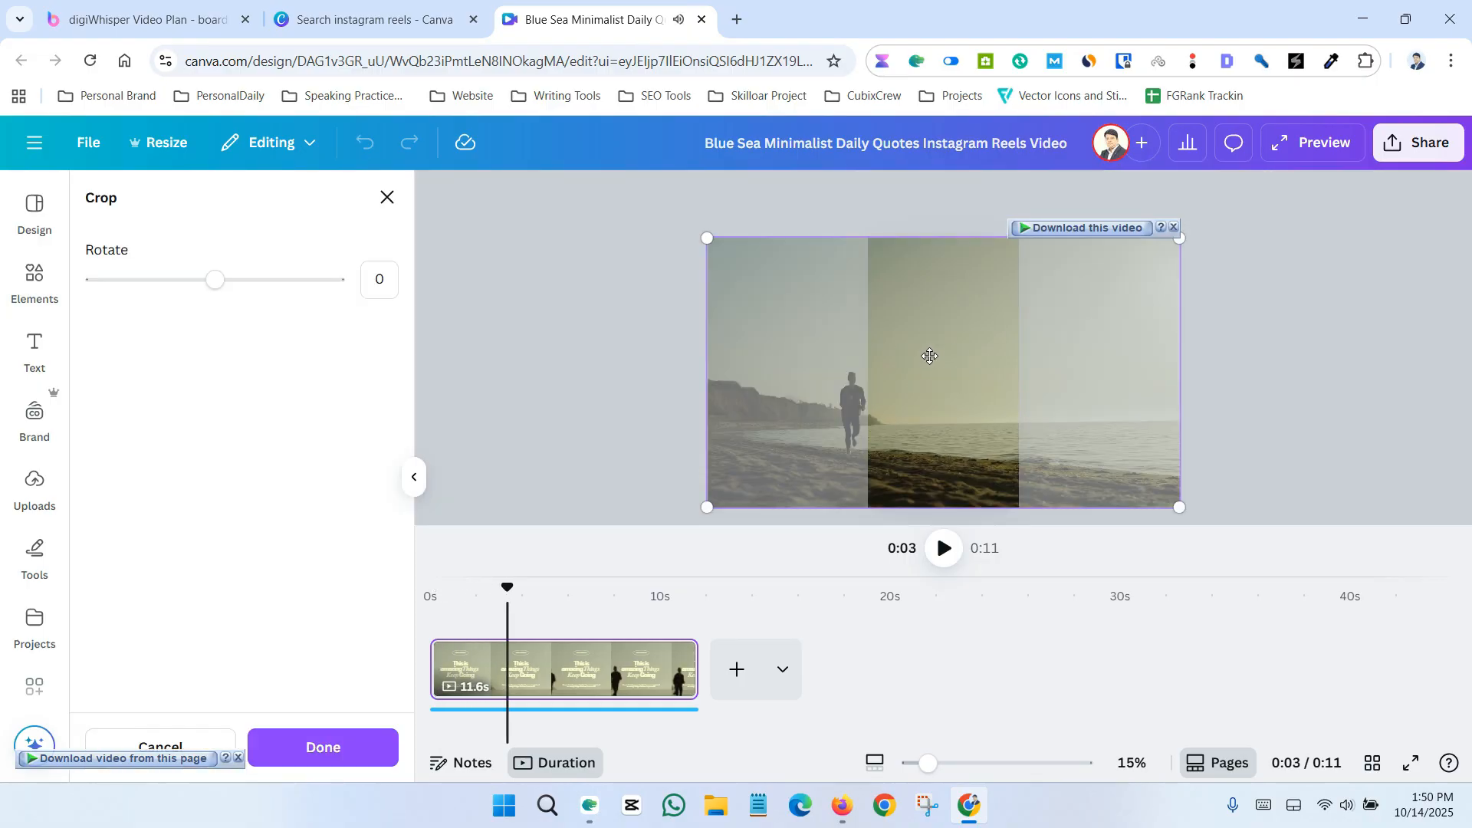
drag(929, 357, 1027, 363)
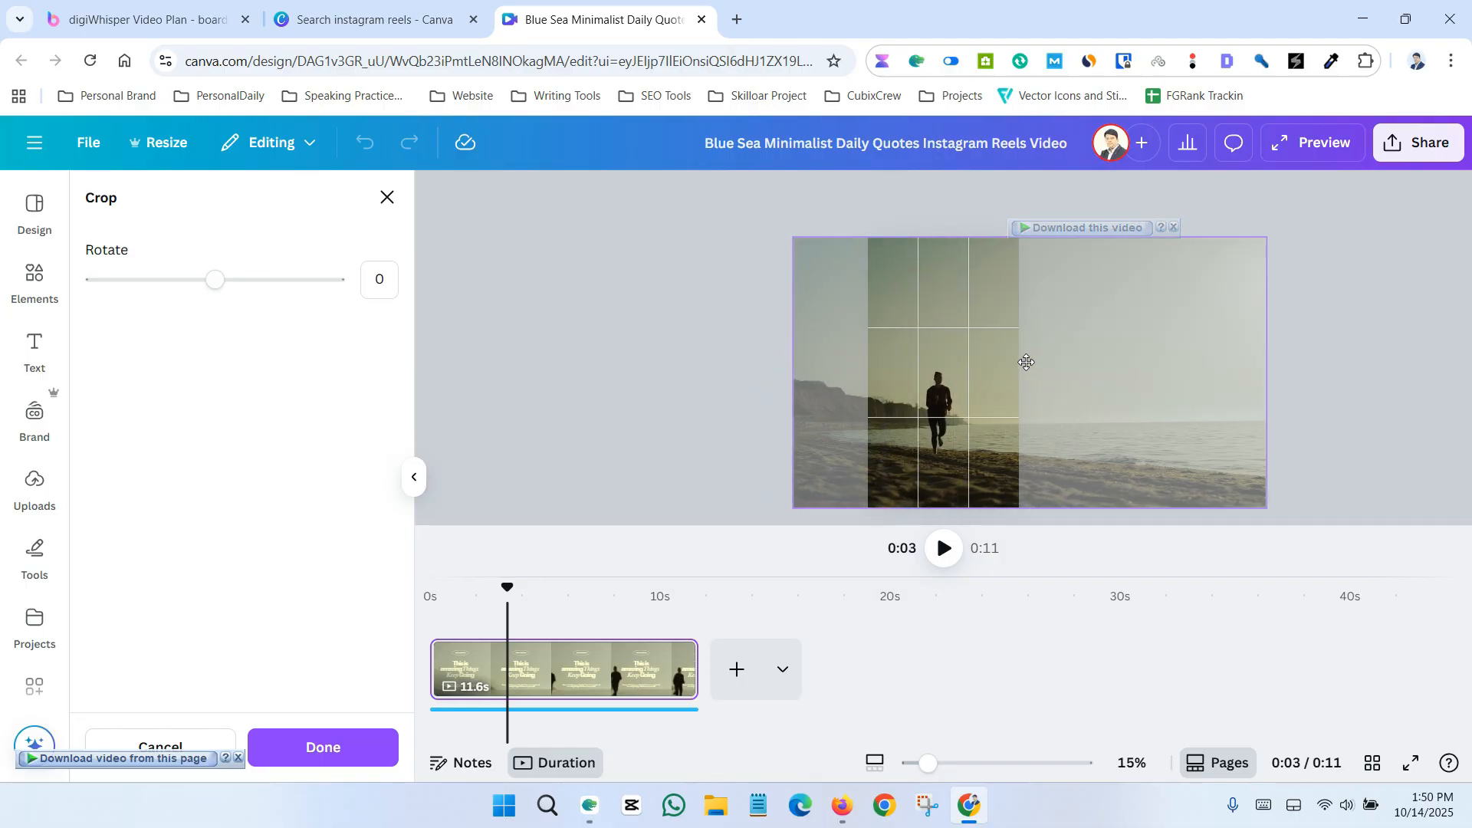
drag(1027, 362, 1027, 362)
- Play the reel with the repositioned background, replay it from about 1 second and pause at about 4 seconds
click(945, 547)
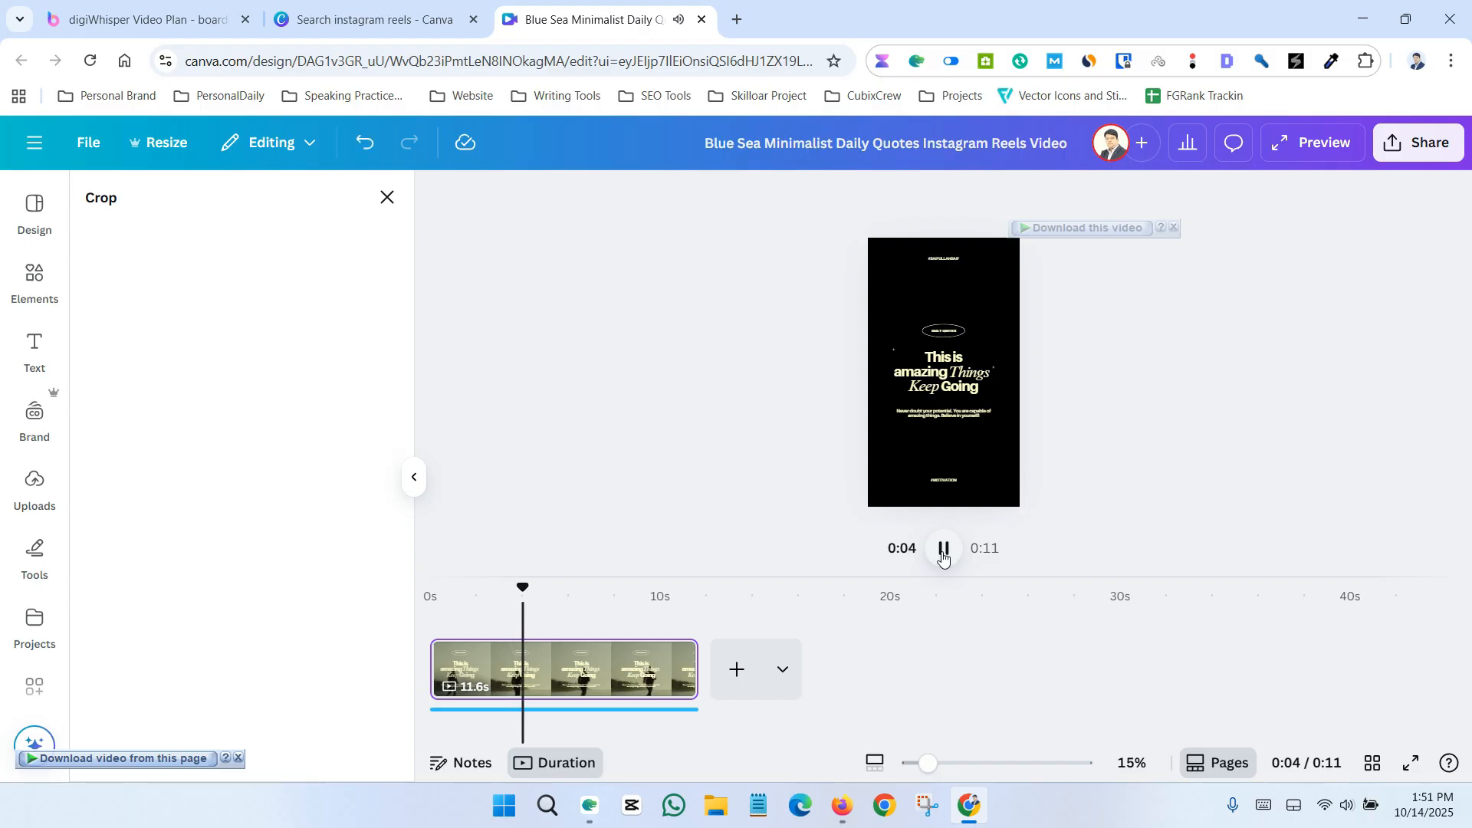
click(943, 549)
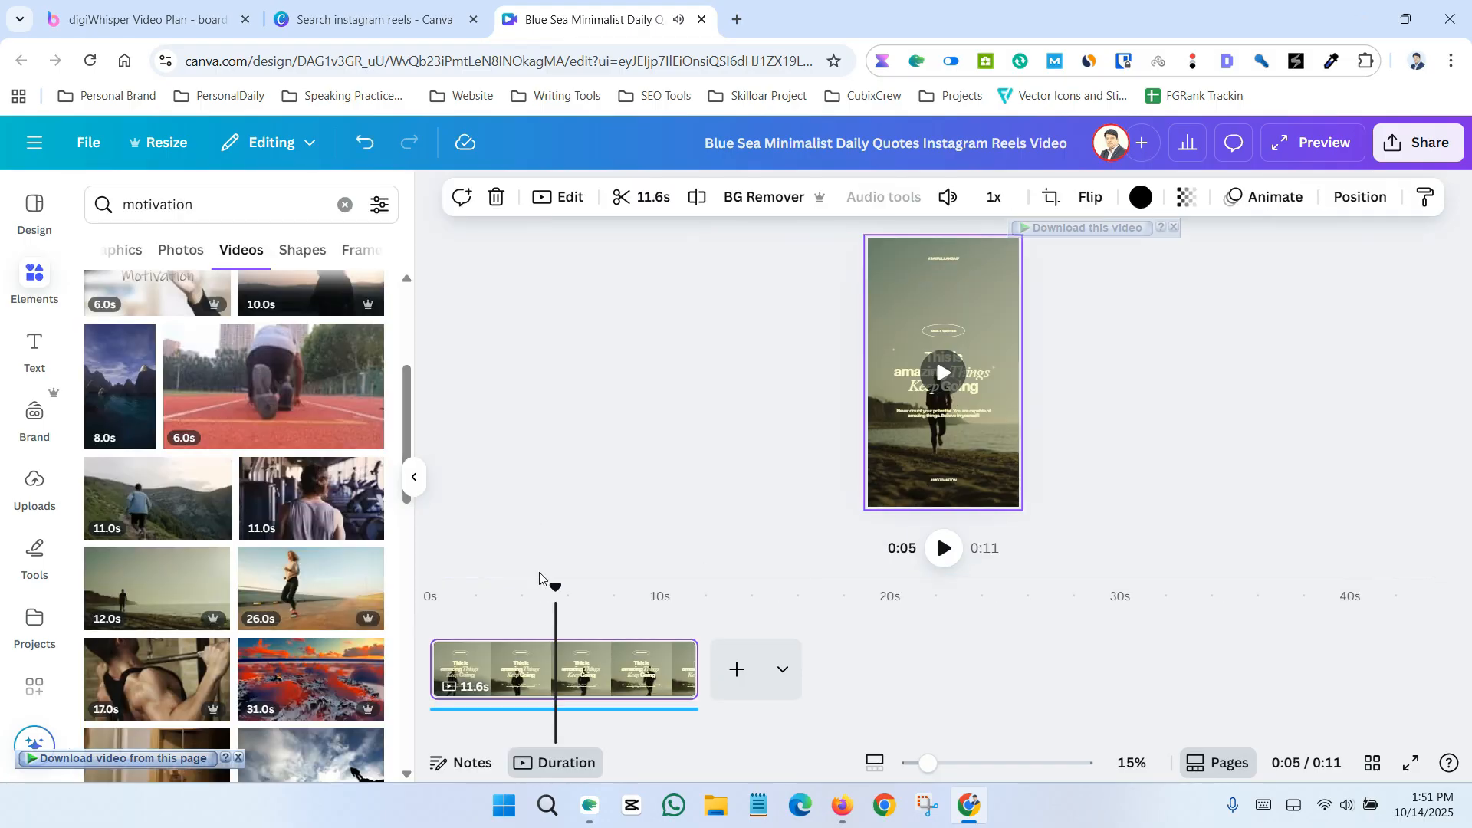
click(460, 628)
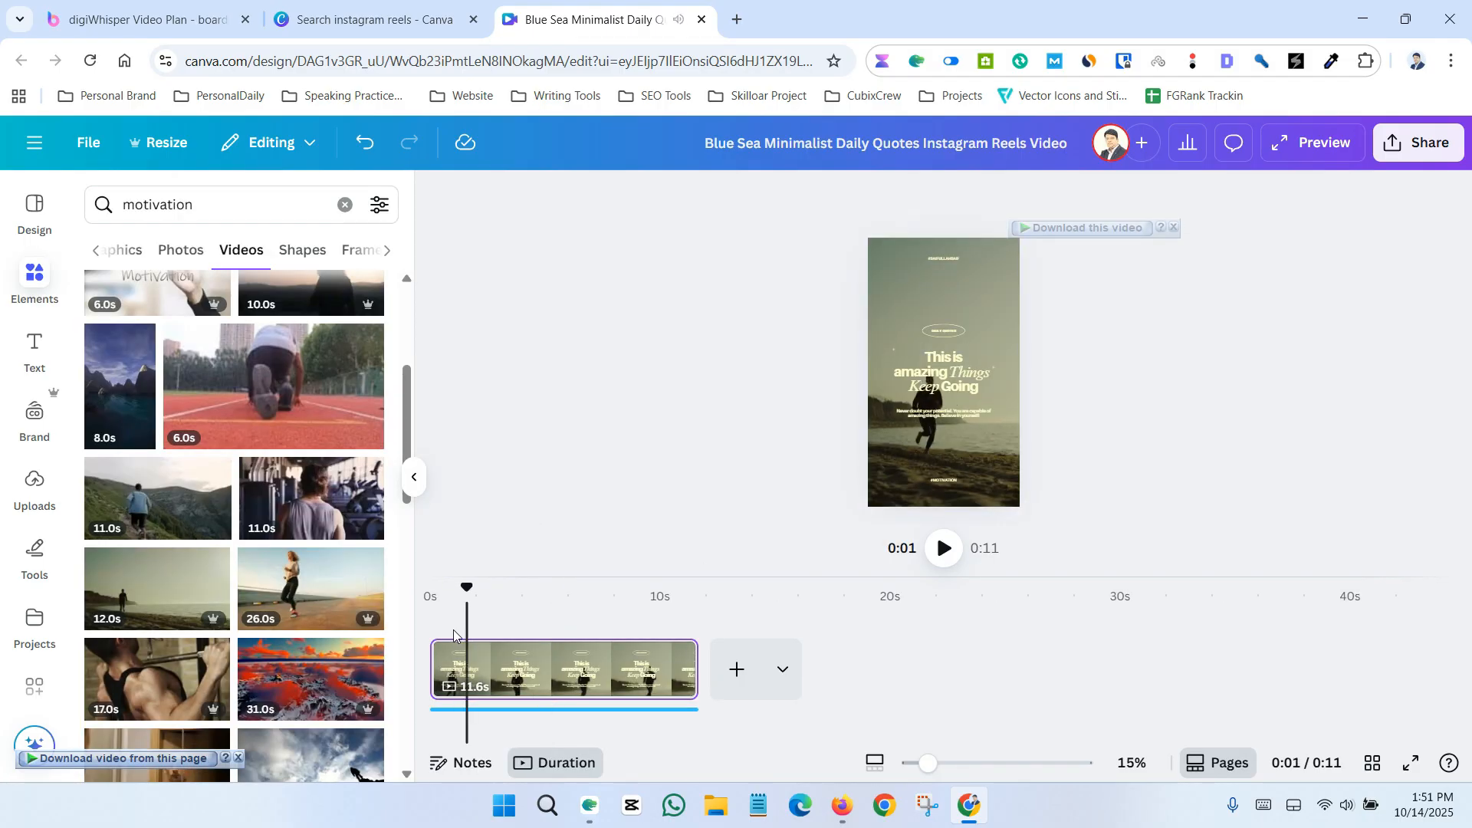
click(945, 549)
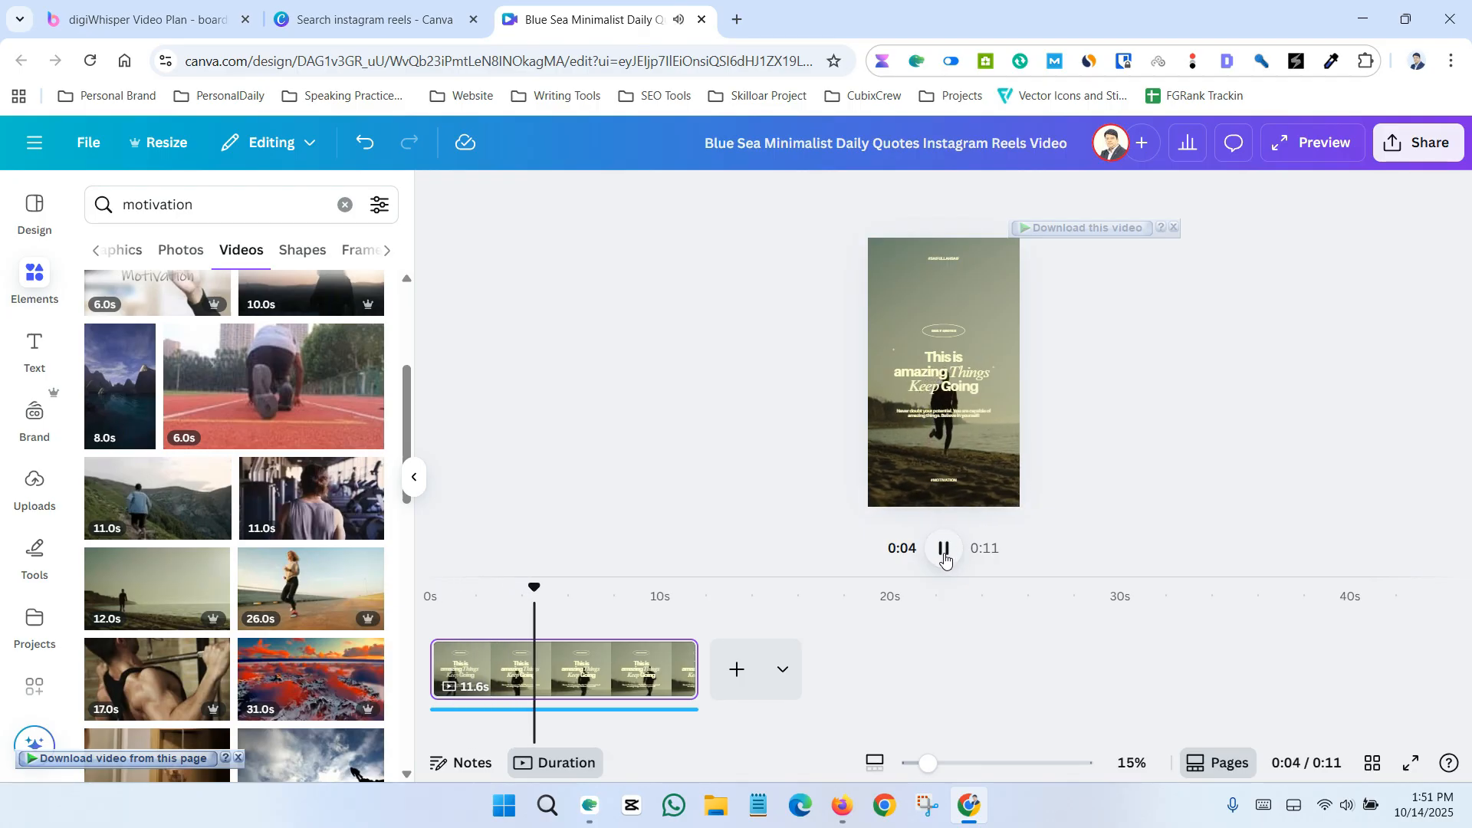
click(944, 550)
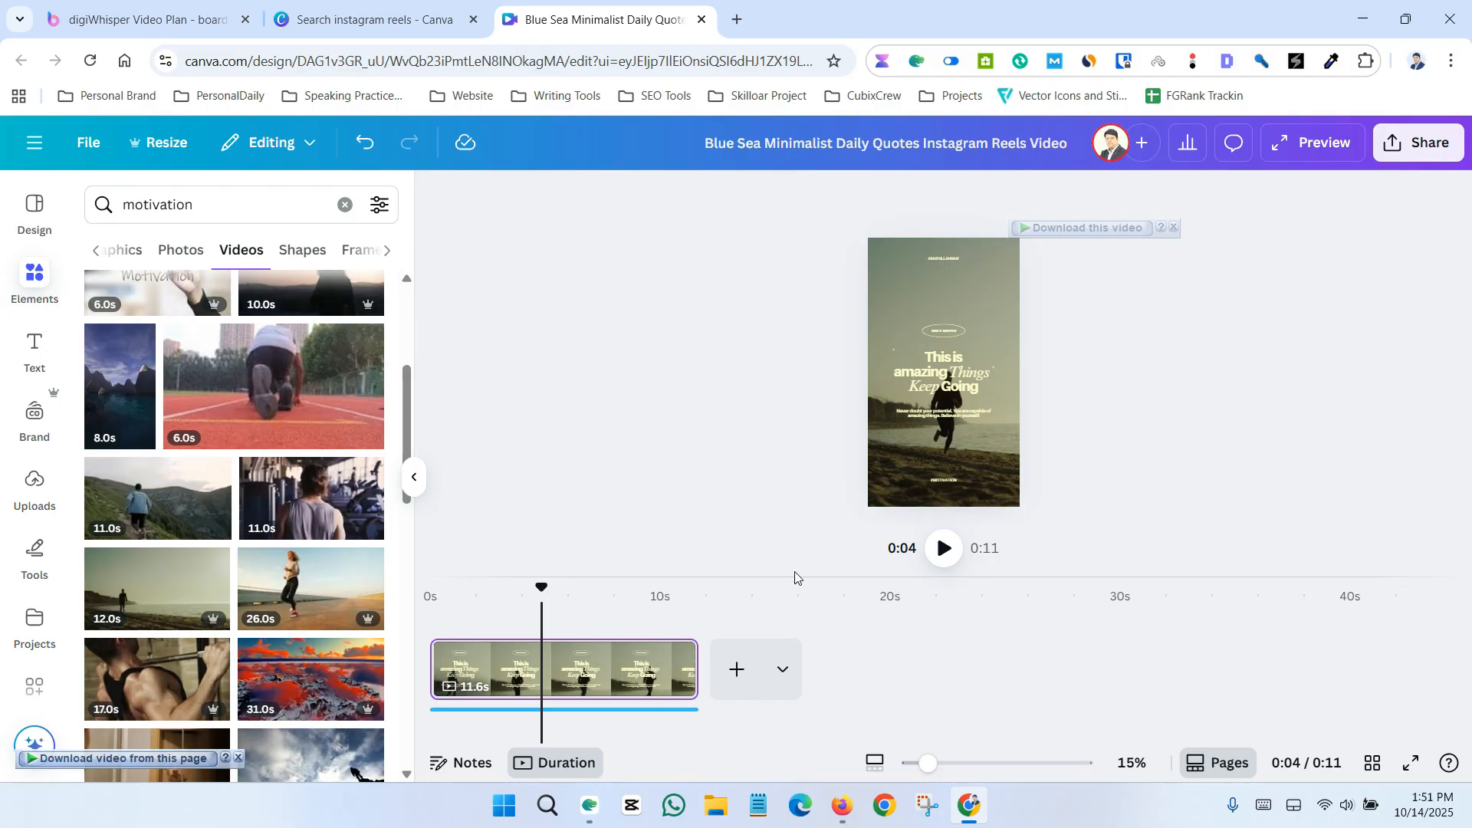
- Select the reel's current soundtrack and search the audio library for "motivation"
click(464, 704)
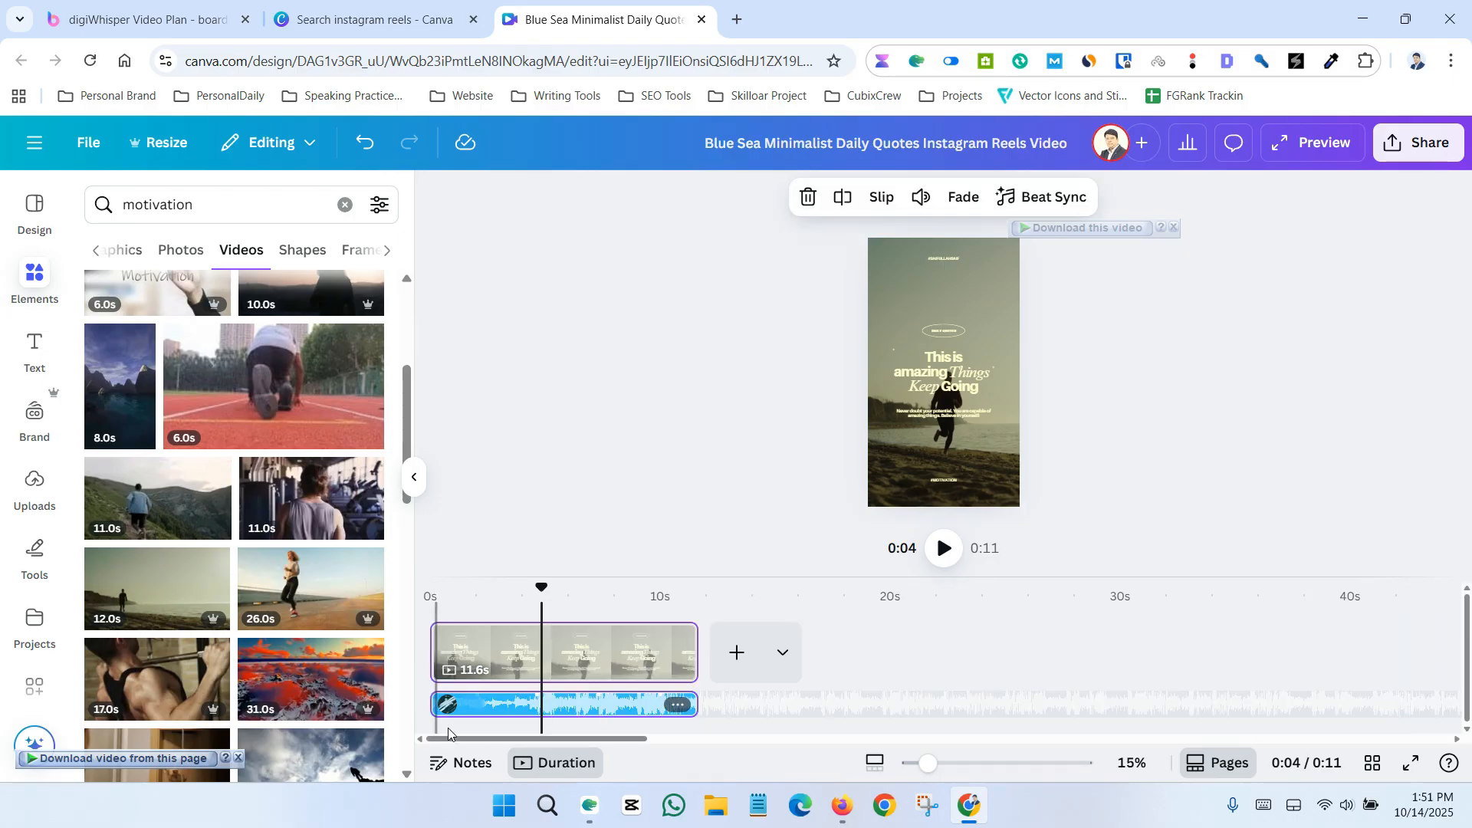
click(484, 709)
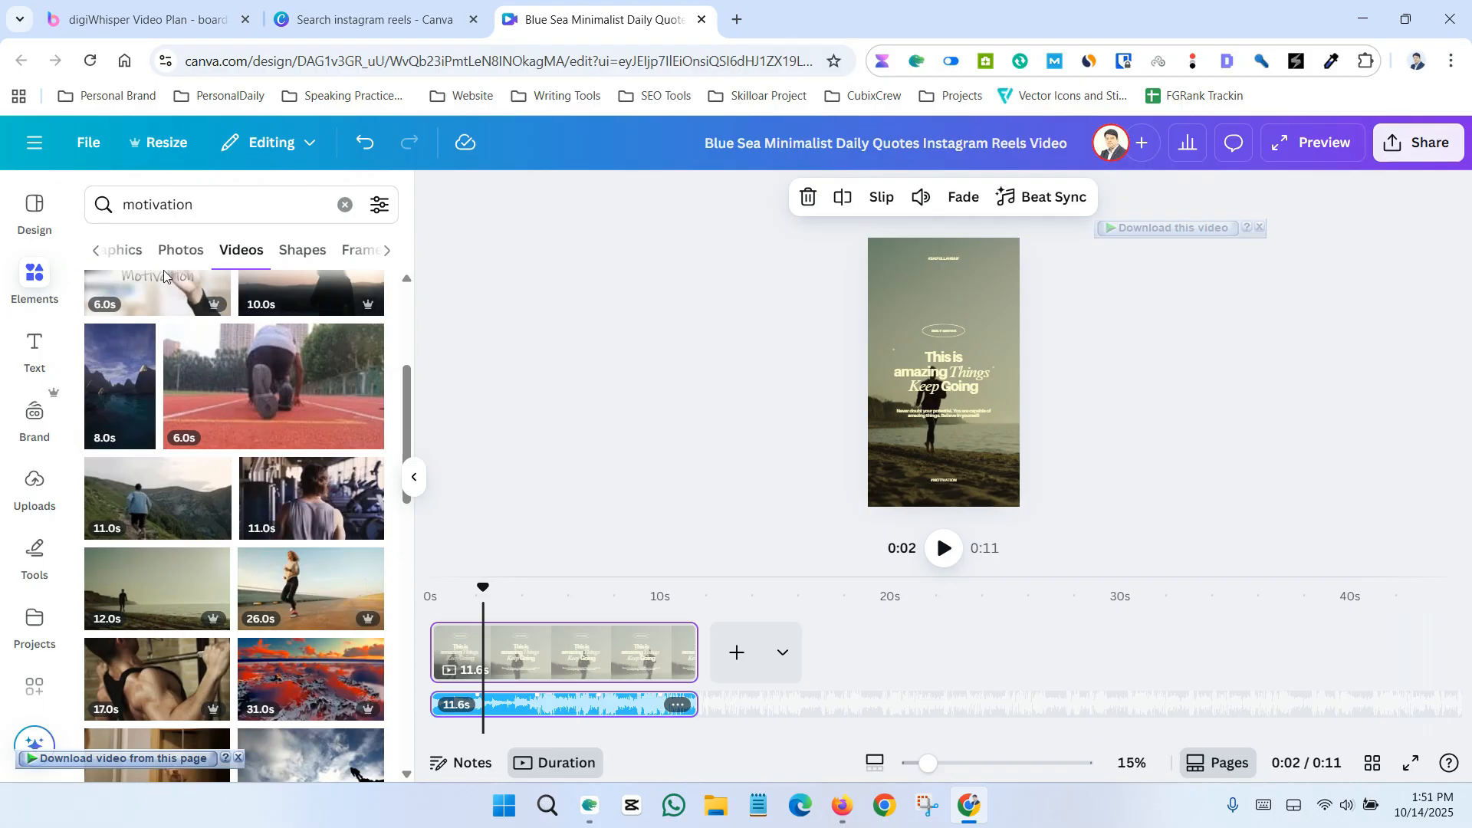
click(43, 286)
scroll(31, 460, down, 4)
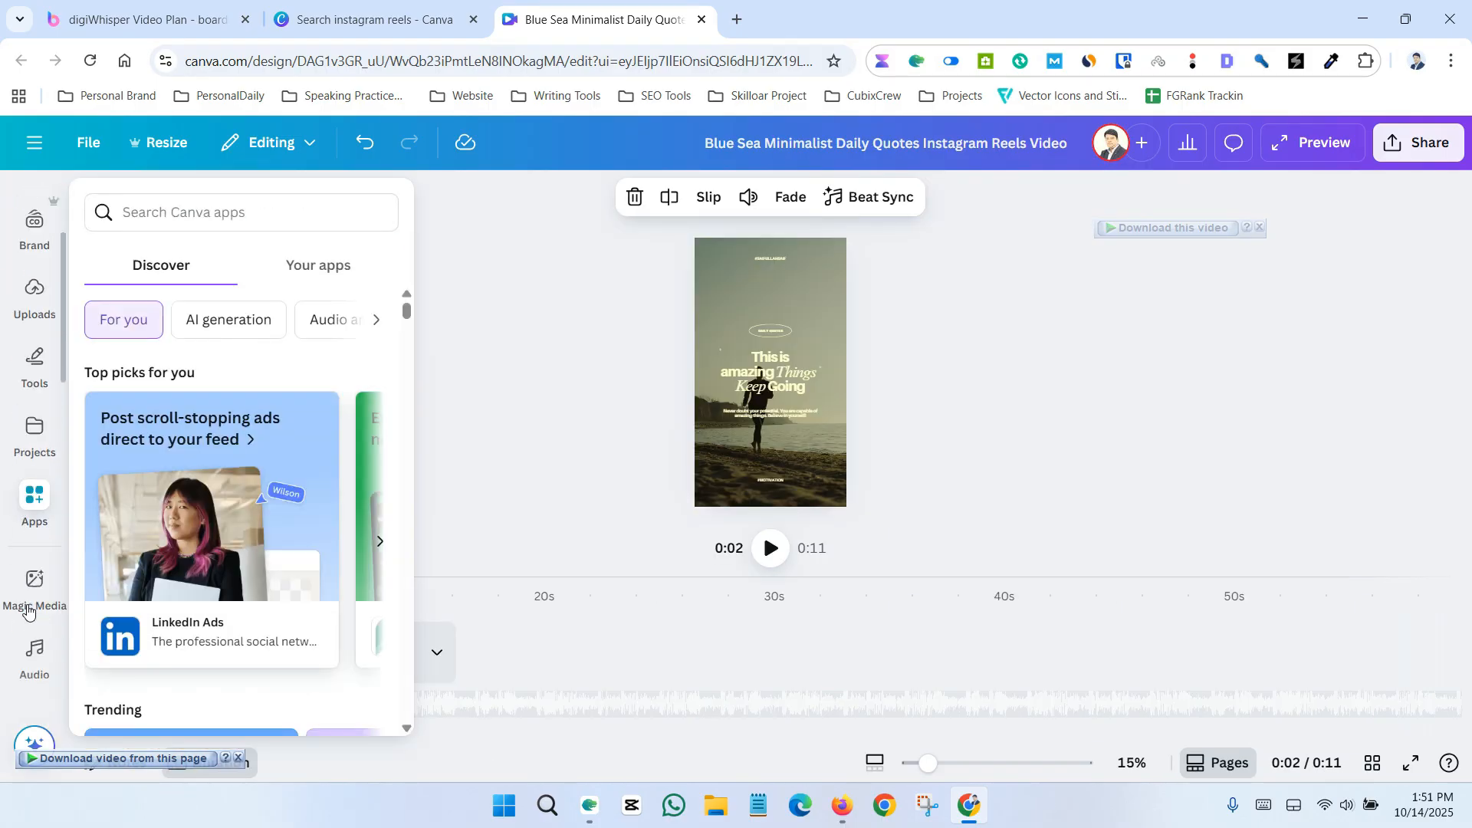
click(35, 558)
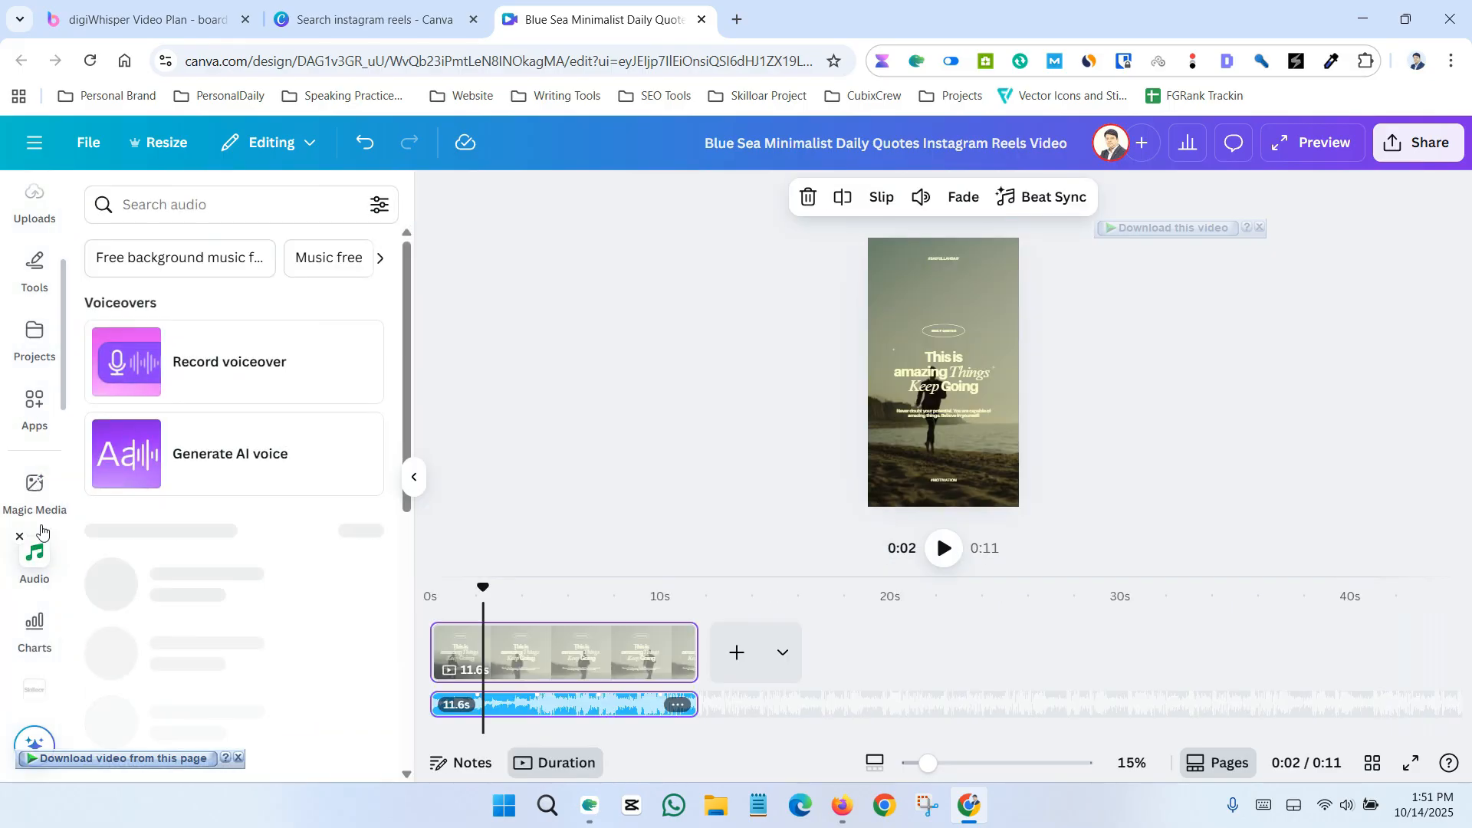
text(motivation)
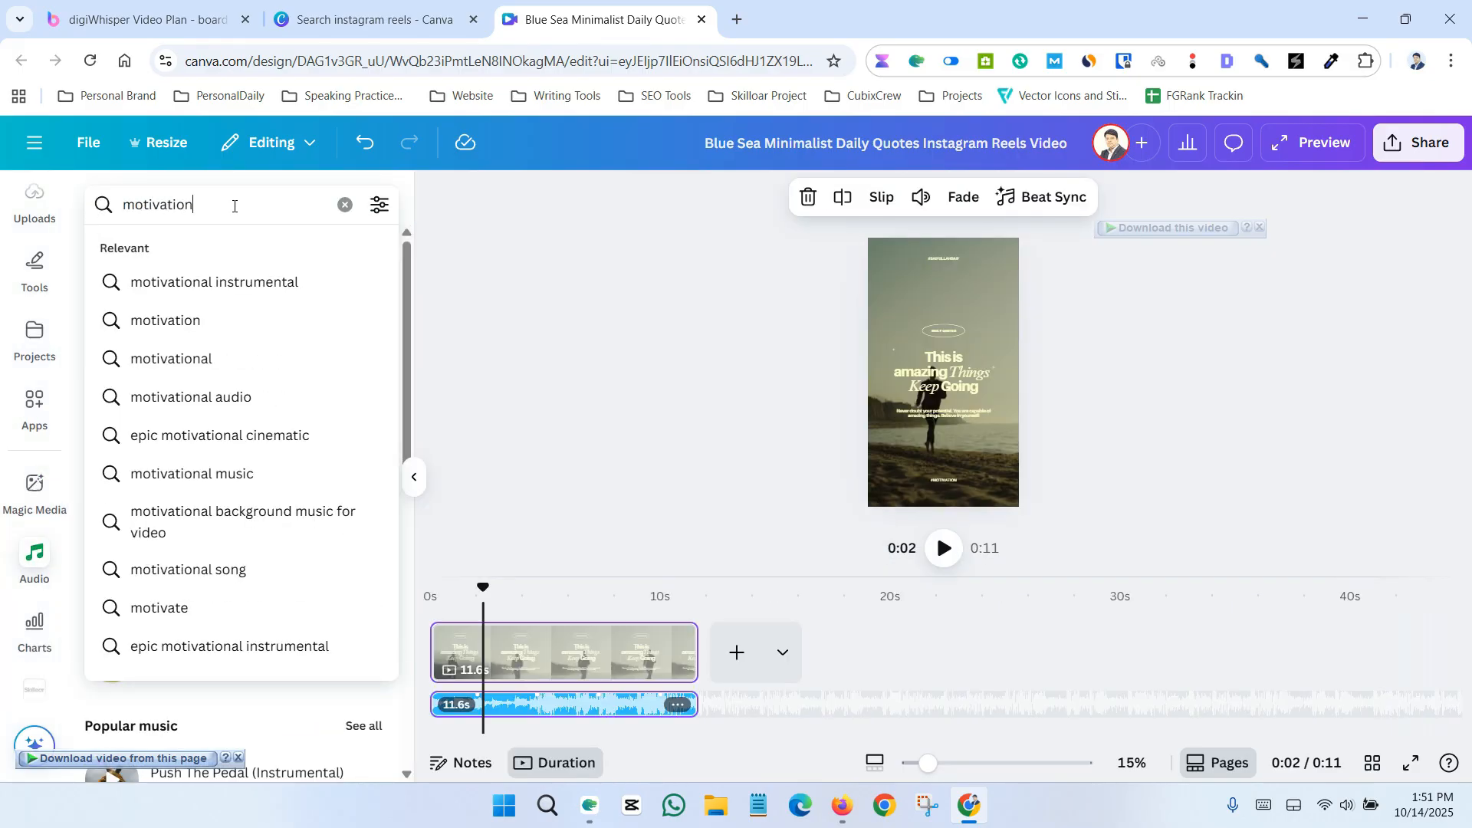
key(Return)
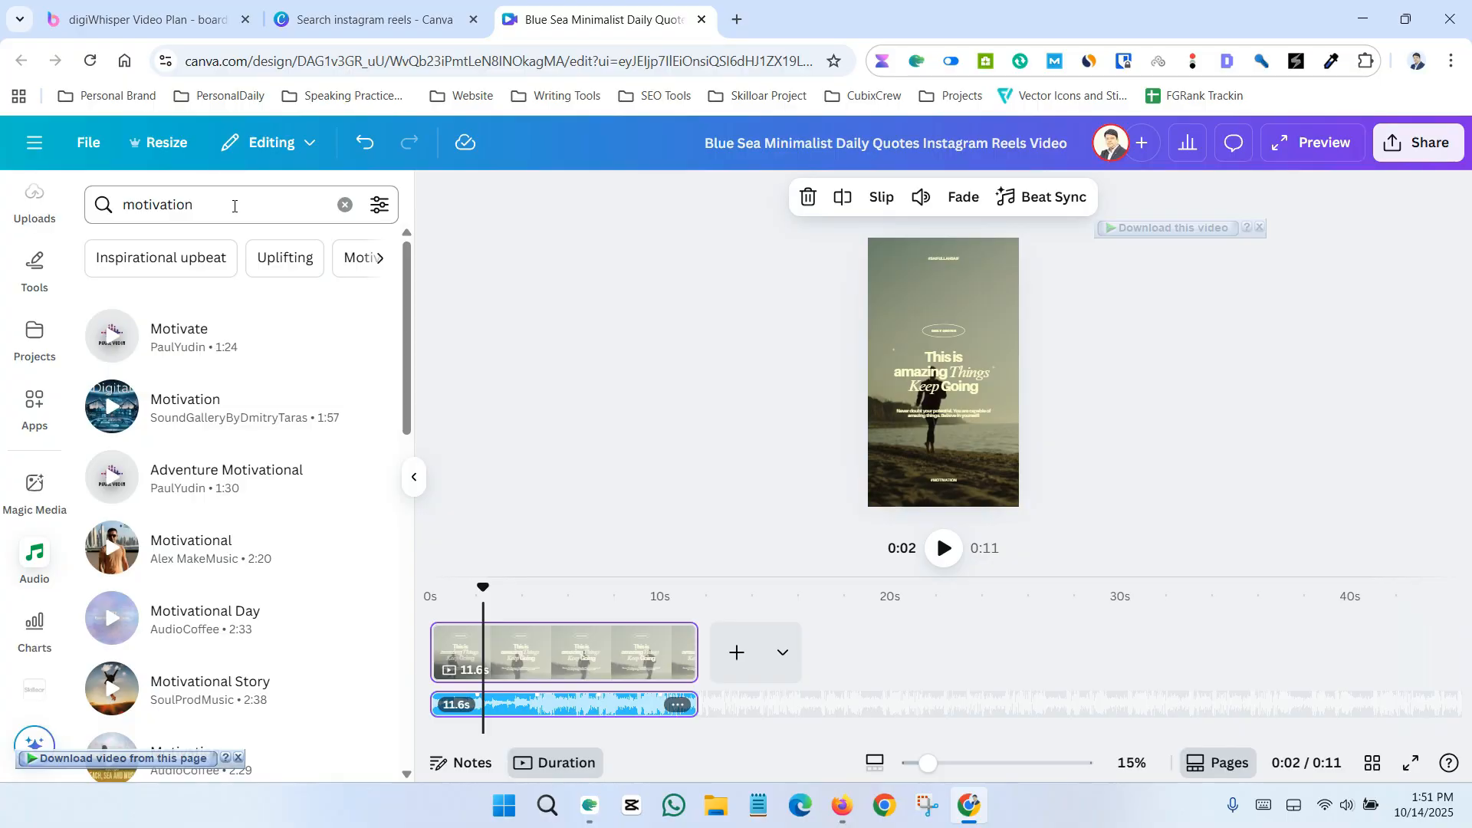
- Preview the Motivate, Motivation and Adventure Motivational tracks in the audio results
click(106, 345)
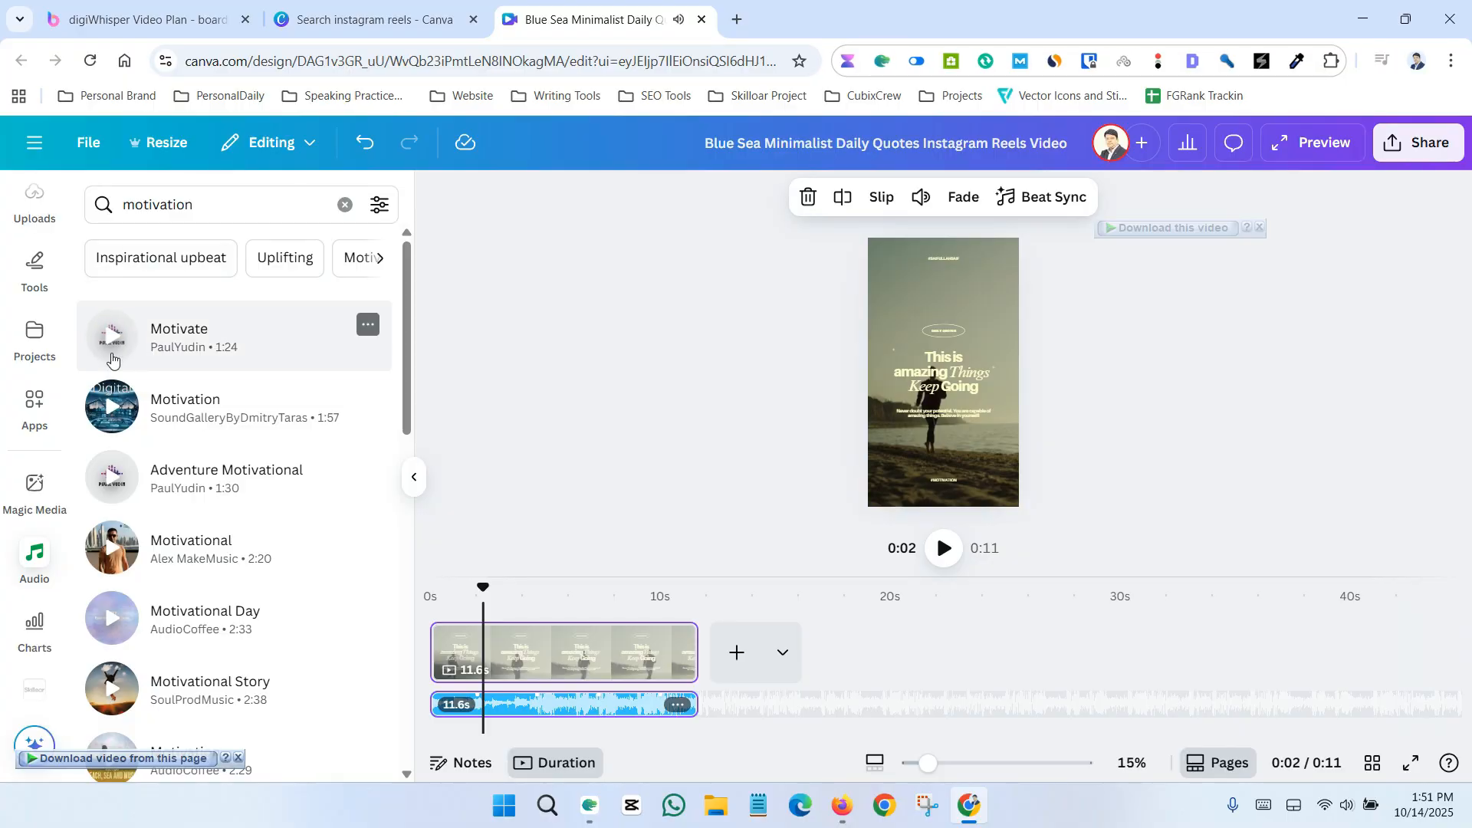
click(115, 411)
click(101, 483)
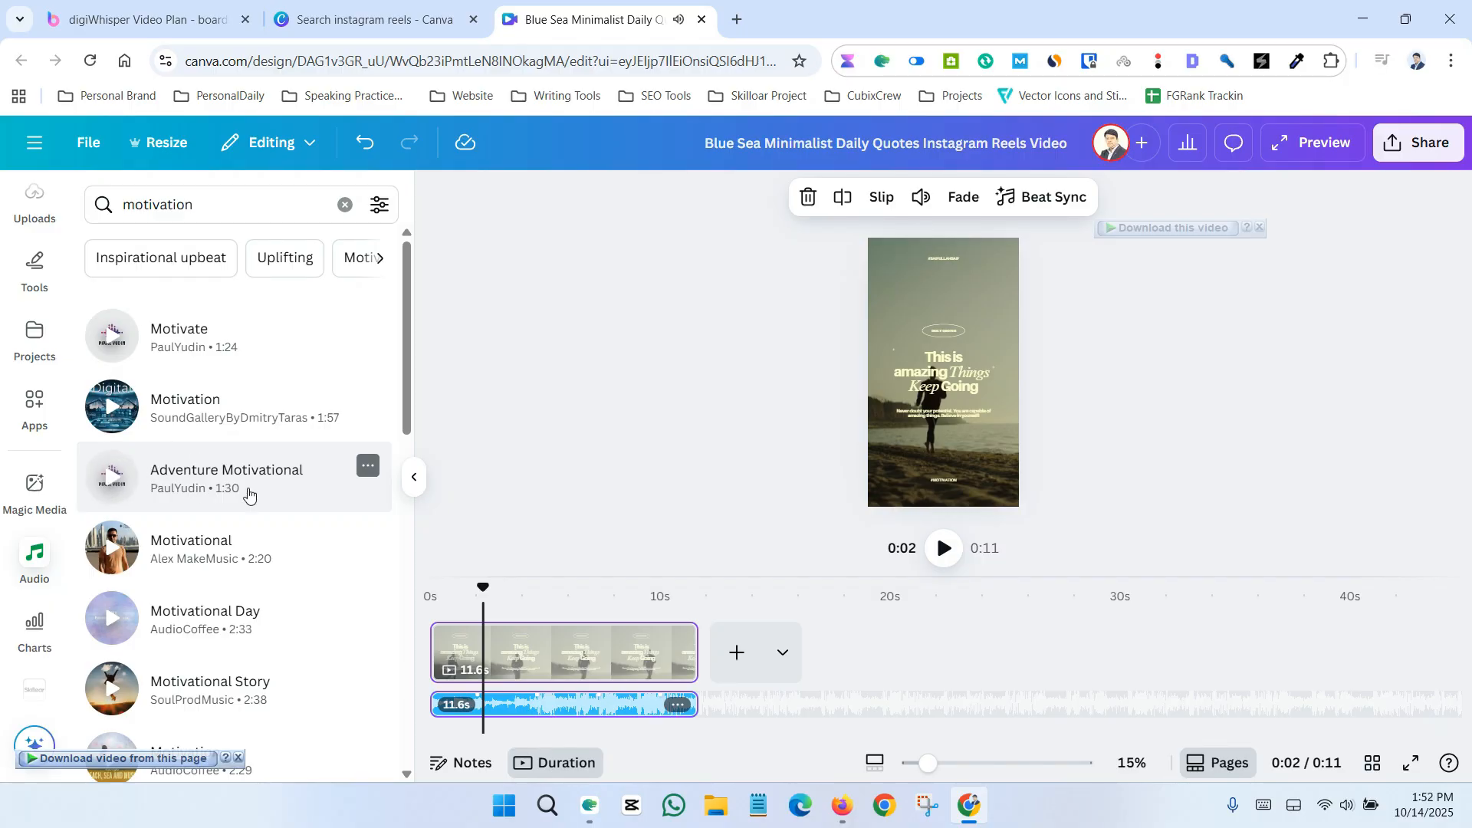
- Delete the Amber Lights soundtrack and, after previewing the candidates, add the 2:20 "Motivational" track instead
click(525, 716)
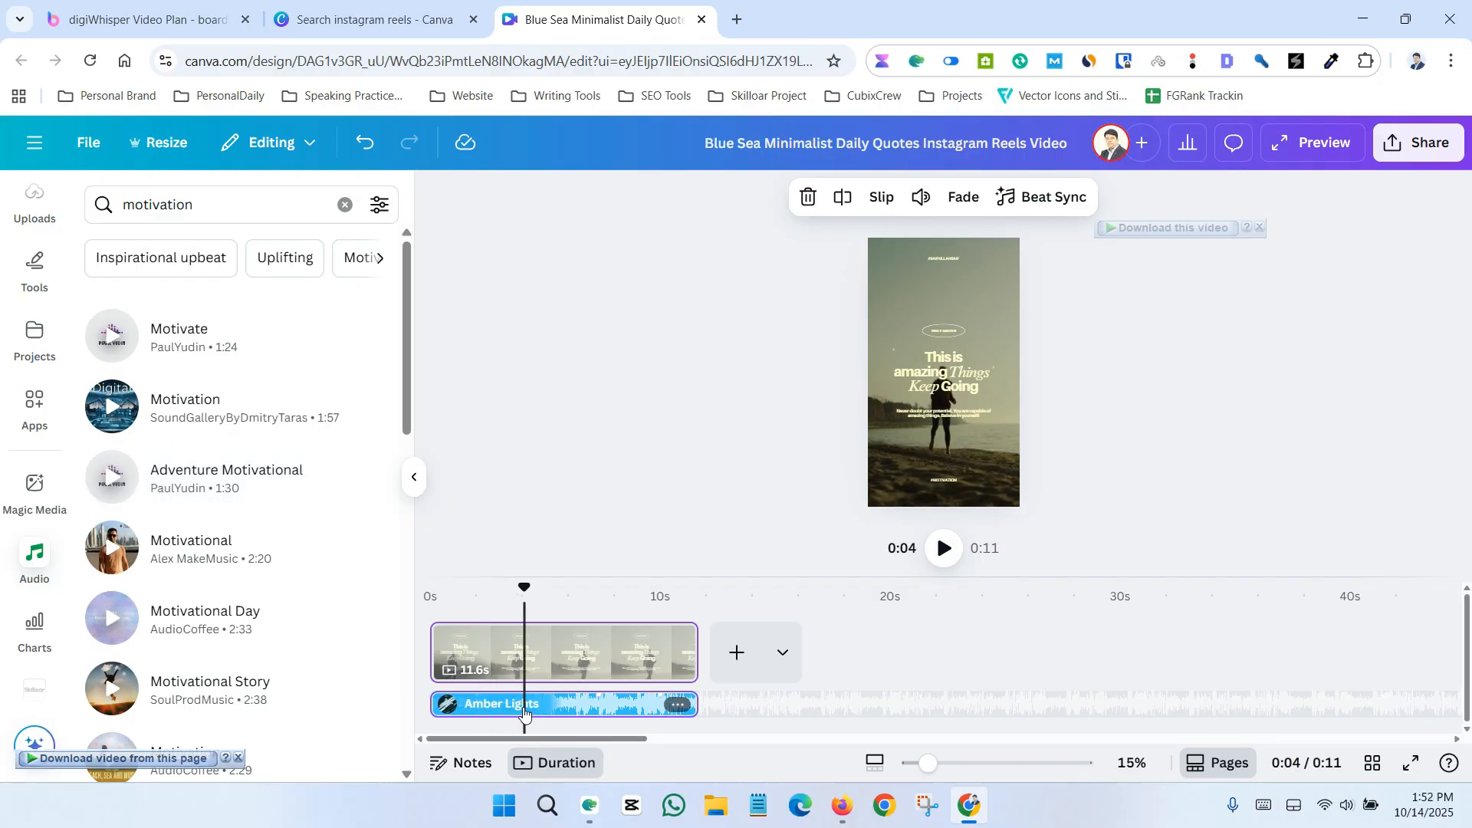
key(Delete)
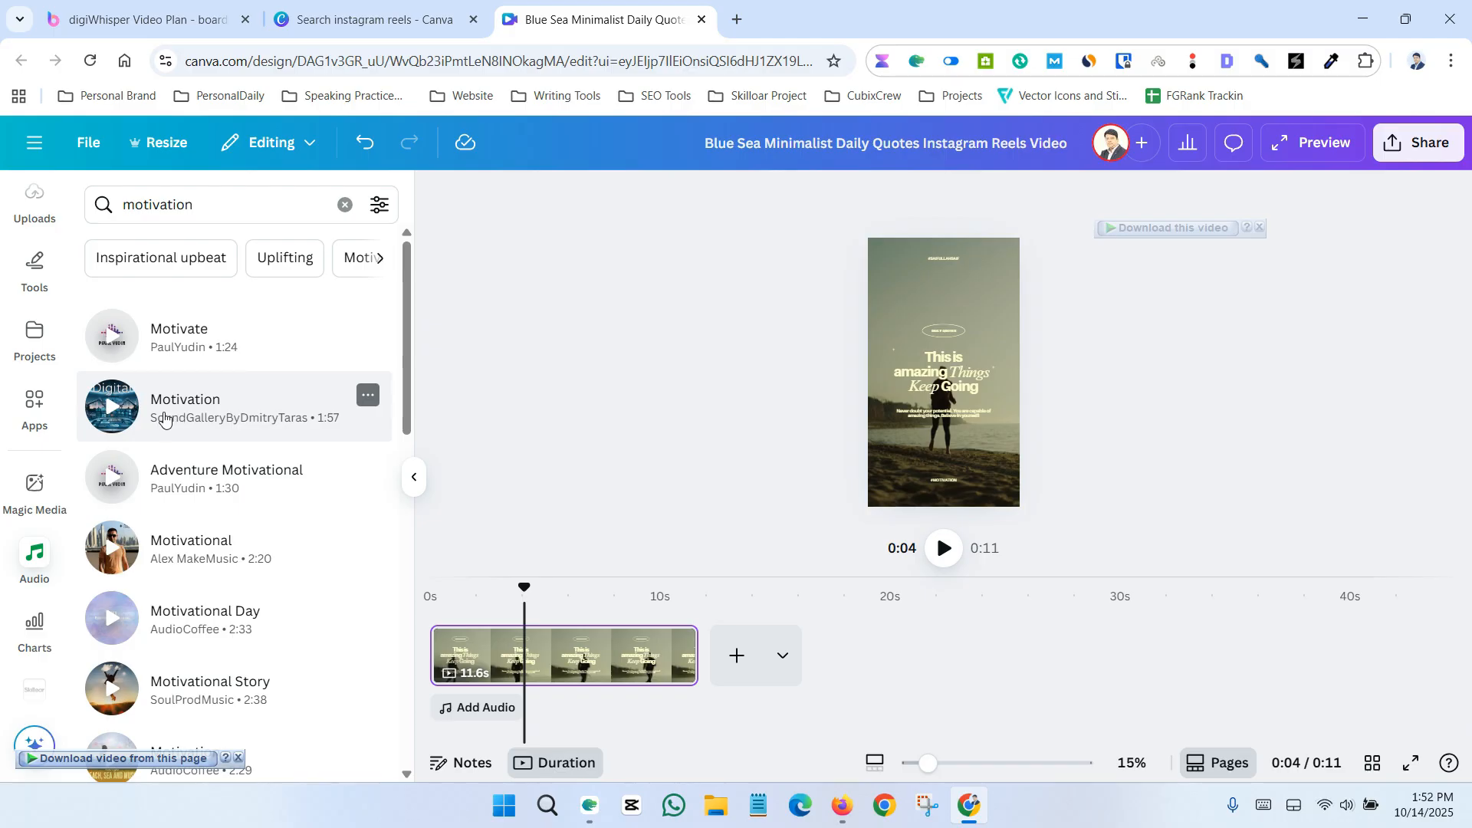
click(111, 406)
click(107, 475)
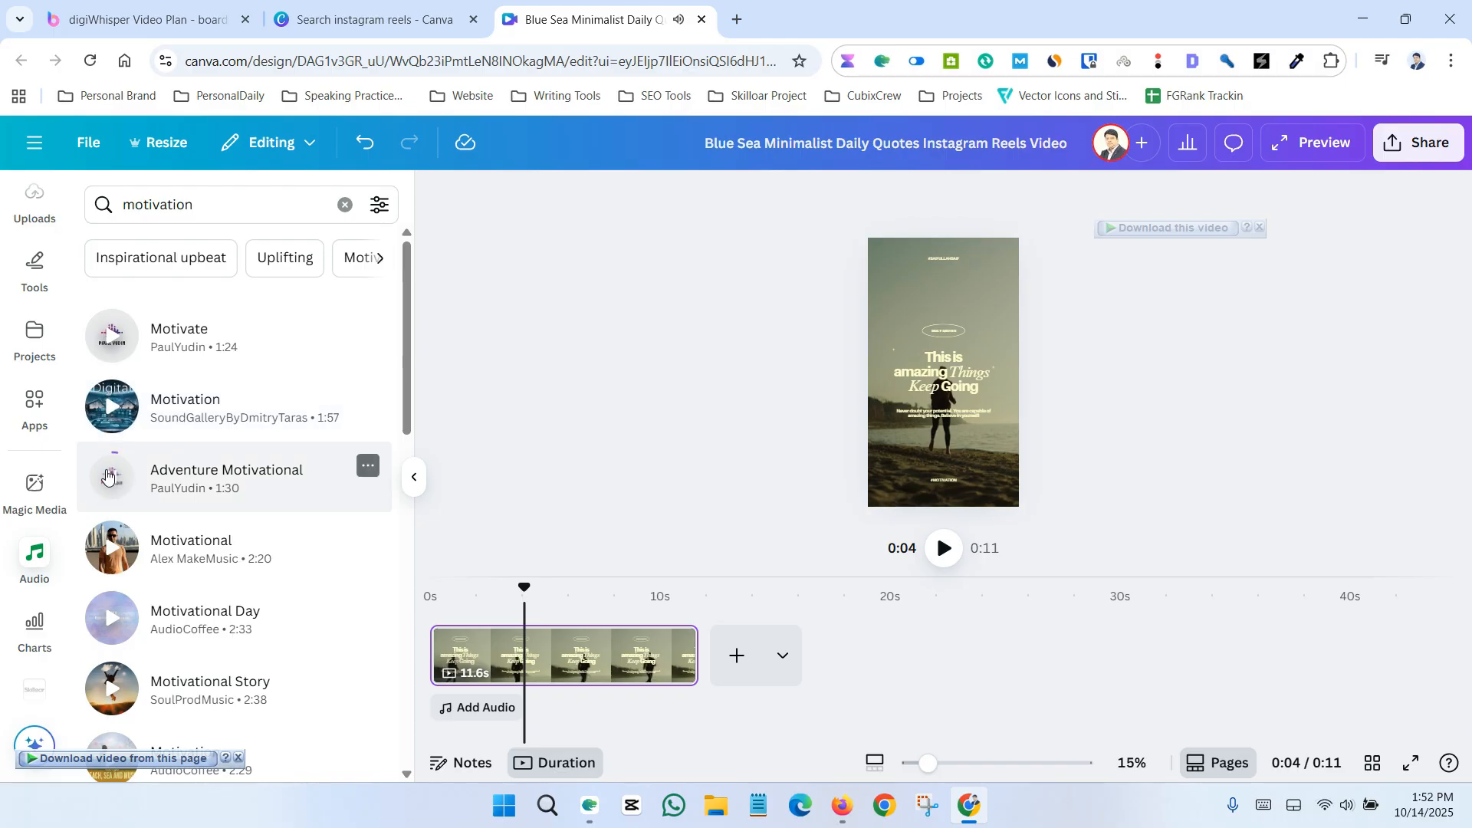
click(105, 551)
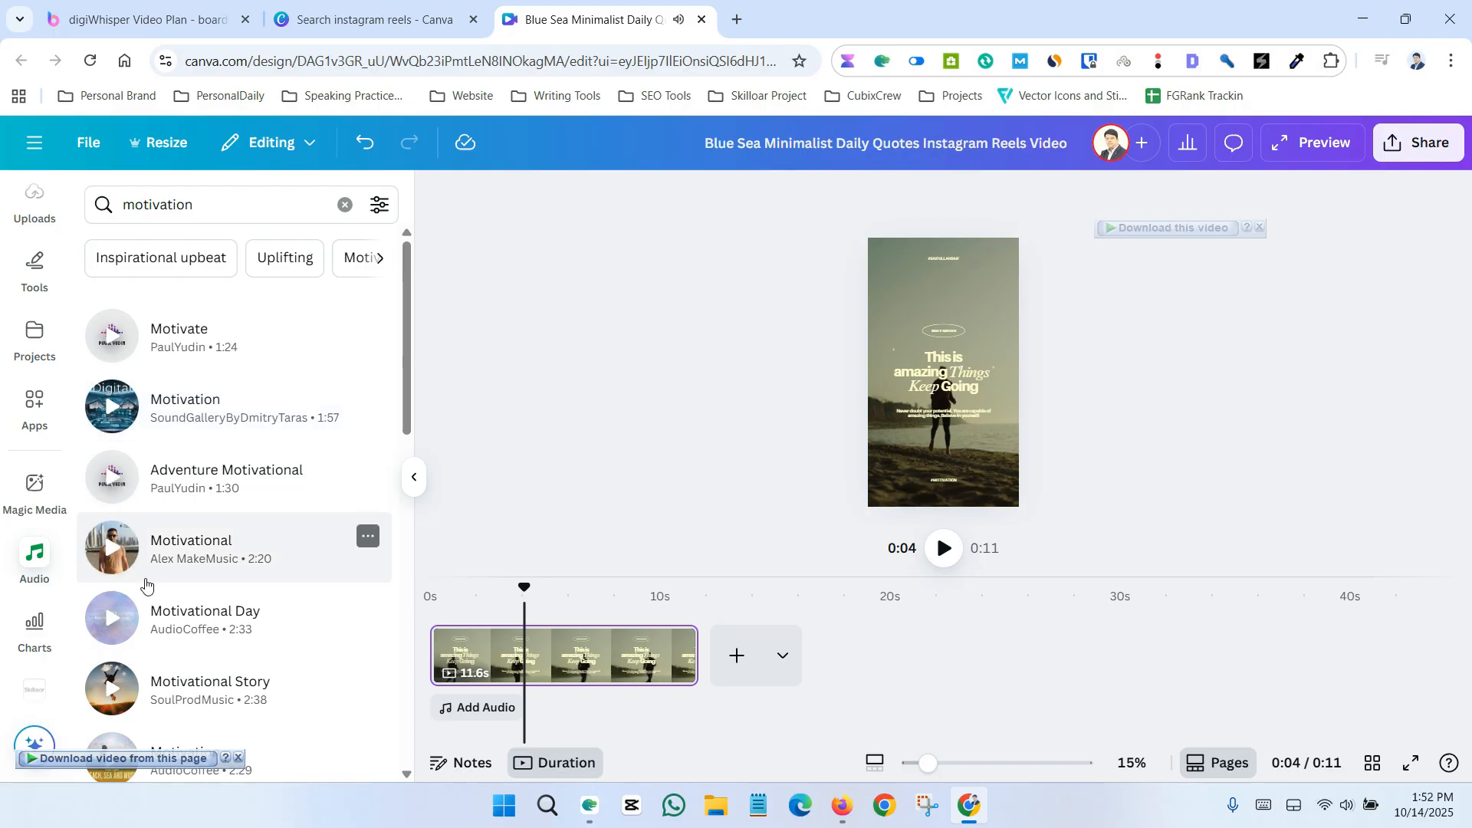
click(213, 552)
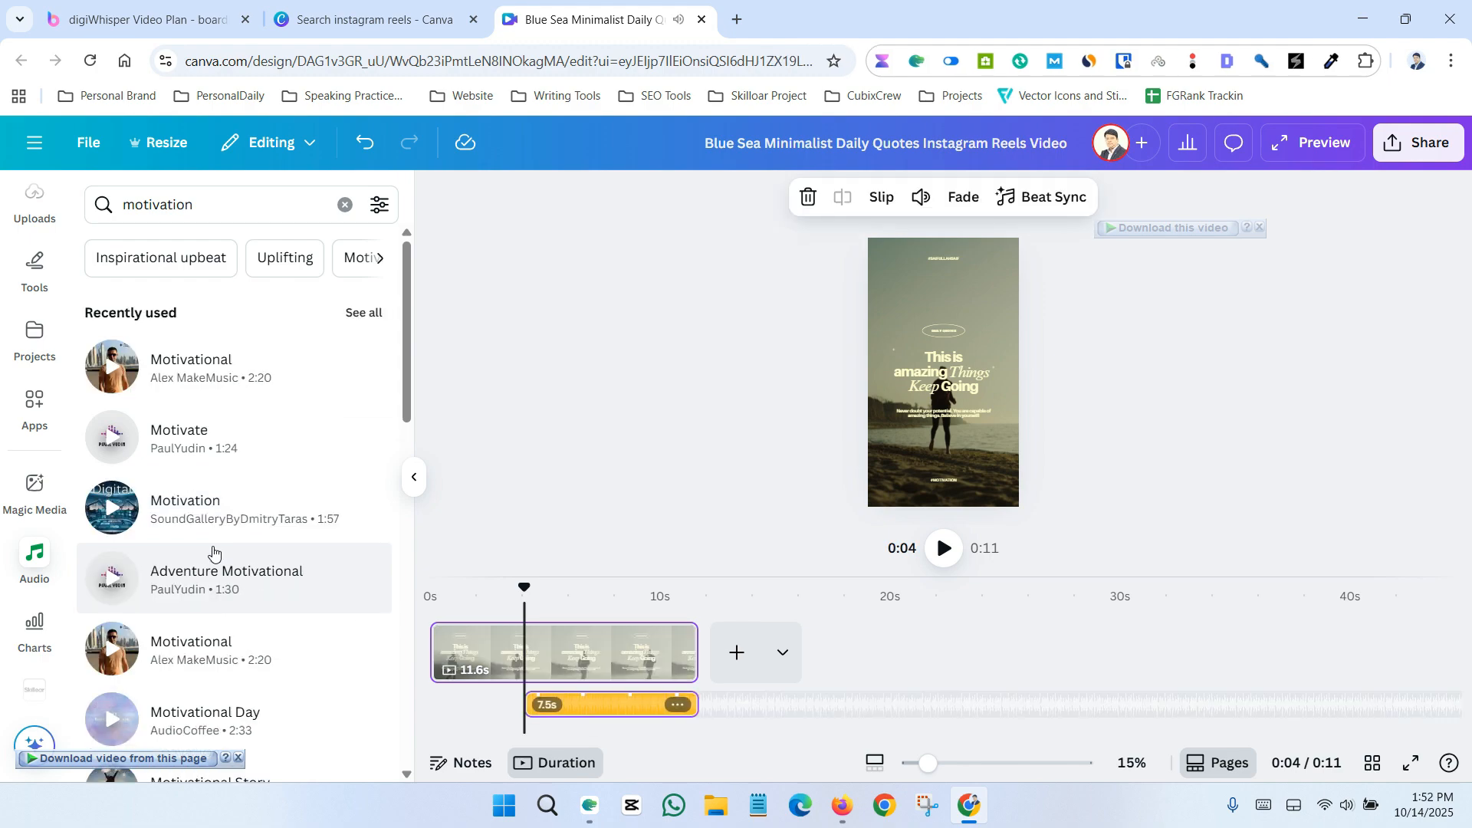
- Extend the new music track back to the start of the reel and play the opening to hear it
drag(519, 705, 442, 703)
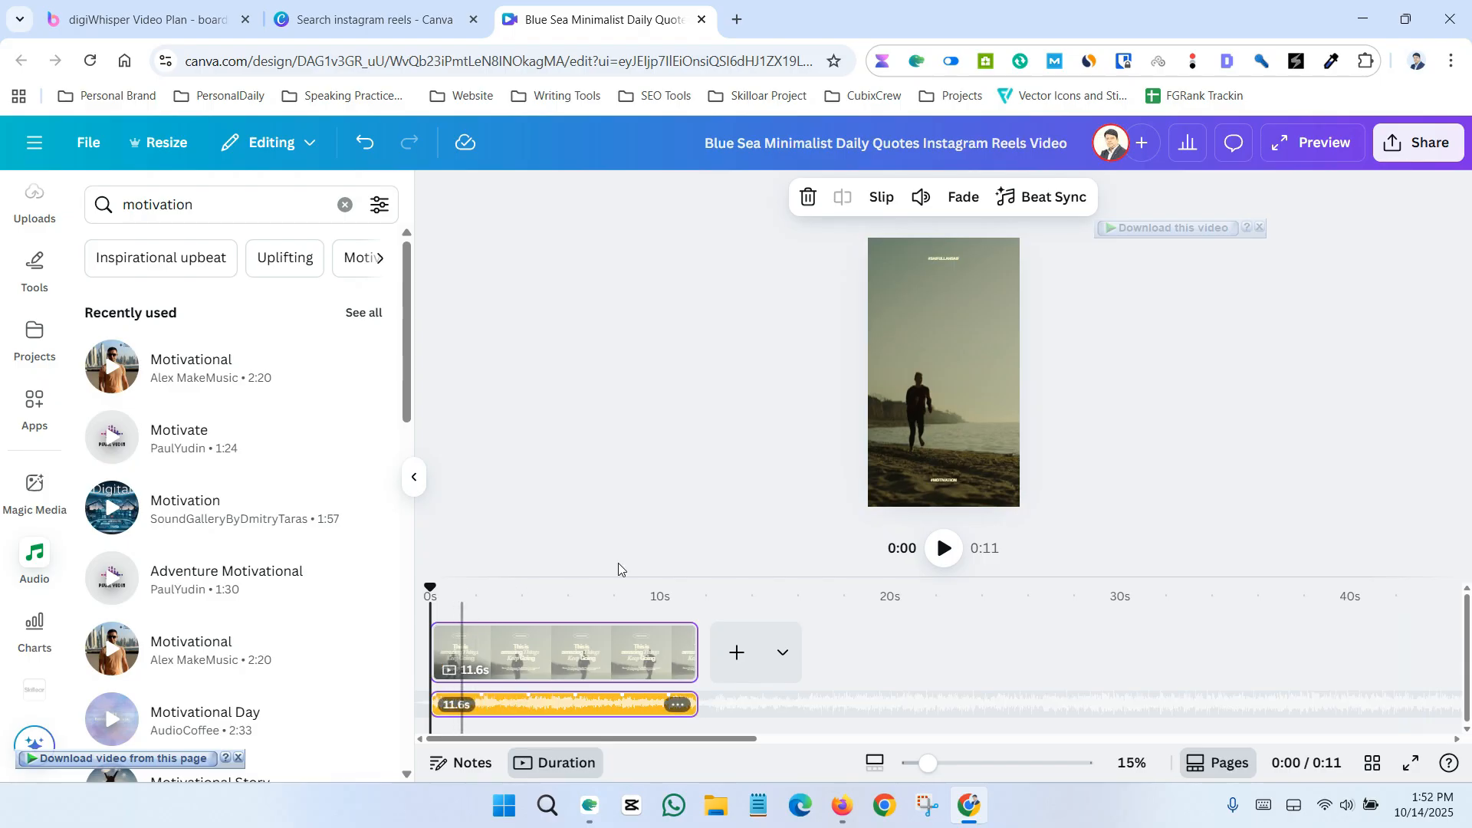
click(944, 549)
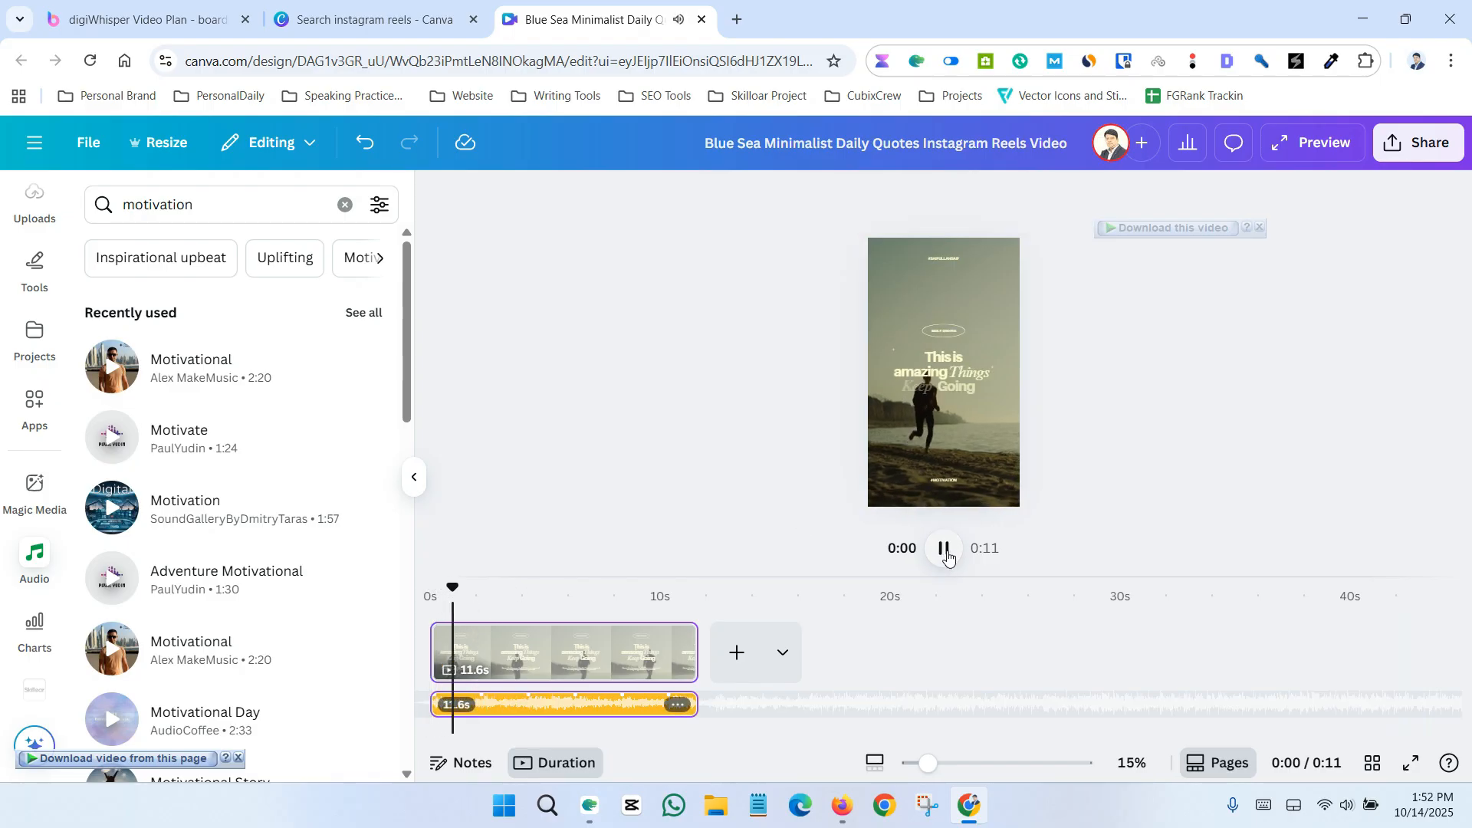
click(945, 549)
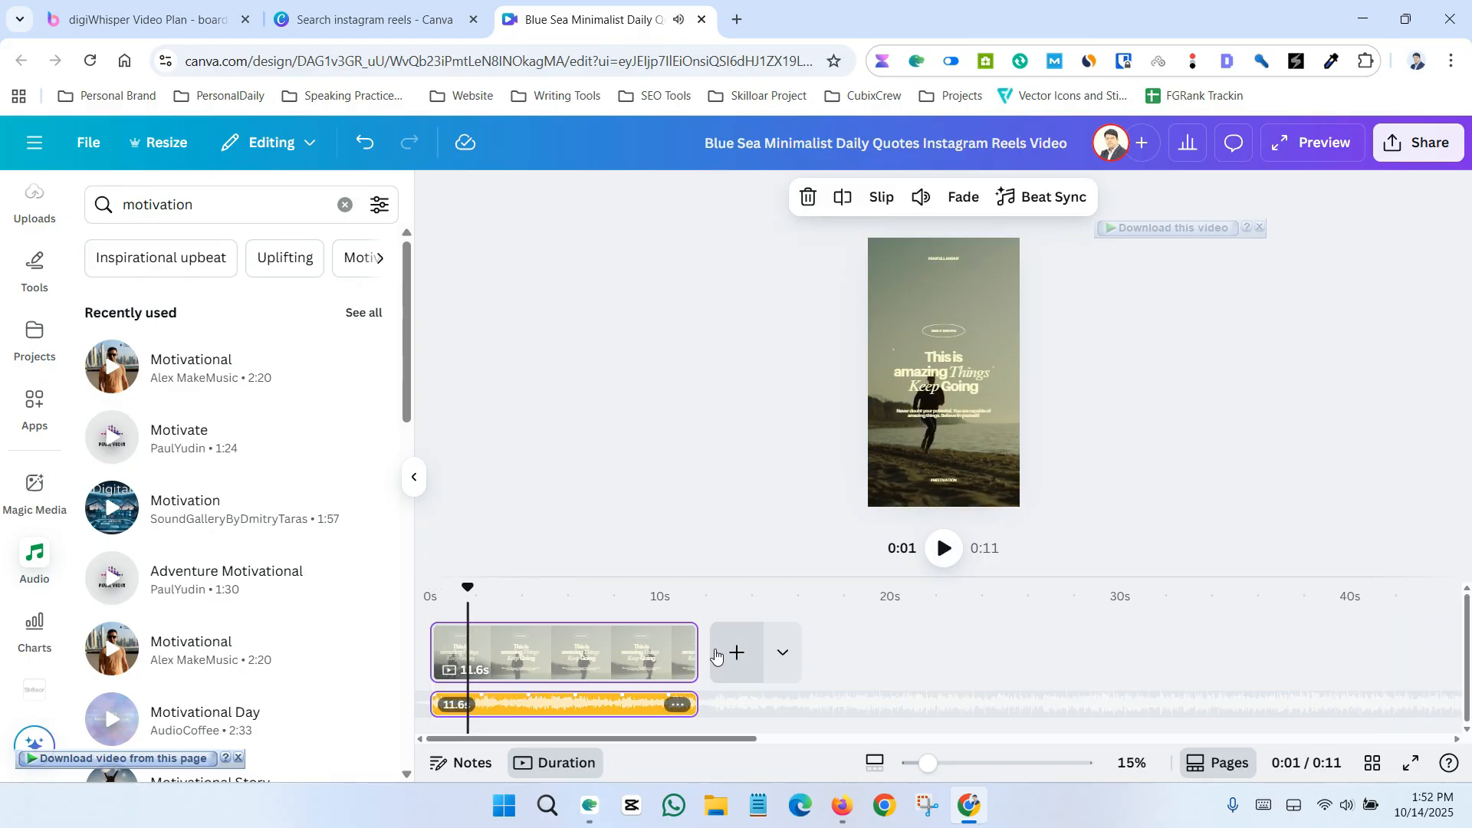
- Add a blank page after the first page and look through the uploaded files for media
click(729, 657)
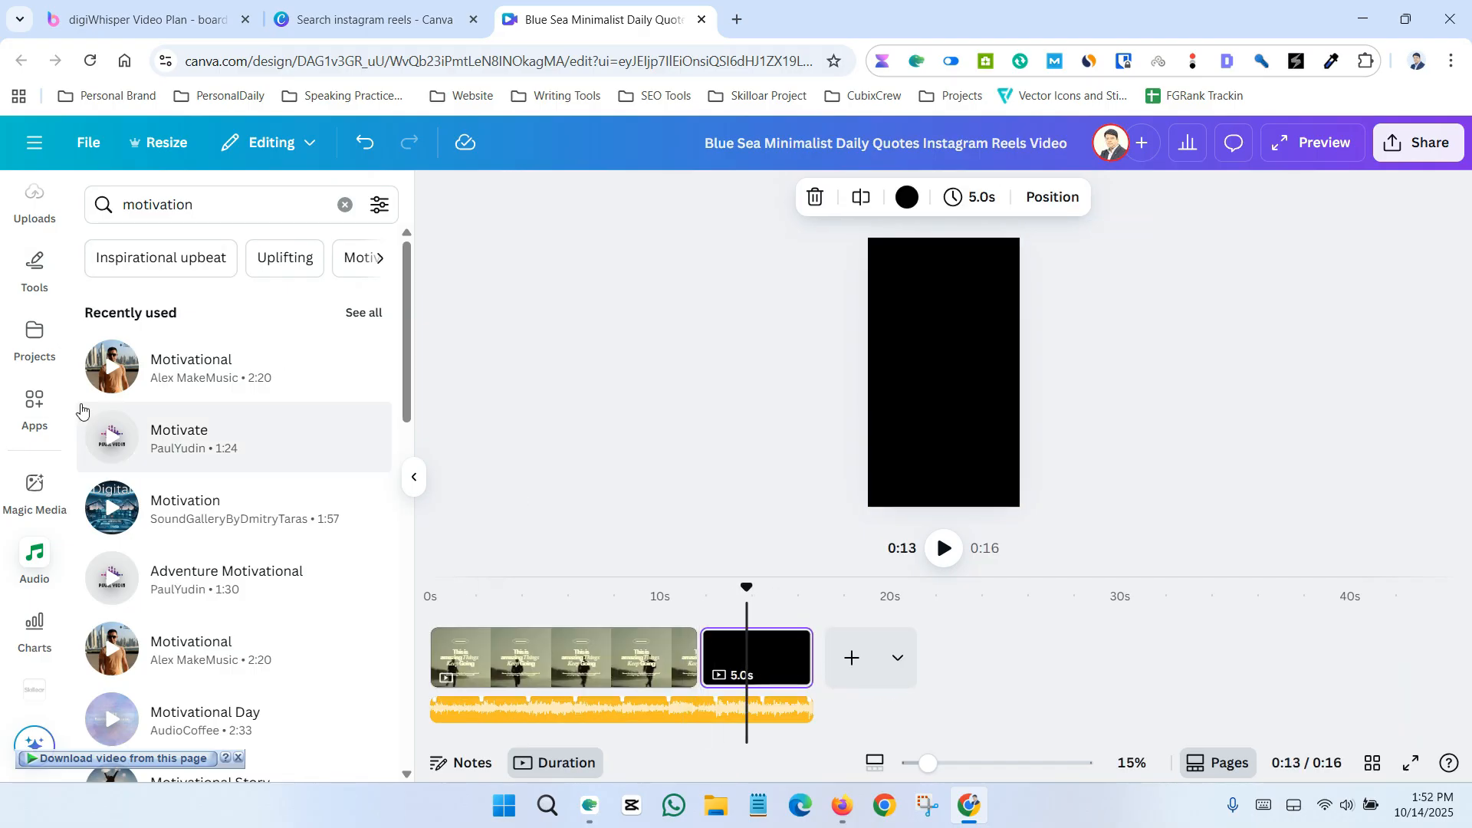
scroll(39, 552, down, 3)
scroll(42, 569, down, 3)
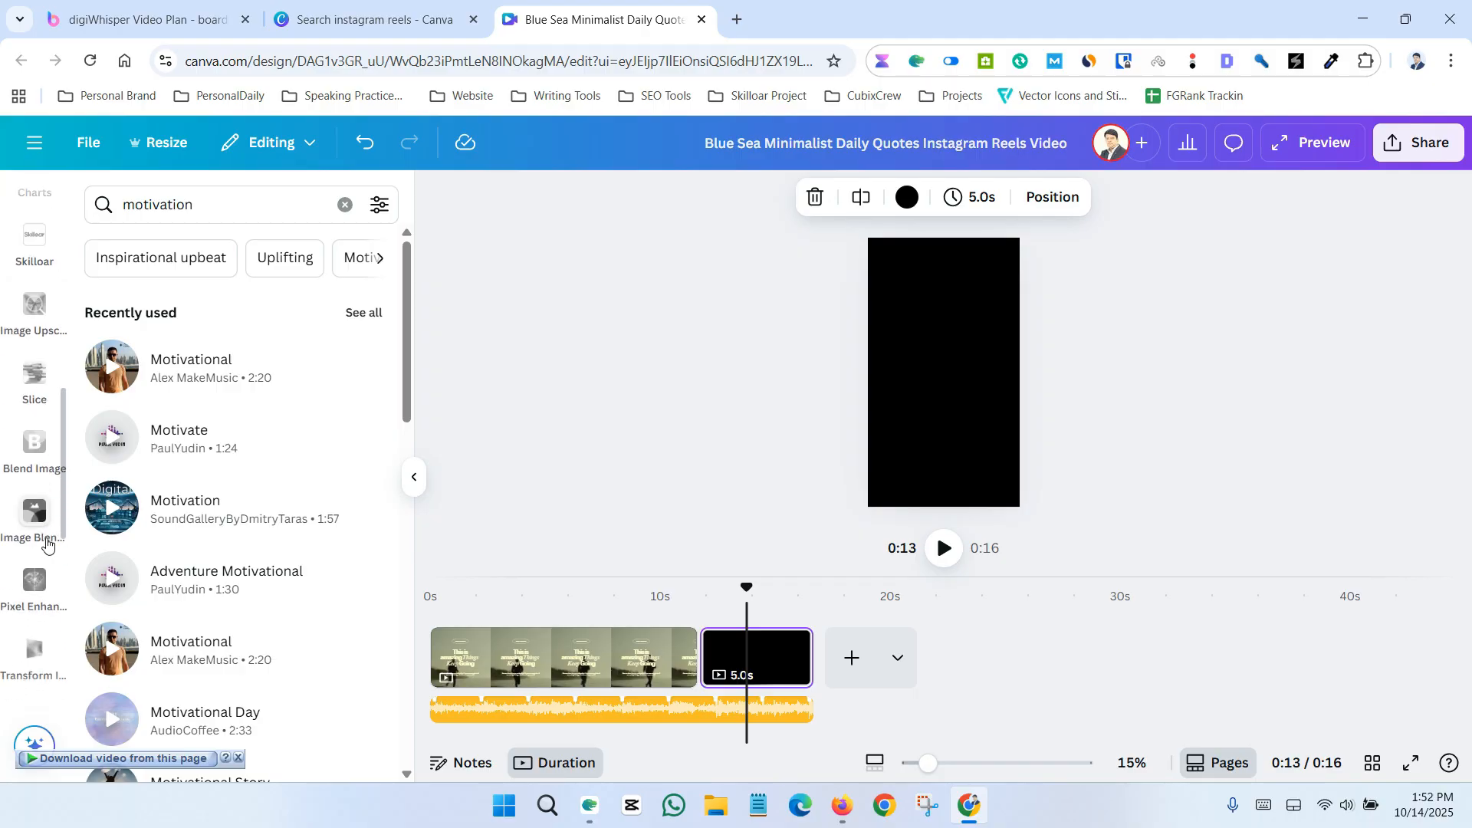
scroll(48, 460, up, 8)
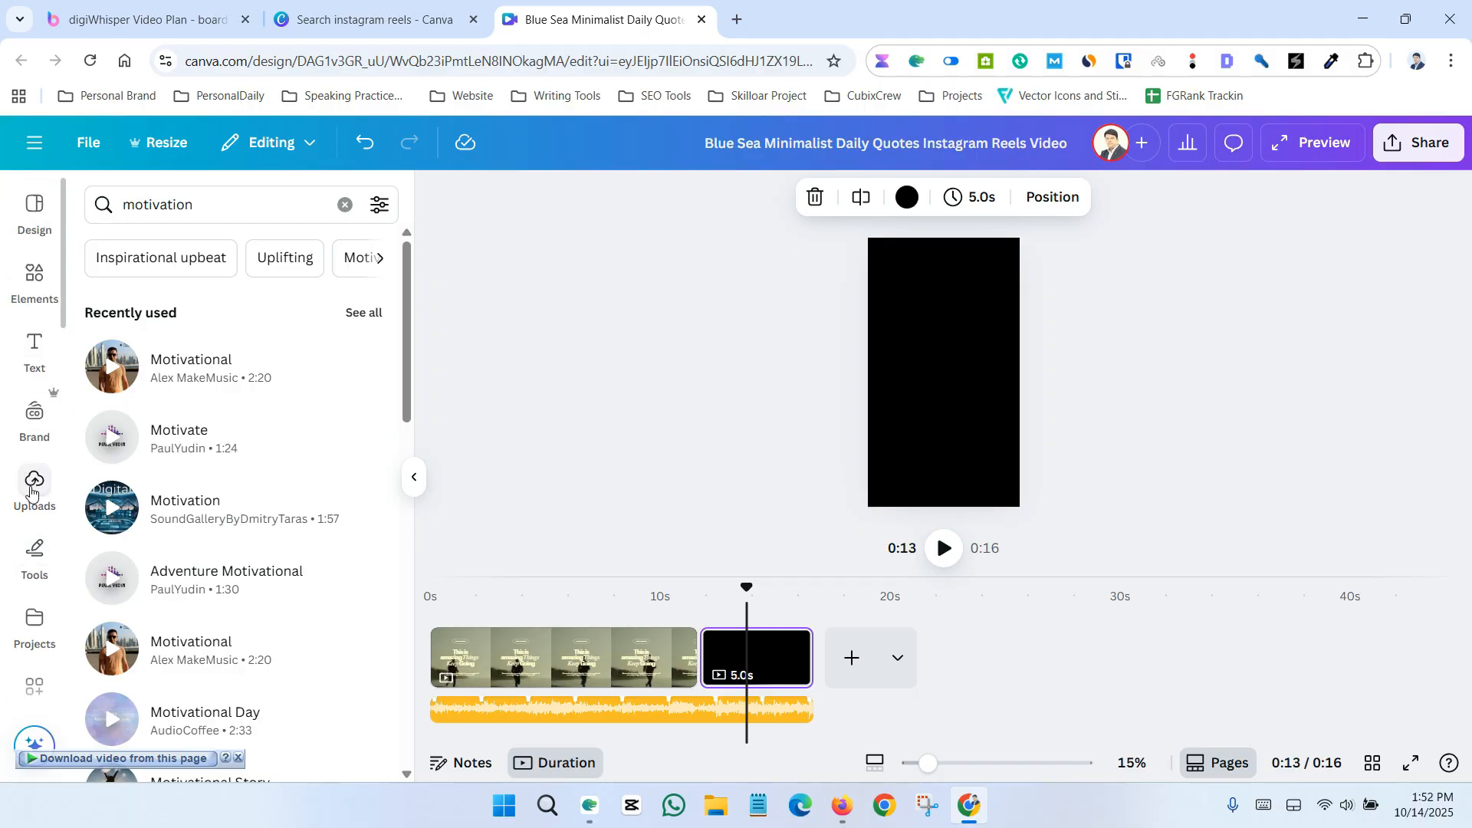
click(31, 491)
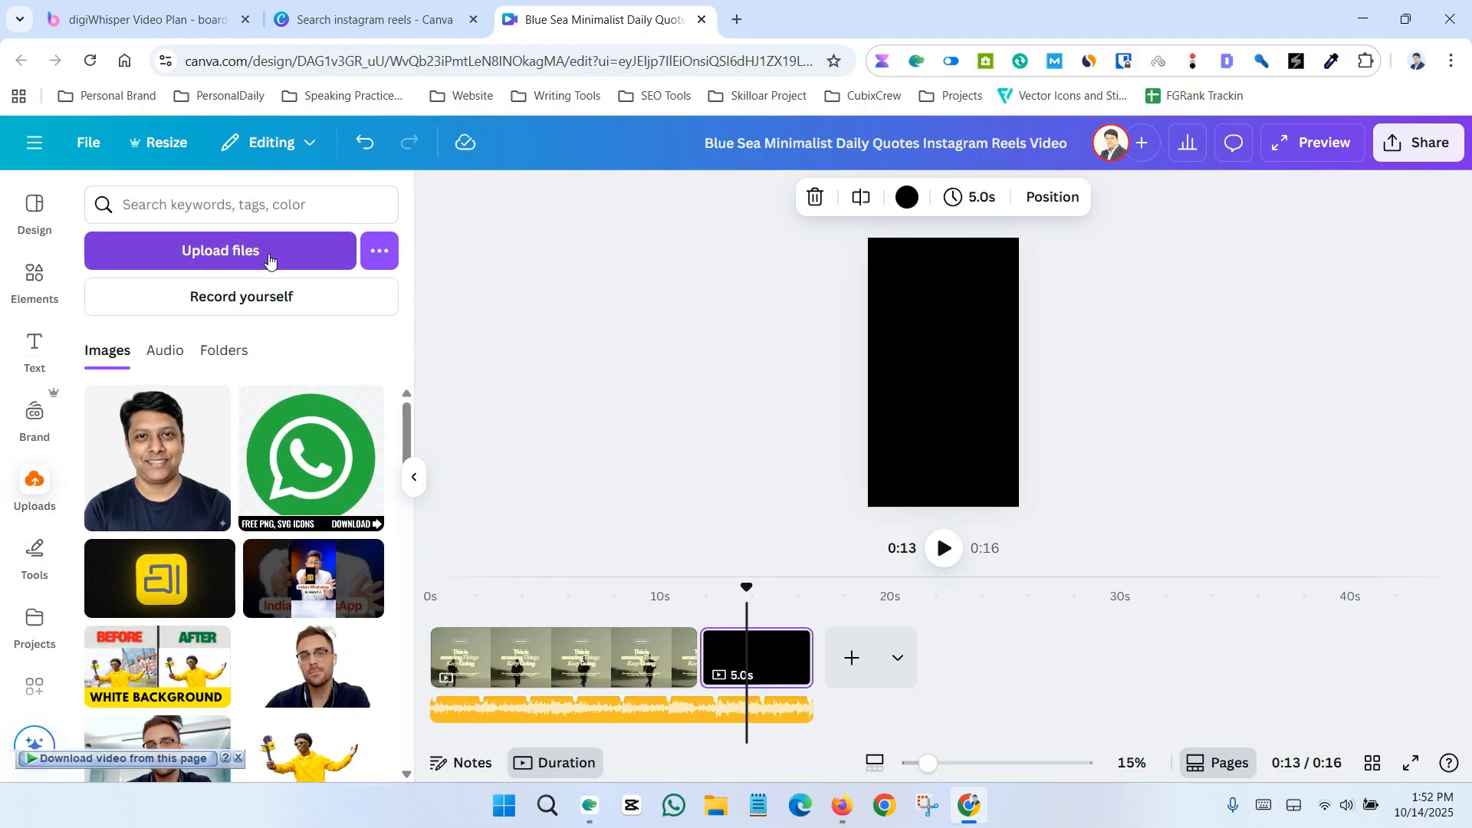
- Search the elements library's videos for "inspiration"
click(35, 276)
click(216, 204)
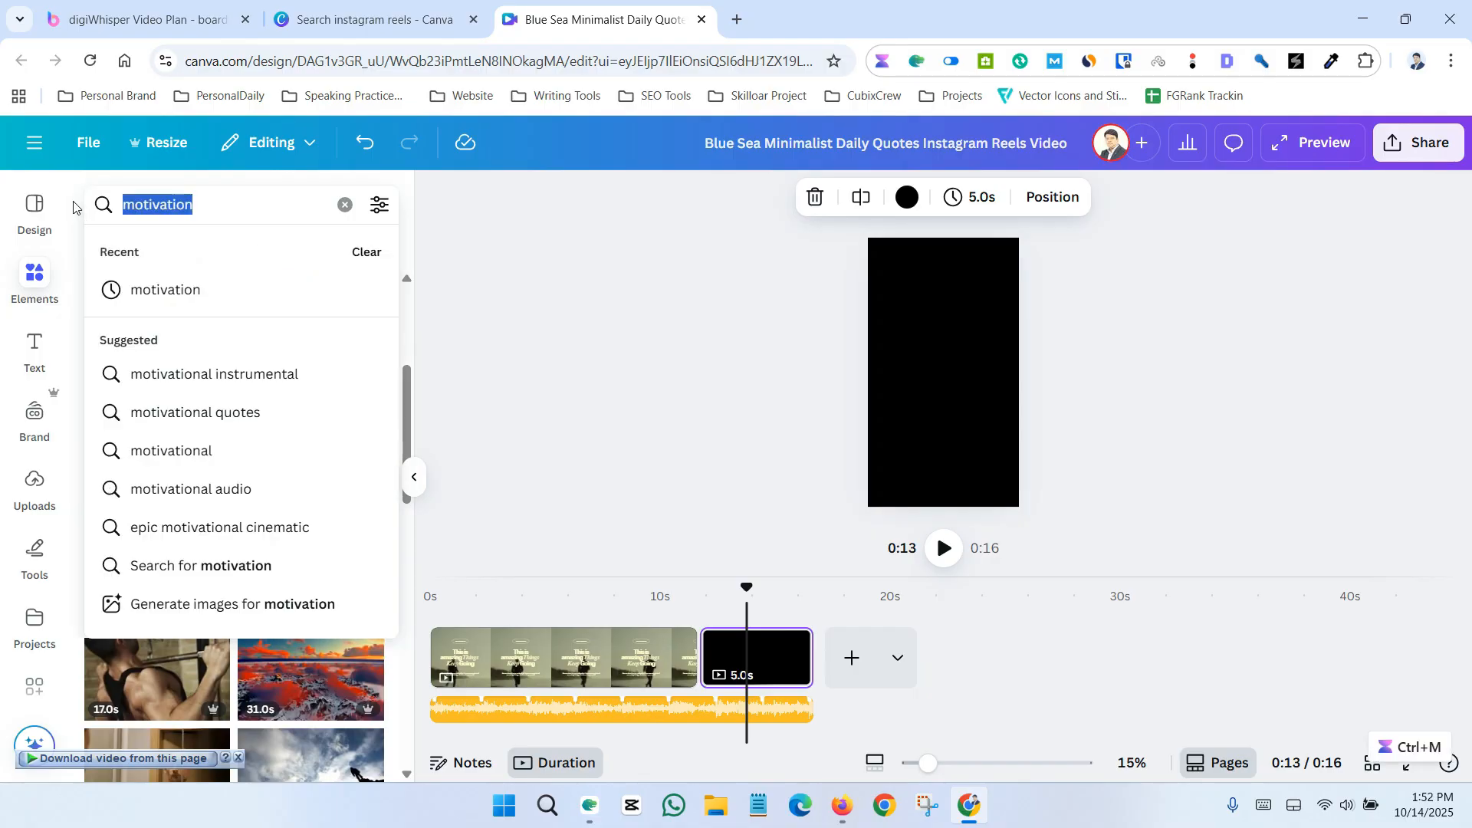
text(ins)
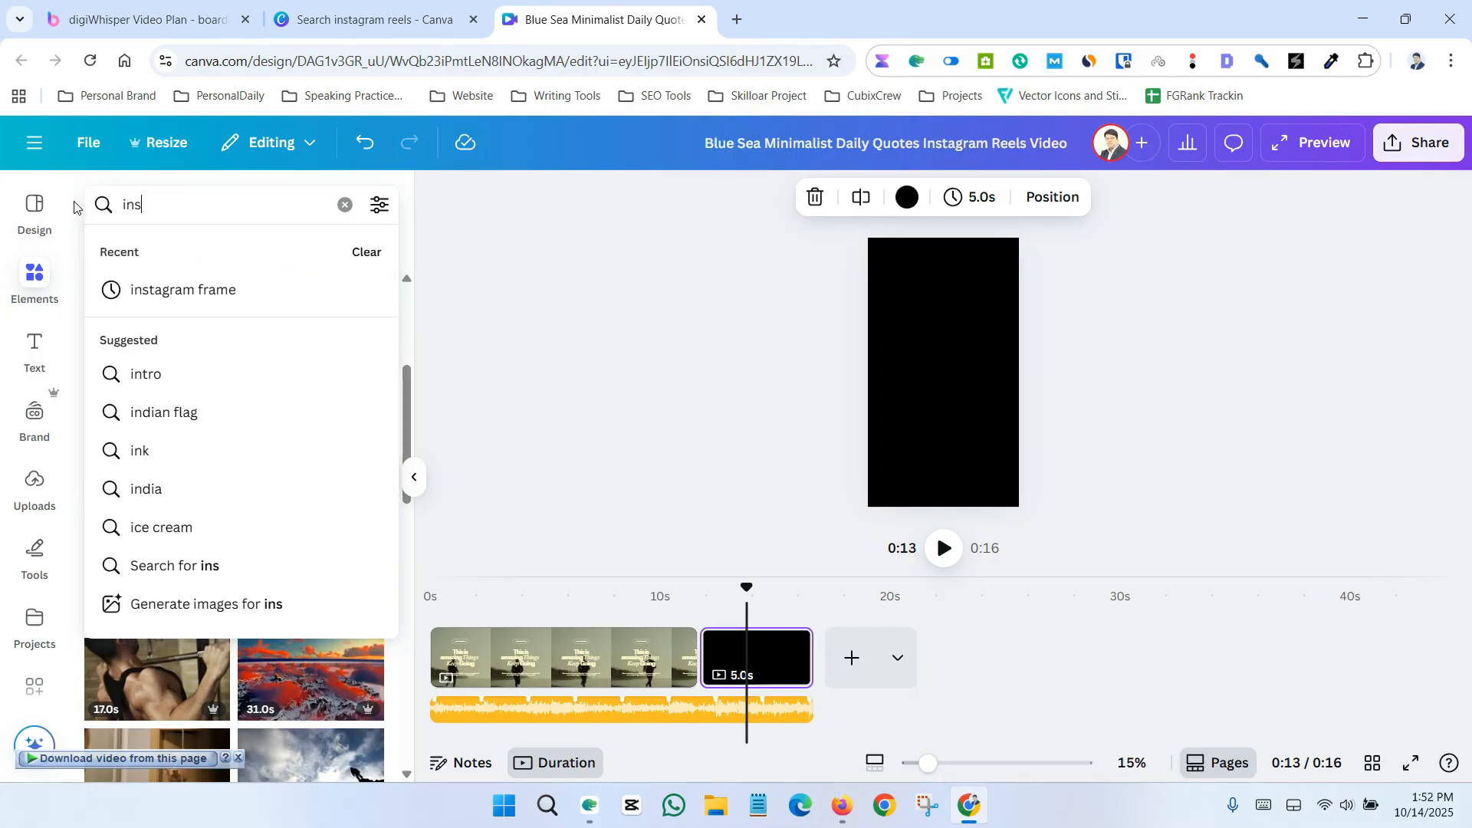
text(piration)
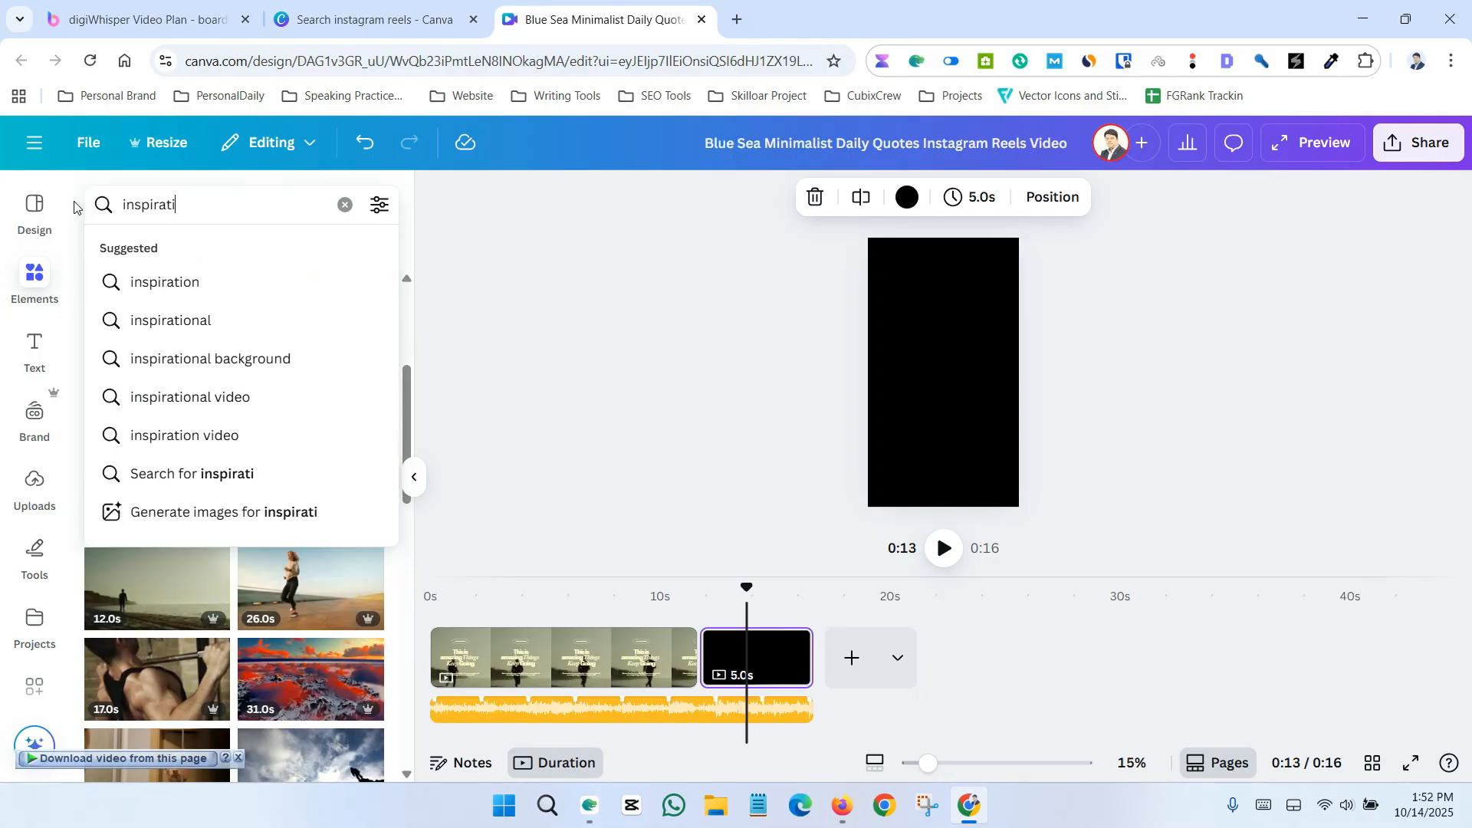
key(Return)
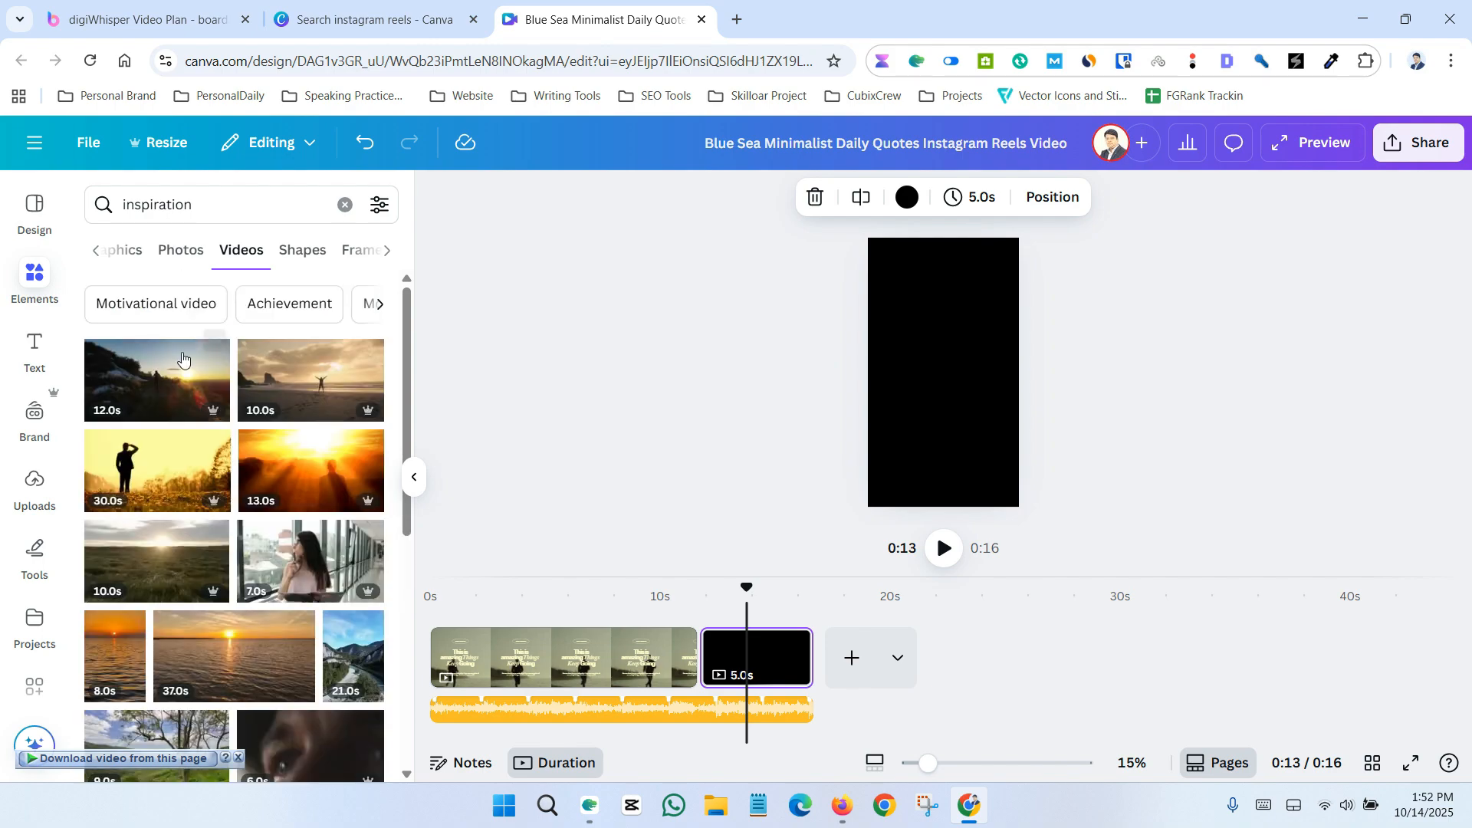
- Set the 13-second golden sunlight silhouette clip as the new page's background and reposition it so the figure is near the middle
drag(295, 467, 874, 376)
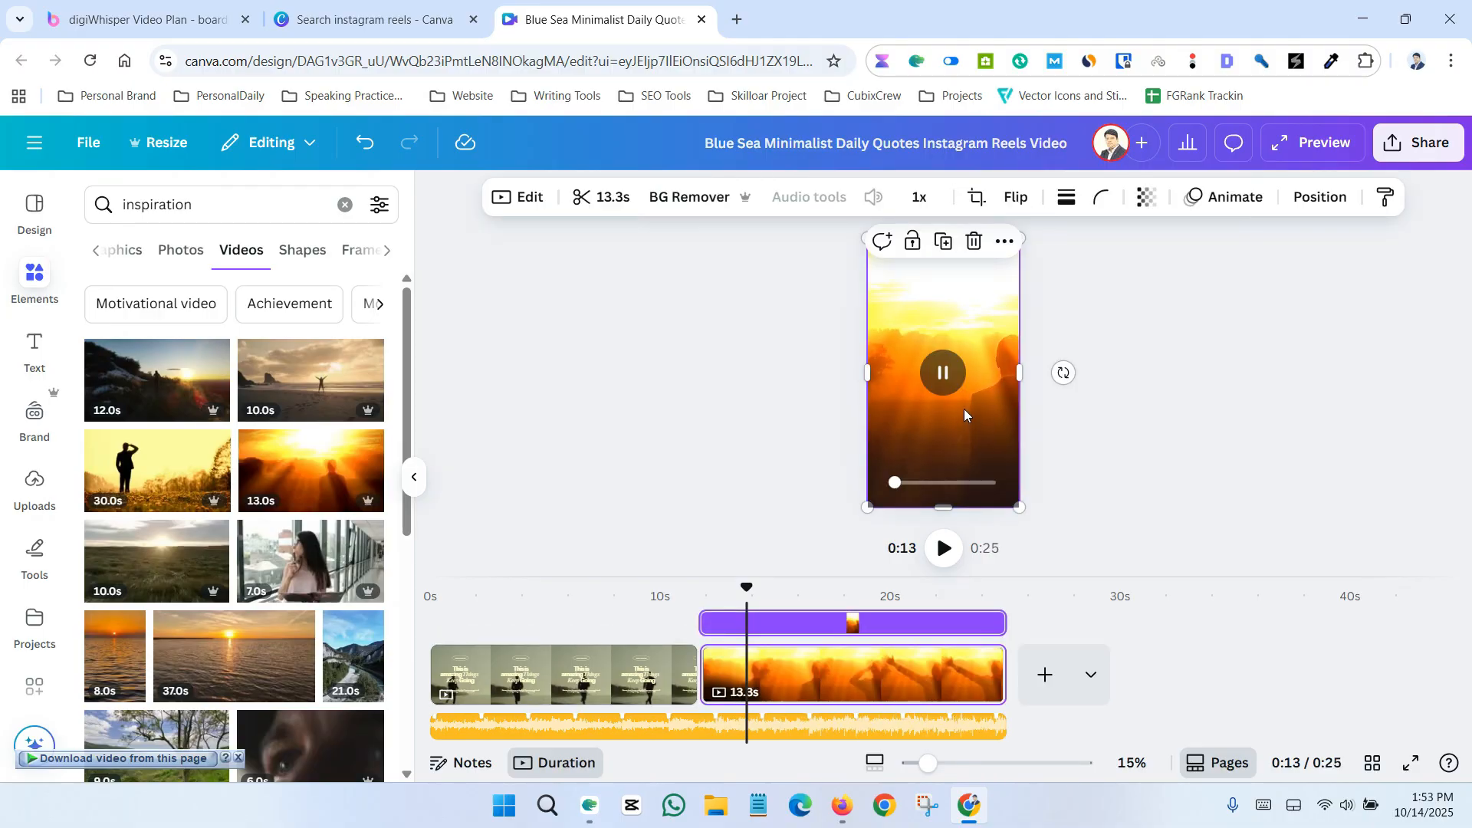
double_click(983, 323)
drag(983, 323, 911, 335)
click(628, 391)
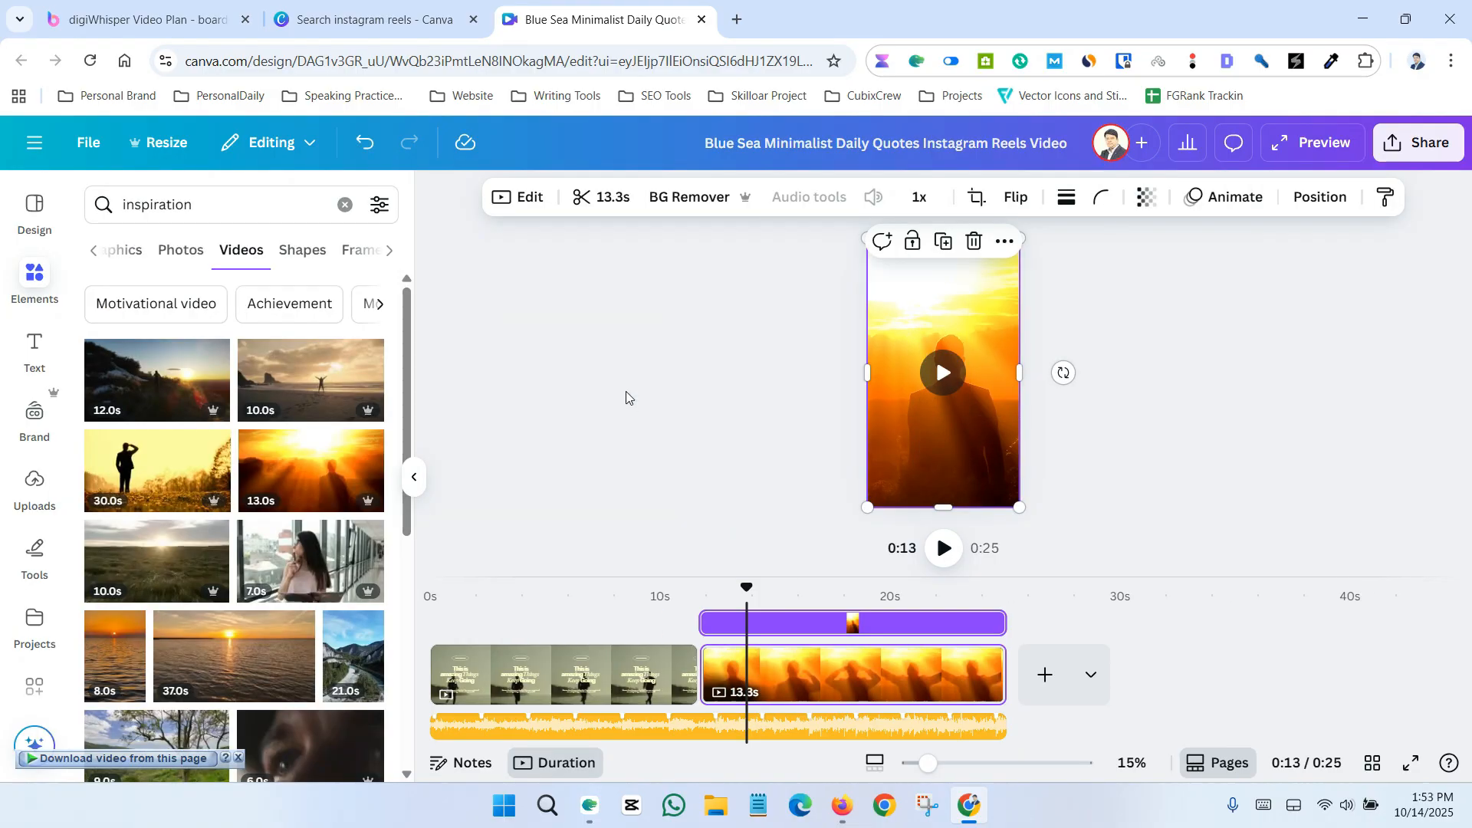
- Play the reel from about 10 seconds across the change to the second page
click(664, 601)
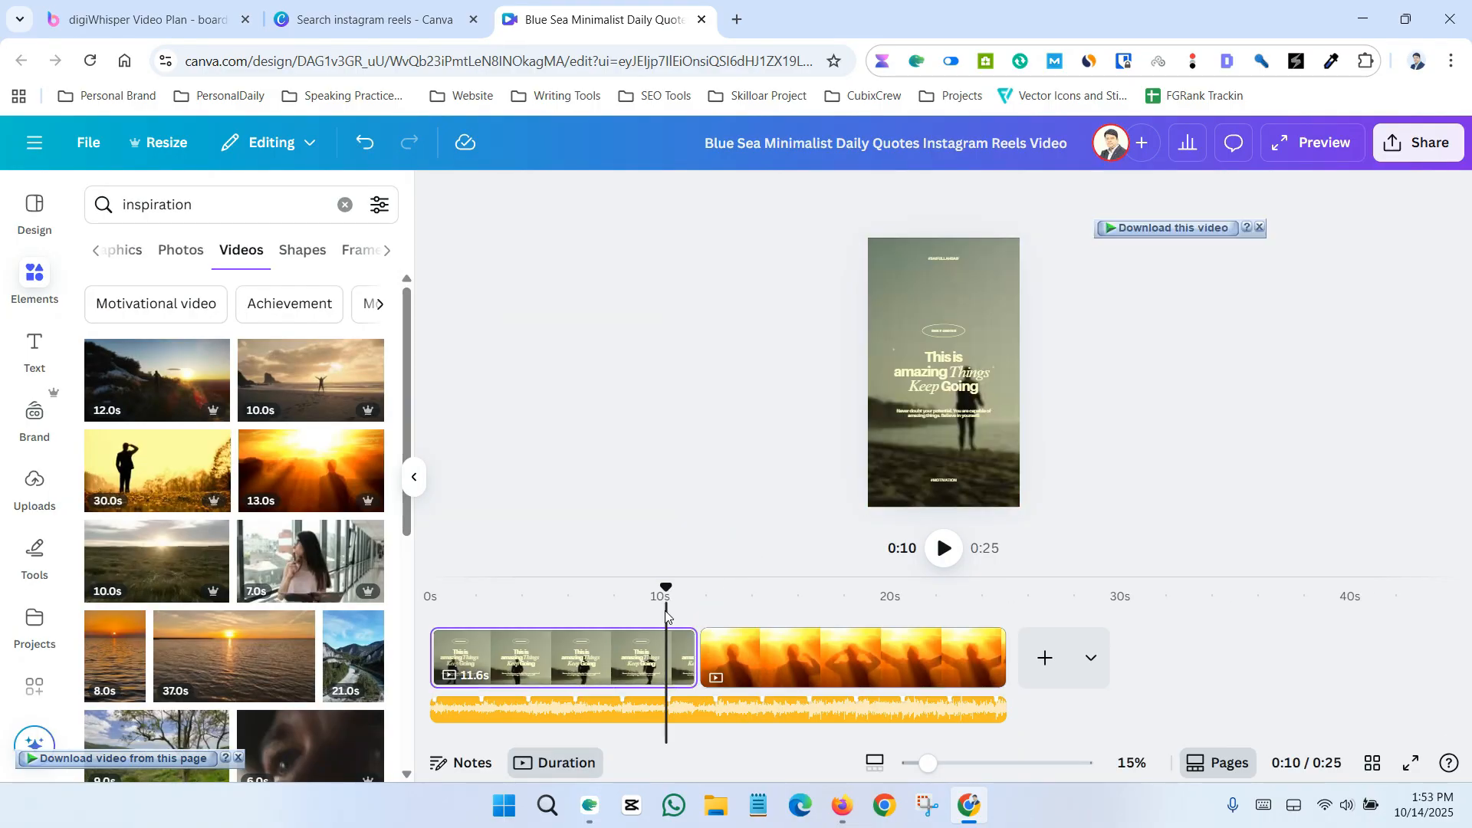
click(943, 559)
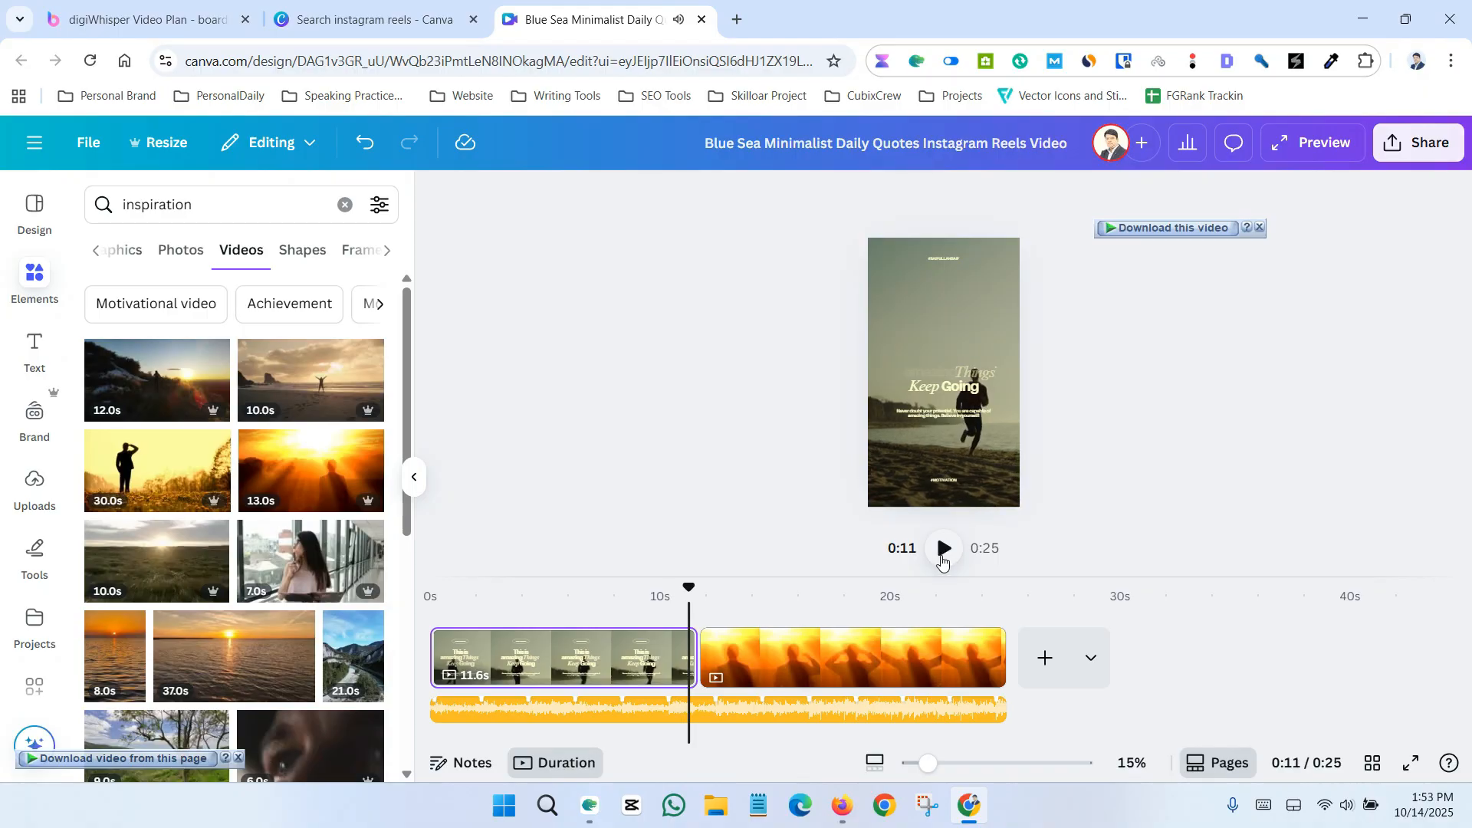
click(944, 550)
click(943, 550)
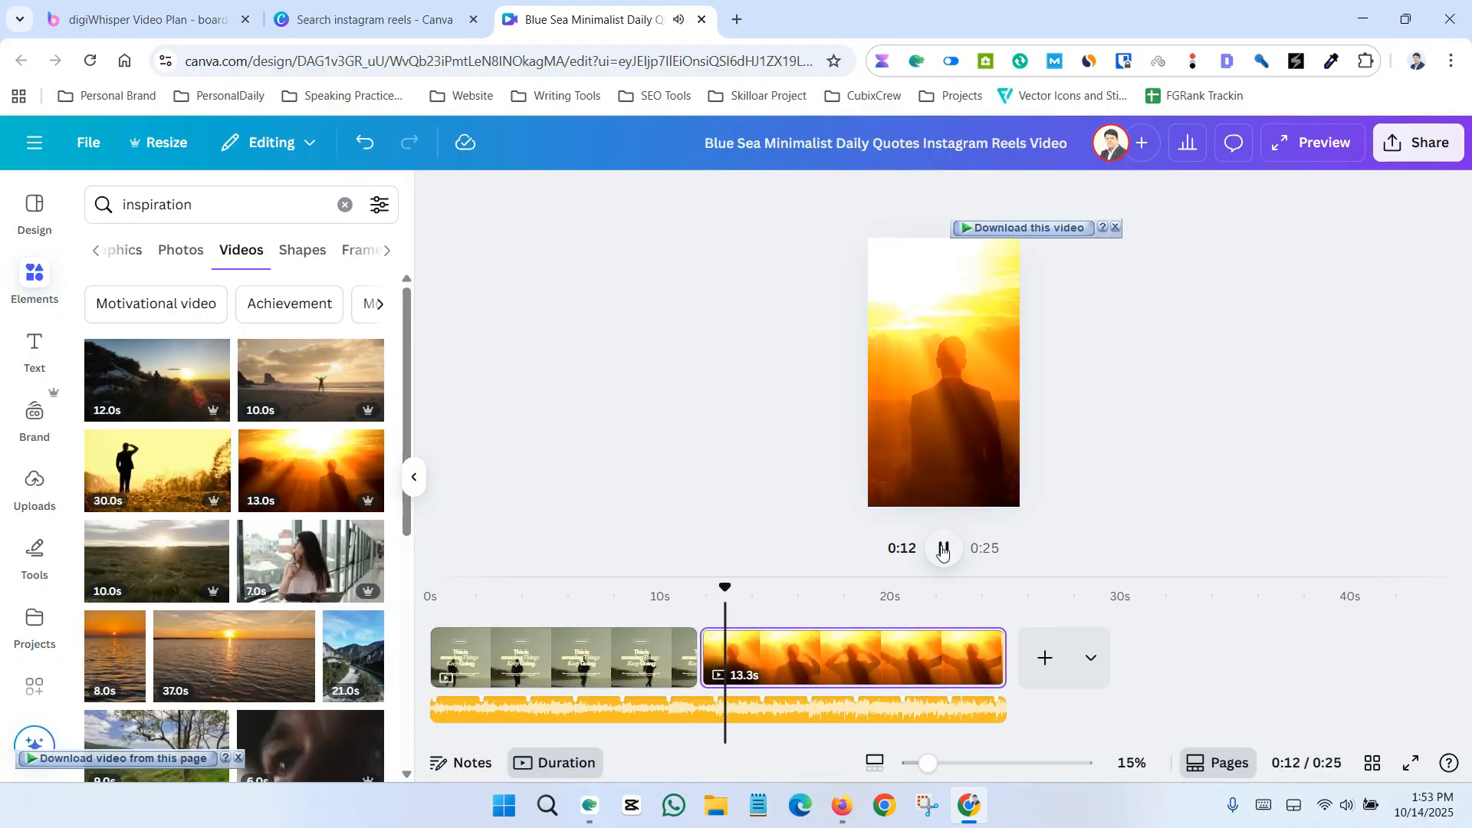
click(943, 551)
- Trim the end of the second page's clip to a duration of 6.8 seconds
click(882, 598)
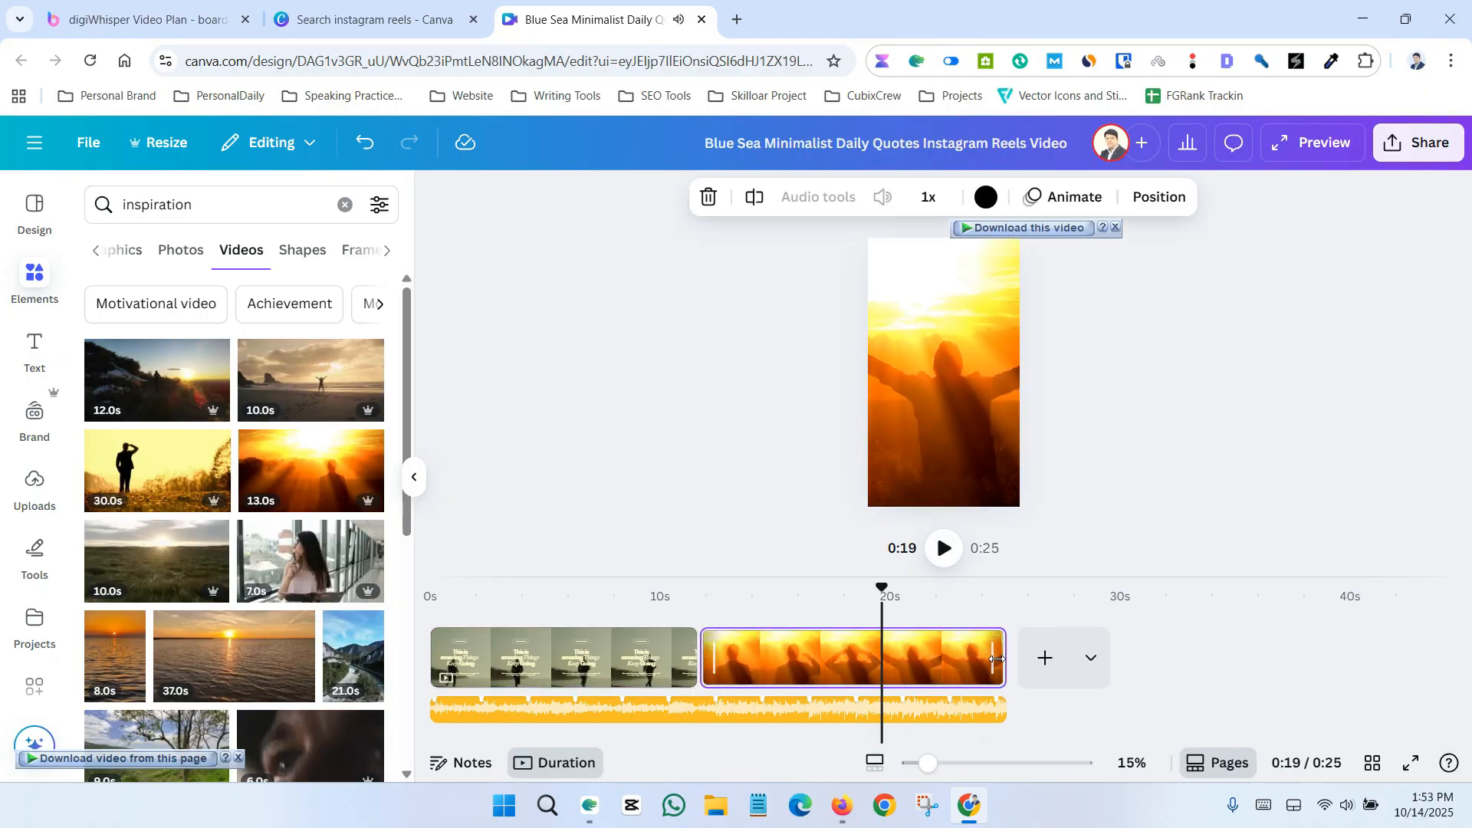
drag(999, 660, 842, 660)
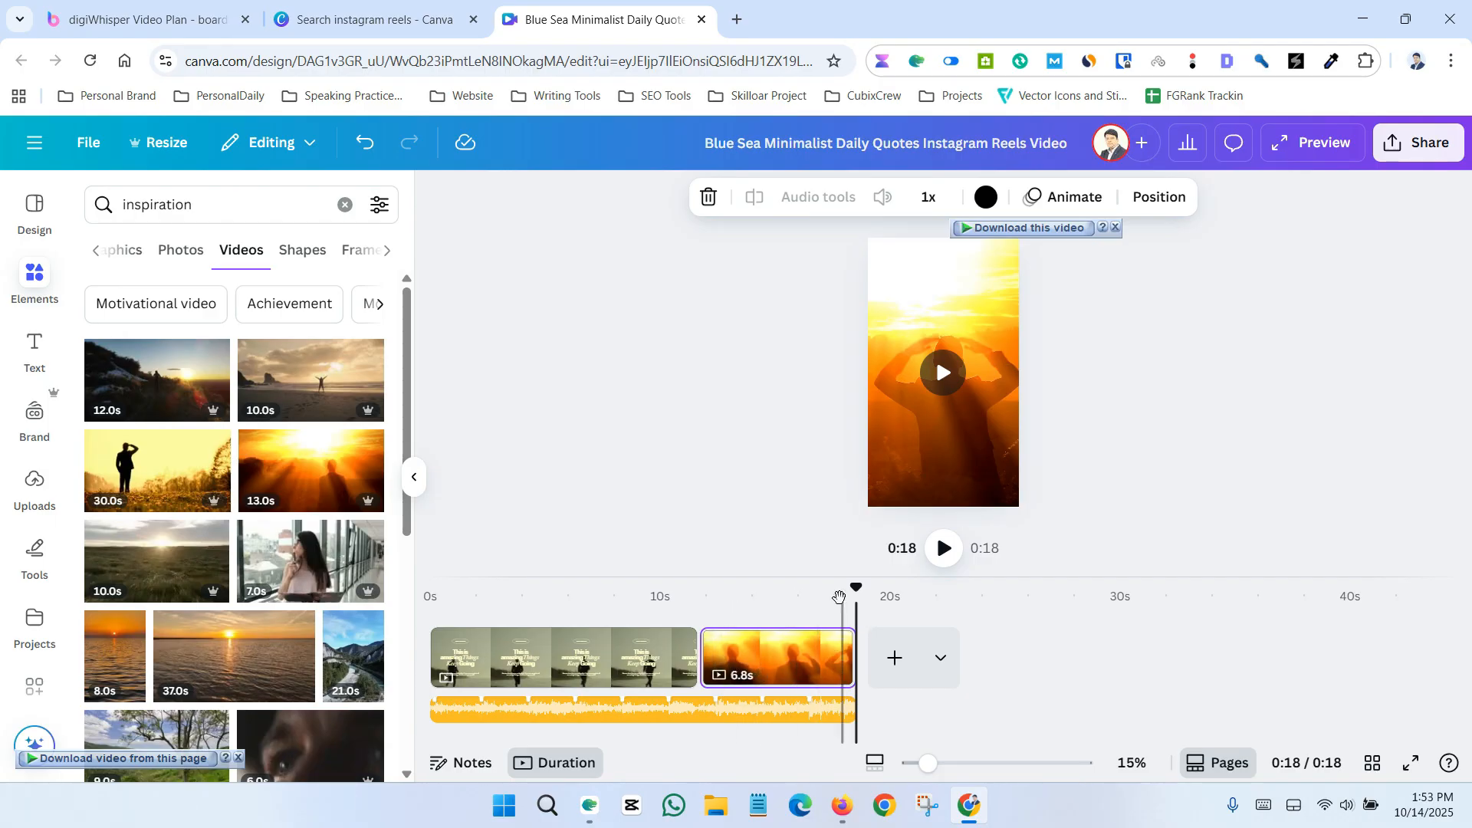
- Check the trimmed second page at several points along the timeline, stopping at about 15 seconds
click(805, 597)
mouse_move(802, 590)
mouse_down()
mouse_move(703, 594)
mouse_move(785, 611)
mouse_move(700, 611)
mouse_move(815, 617)
mouse_move(766, 612)
mouse_move(789, 612)
mouse_up()
click(769, 677)
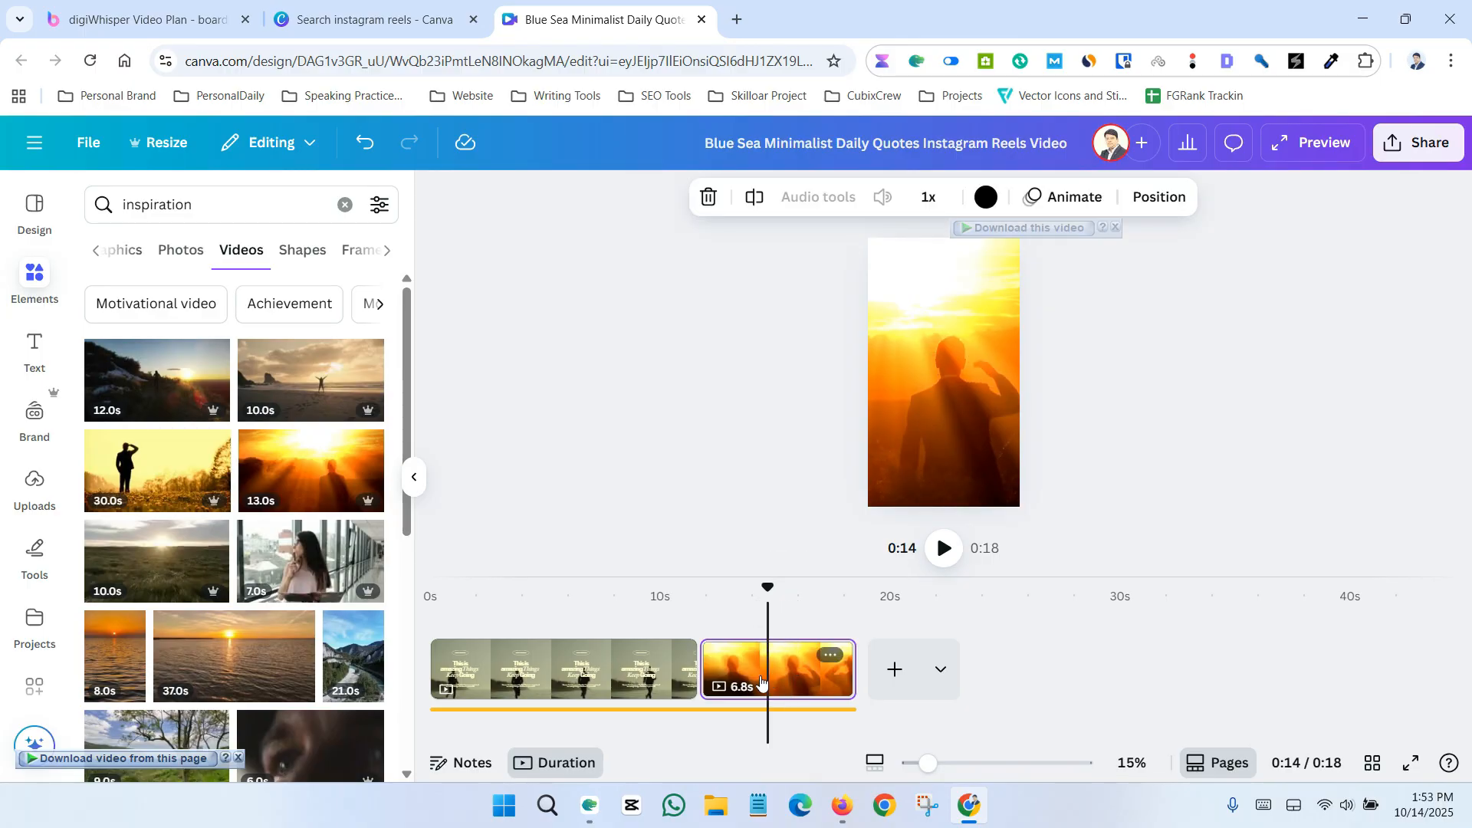
click(822, 675)
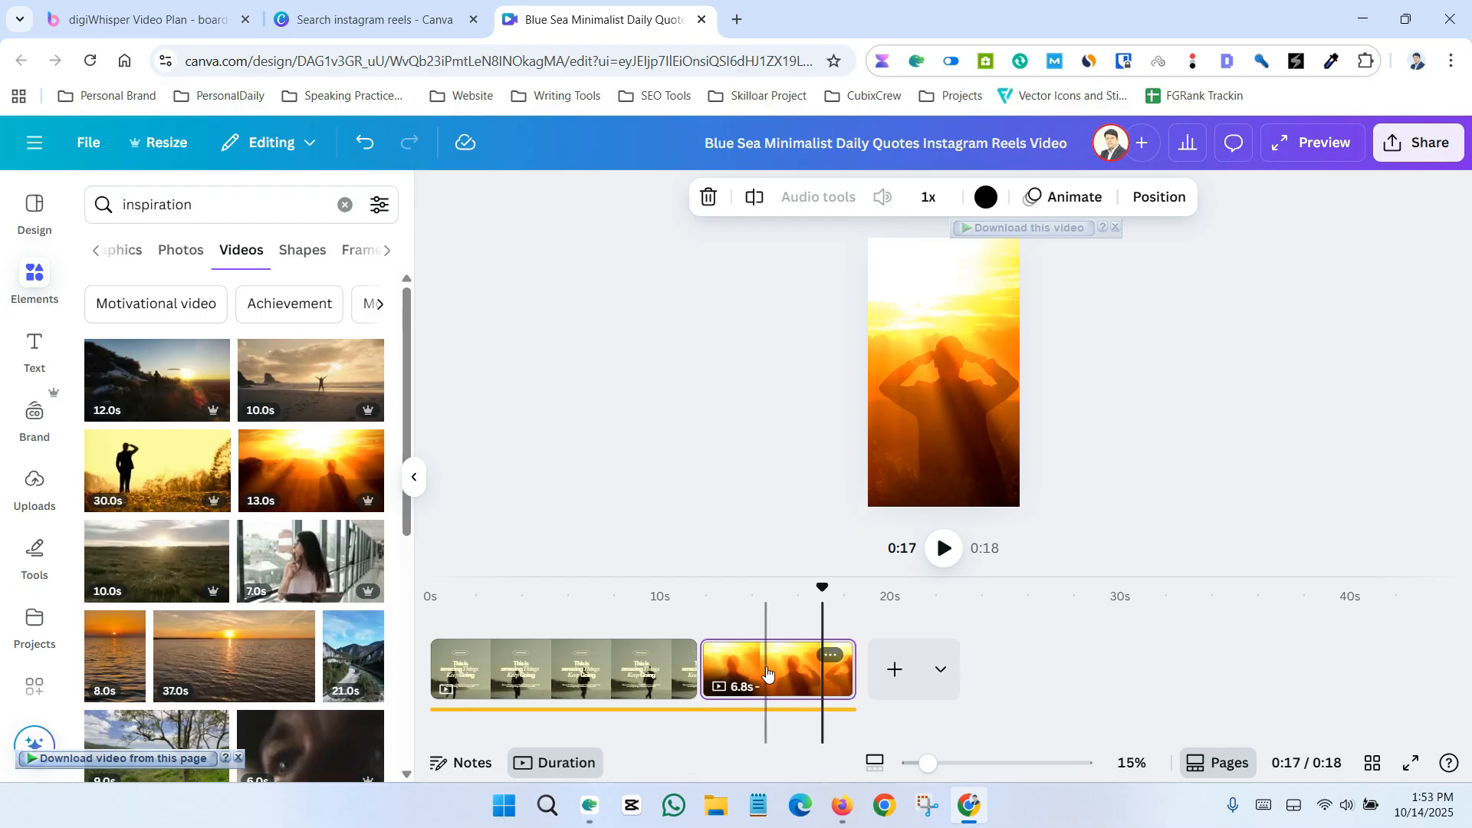
click(770, 673)
click(751, 675)
click(778, 682)
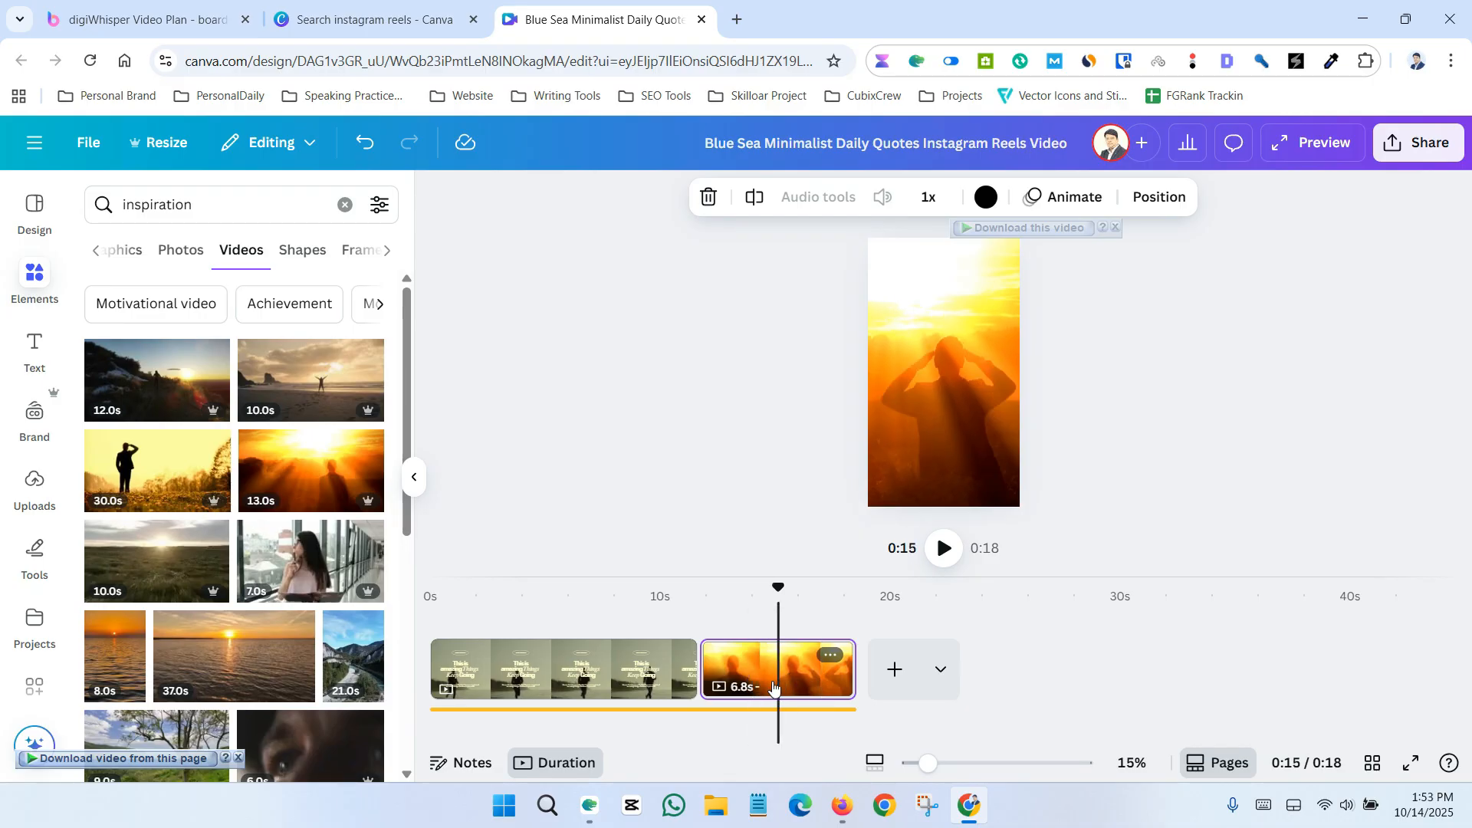
click(783, 683)
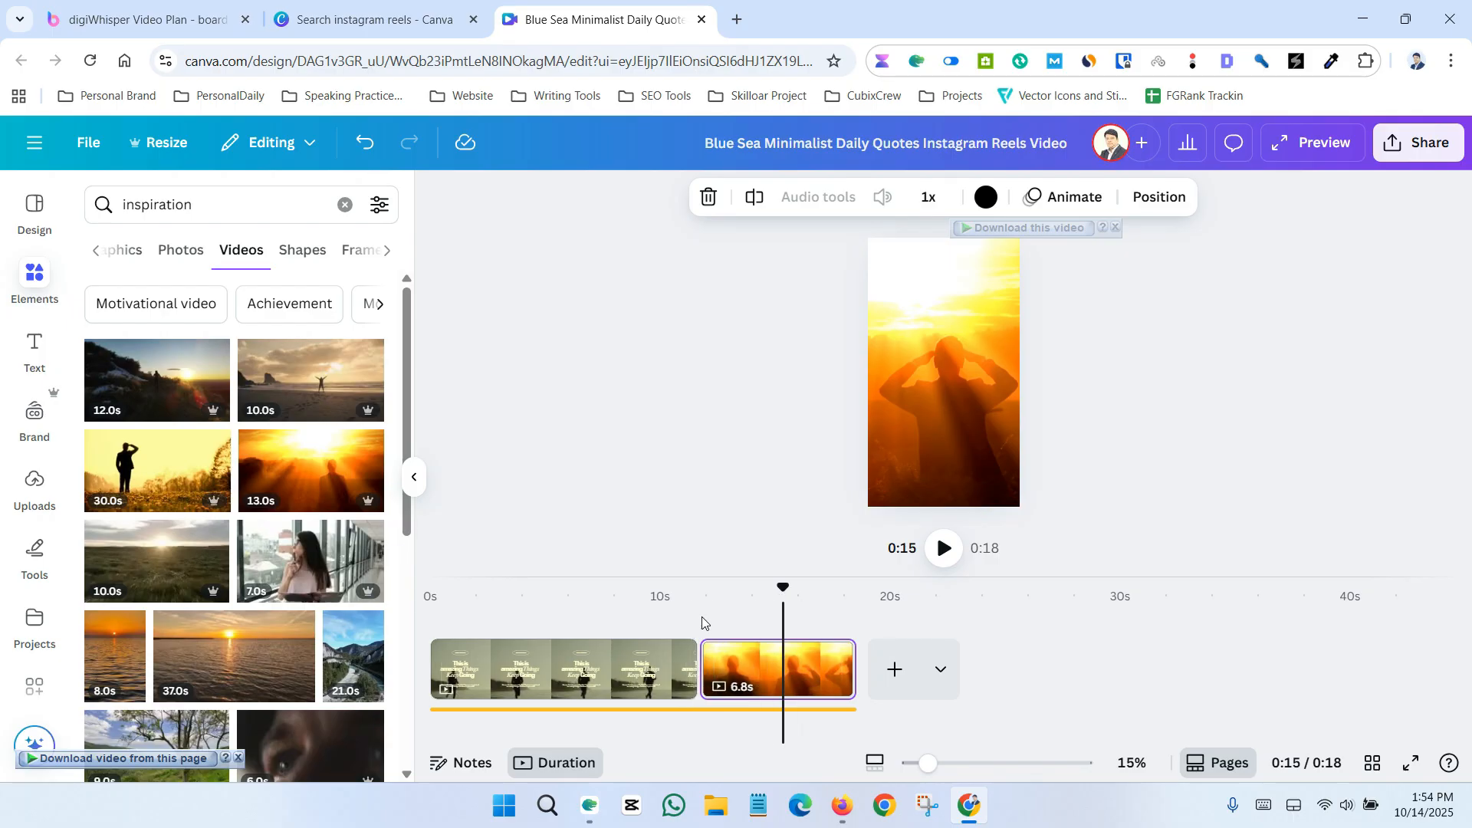
- Play the reel from about 9 seconds, skip ahead to 11.3 seconds and watch the change to the second page
click(646, 631)
click(943, 550)
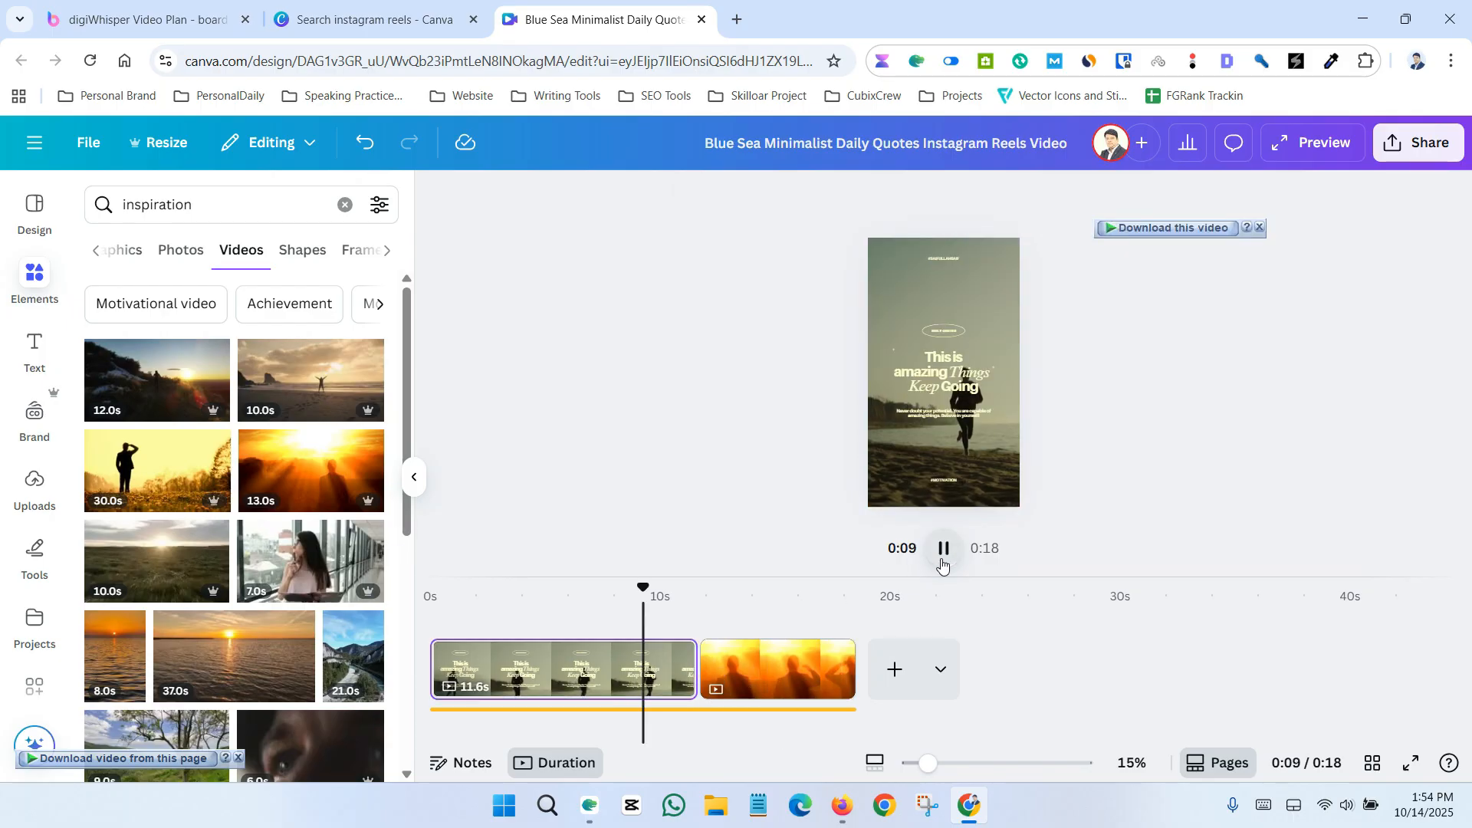
click(943, 551)
drag(664, 589, 690, 589)
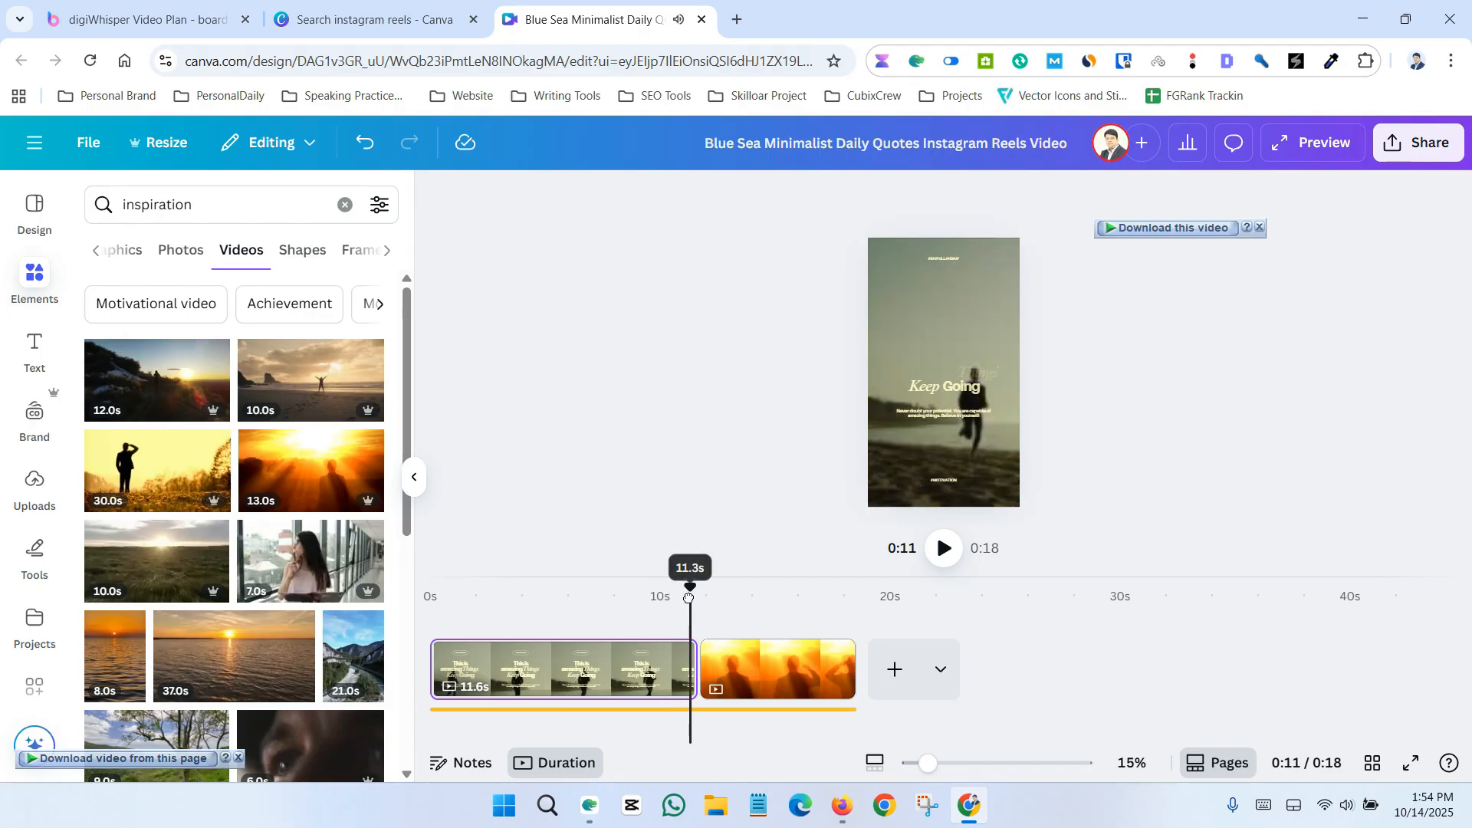
click(944, 549)
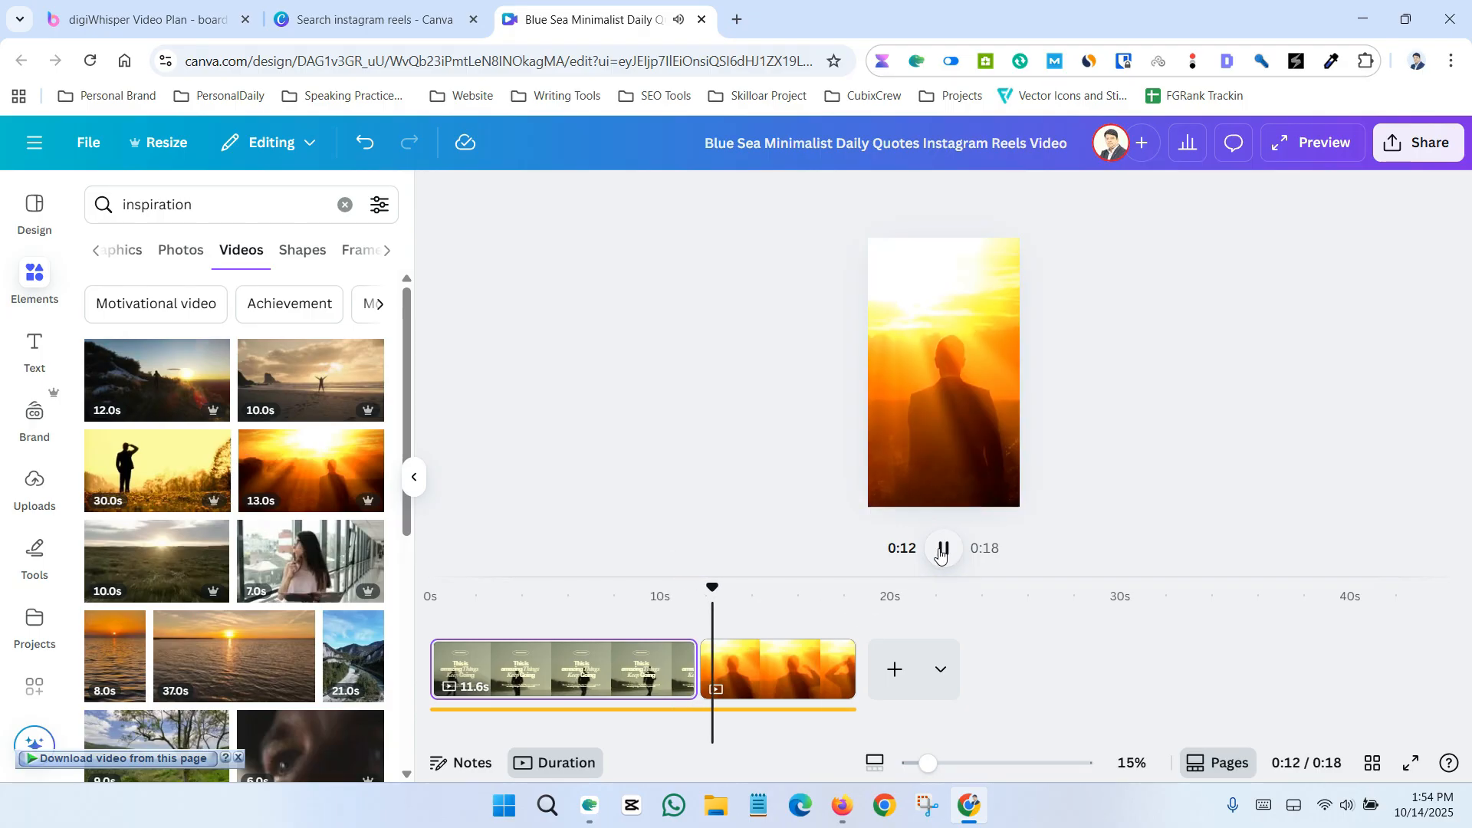
click(944, 549)
- Add a heading to the second page with the text "My Motivation"
click(33, 349)
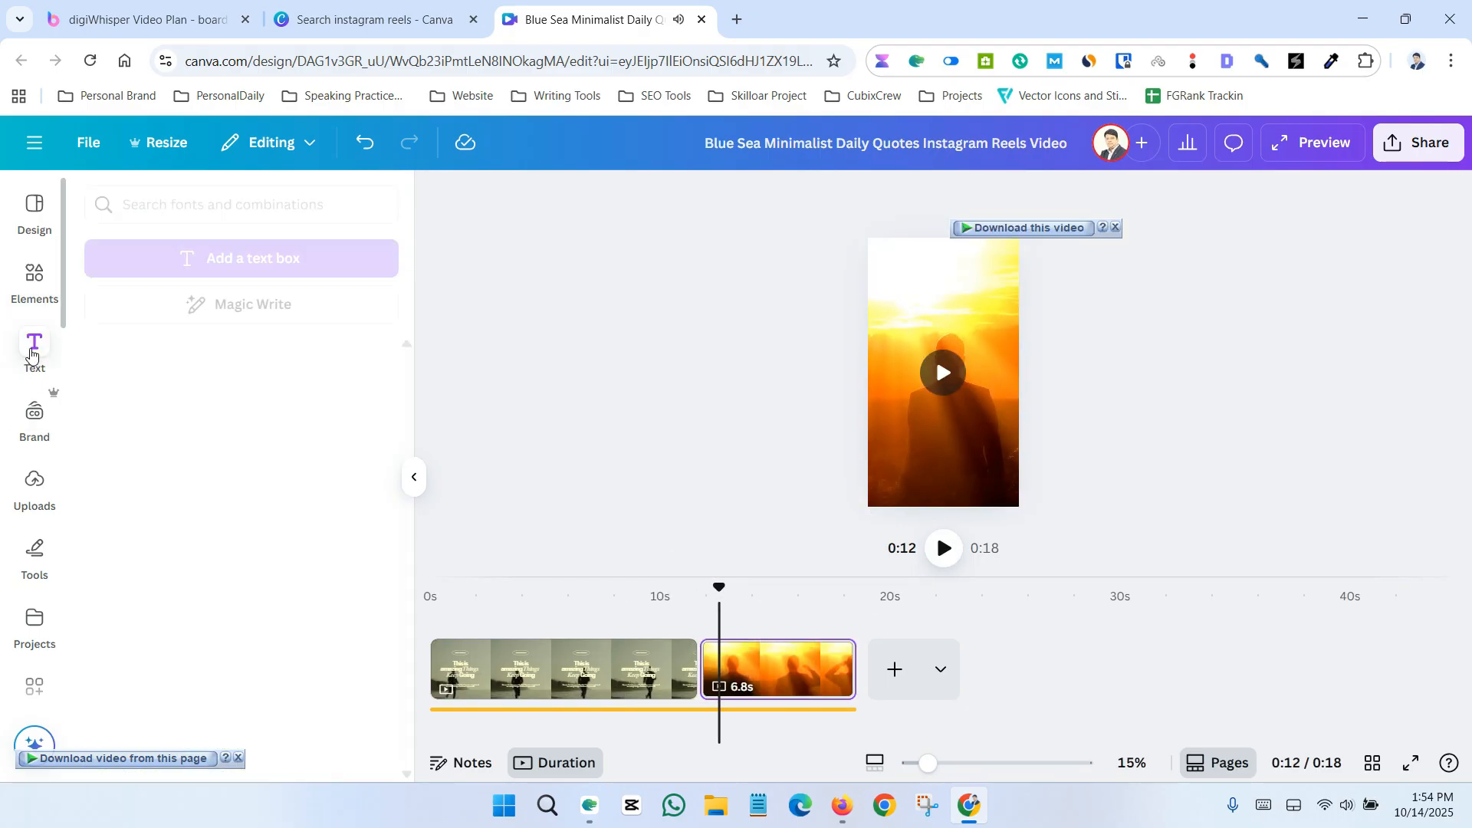
scroll(204, 491, down, 4)
scroll(204, 490, up, 4)
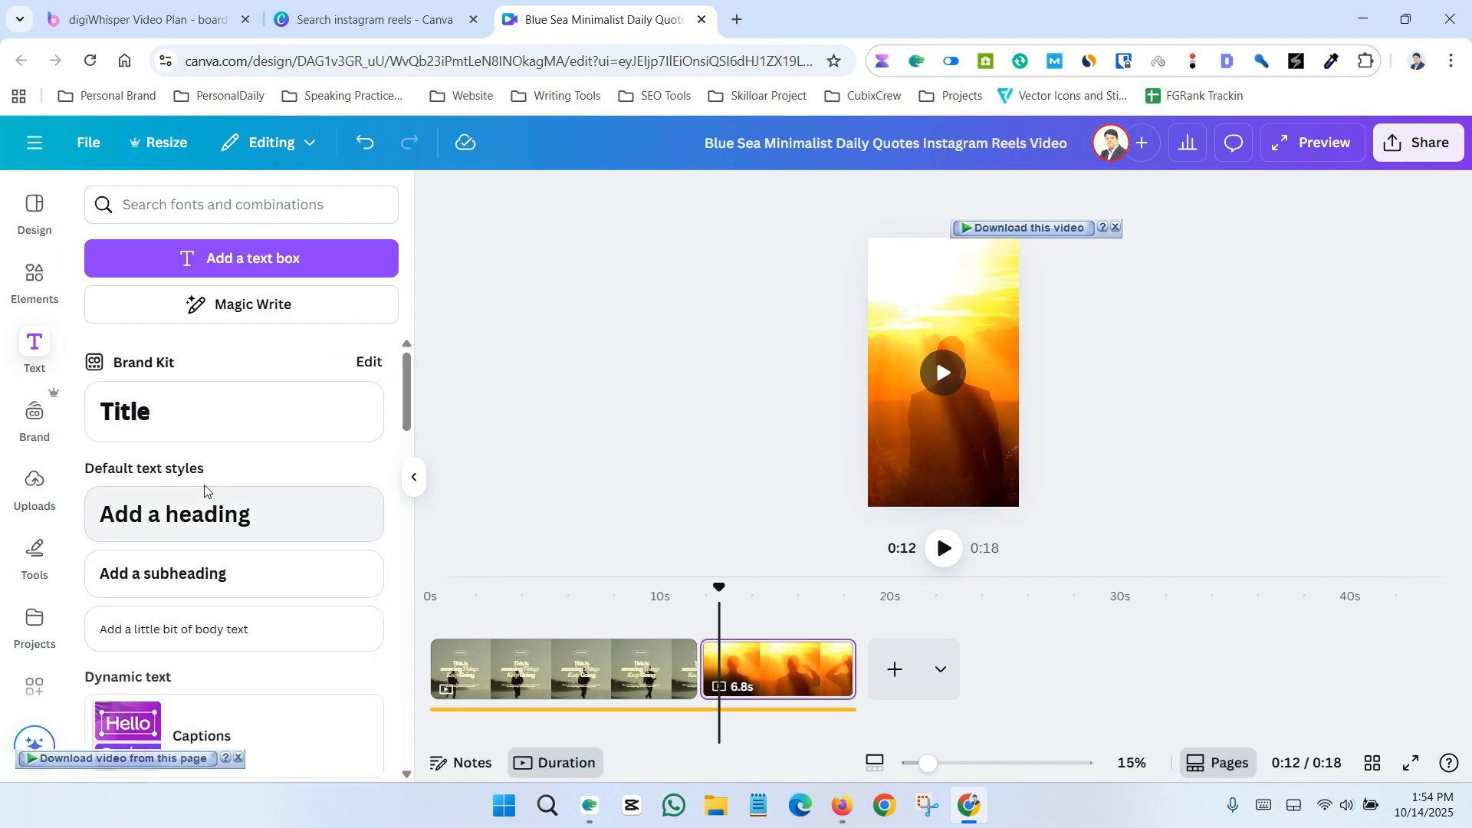
click(197, 514)
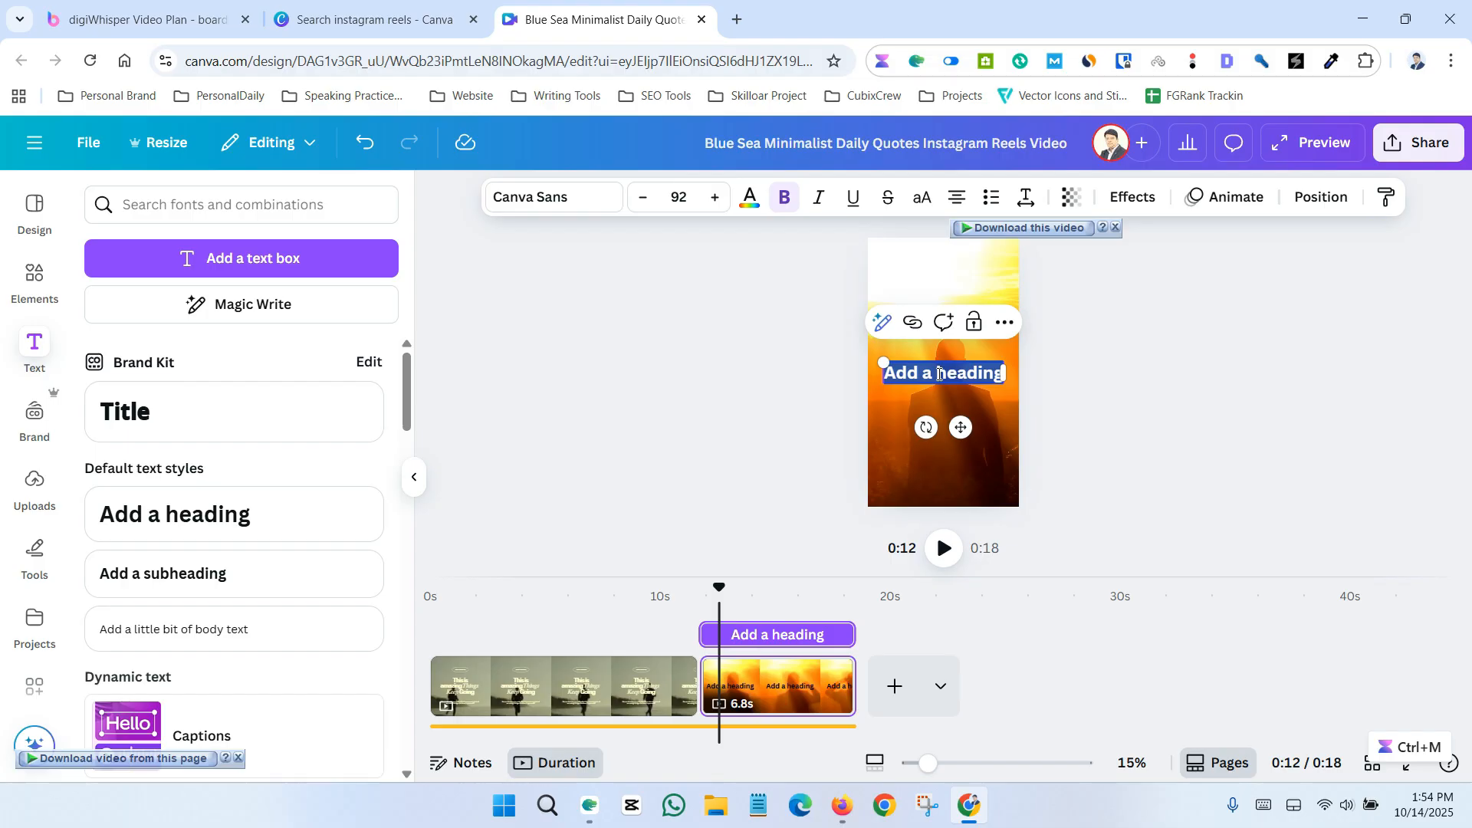
text(My Motivation)
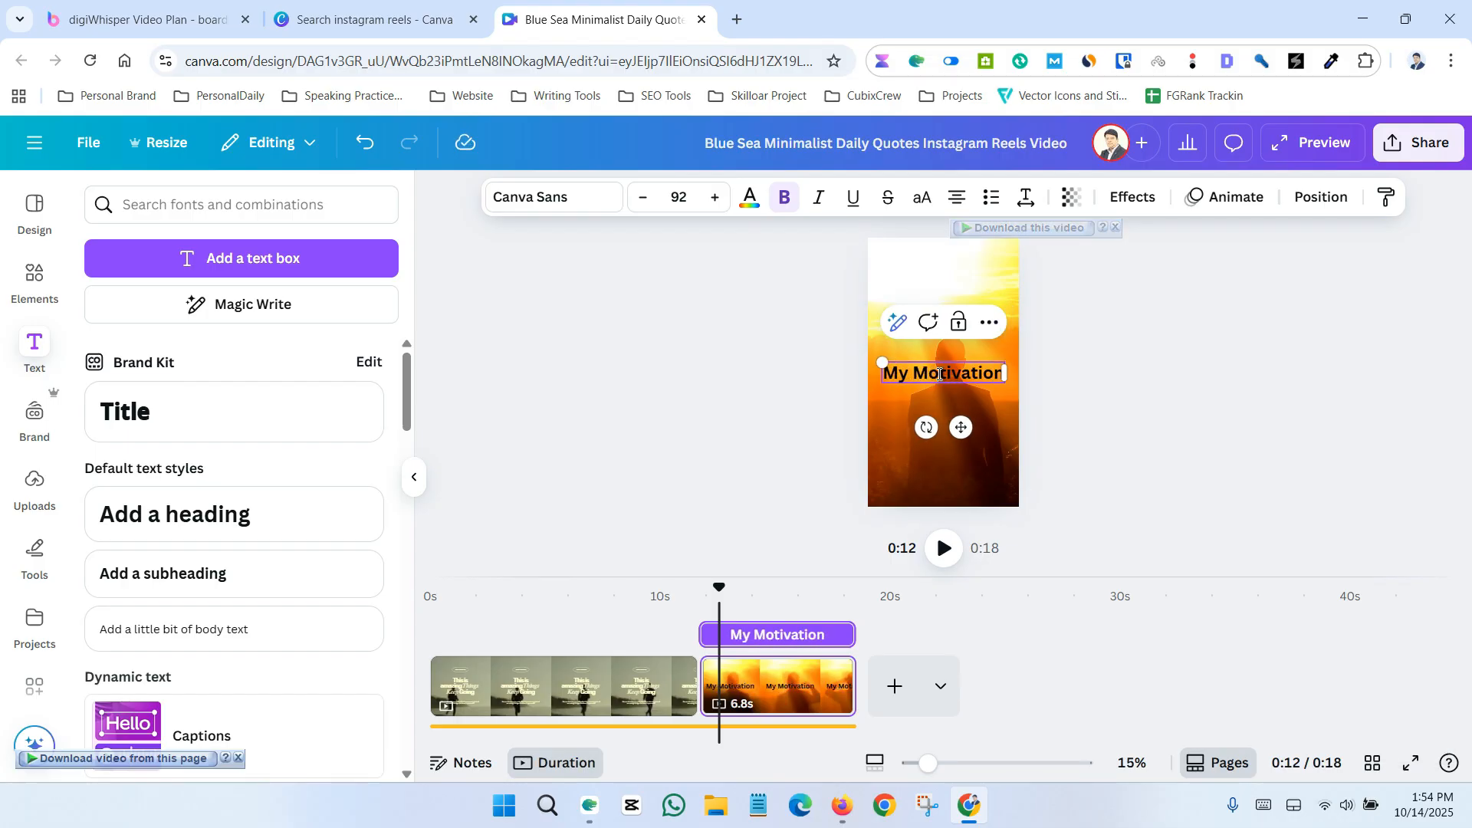
- Set the "My Motivation" heading's font to Heading Now 61-68
click(552, 197)
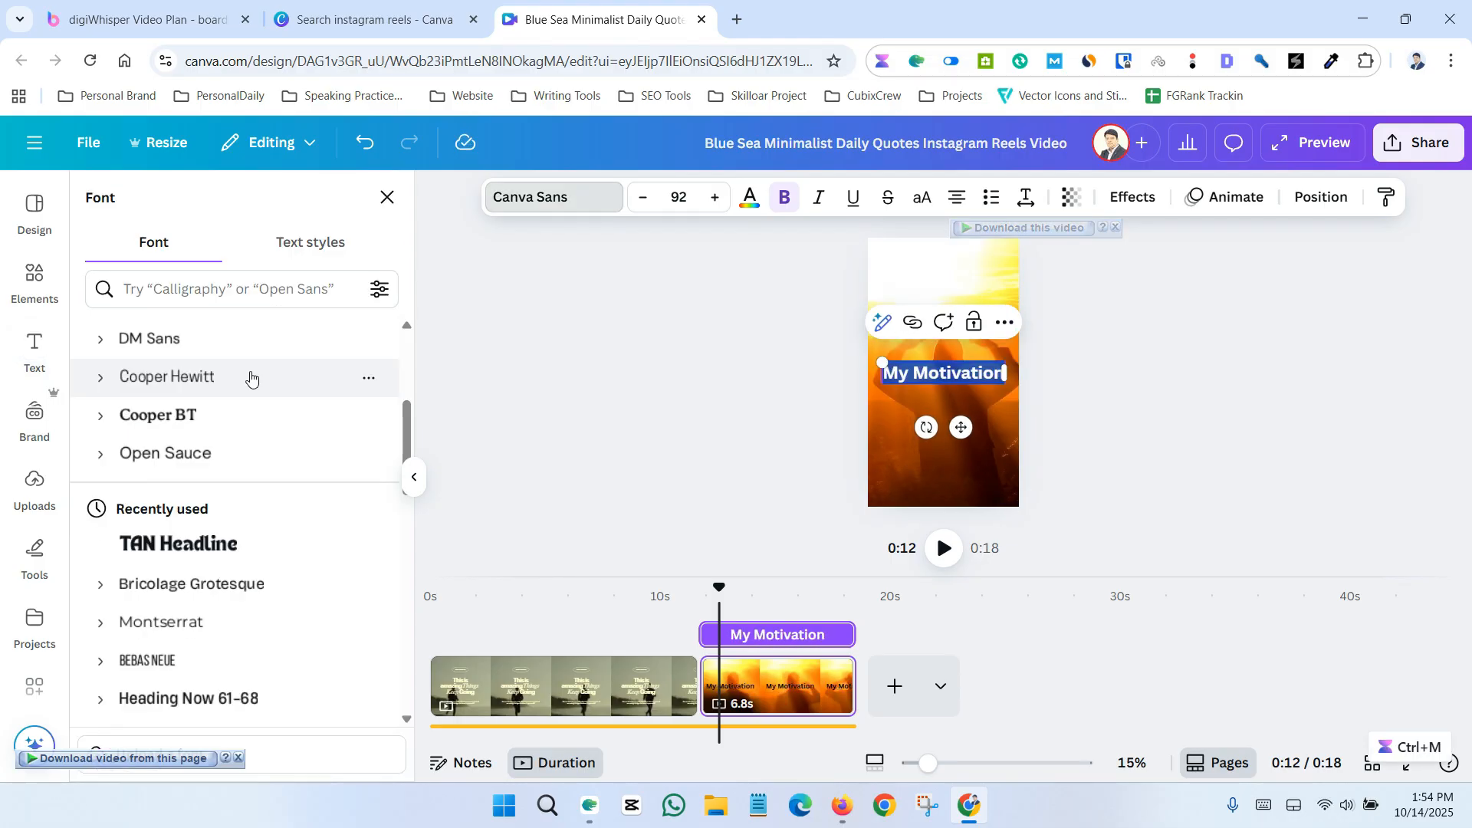
scroll(250, 378, down, 3)
click(220, 453)
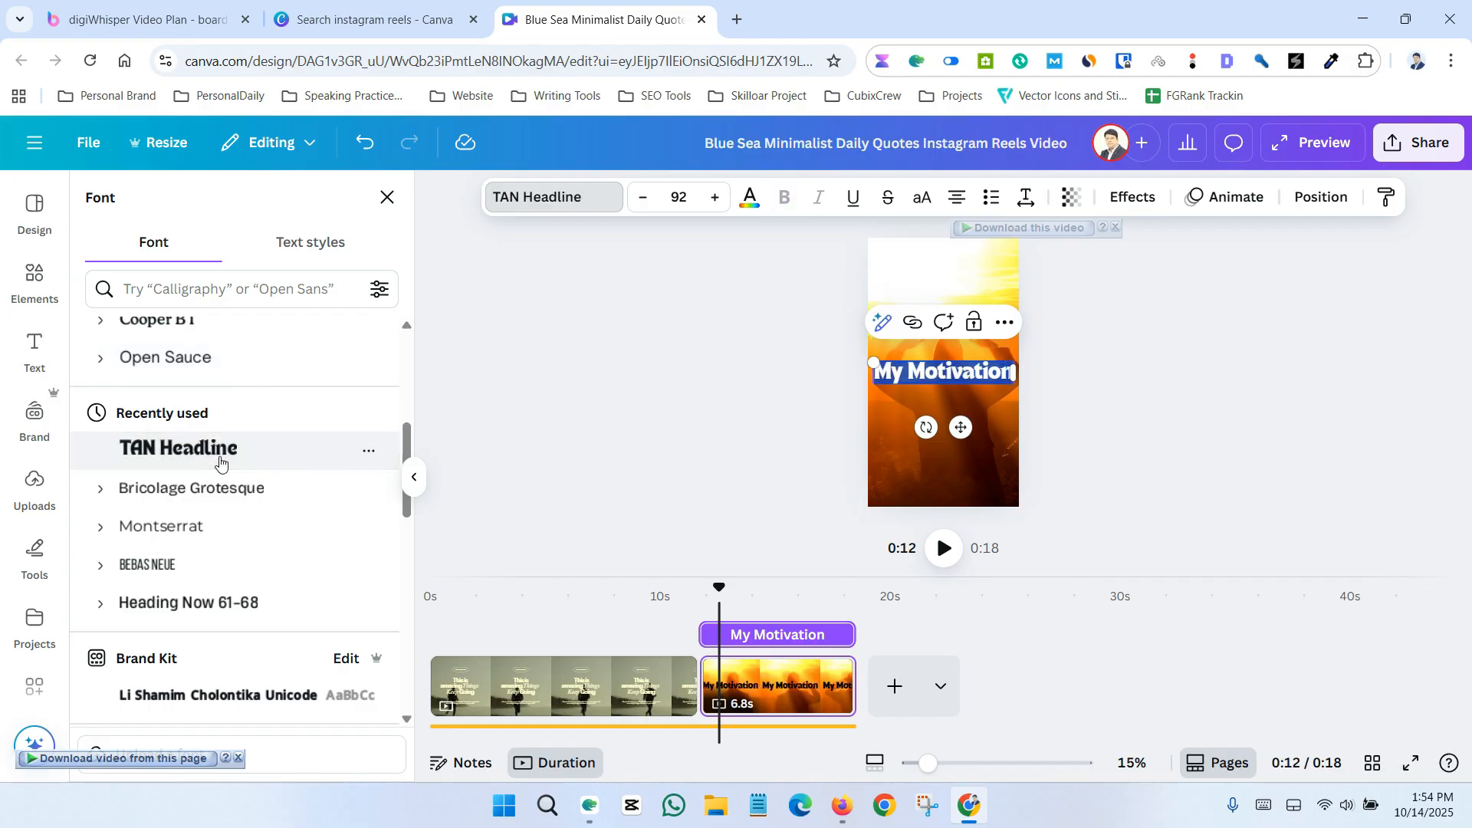
click(217, 501)
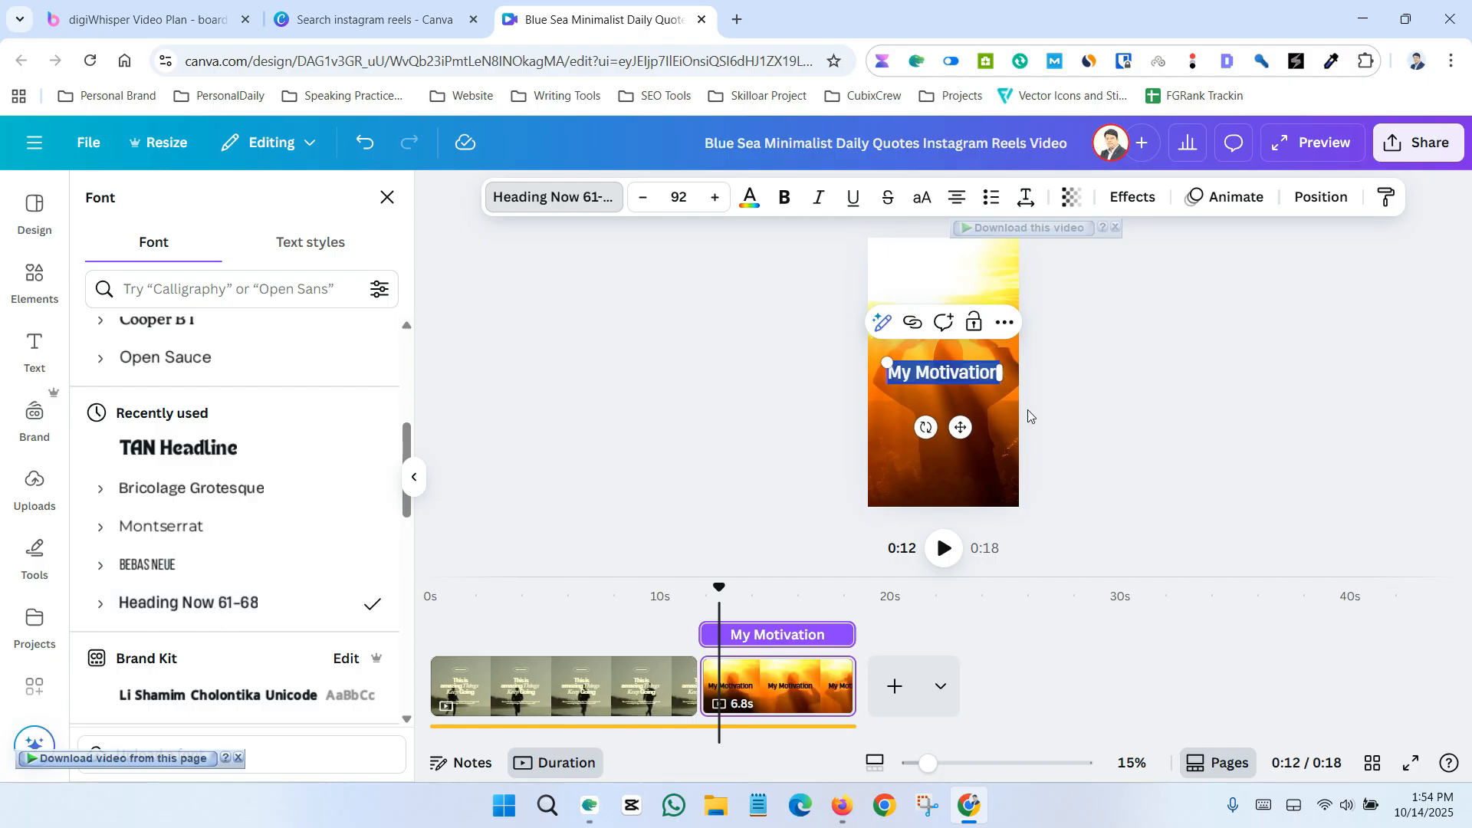
click(1074, 403)
- Color the "My Motivation" heading with the pale yellow document color and briefly play the second page
click(986, 371)
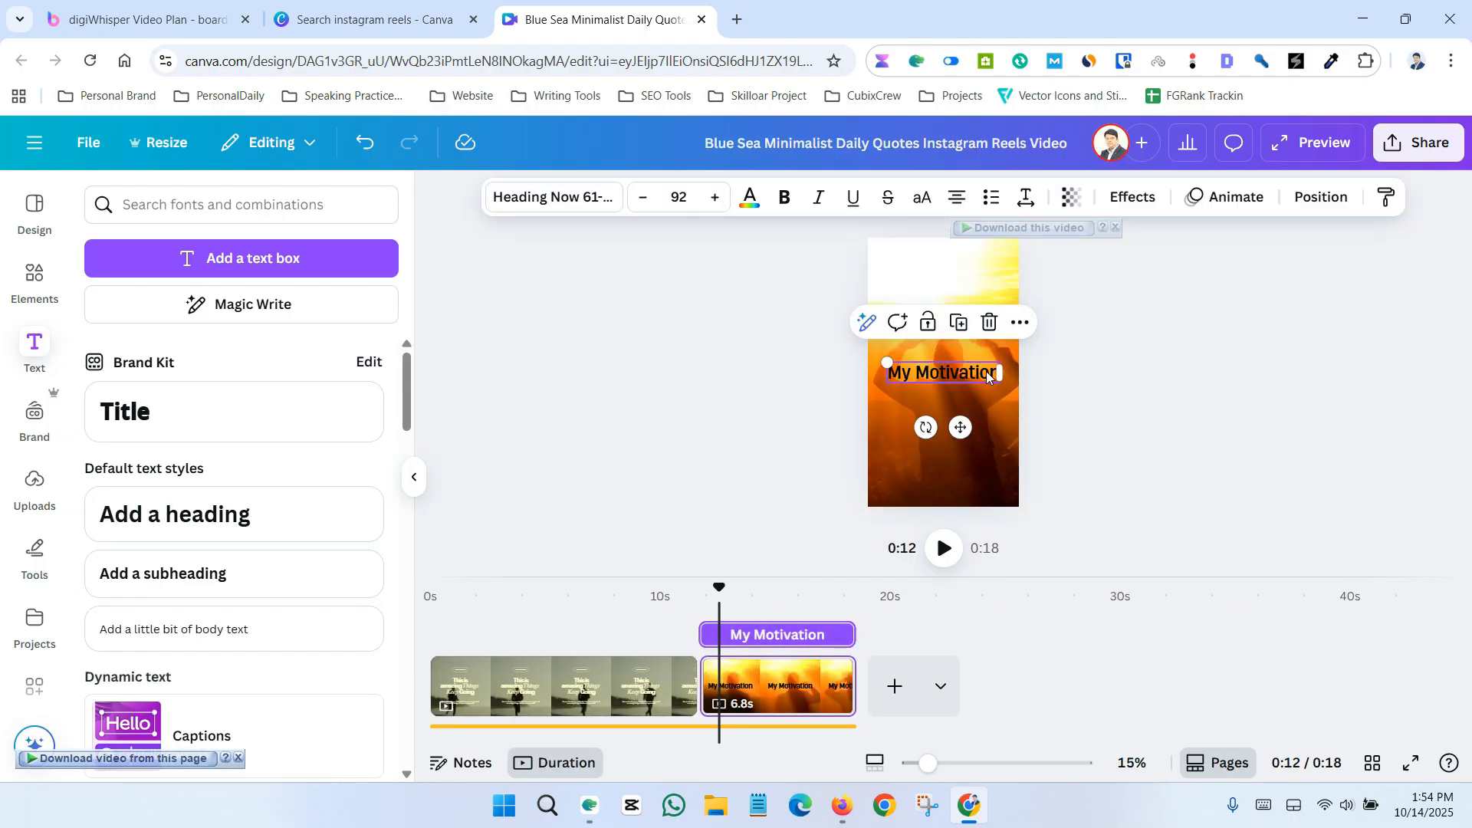
click(988, 373)
click(749, 206)
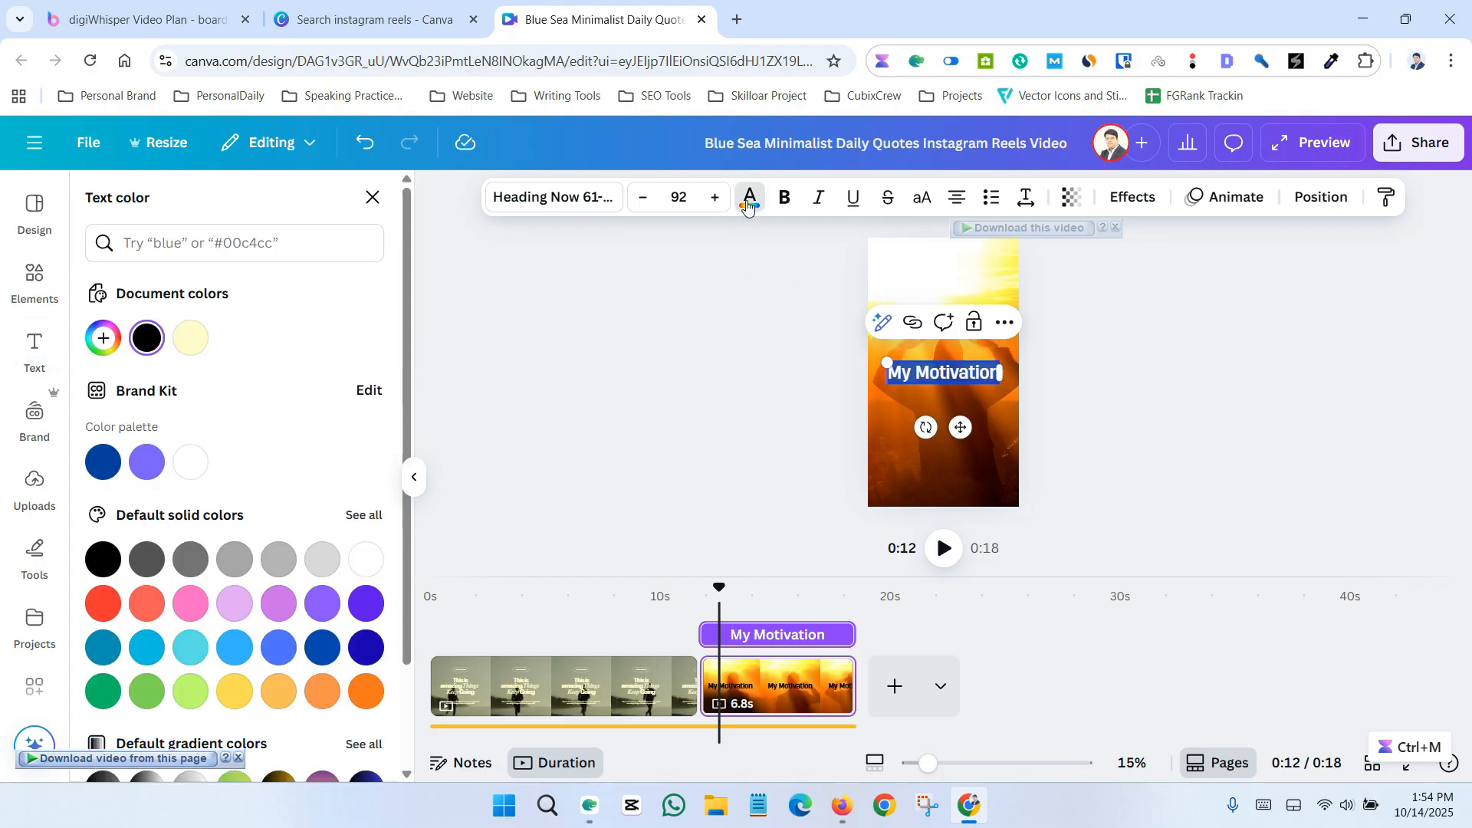
click(184, 349)
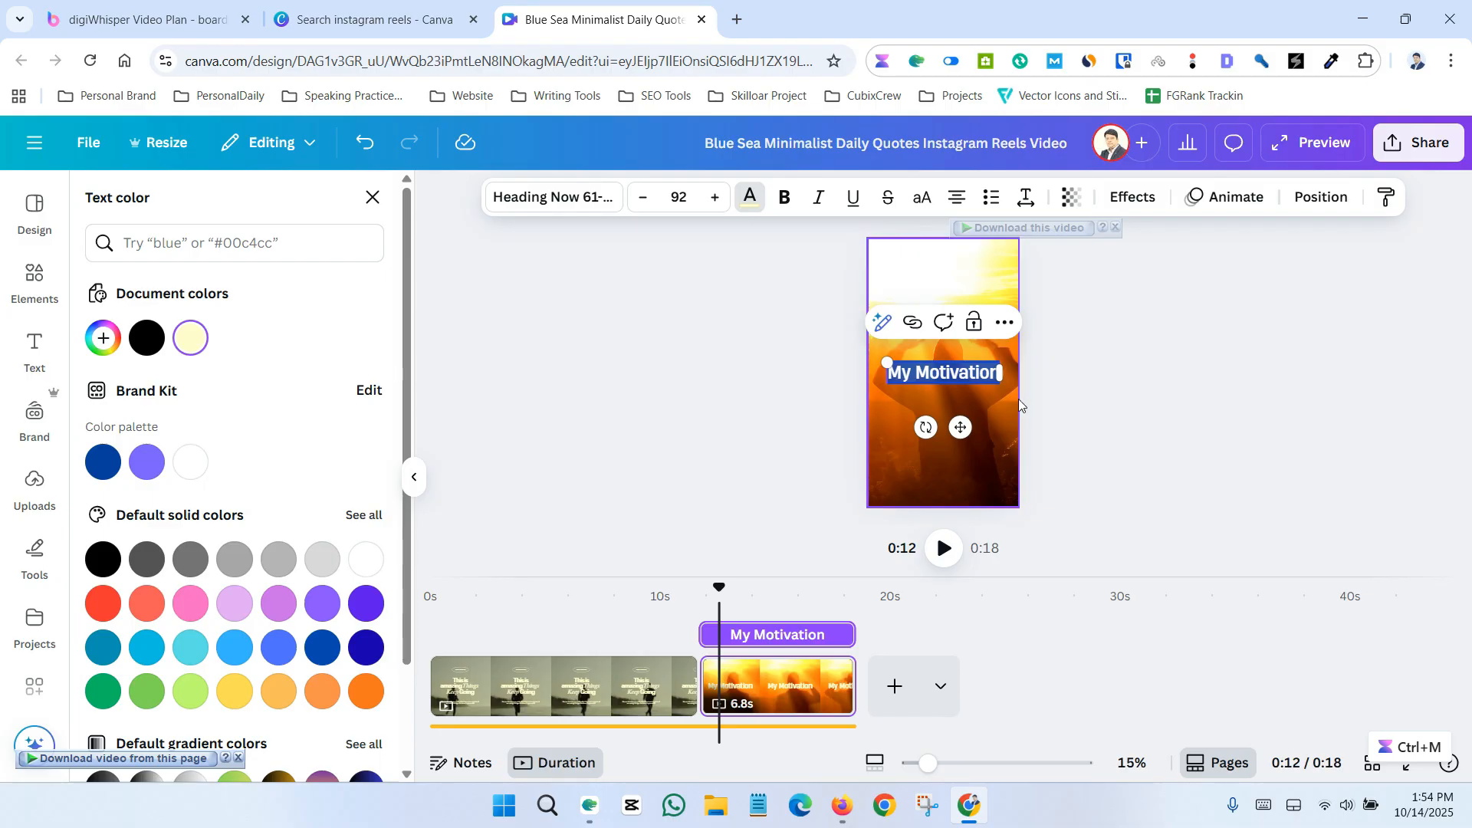
click(1104, 412)
click(1088, 428)
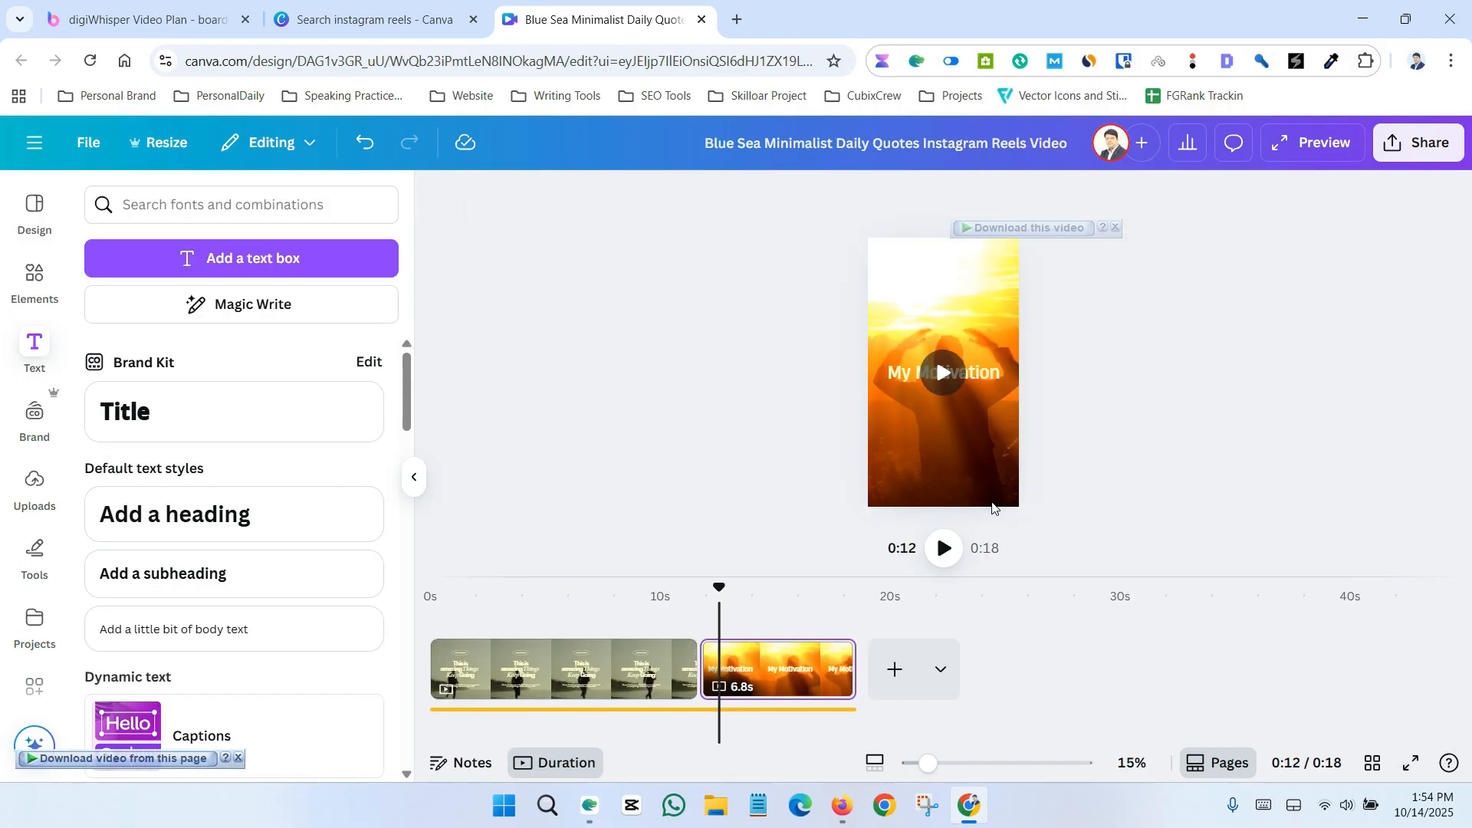
click(939, 557)
click(939, 558)
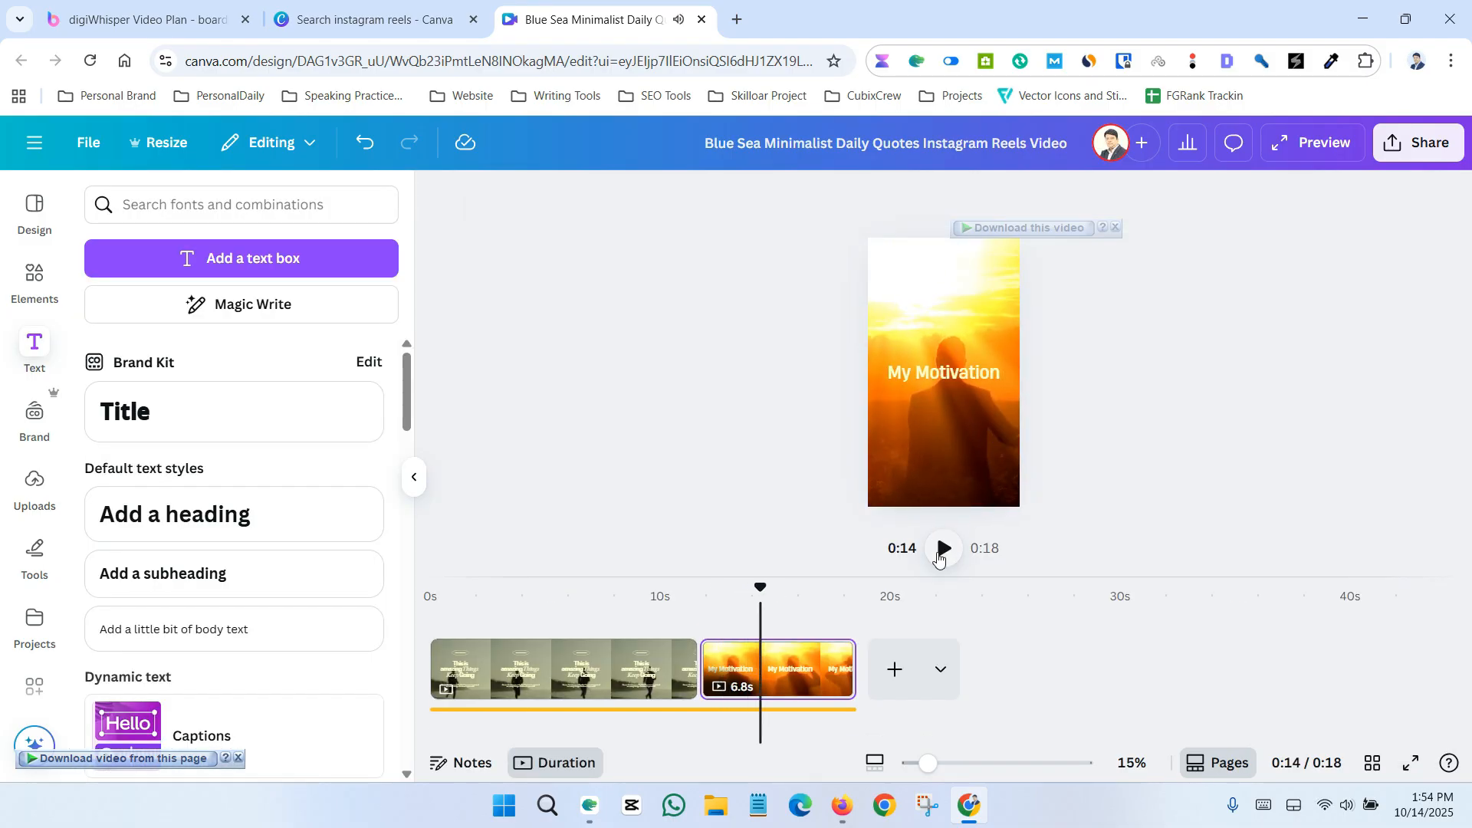
- Apply the Burst animation to the "My Motivation" heading, animating on enter
click(949, 374)
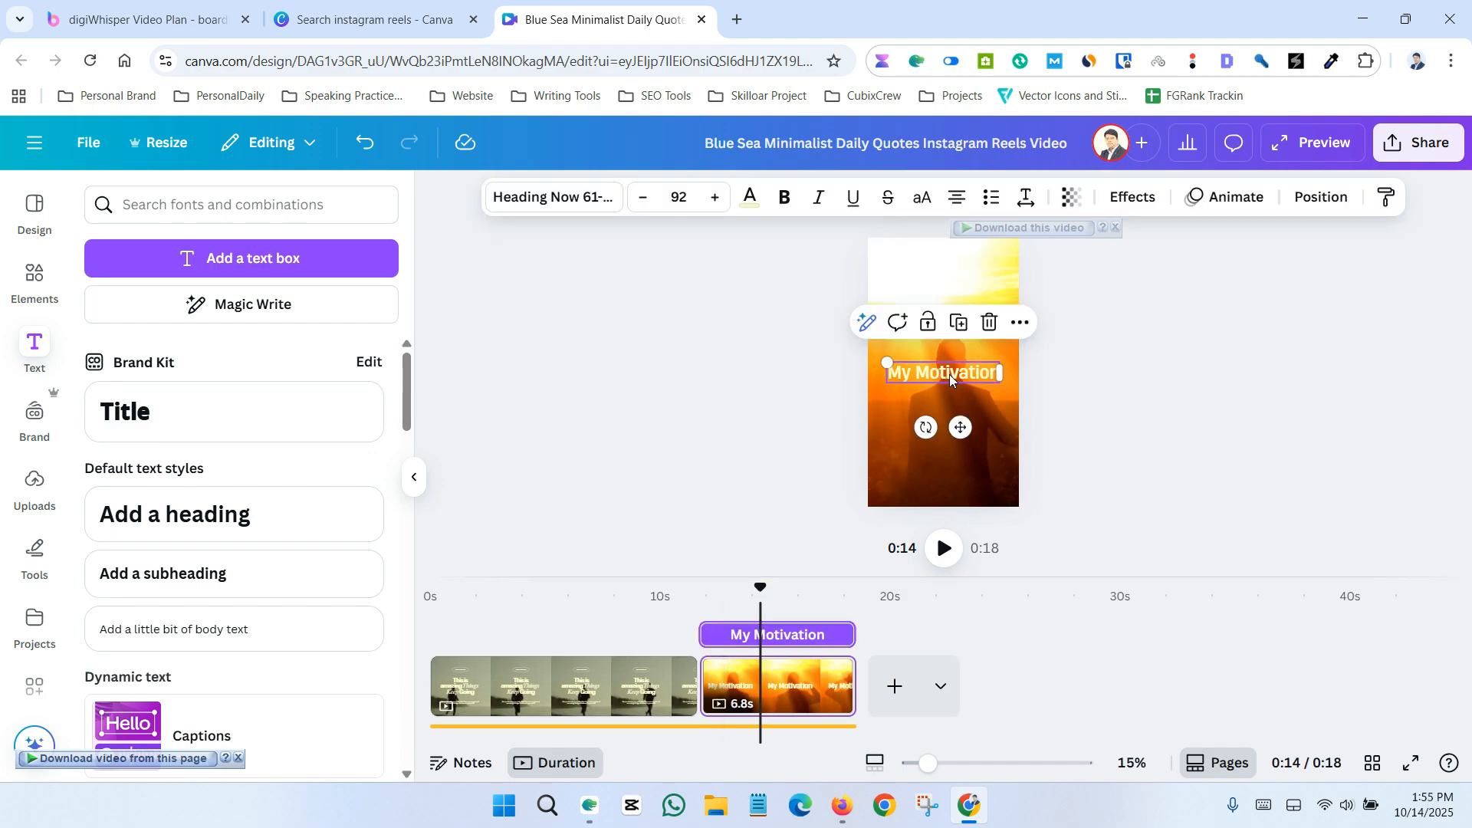
click(1232, 200)
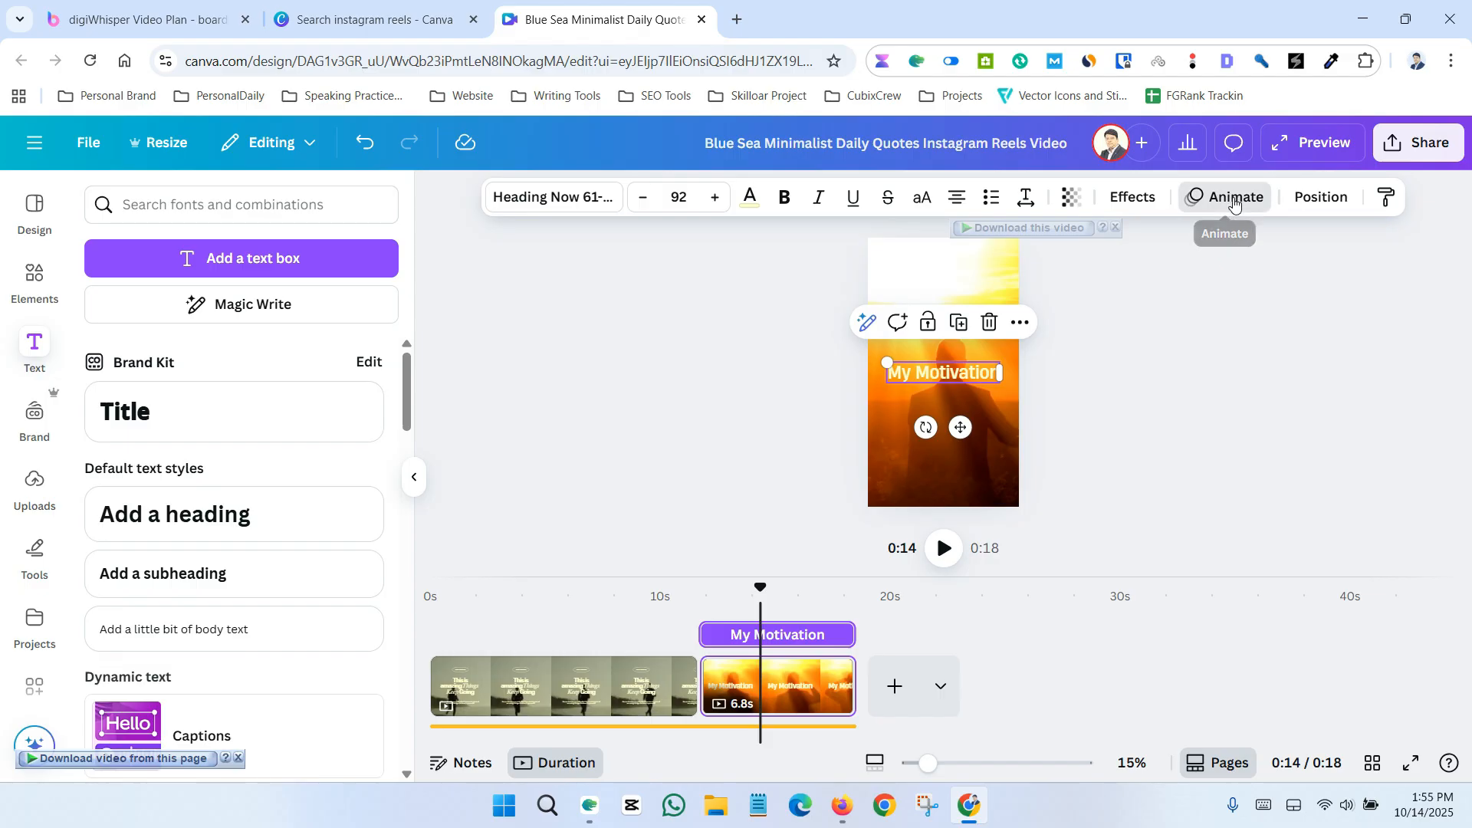
scroll(234, 424, down, 3)
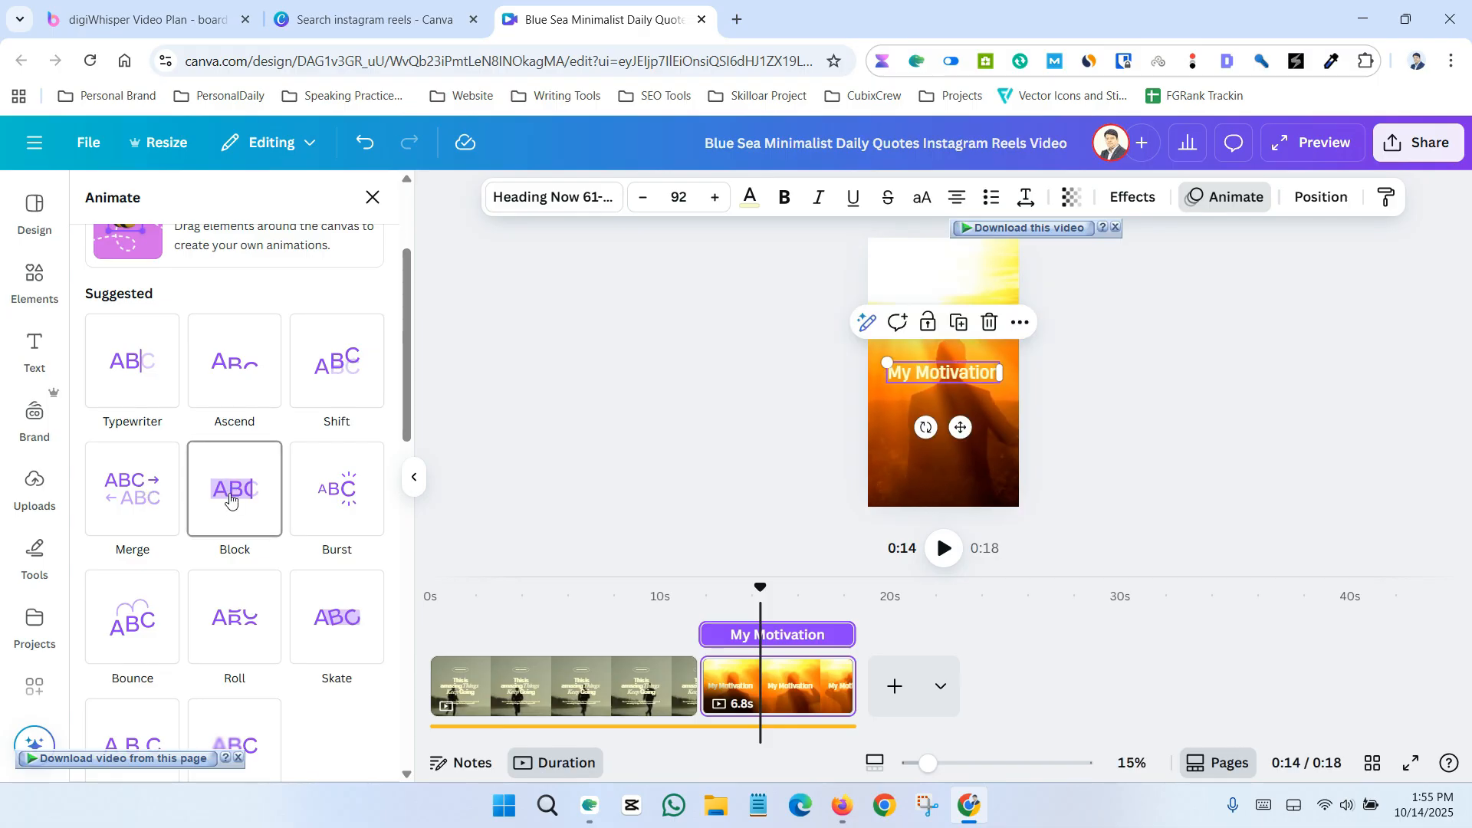
click(337, 494)
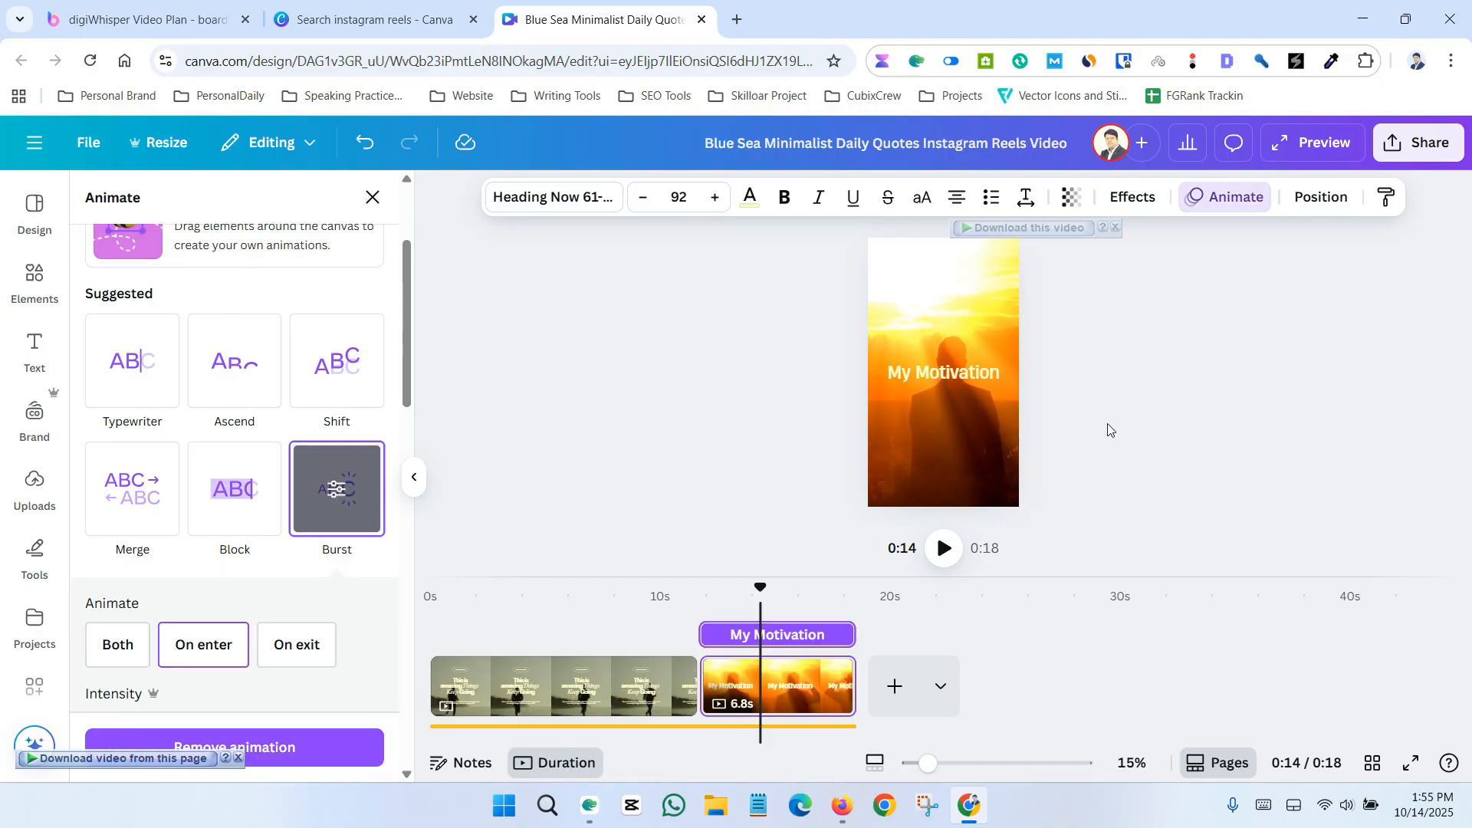
key(Escape)
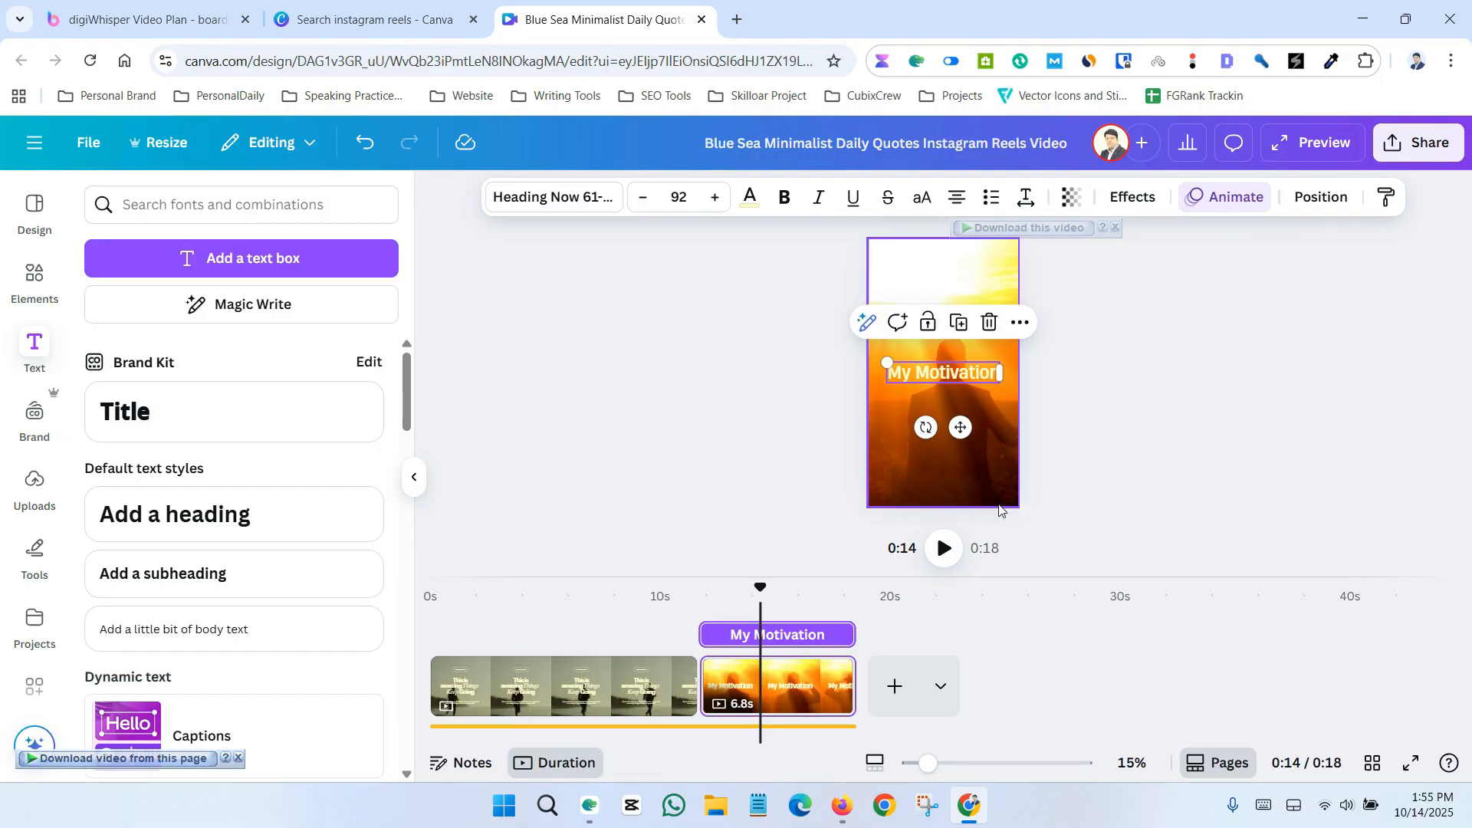
- Go back along the timeline to the first page and check it at about 8 seconds
click(673, 724)
click(1125, 387)
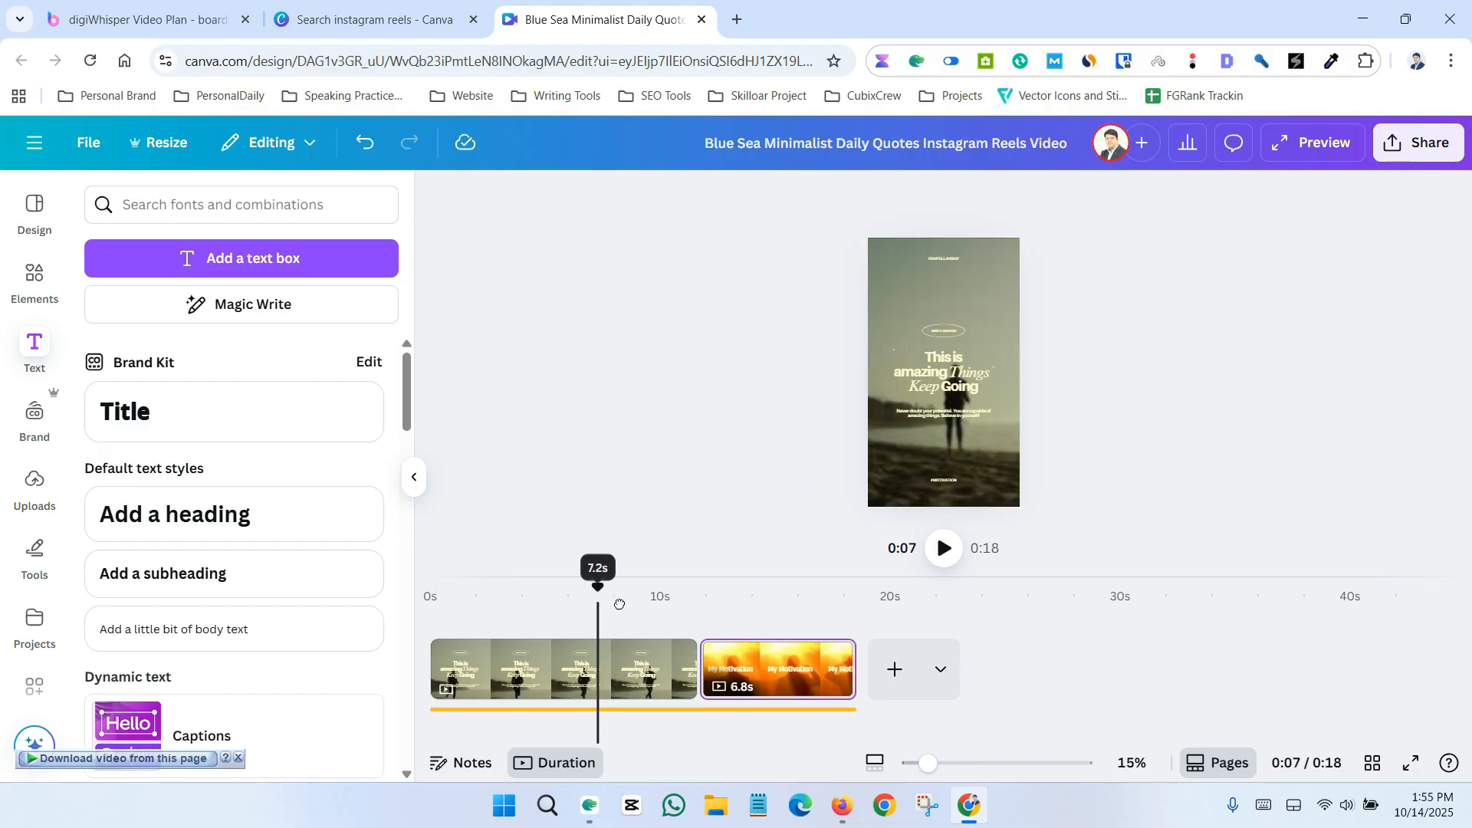
click(618, 667)
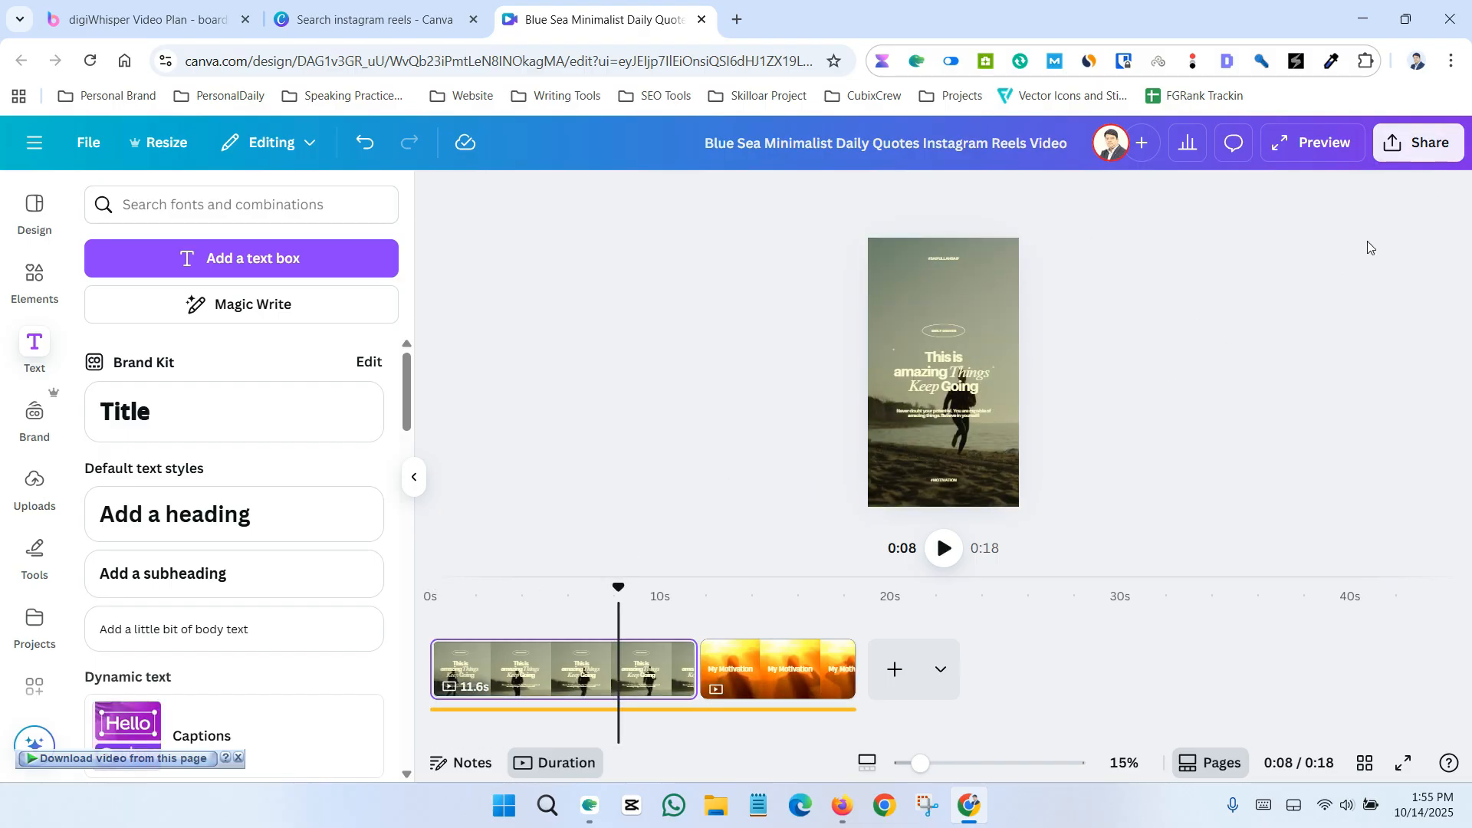
- Review the download settings for exporting pages 1–2 as MP4 Video in 1080p, and close them
click(1426, 144)
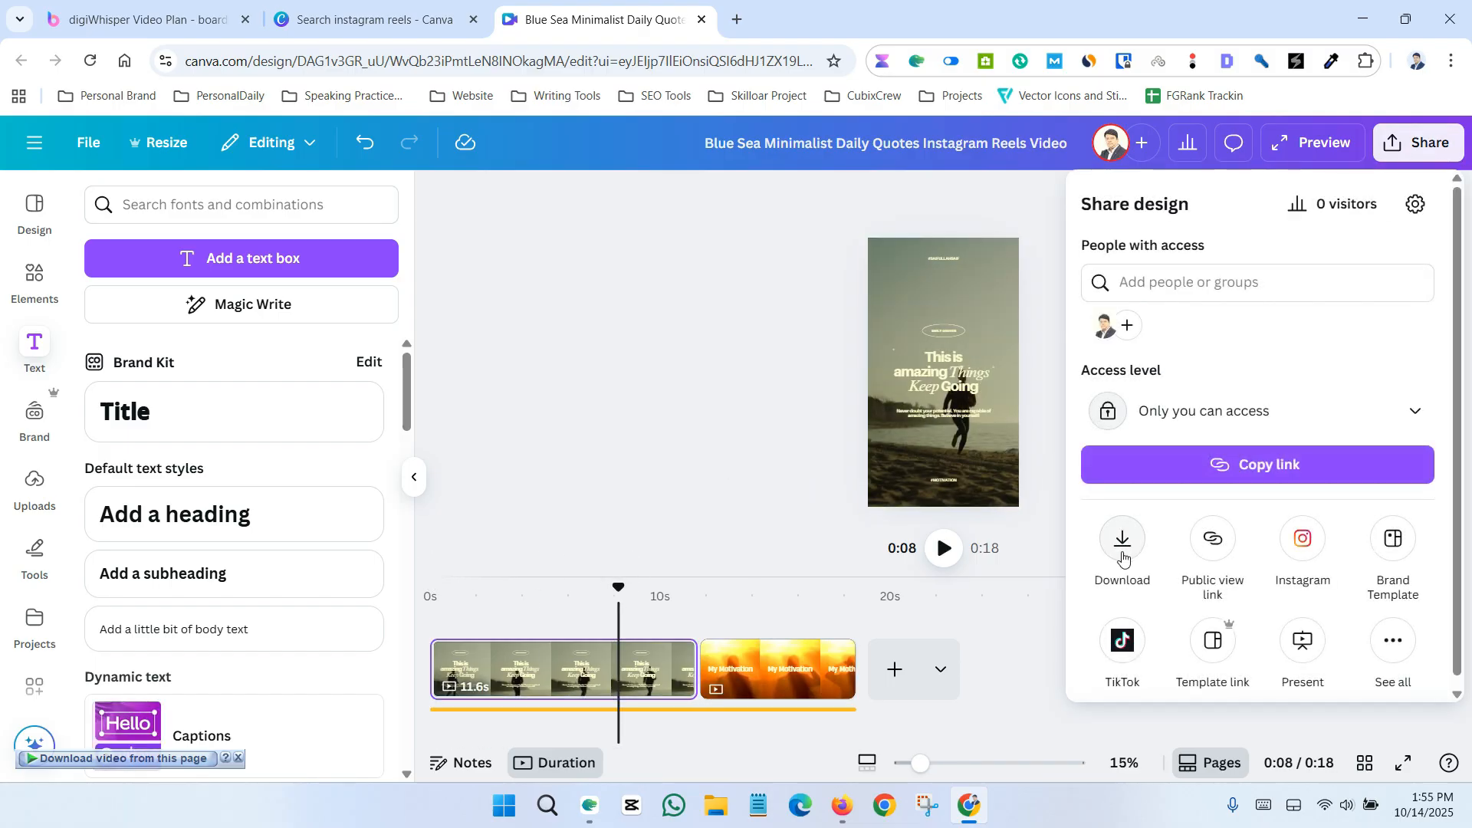
click(1120, 549)
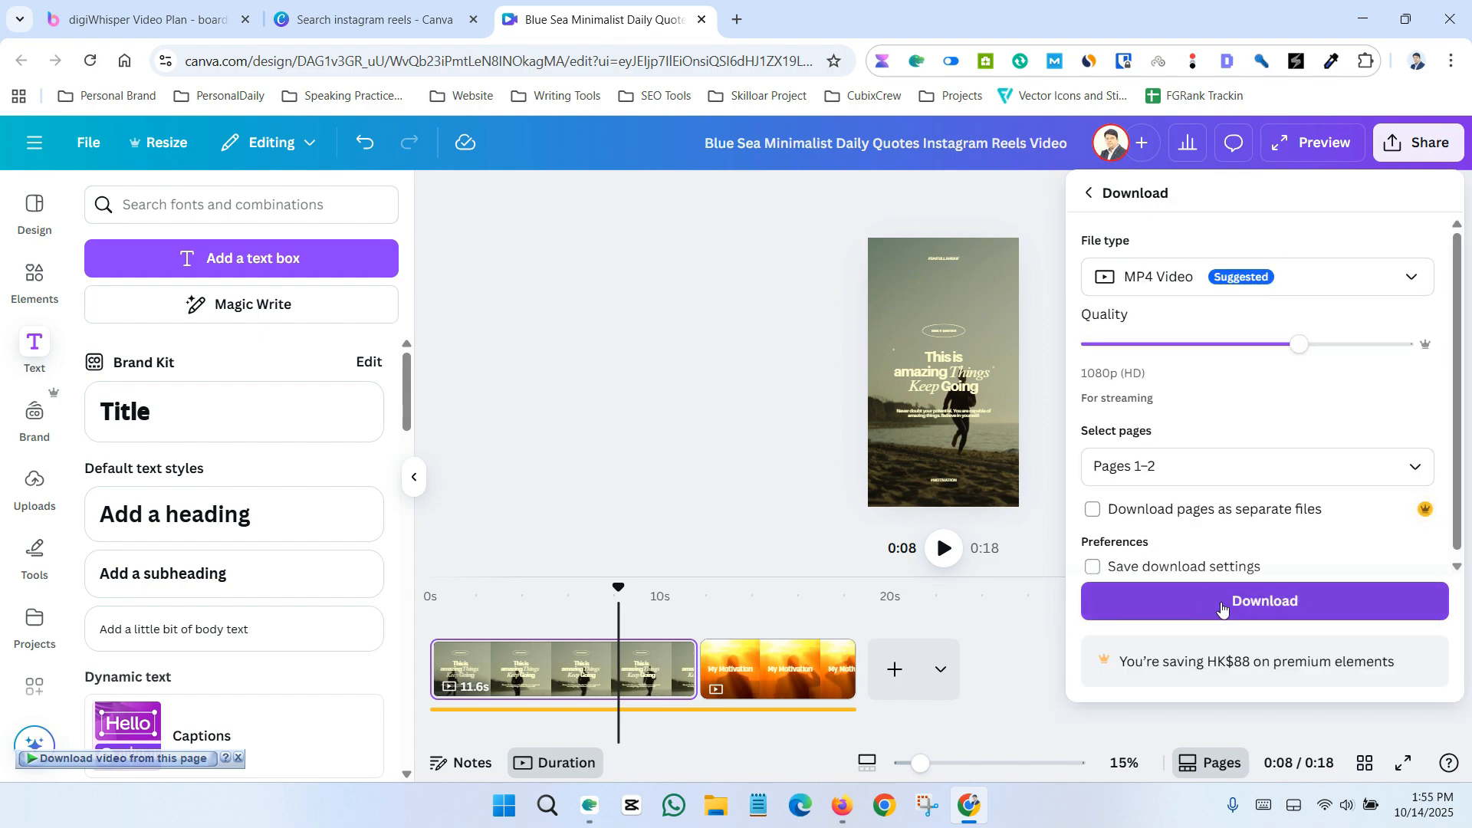
click(650, 434)
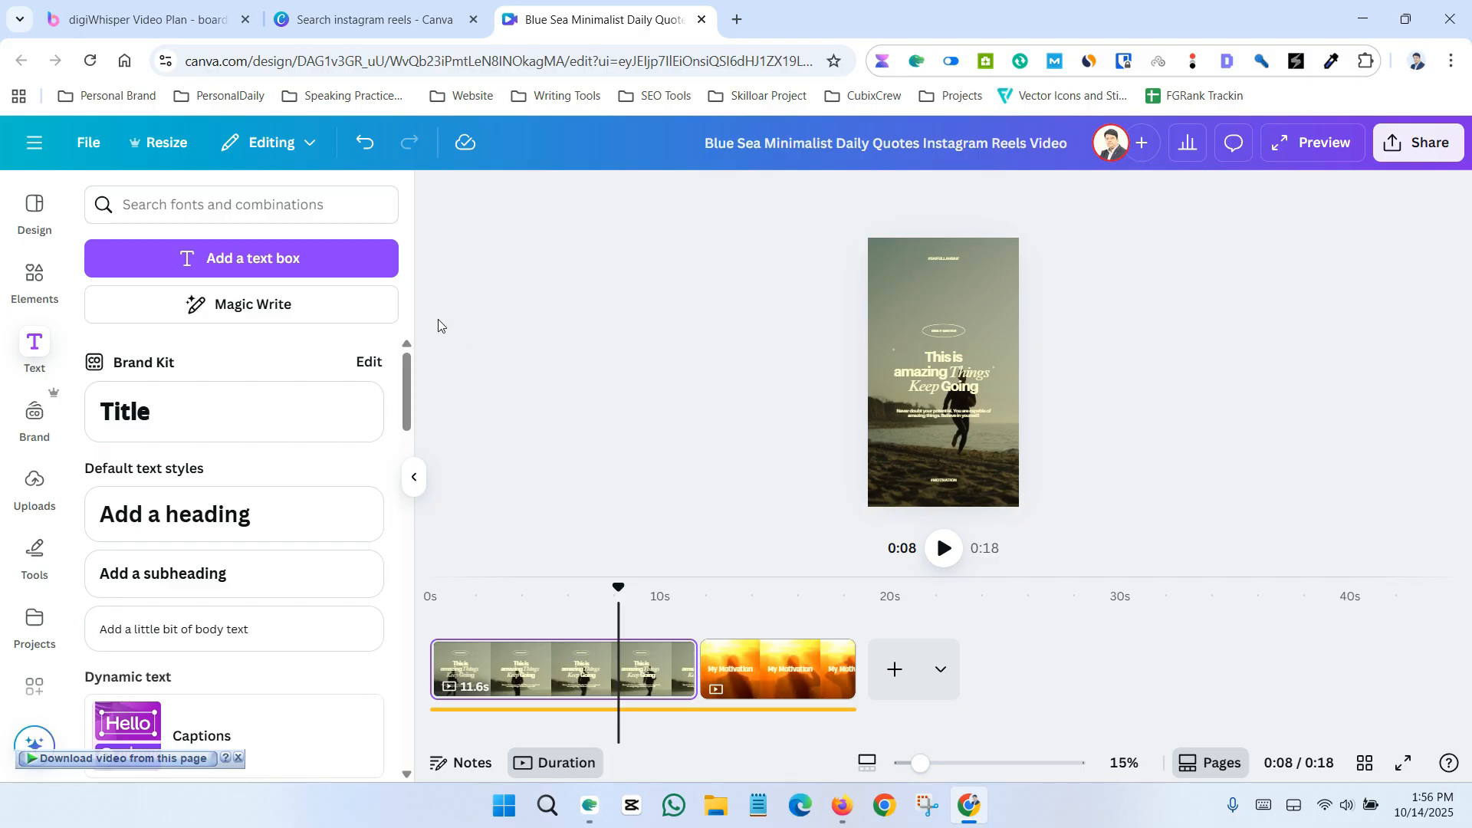
- Return to the Canva home page, start creating a new design and look through the suggested design types
click(38, 144)
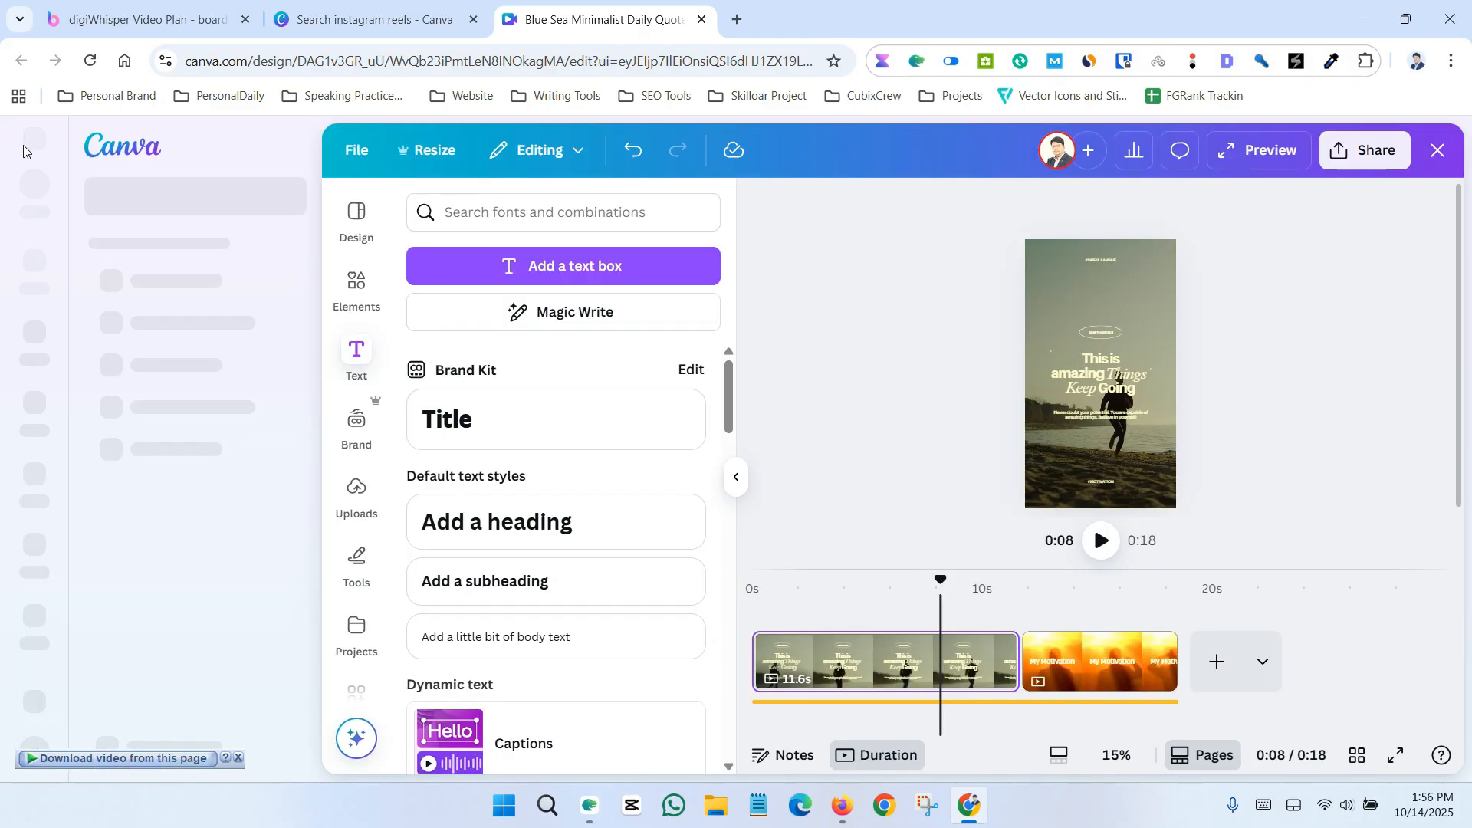
click(127, 150)
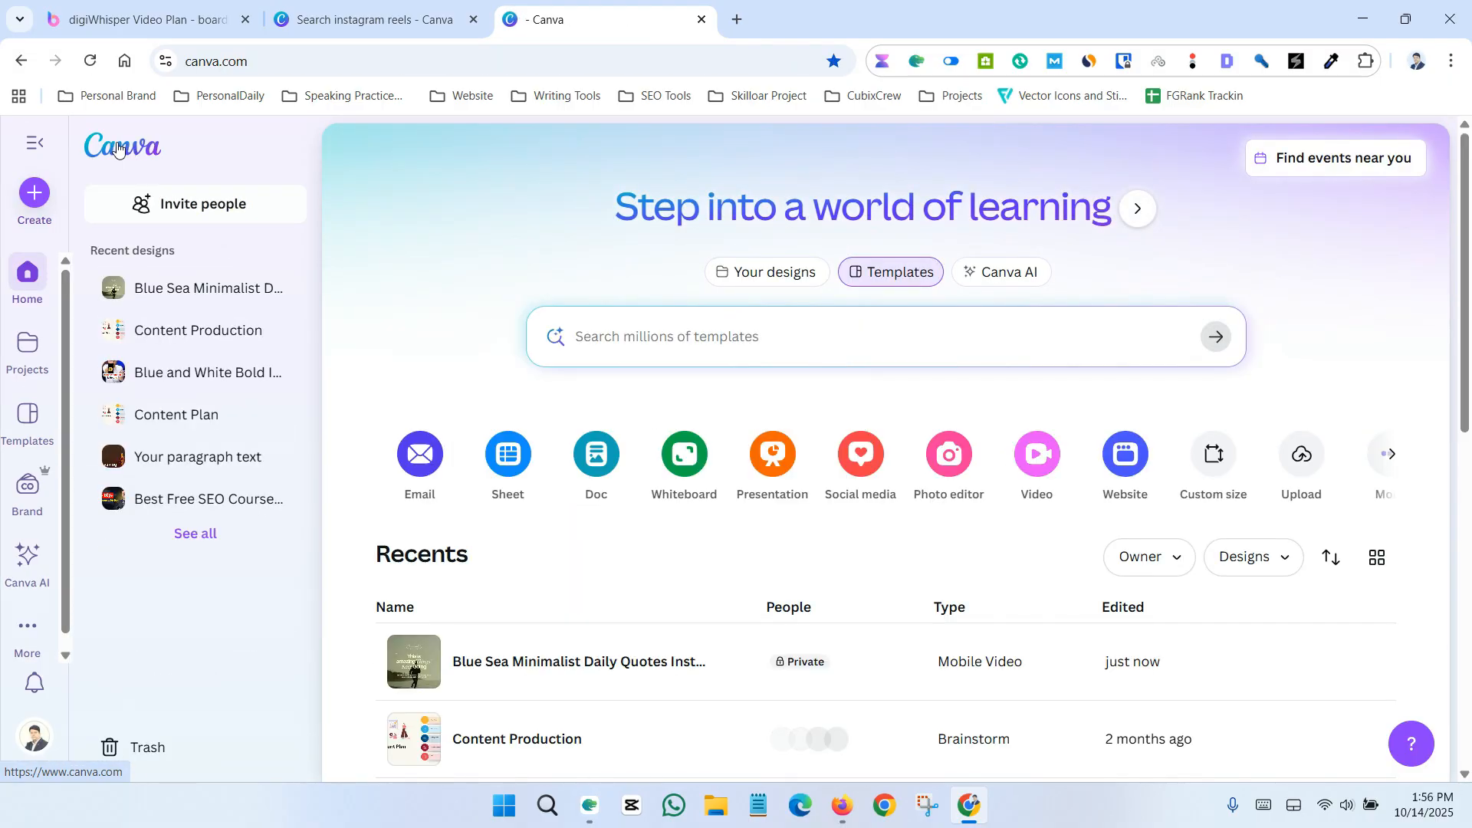
click(36, 200)
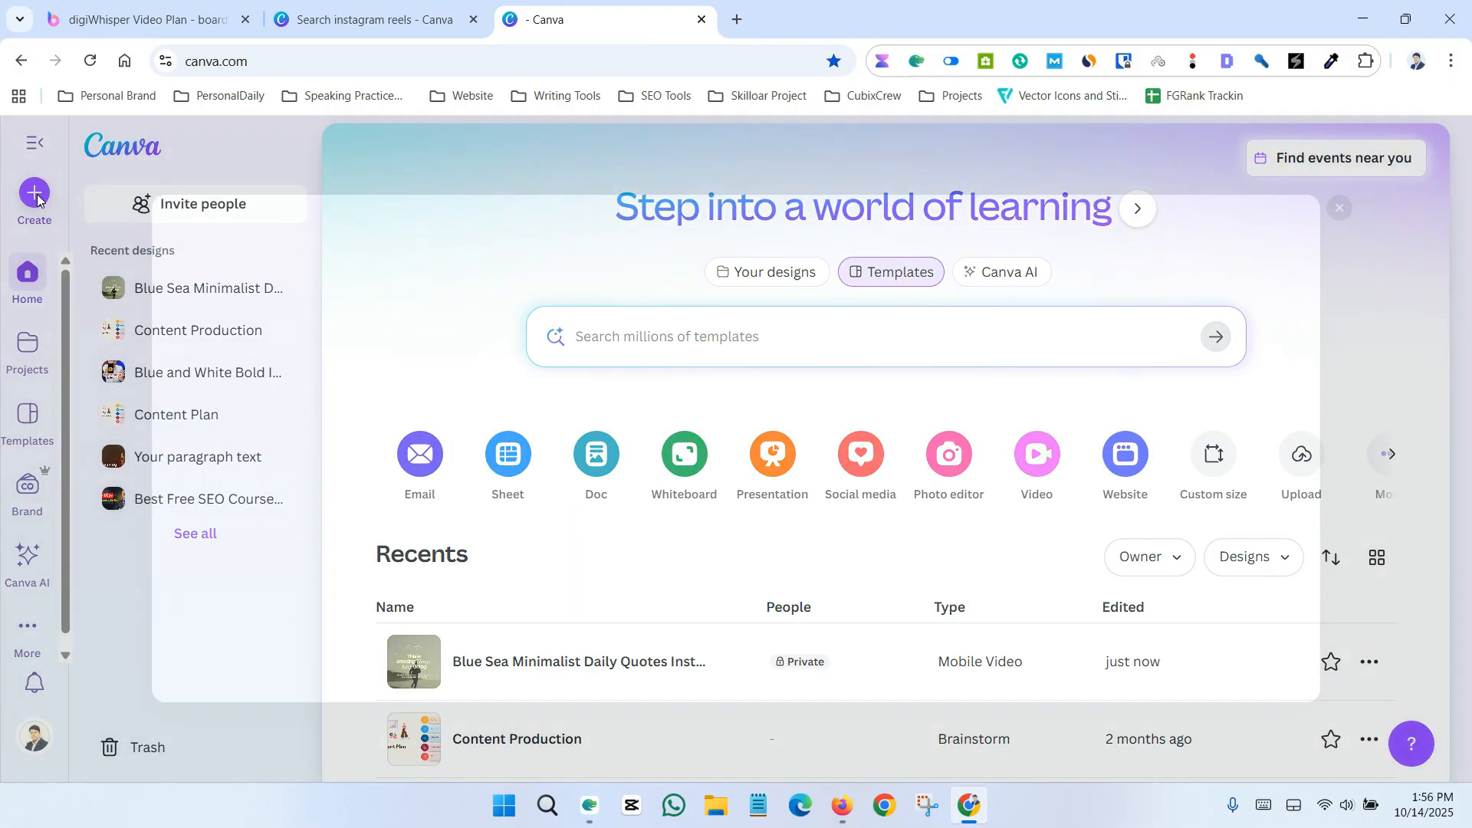
scroll(1150, 499, down, 1)
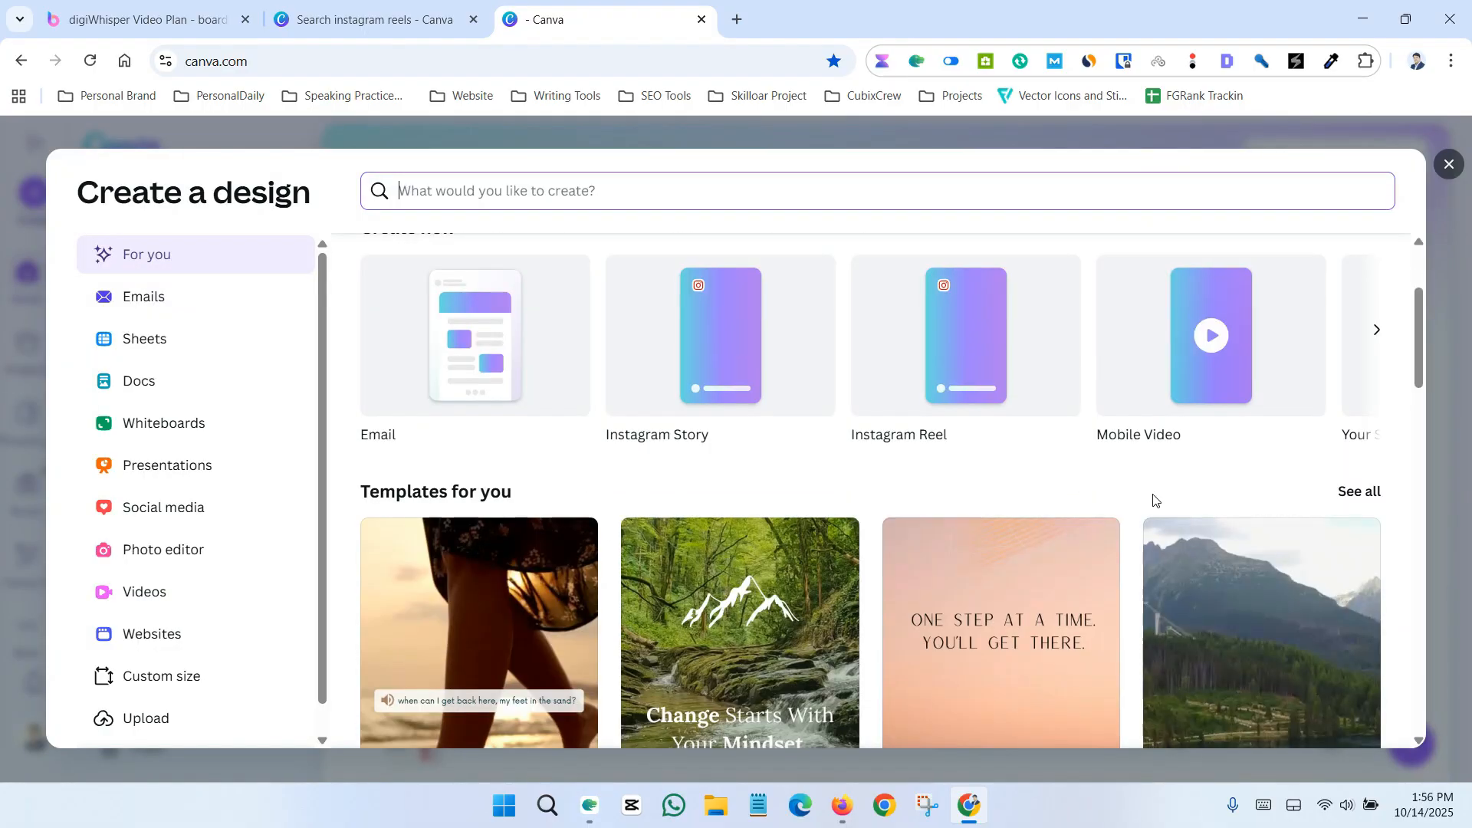
scroll(624, 509, up, 1)
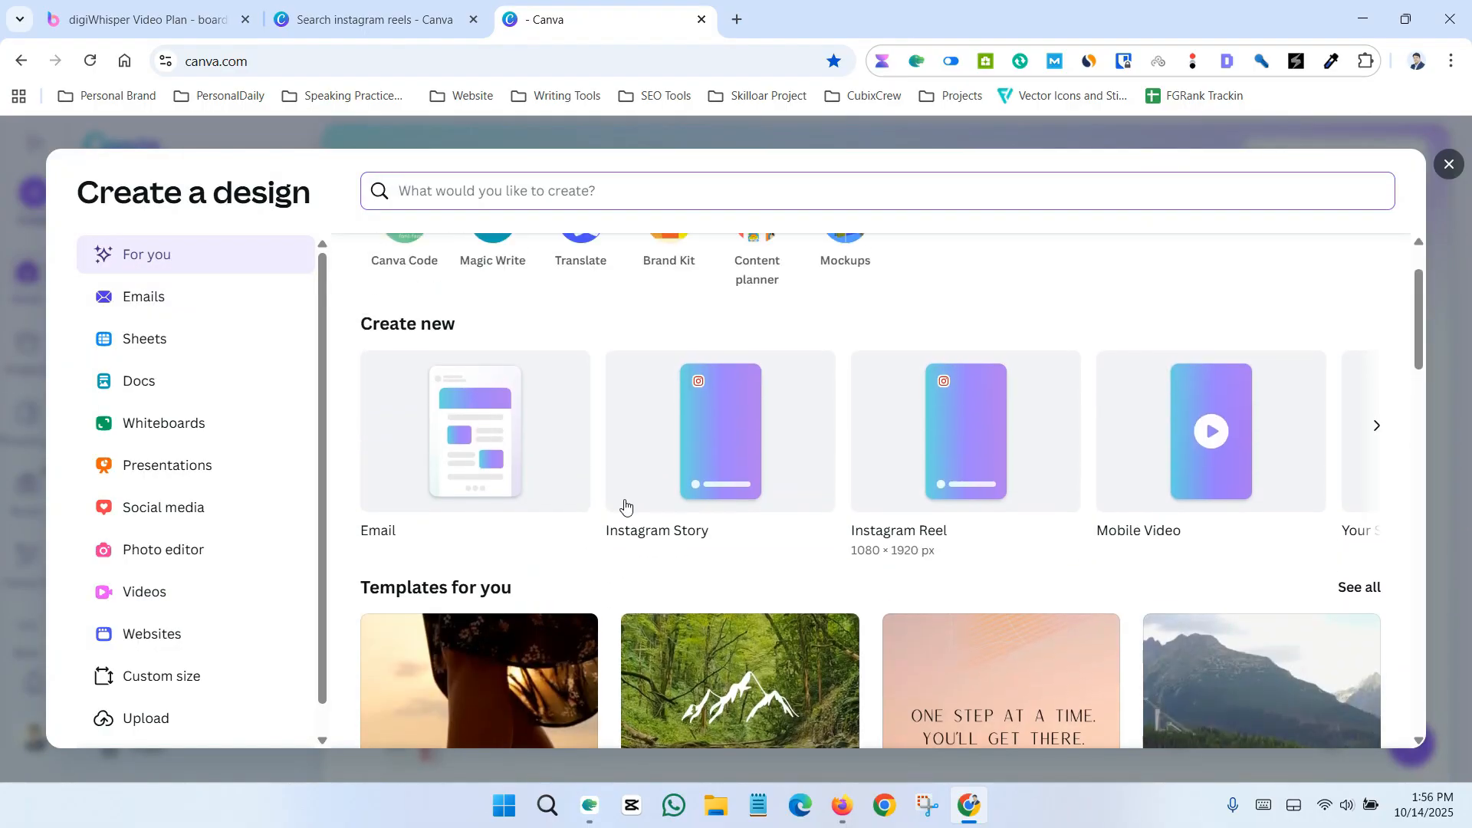
- Create a blank custom-size design 1080 px wide and 1920 px high, and close the Canva home page
click(146, 676)
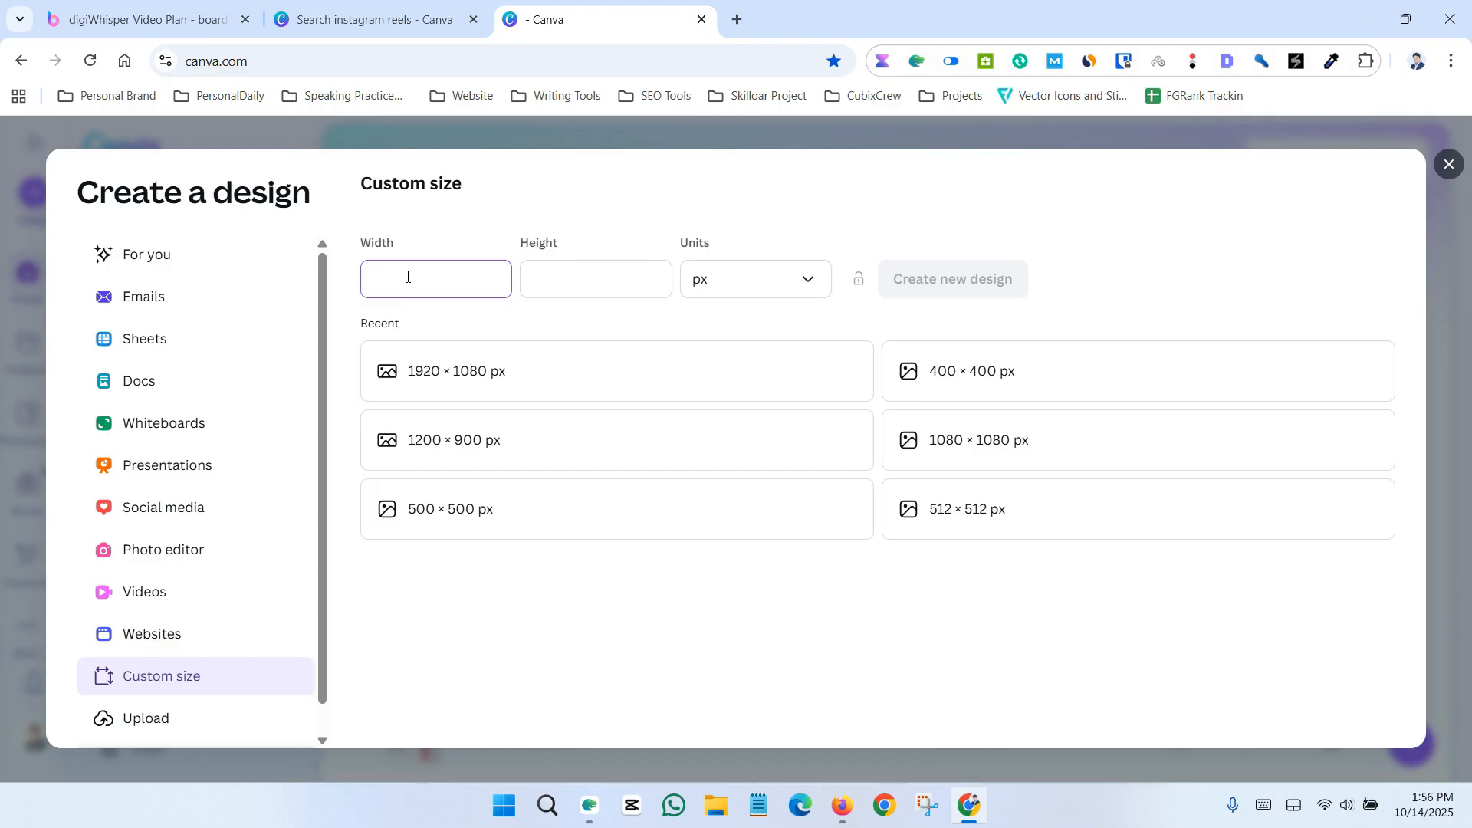
key(ctrl+a)
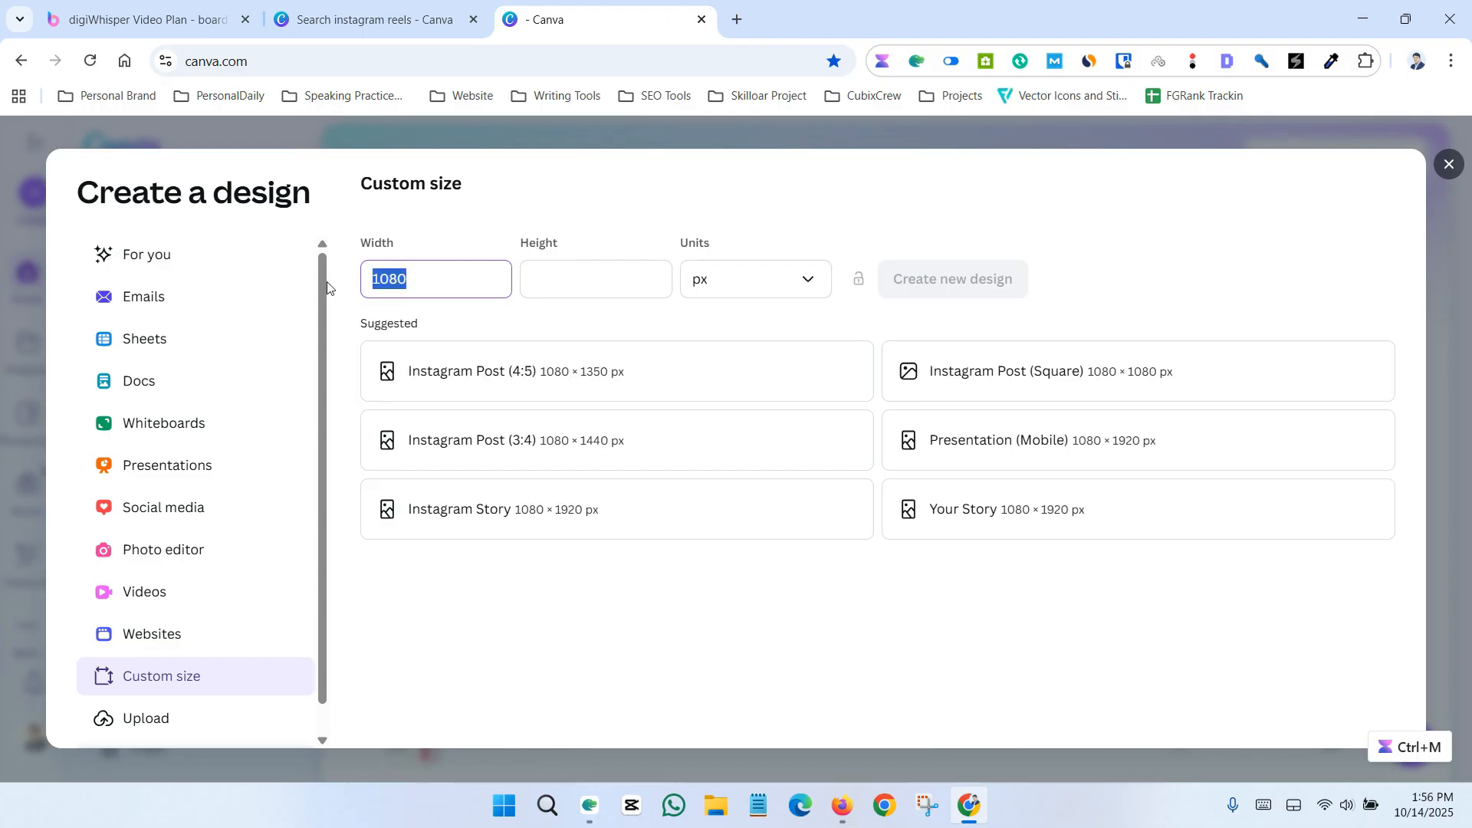
click(617, 281)
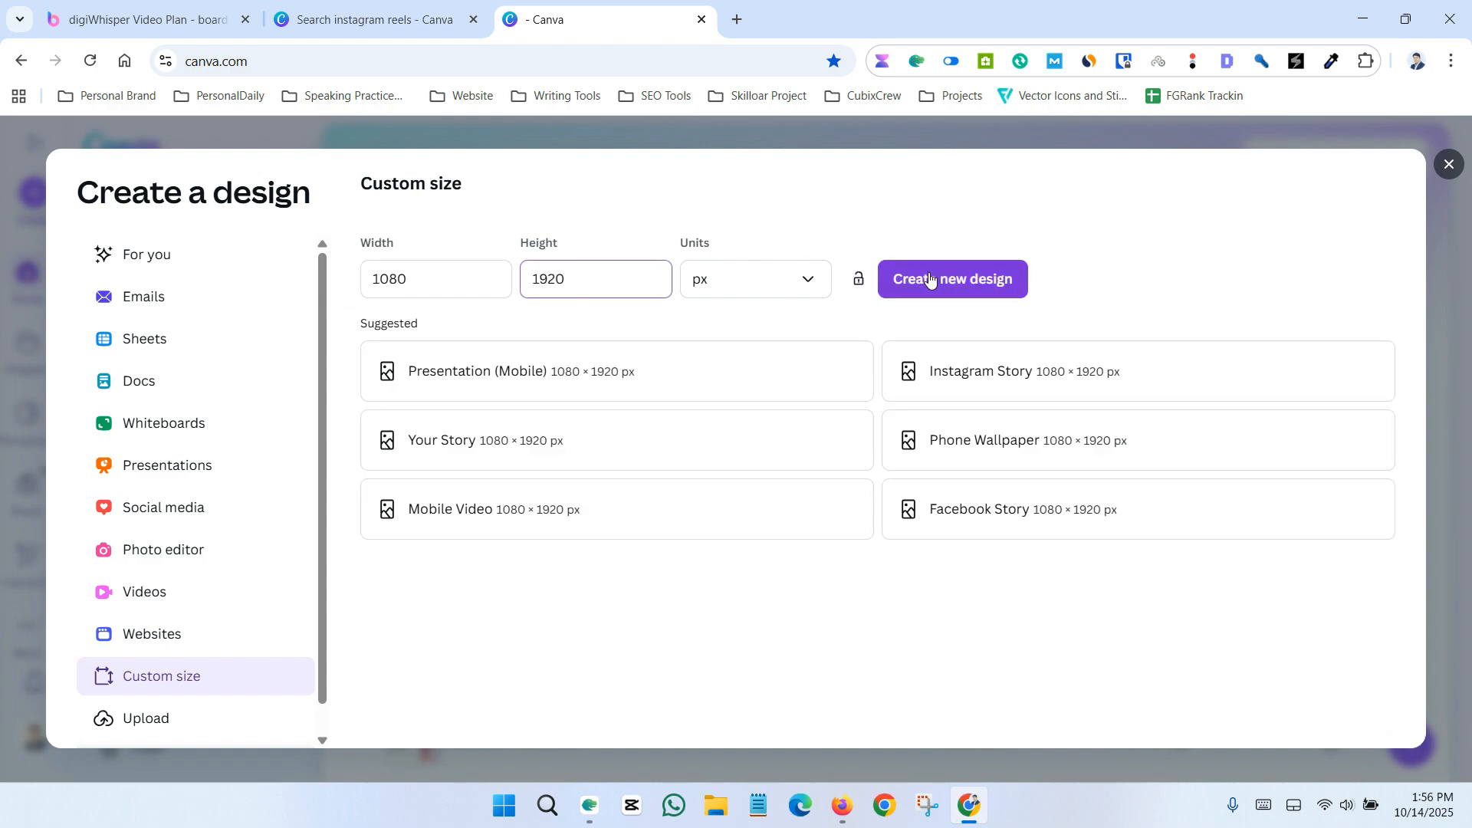
click(950, 279)
click(710, 29)
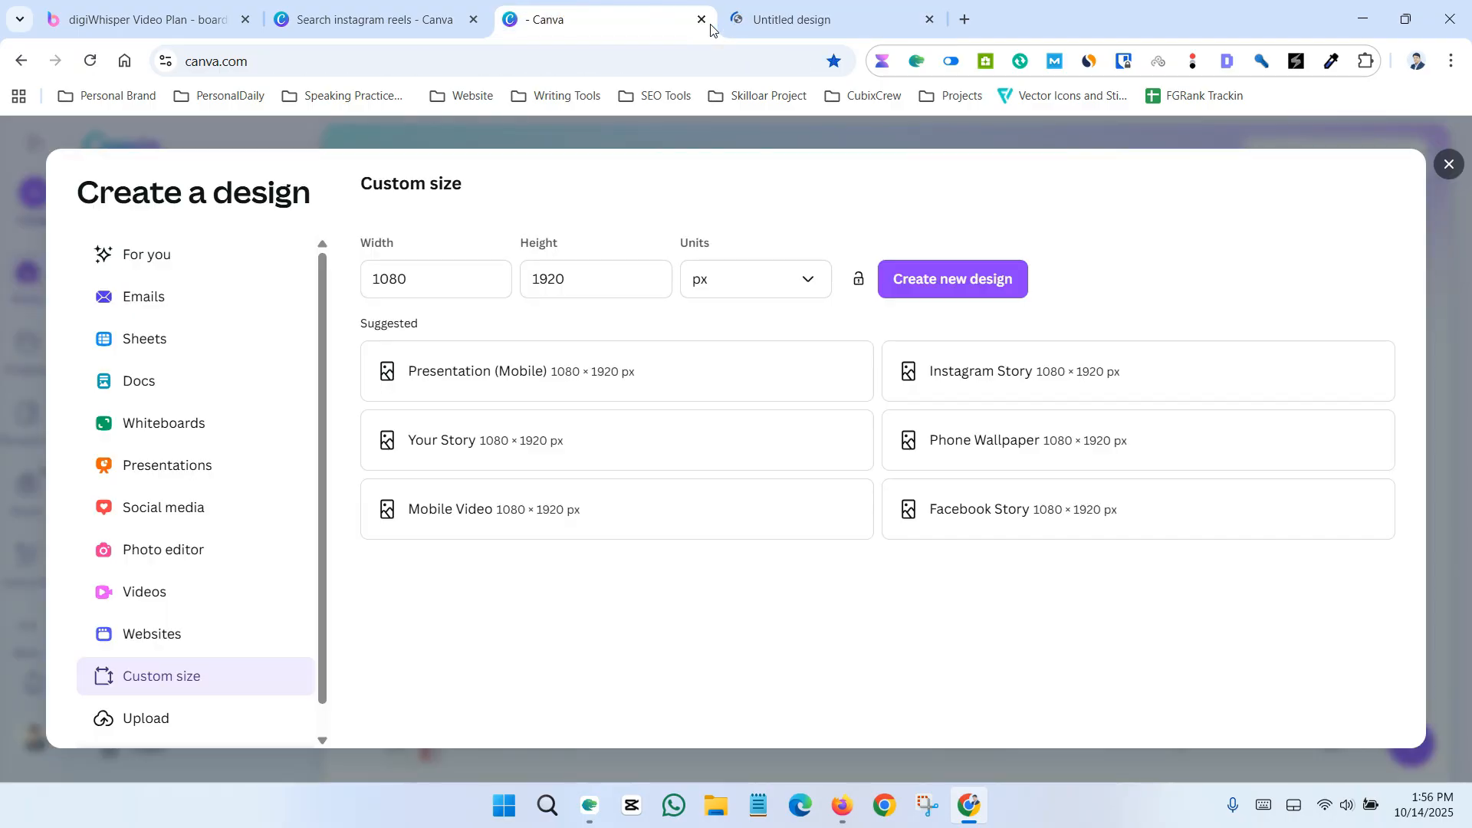
click(706, 27)
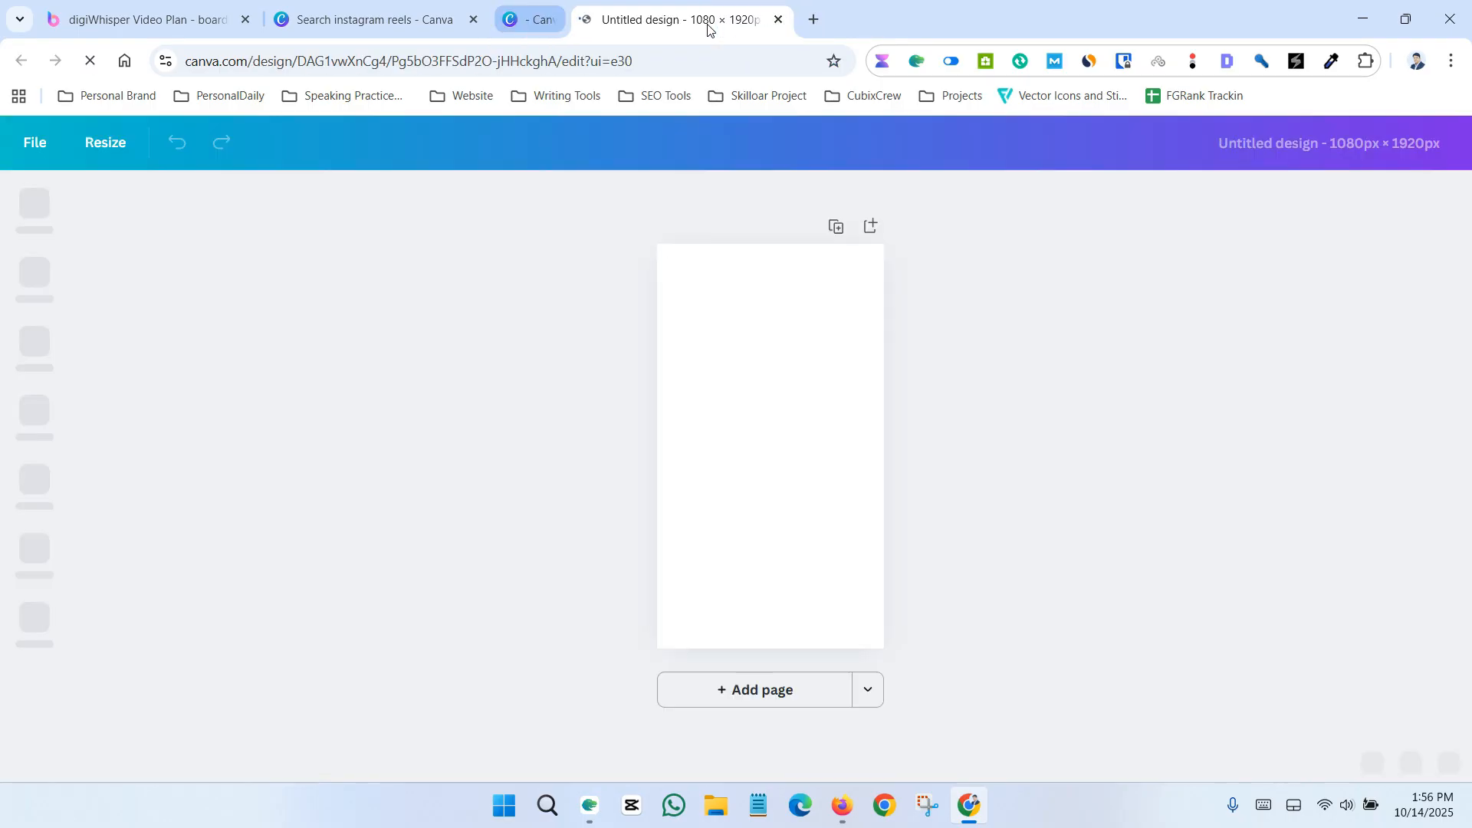
- Browse the suggested templates for the blank page
click(769, 445)
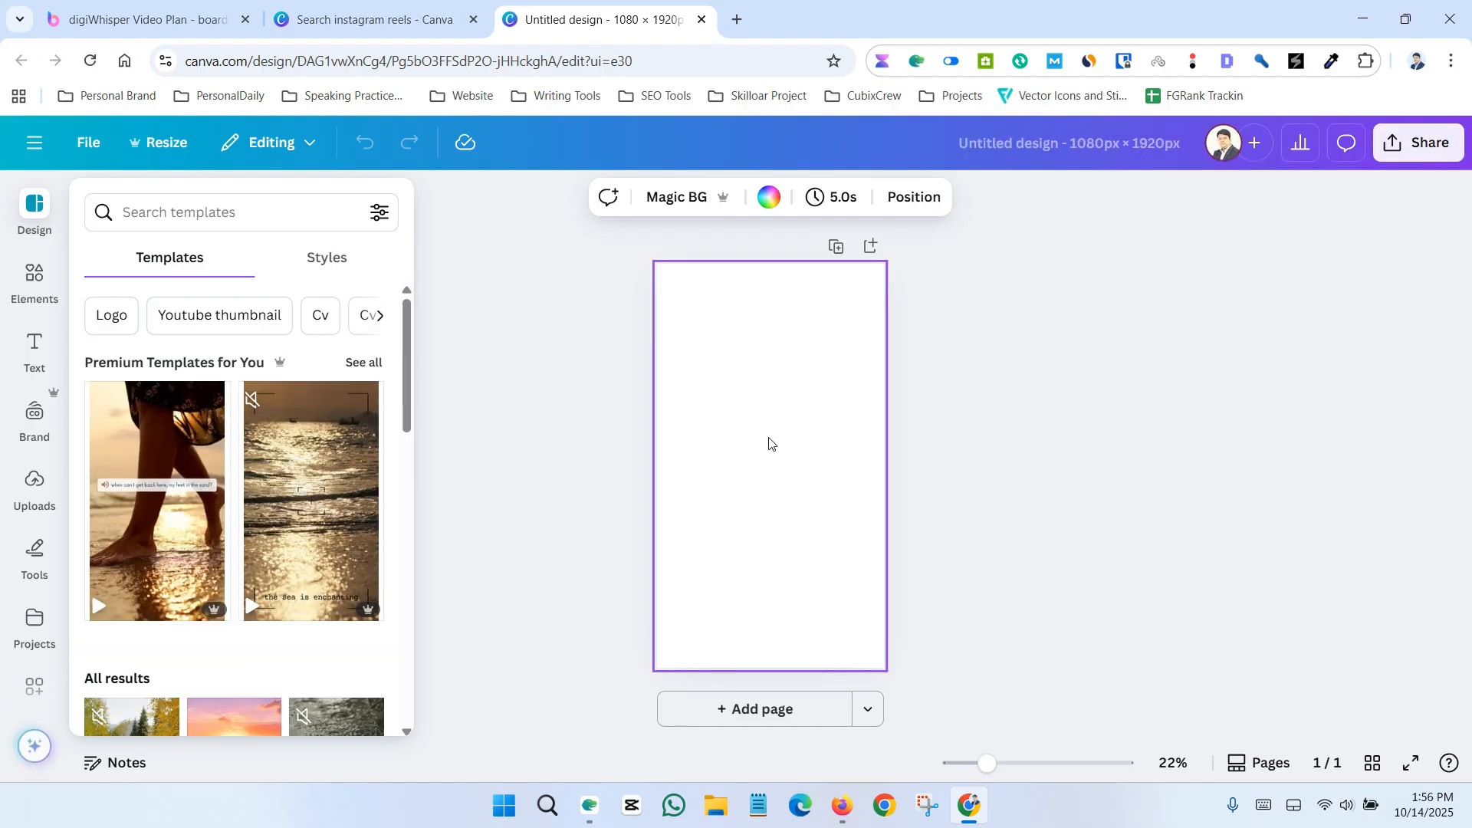
click(767, 456)
click(32, 283)
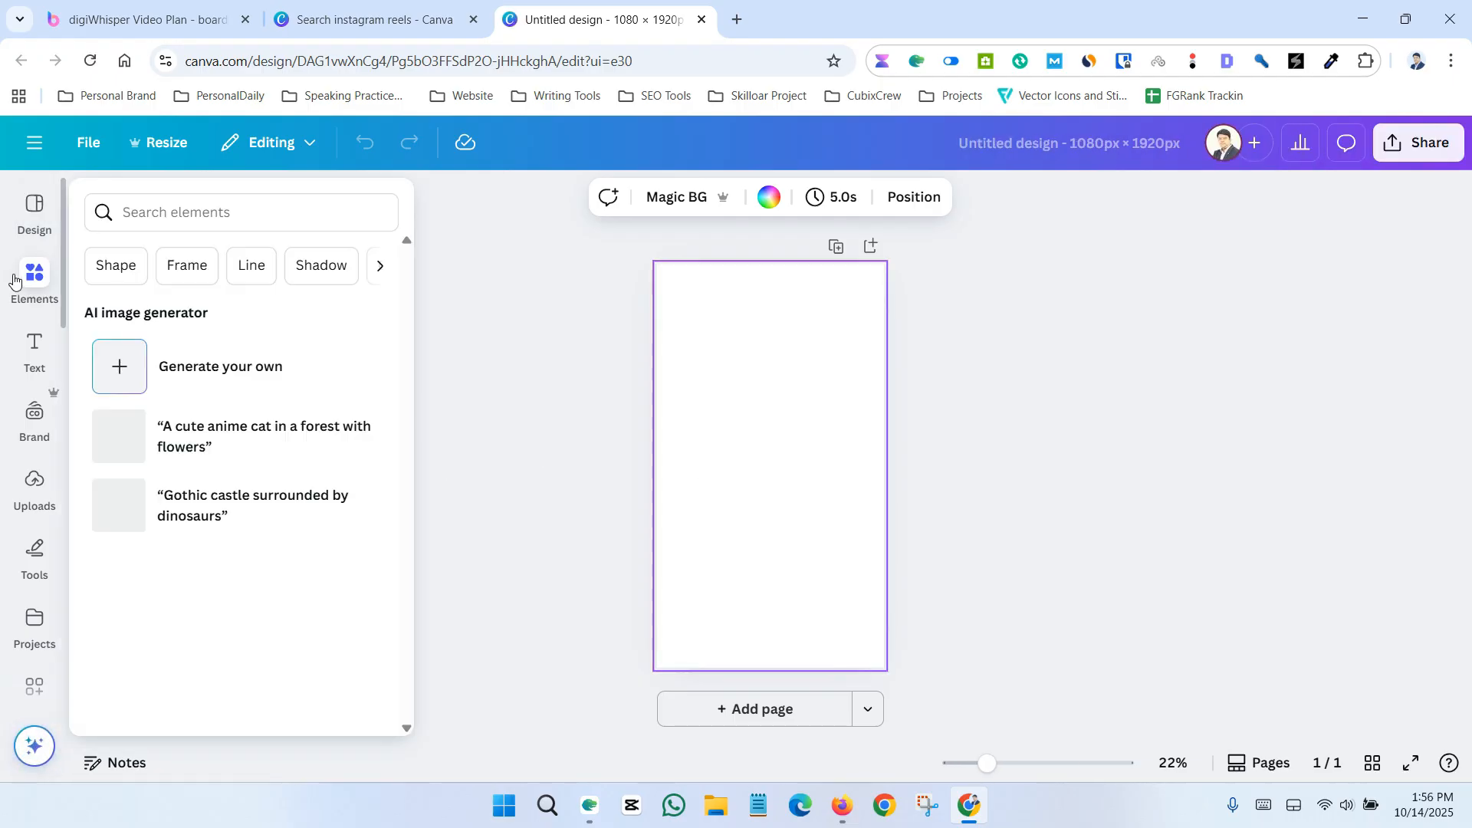
click(36, 210)
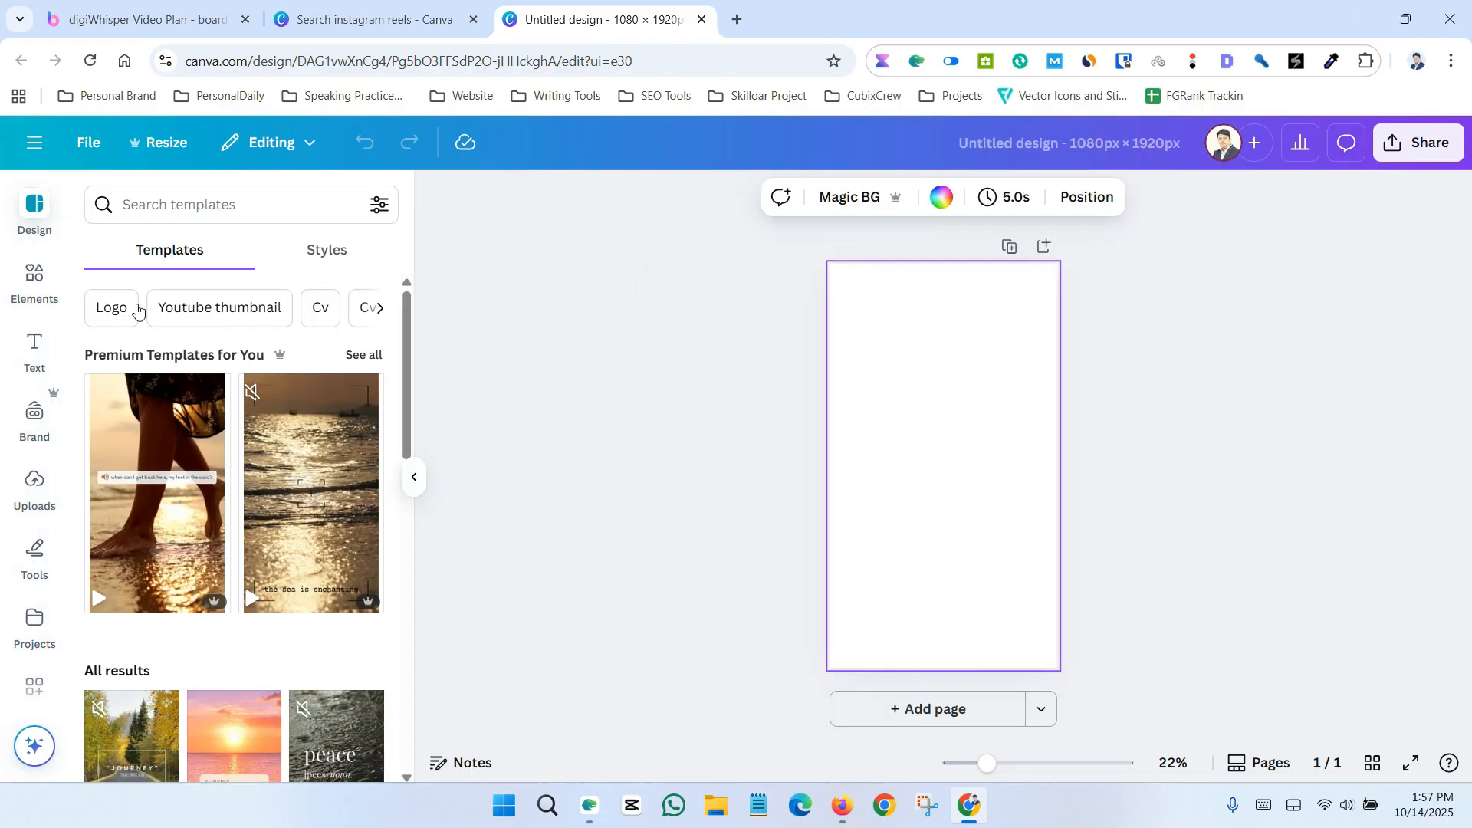
scroll(245, 445, down, 4)
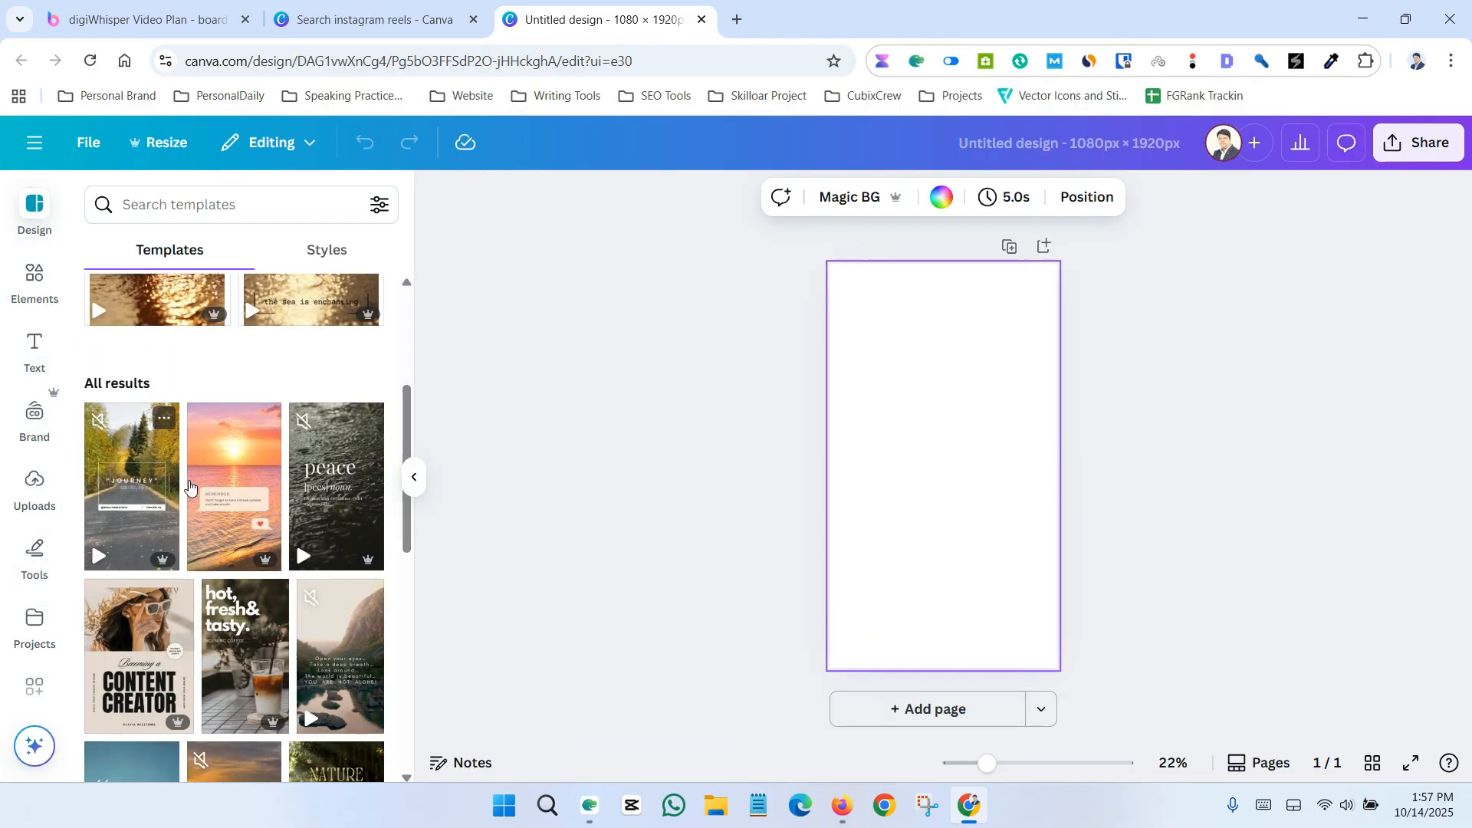
scroll(270, 477, down, 6)
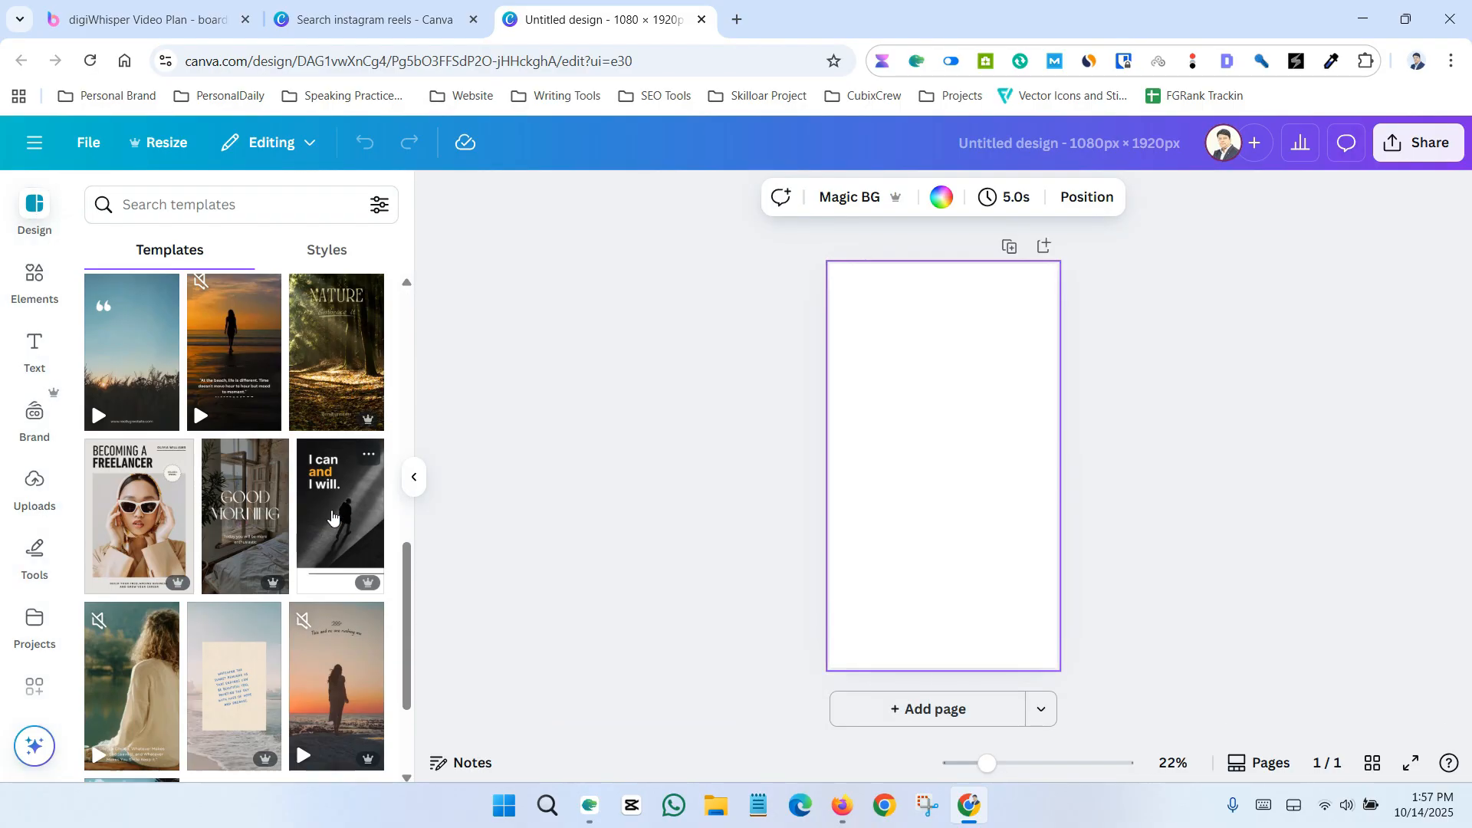
scroll(321, 576, down, 2)
scroll(322, 575, up, 15)
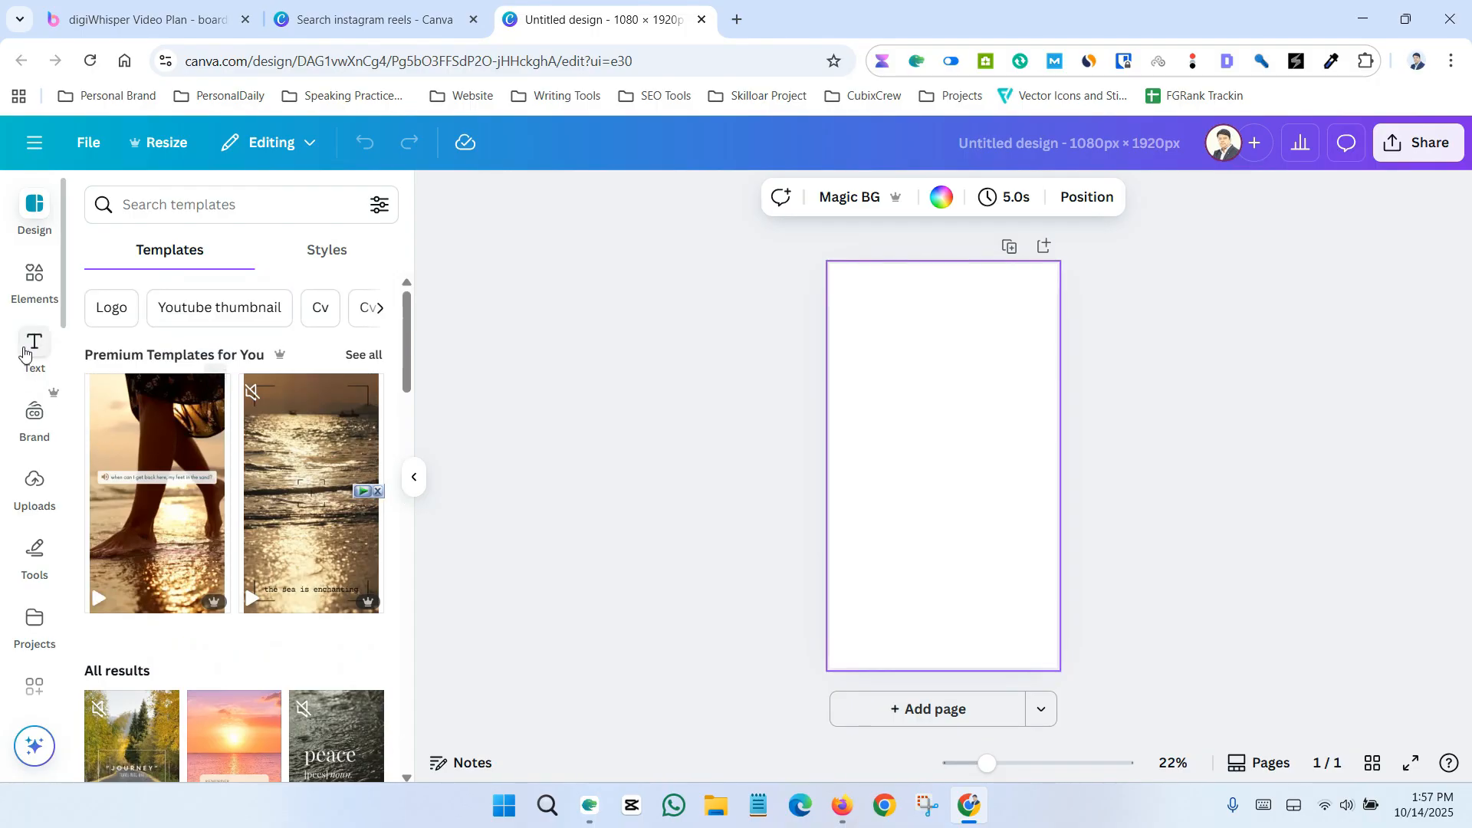
- Search the elements for "motivation" and limit the results to photos
click(35, 276)
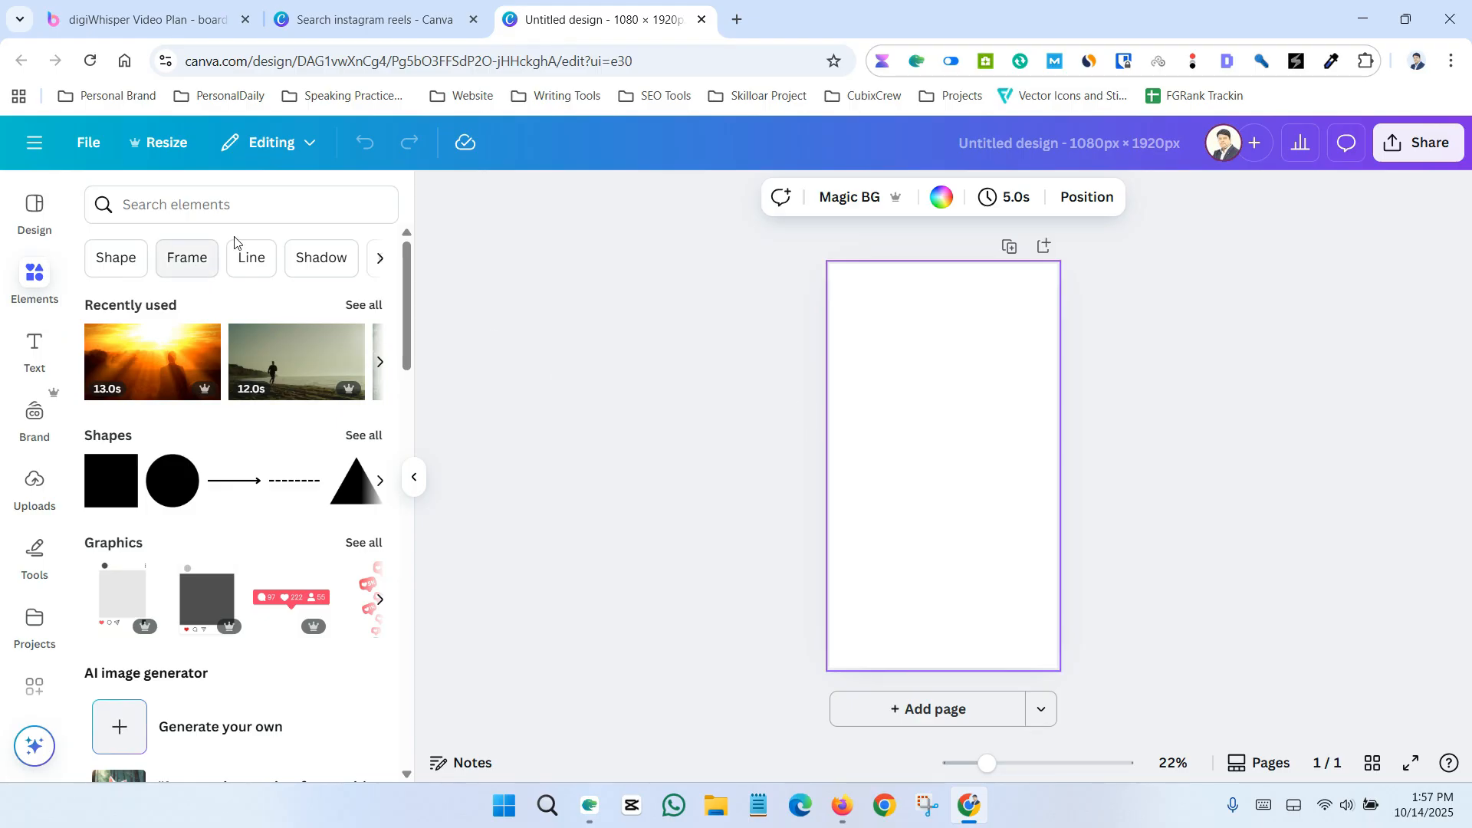
click(190, 204)
text(moti)
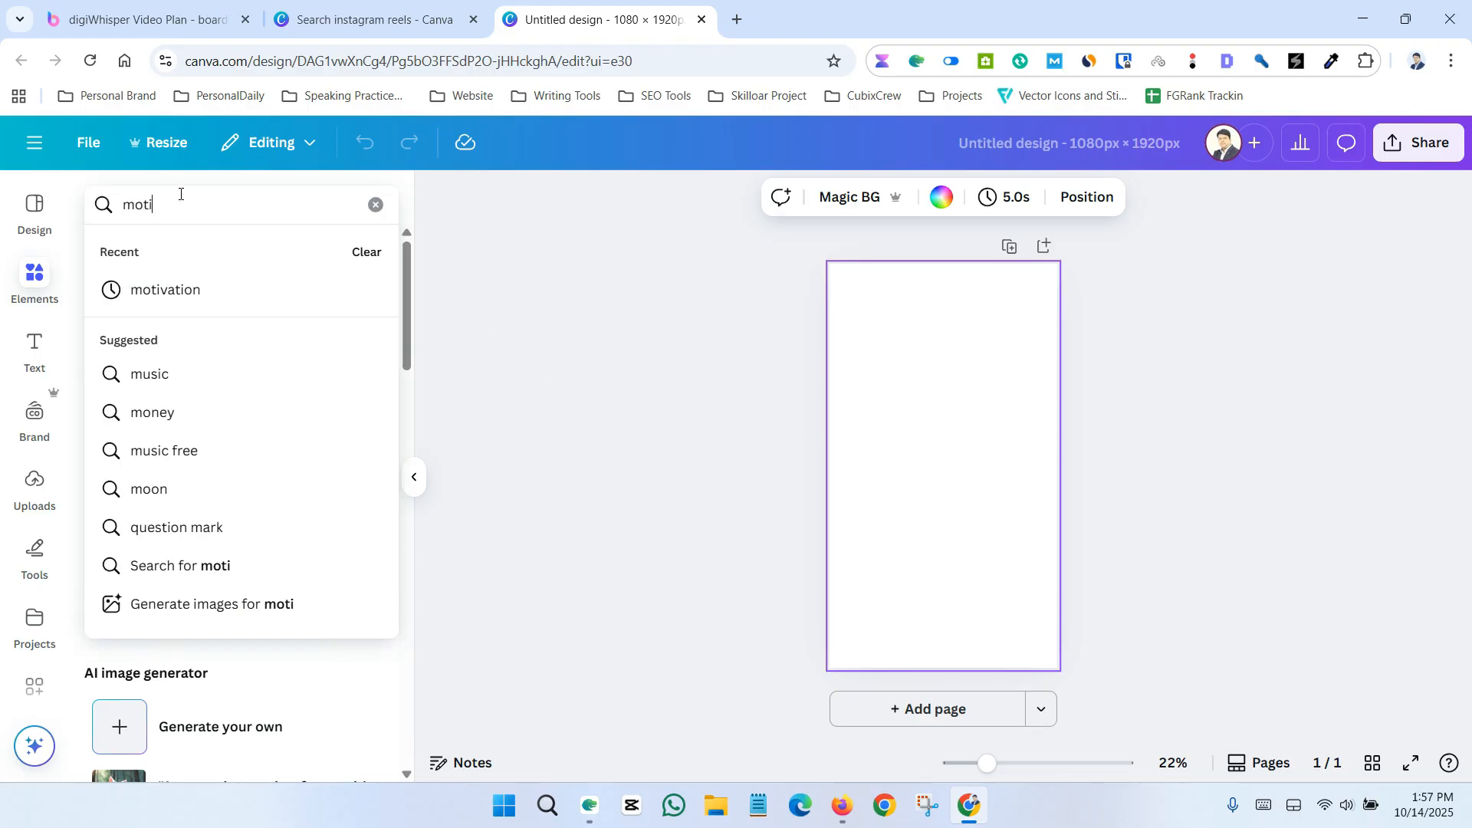
text(vation)
key(Return)
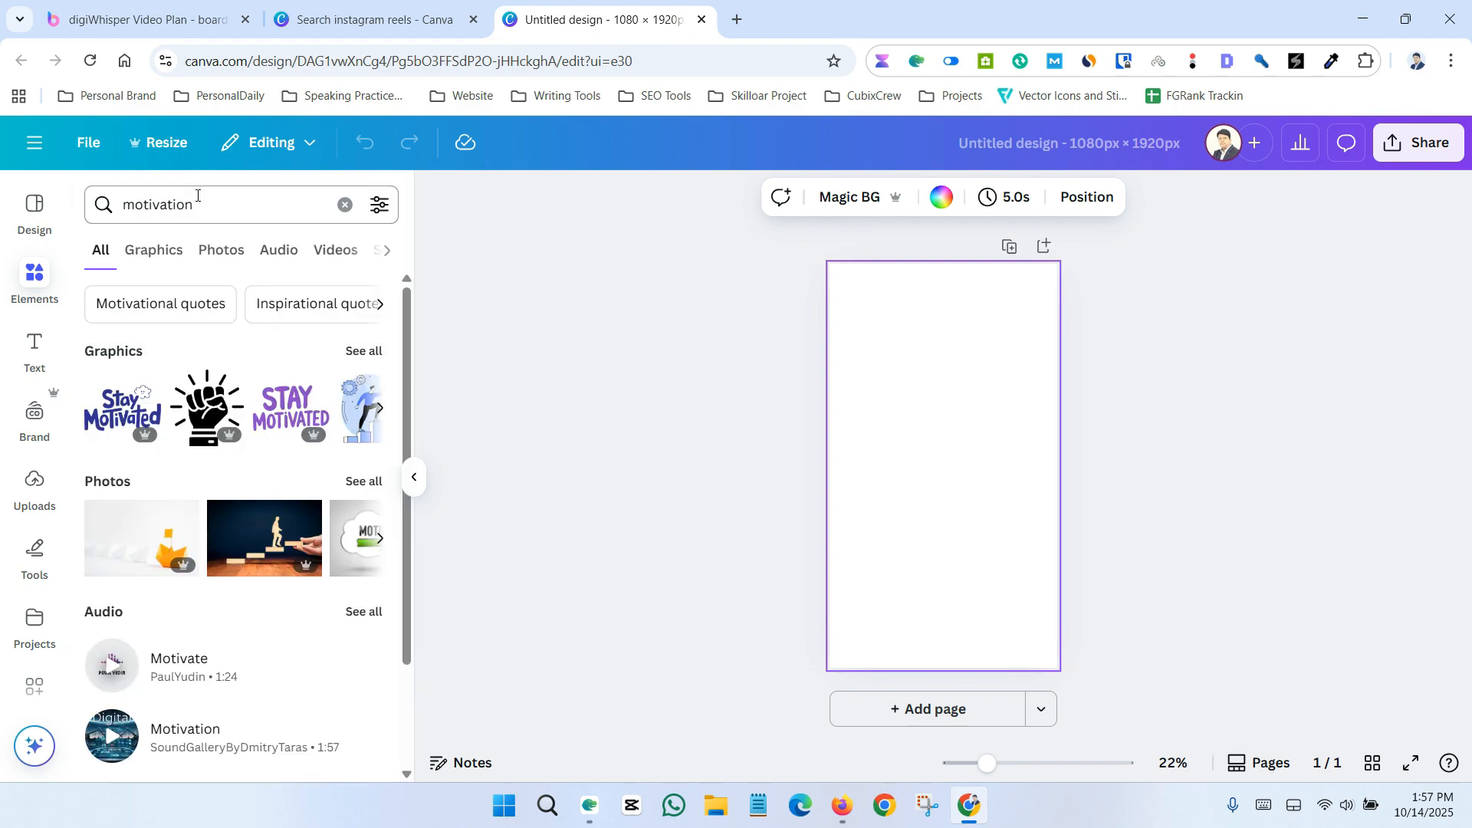
click(214, 249)
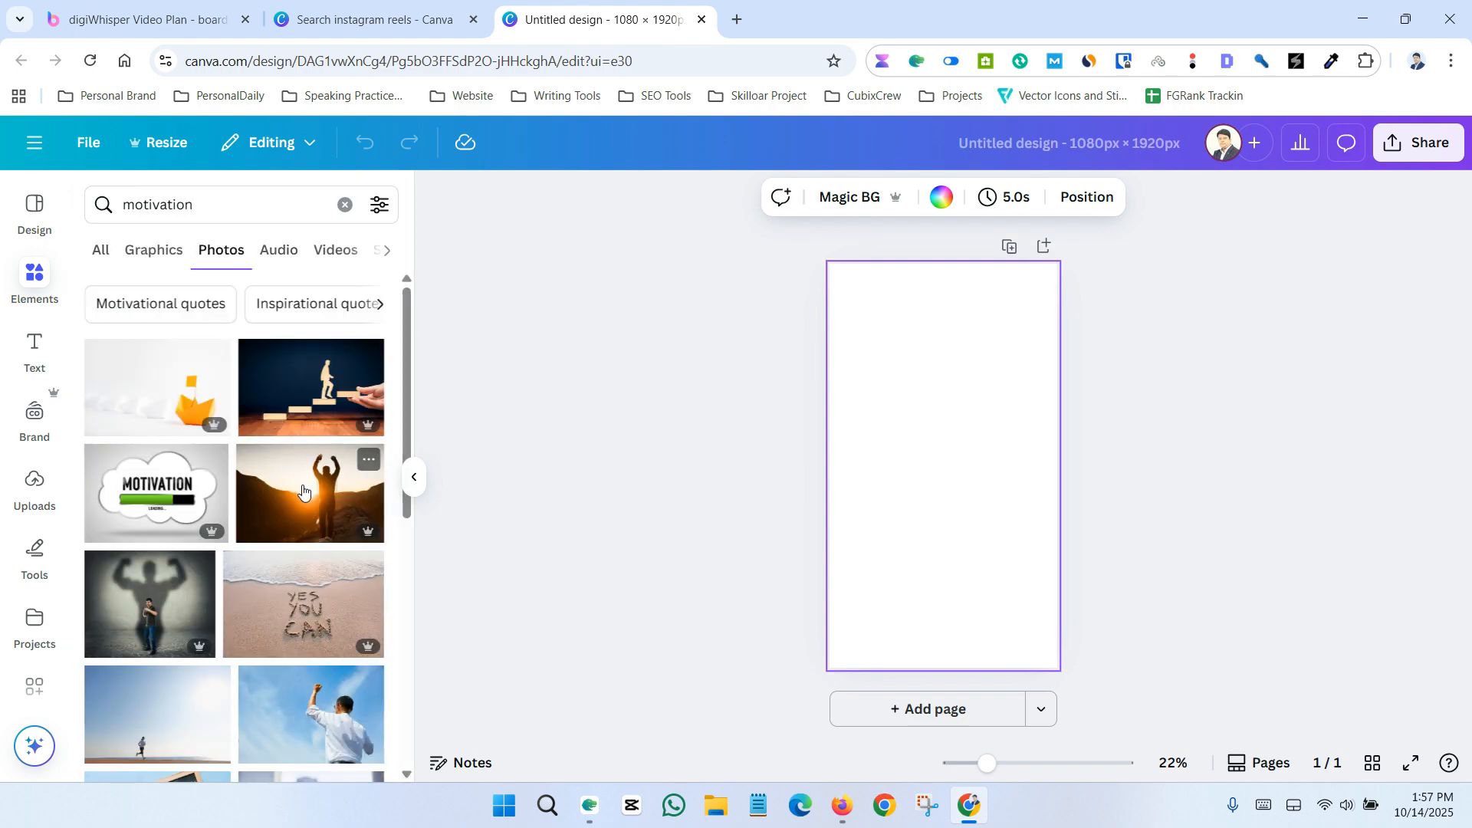
- Add the photo of a climber on a rock against a cloudy golden sky and set it as the page background
scroll(305, 484, down, 3)
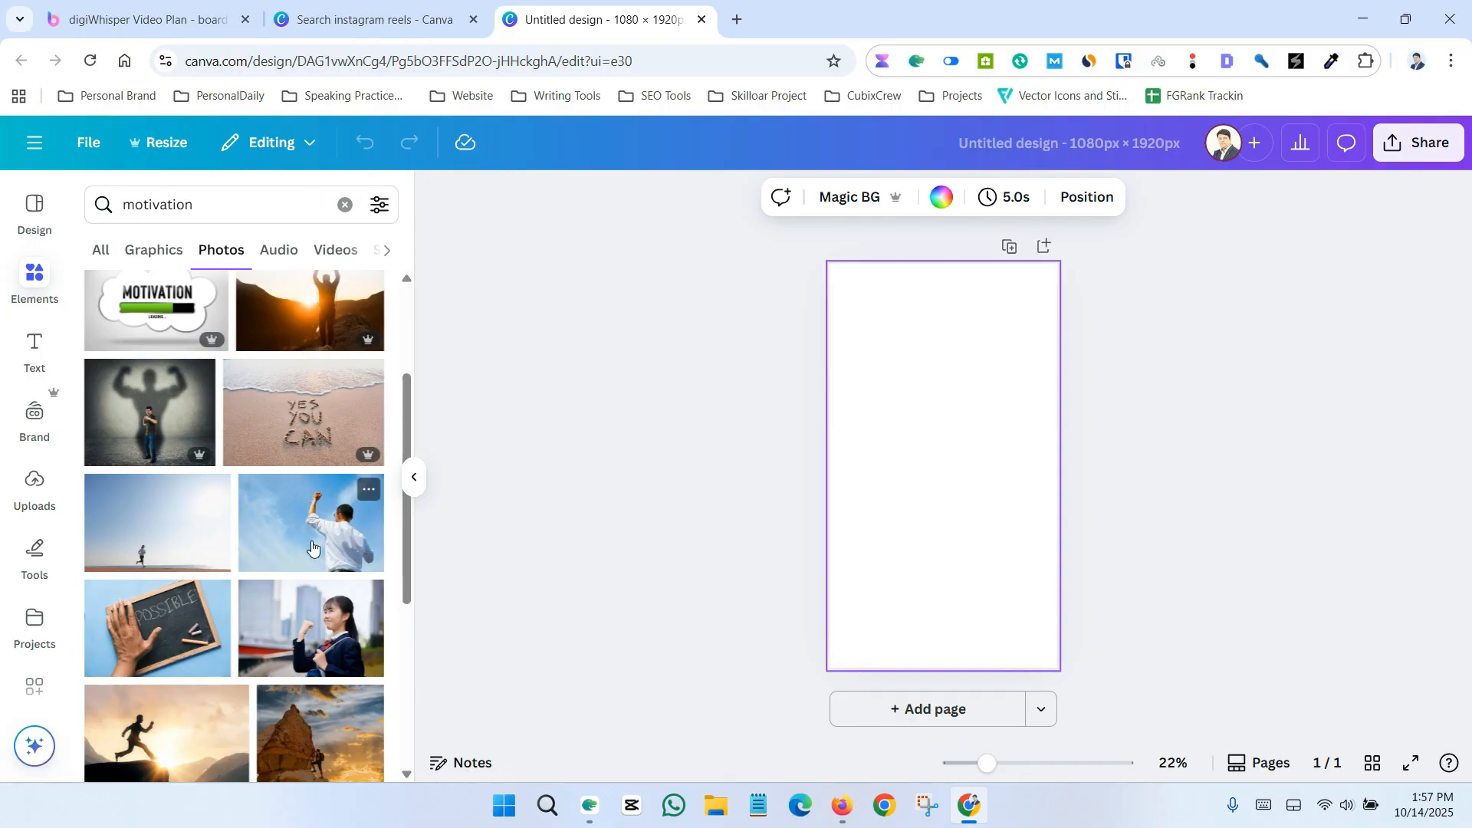
scroll(312, 547, down, 6)
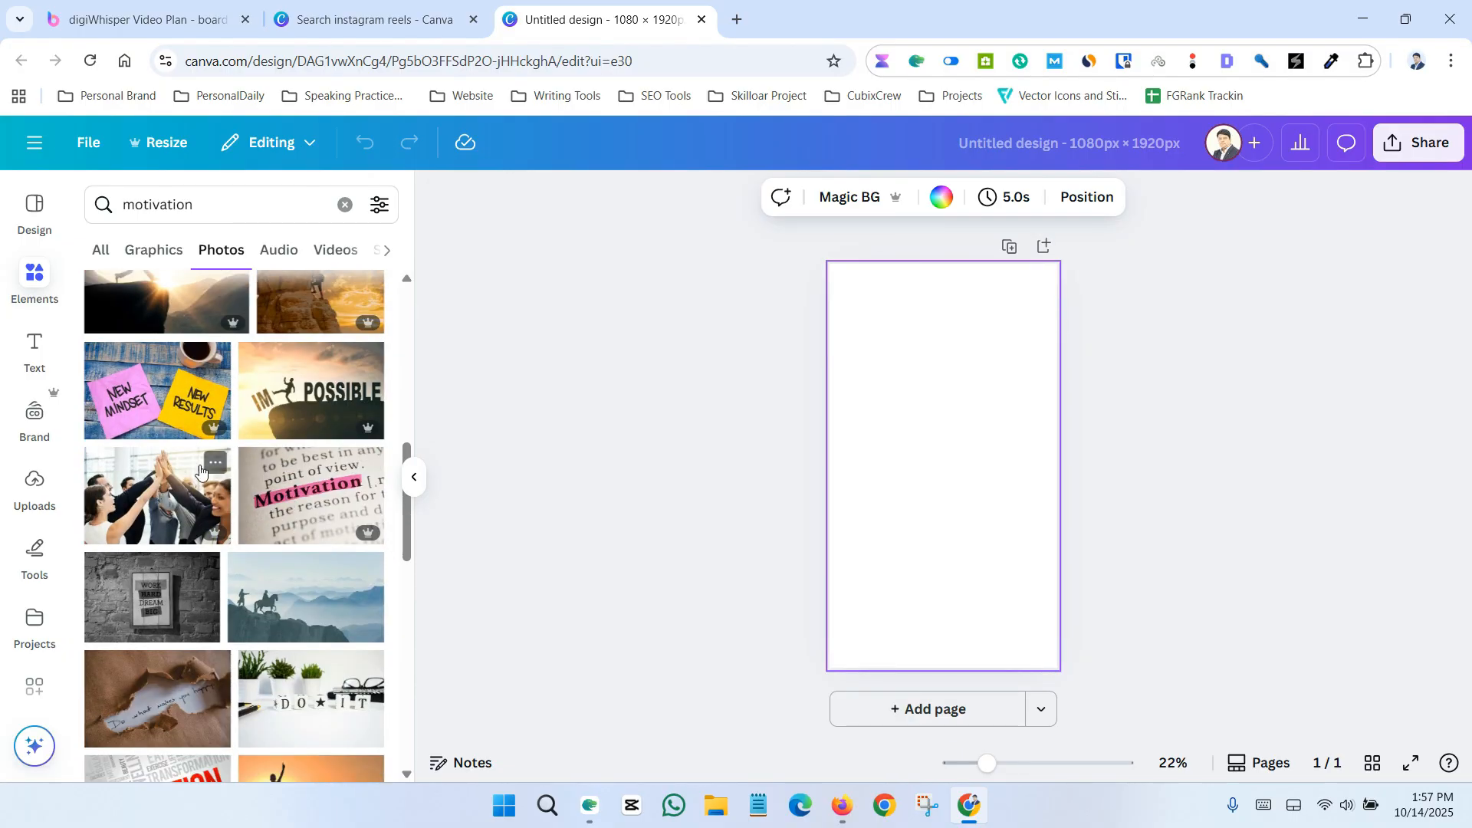
scroll(288, 427, up, 1)
click(324, 389)
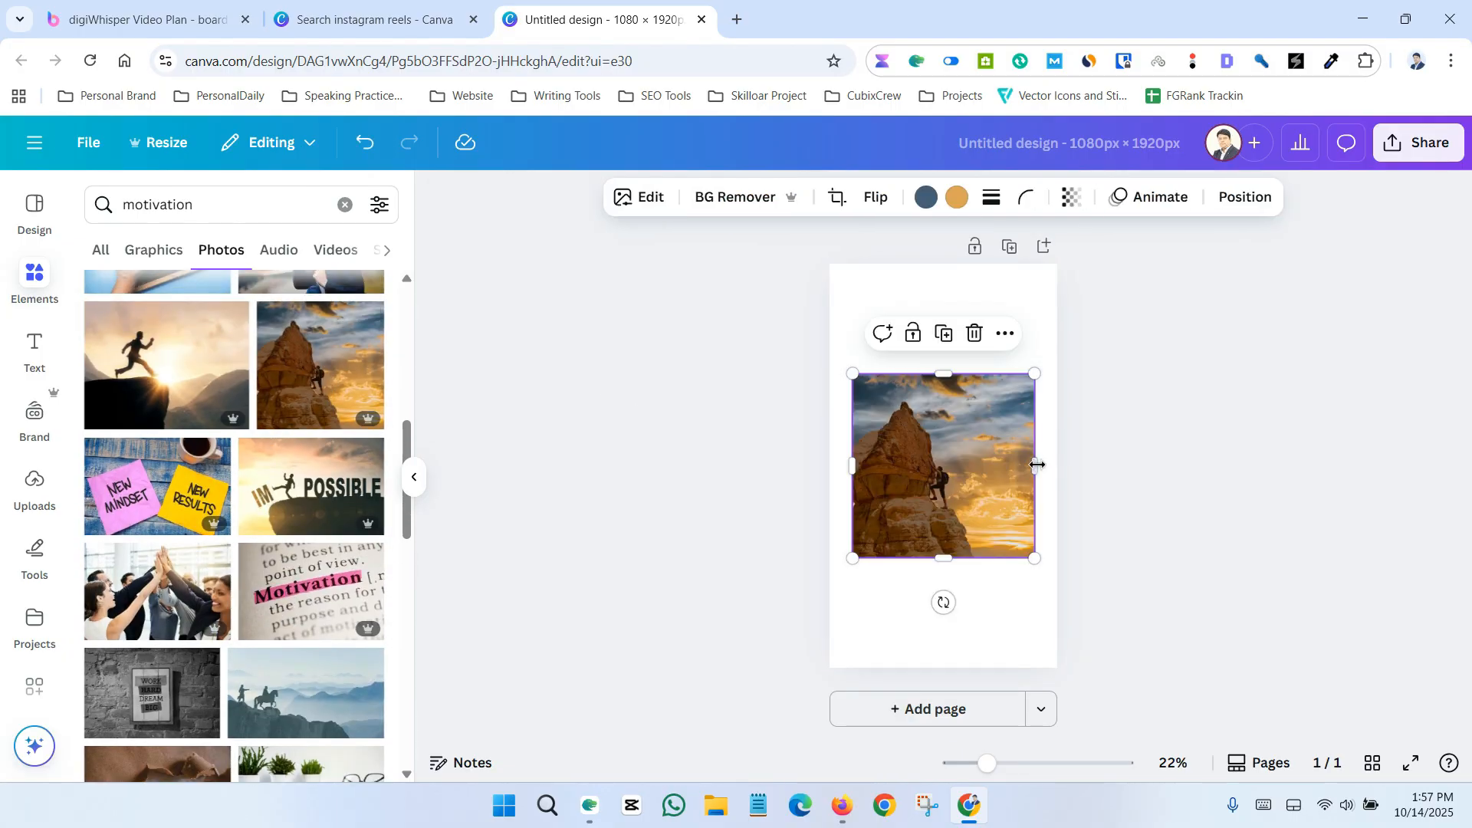
right_click(969, 464)
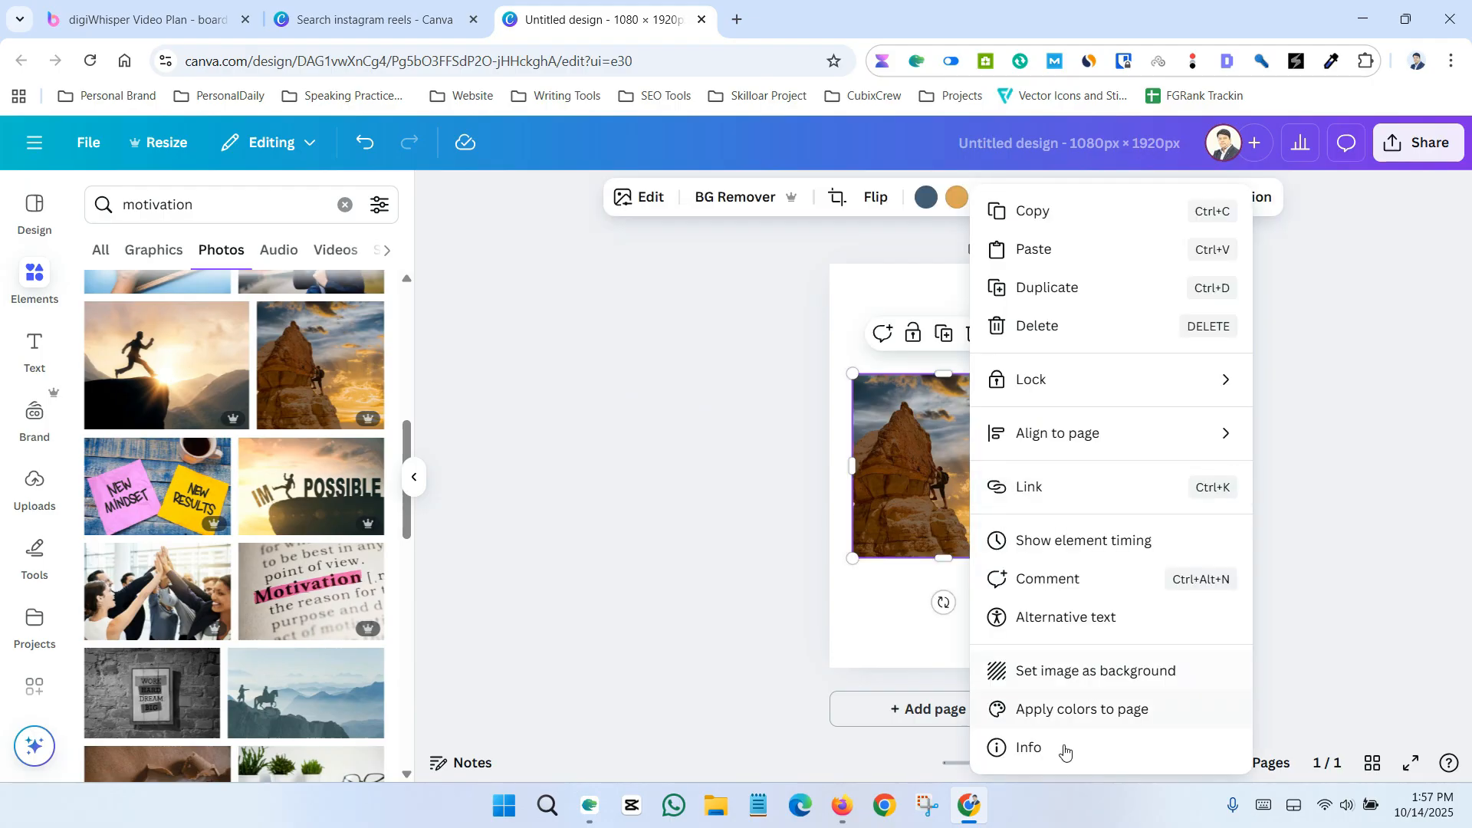
click(1065, 672)
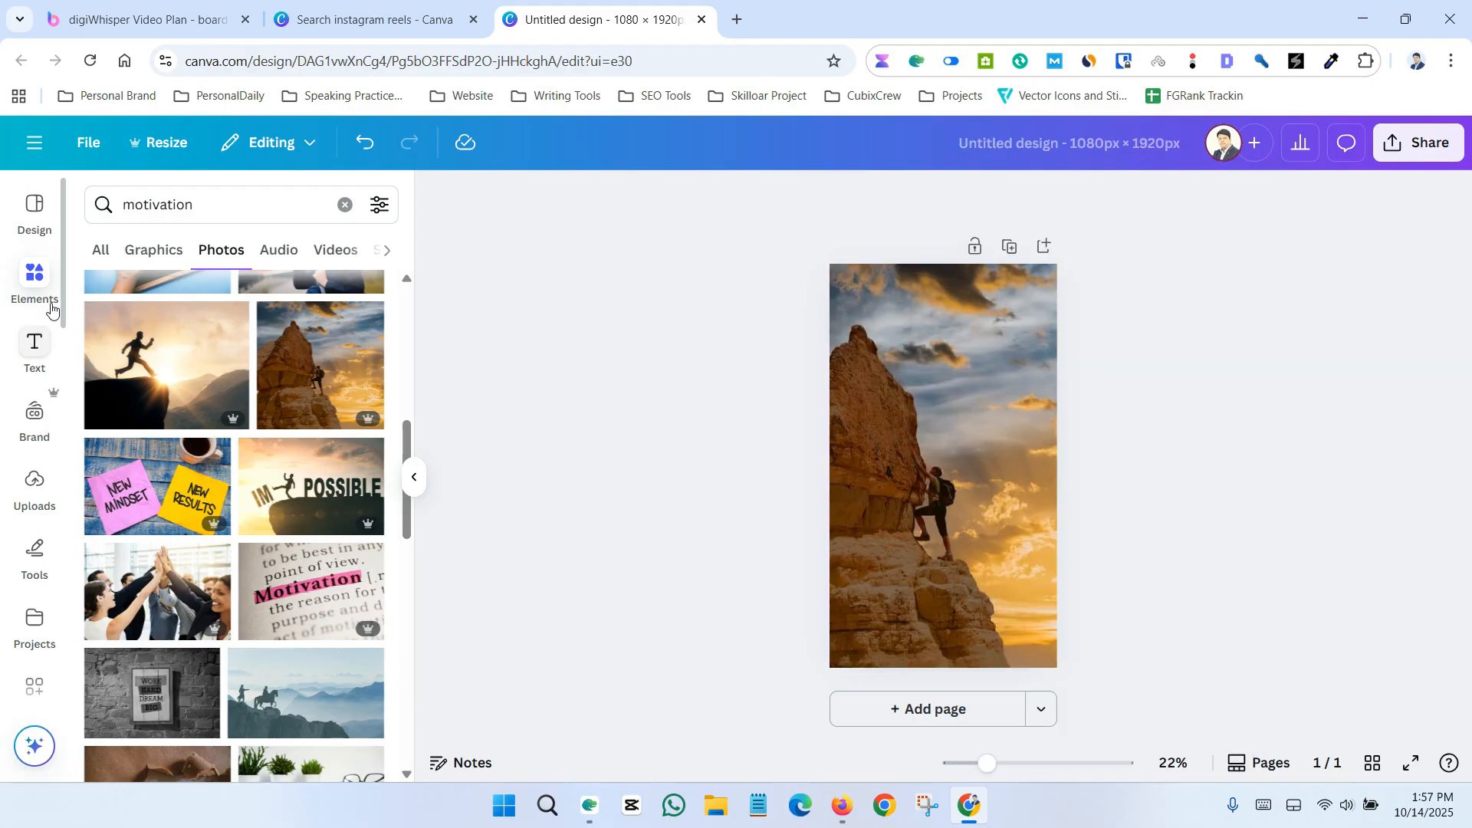
- Add a text box to the page reading "THis is my life"
click(30, 344)
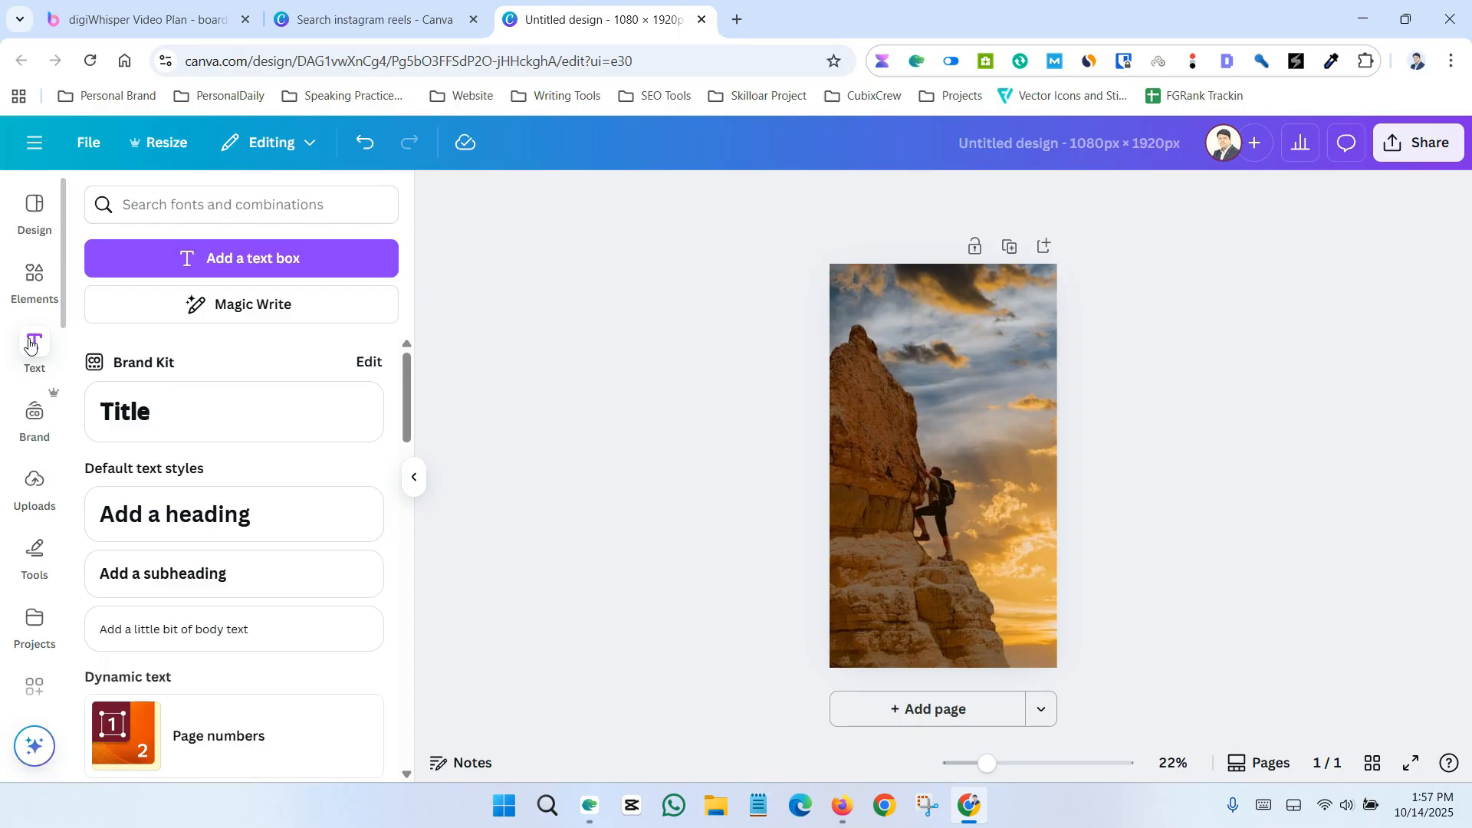
click(242, 261)
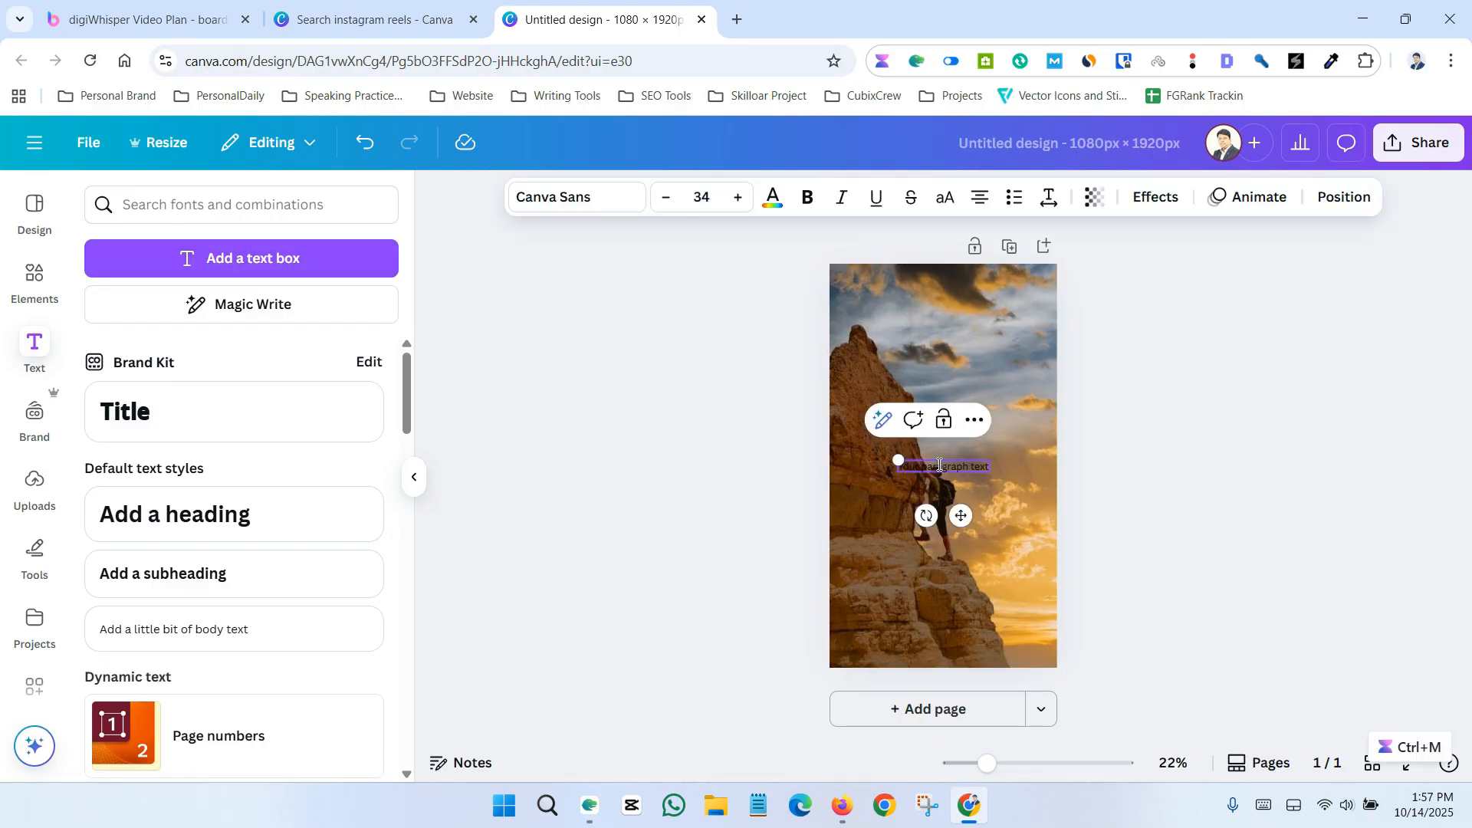
text(Hi)
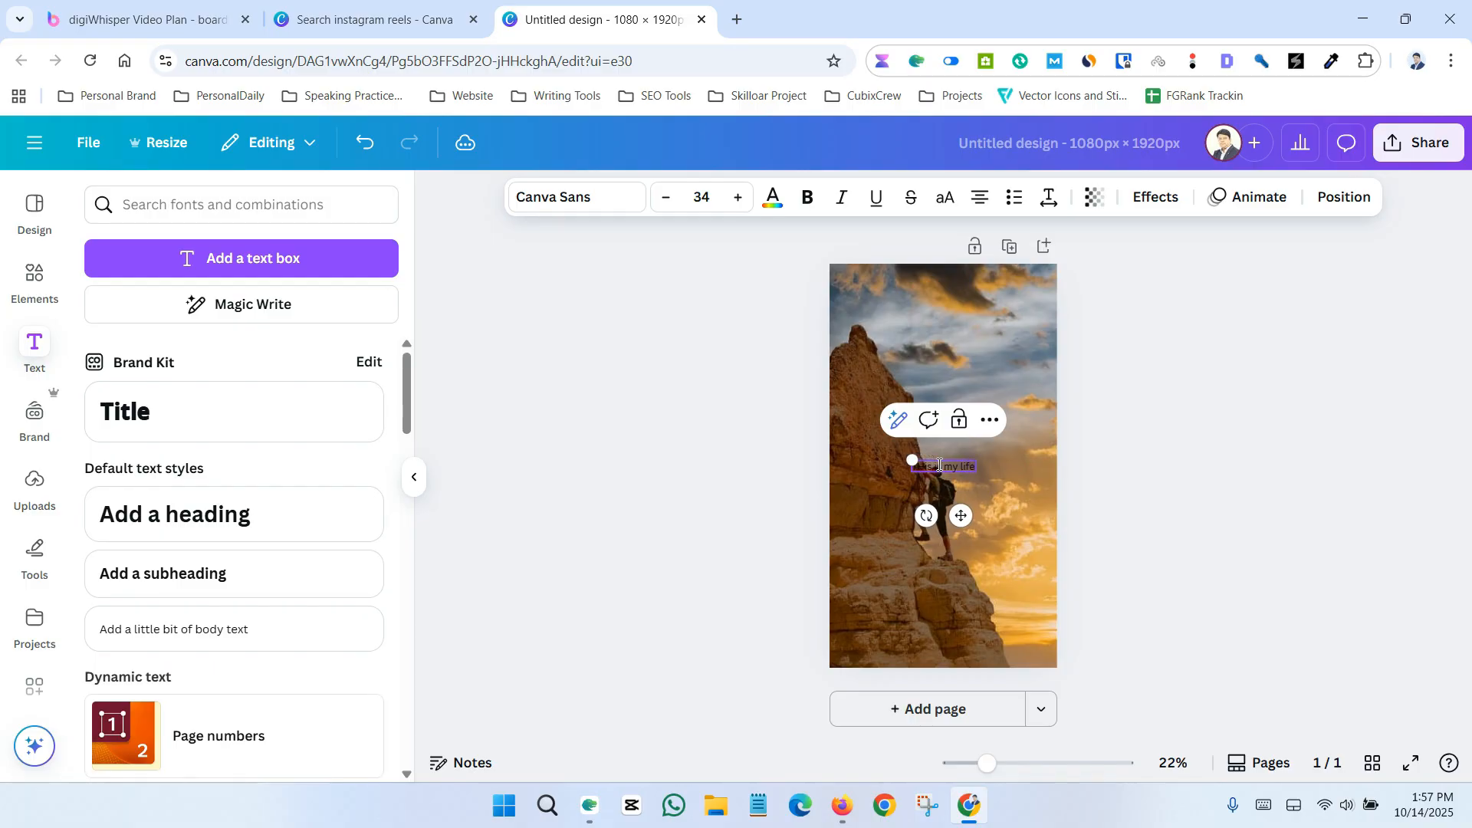
- Enlarge the text to a font size of about 87.2 and centre it on the page
key(ctrl+a)
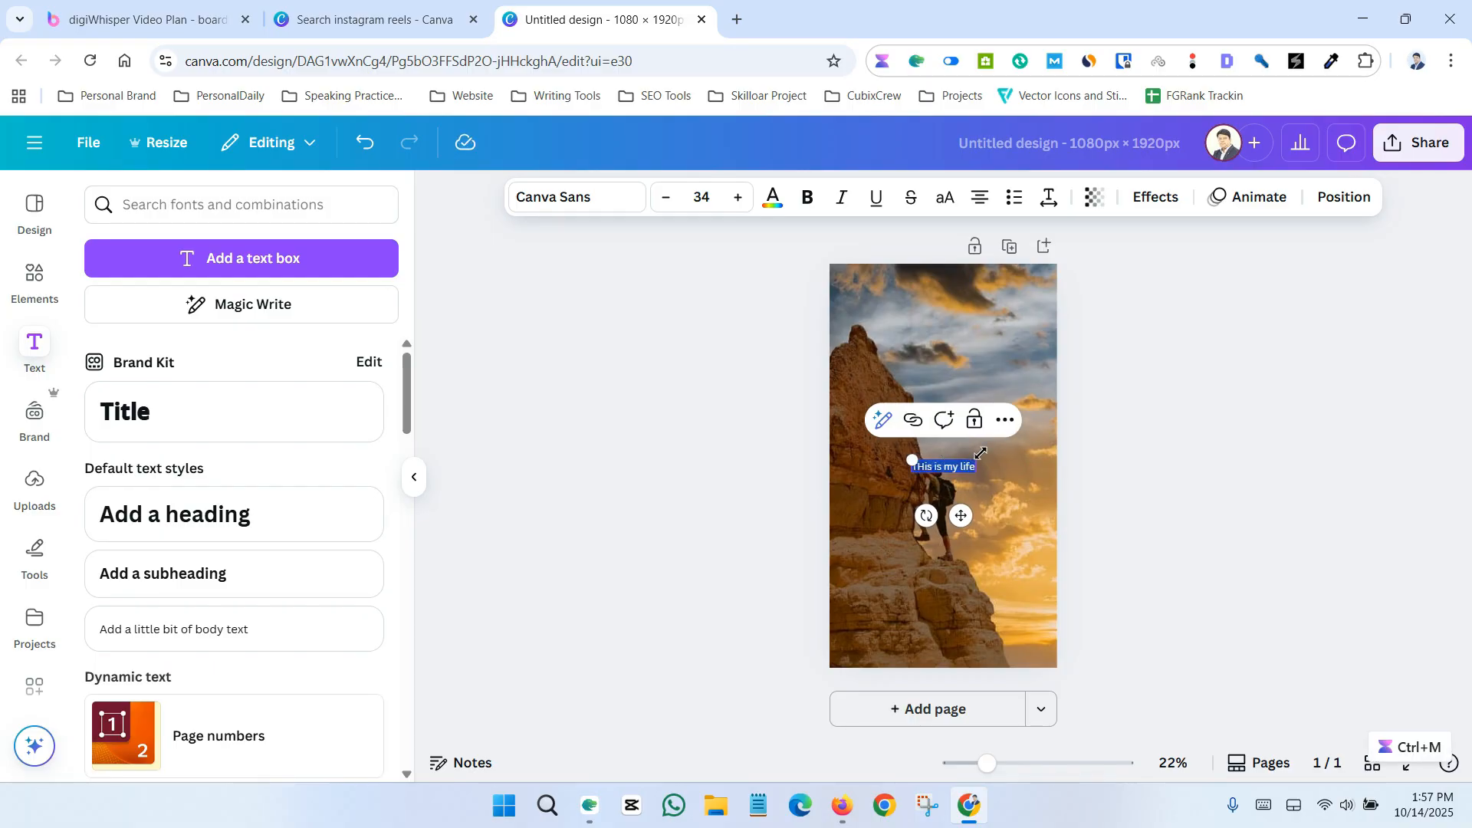
drag(980, 454, 1070, 393)
click(1160, 496)
drag(1003, 456, 952, 466)
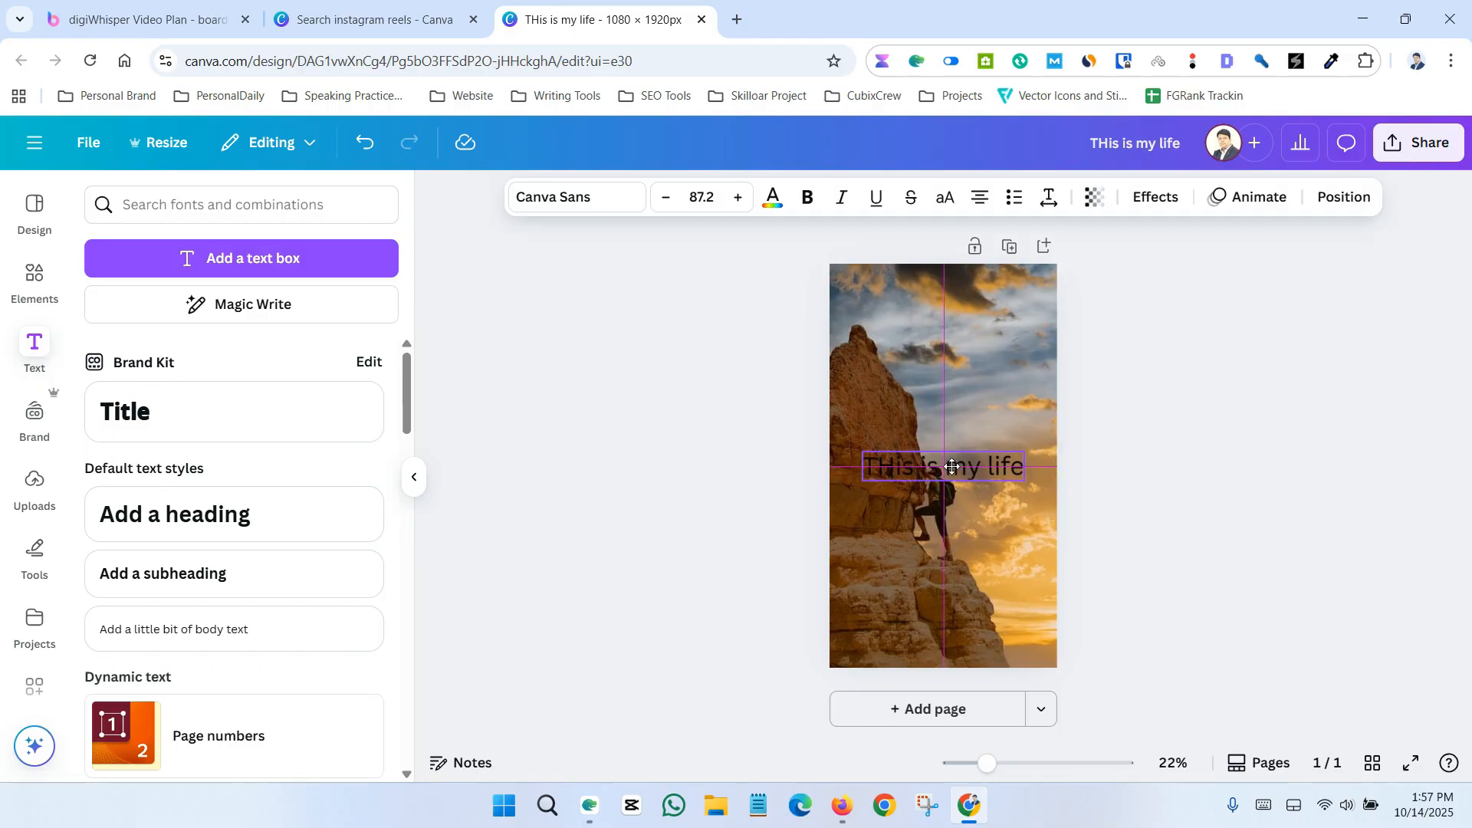
- Change the colour of the whole text to the white from the Brand Kit palette
double_click(917, 472)
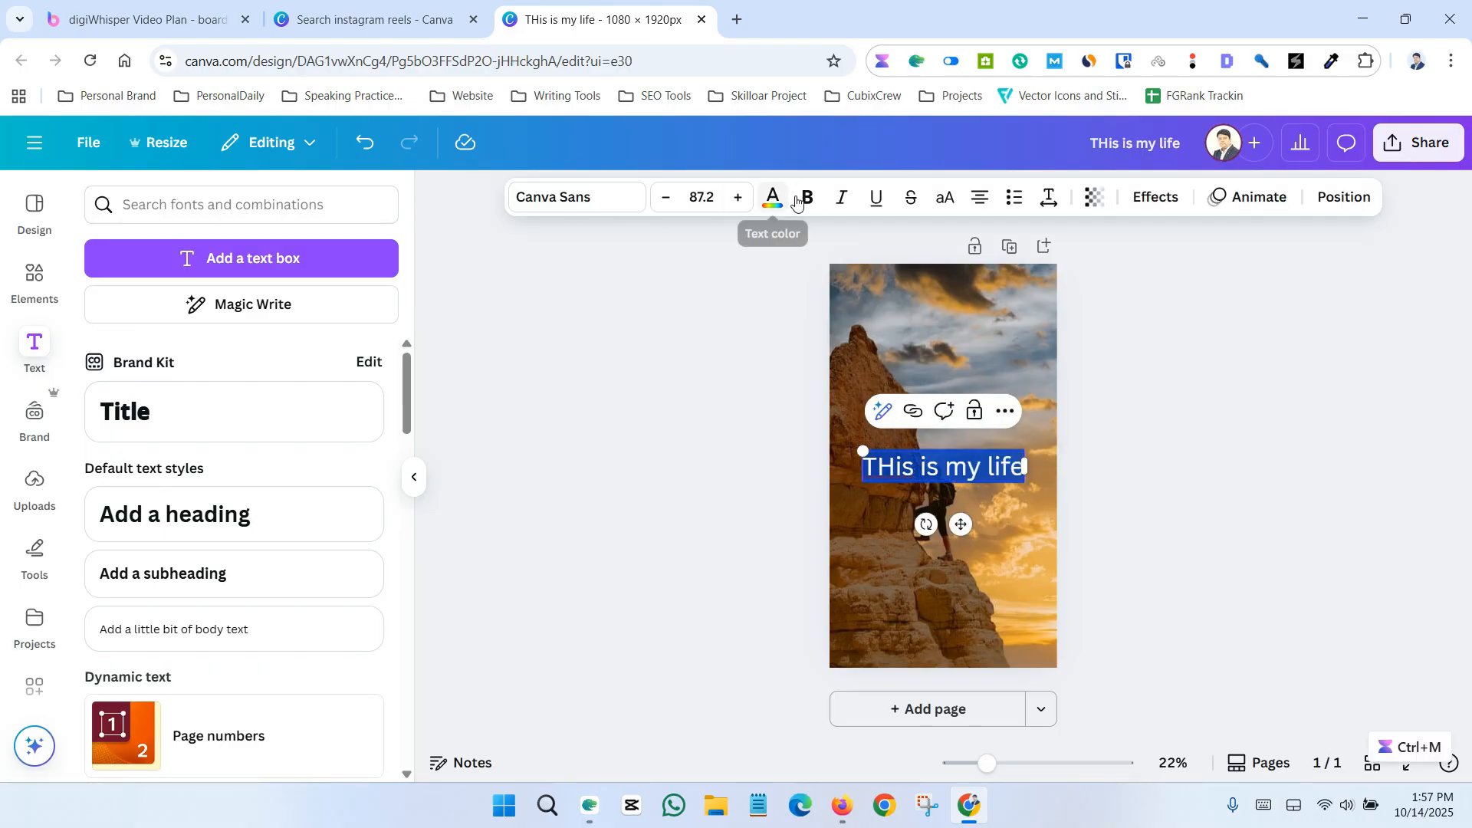
click(773, 198)
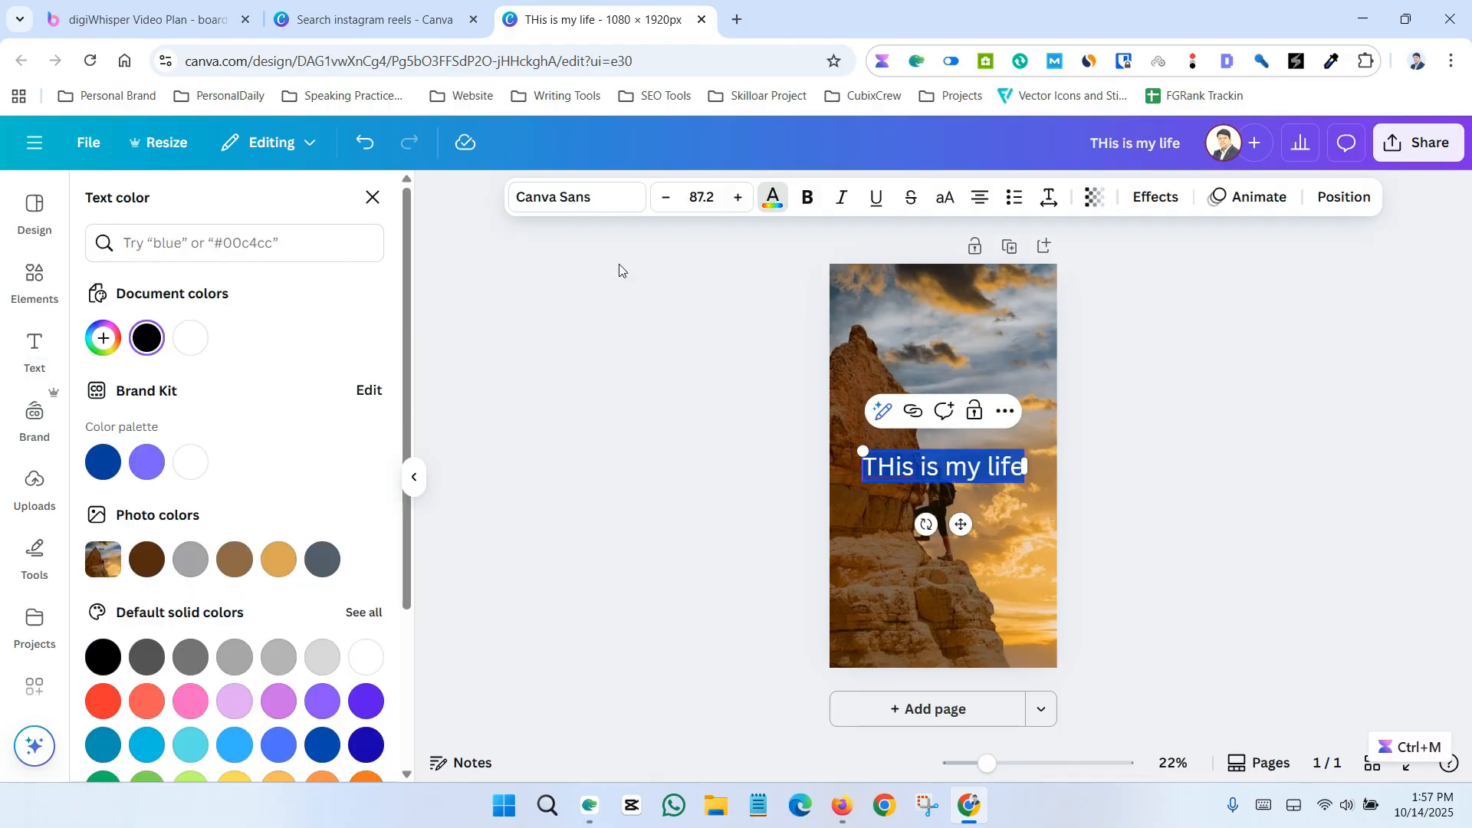
click(188, 469)
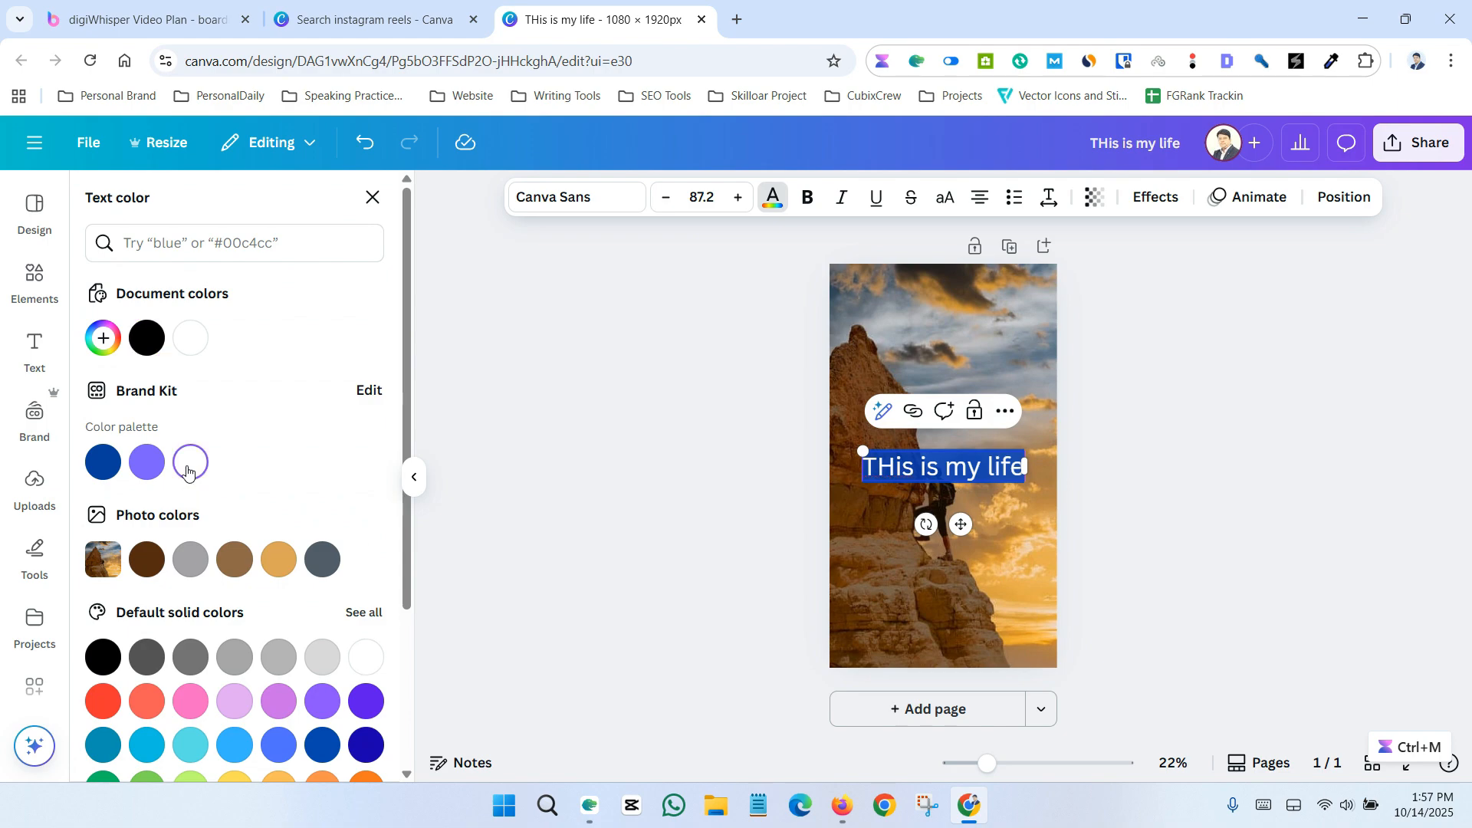
click(1172, 469)
- Set the text's font to Heading Now 61-68
double_click(920, 468)
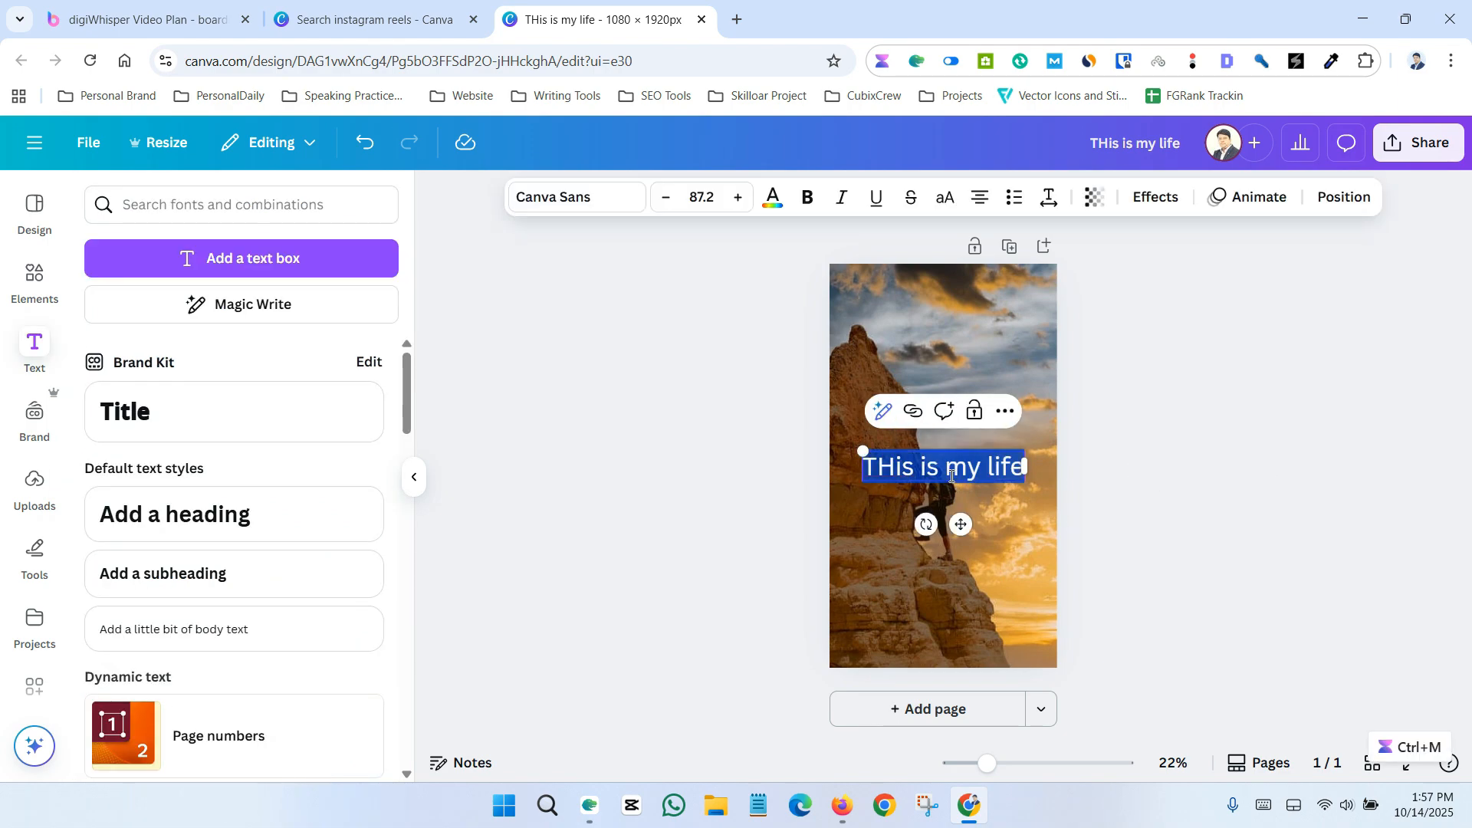
click(590, 199)
click(255, 526)
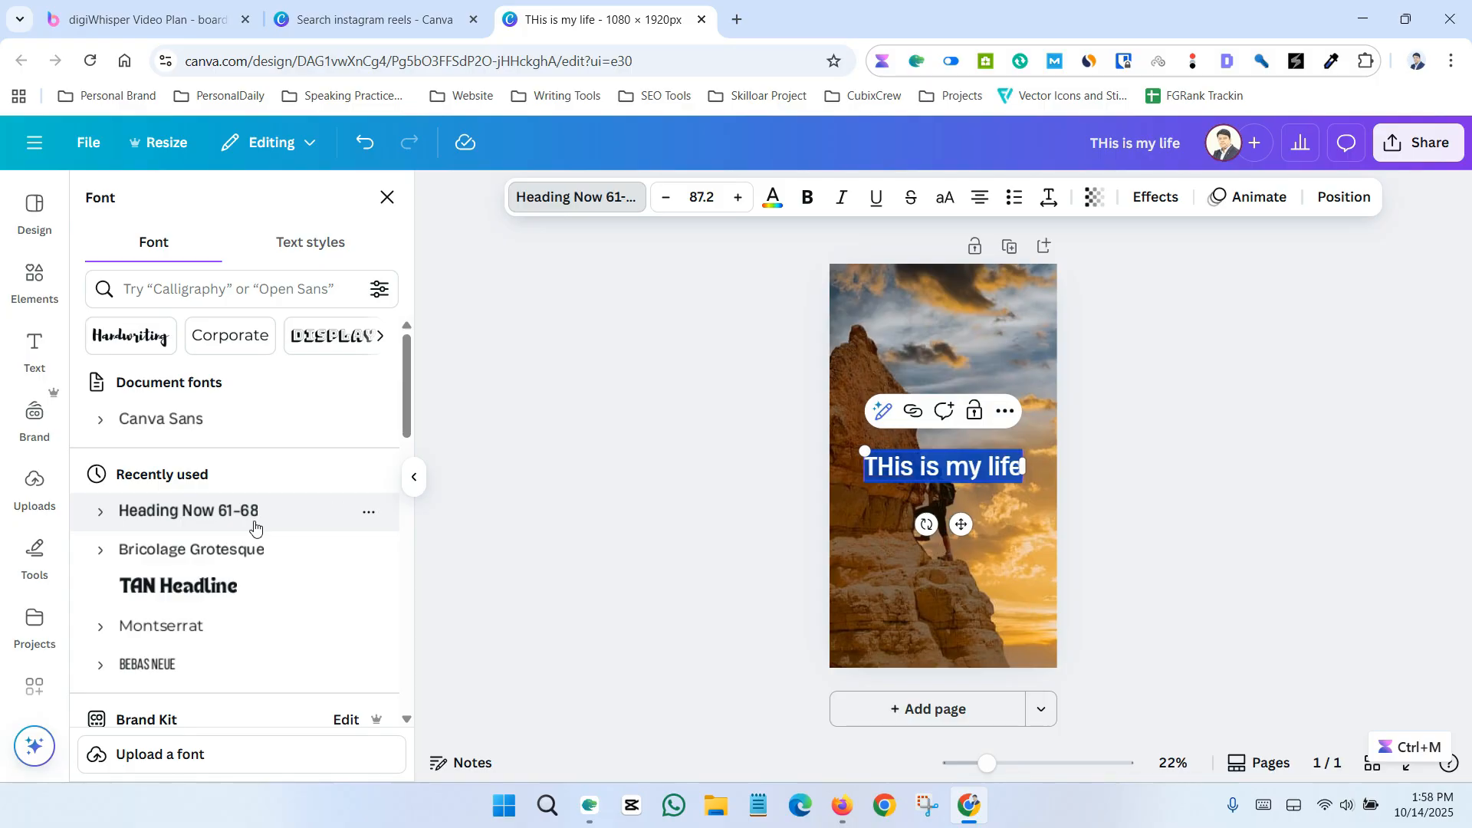
- Correct the wording to "This is my life" and move the text lower, over the rock below the climber
click(894, 466)
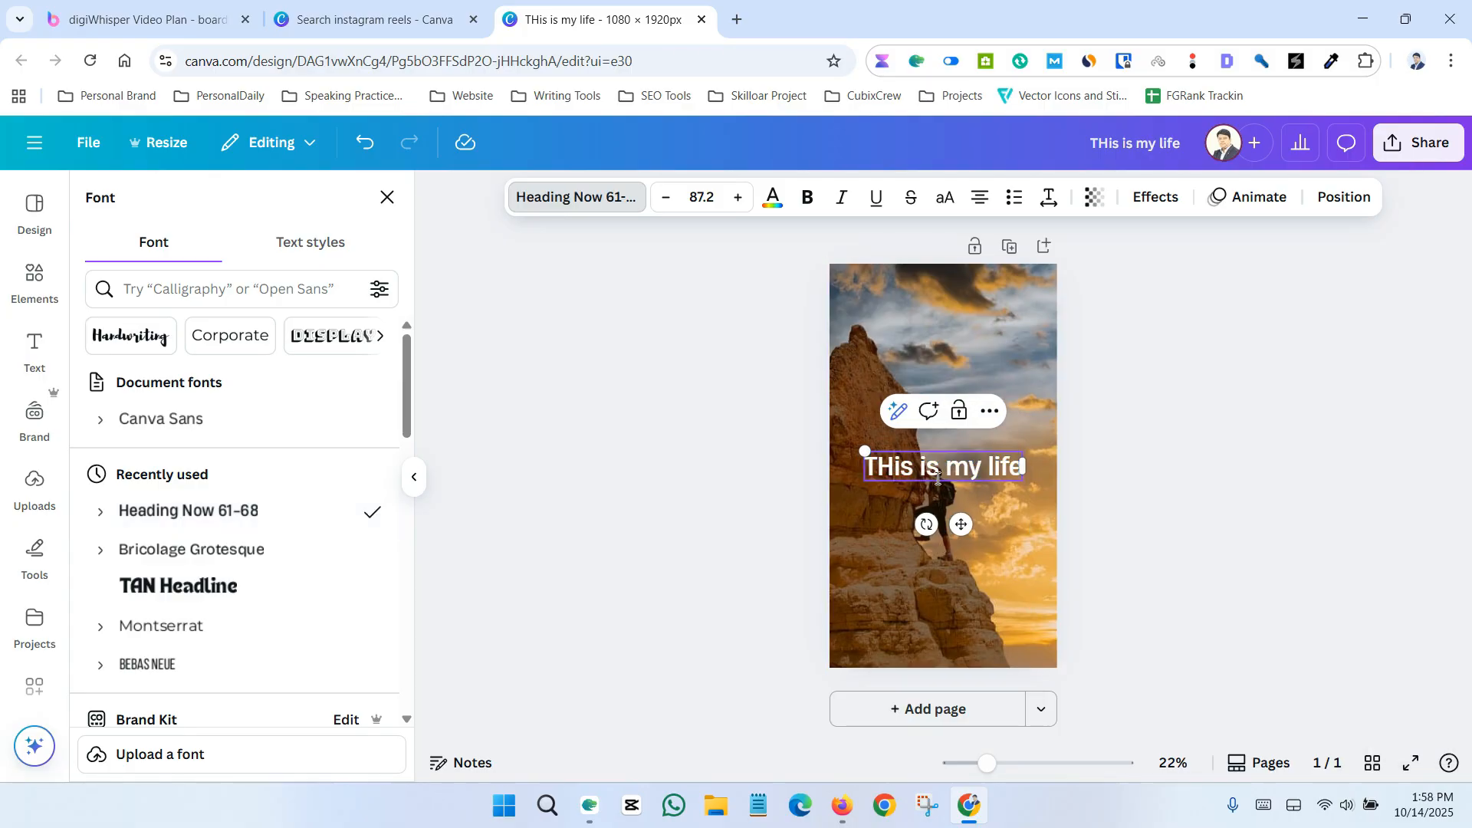
key(BackSpace)
text(h)
click(1165, 507)
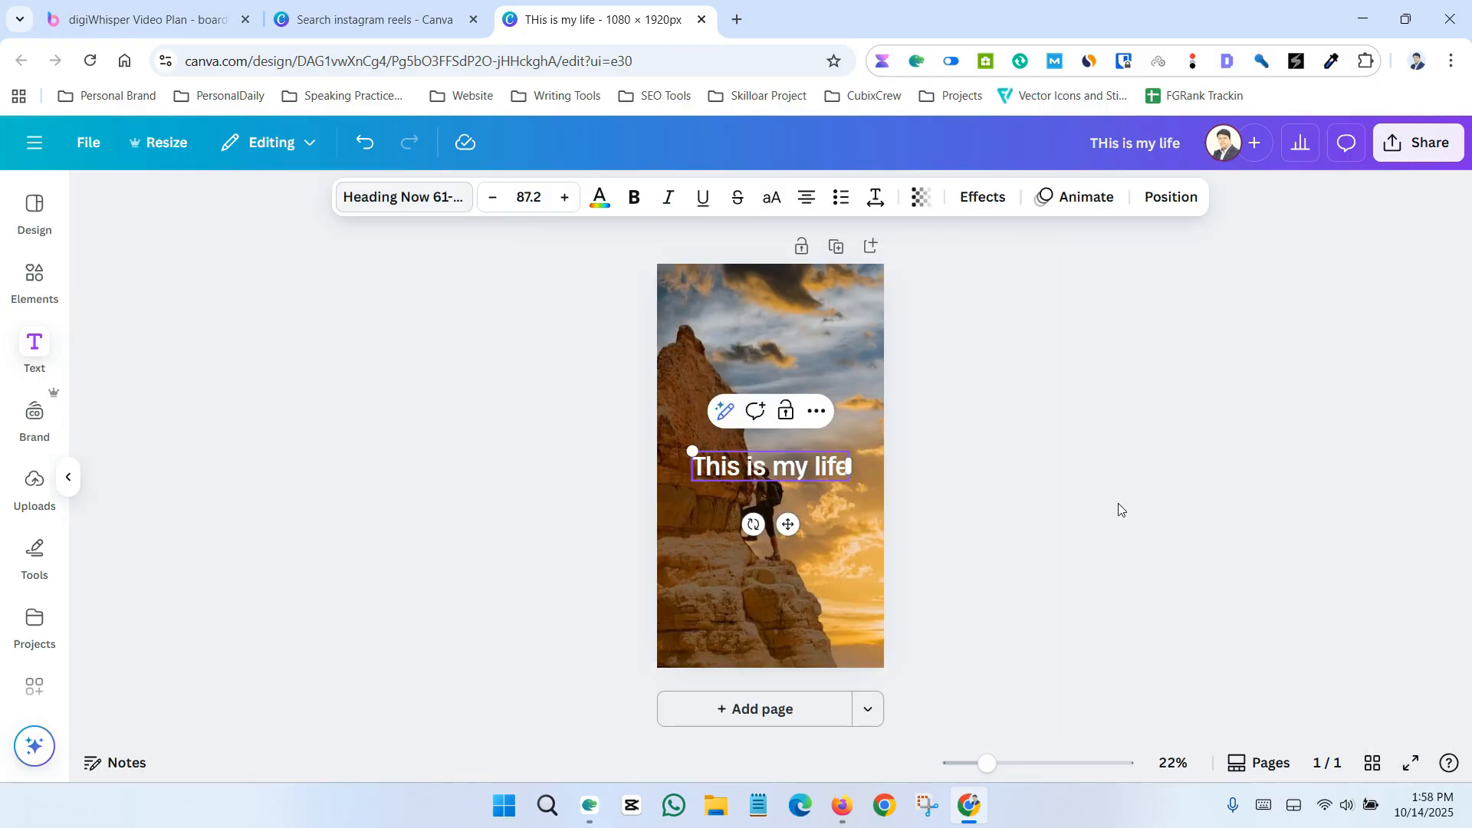
click(1186, 470)
drag(982, 477, 975, 552)
- Look through the available animations for the text and close them without applying one
double_click(975, 552)
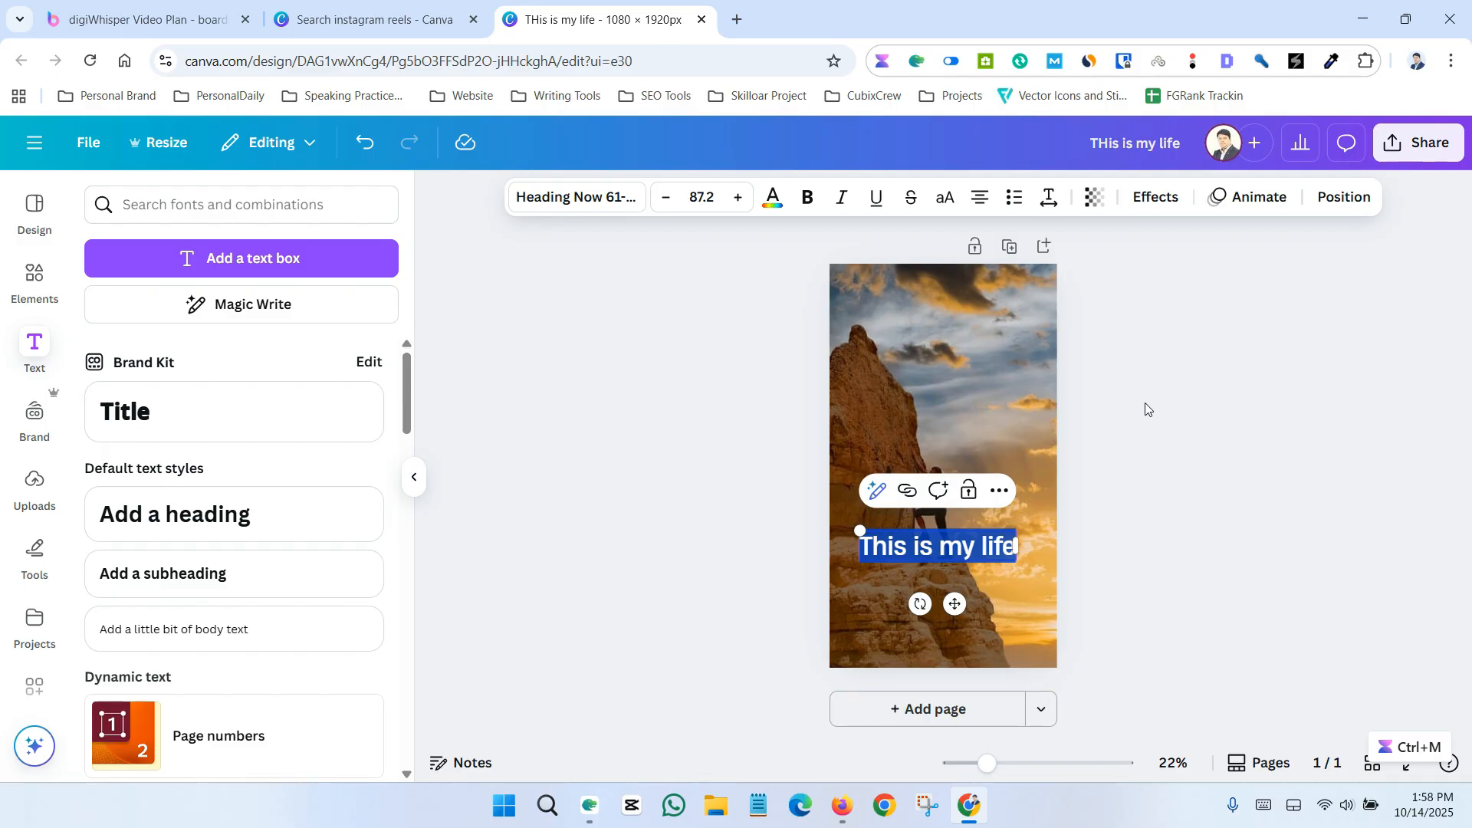
click(1249, 199)
scroll(287, 460, down, 4)
scroll(297, 491, up, 2)
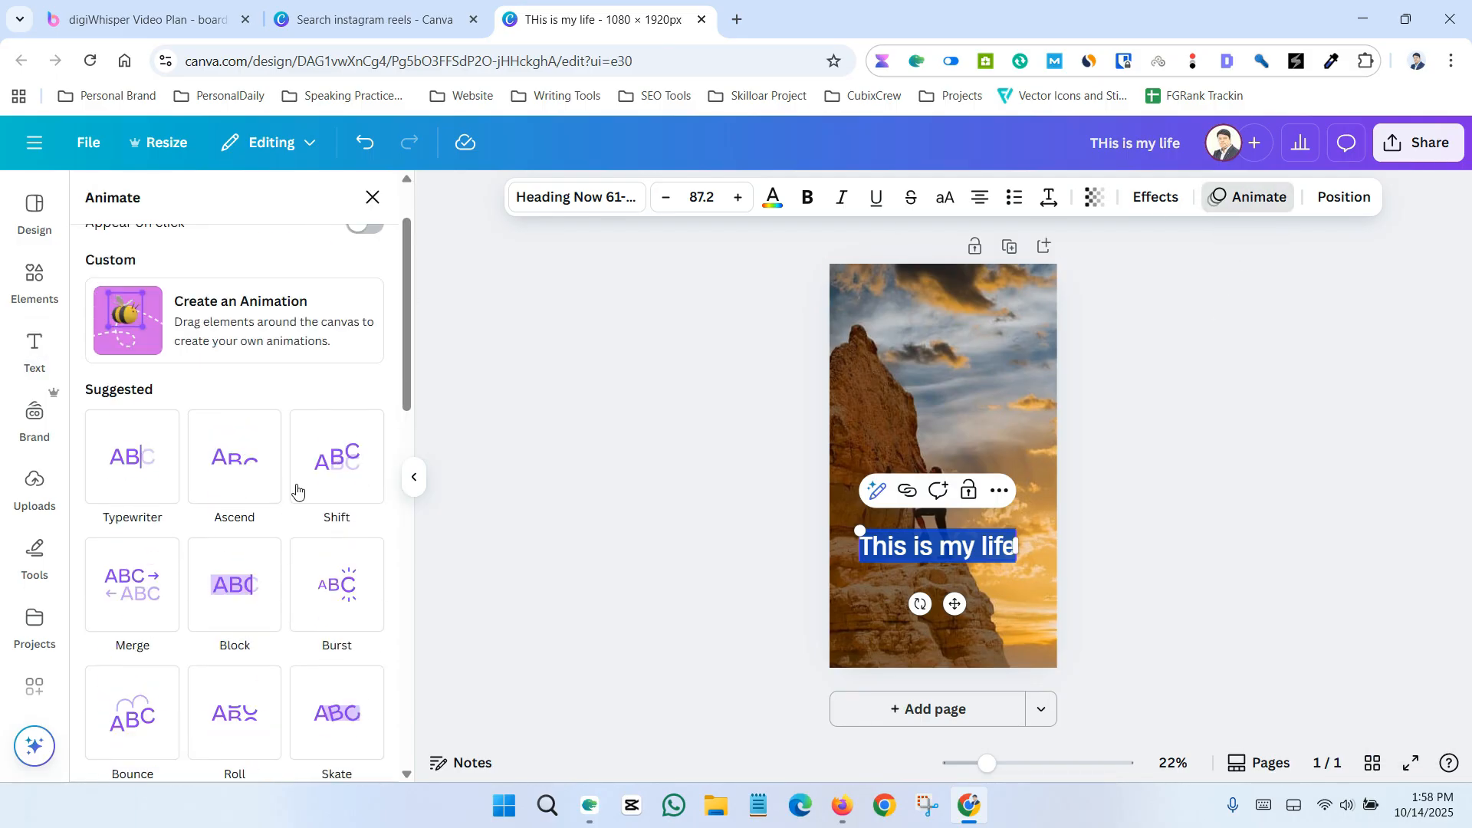
scroll(298, 492, up, 1)
key(Escape)
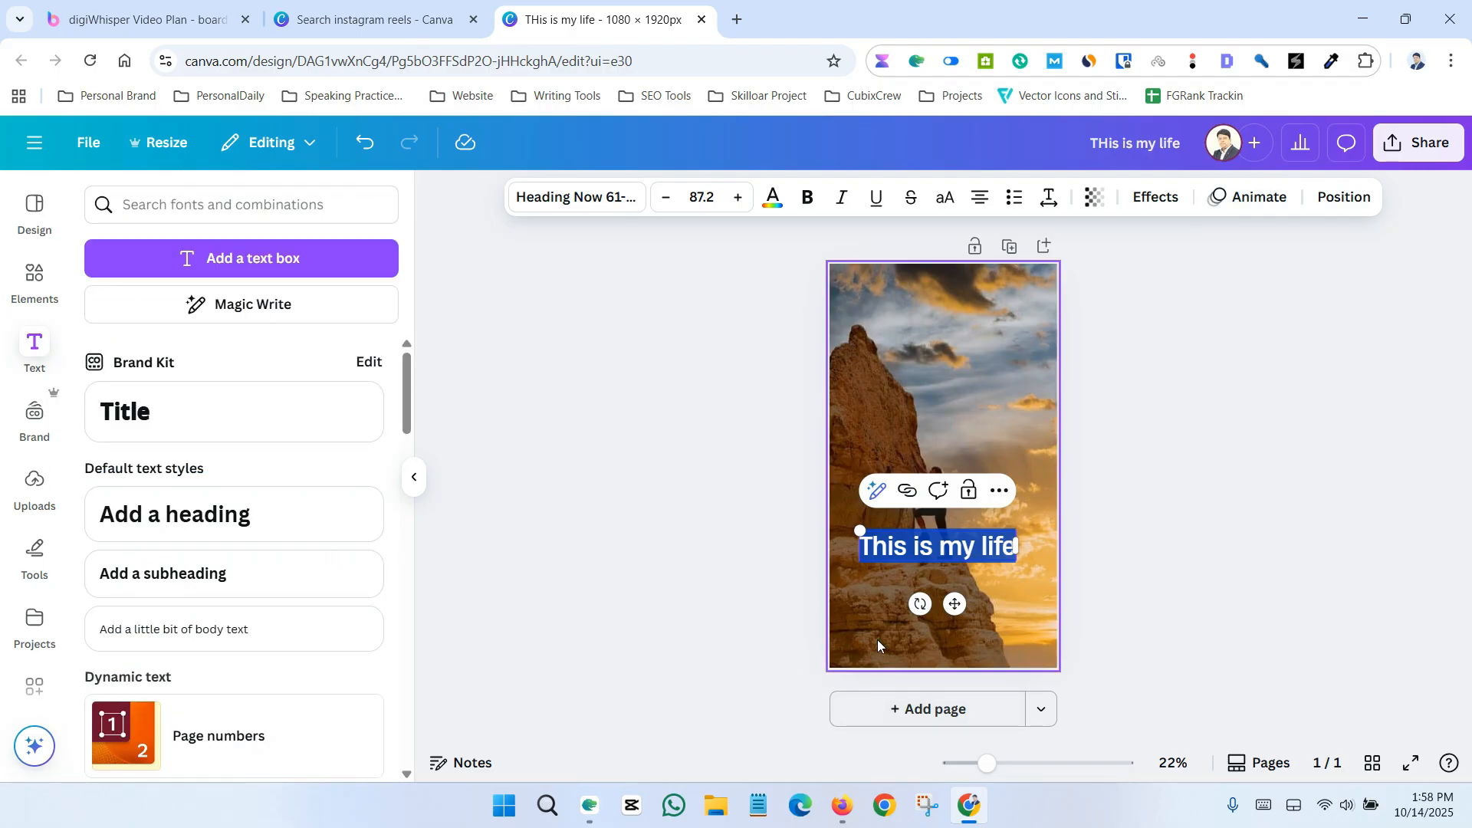
- Search the audio library for "motivation"
scroll(46, 503, down, 3)
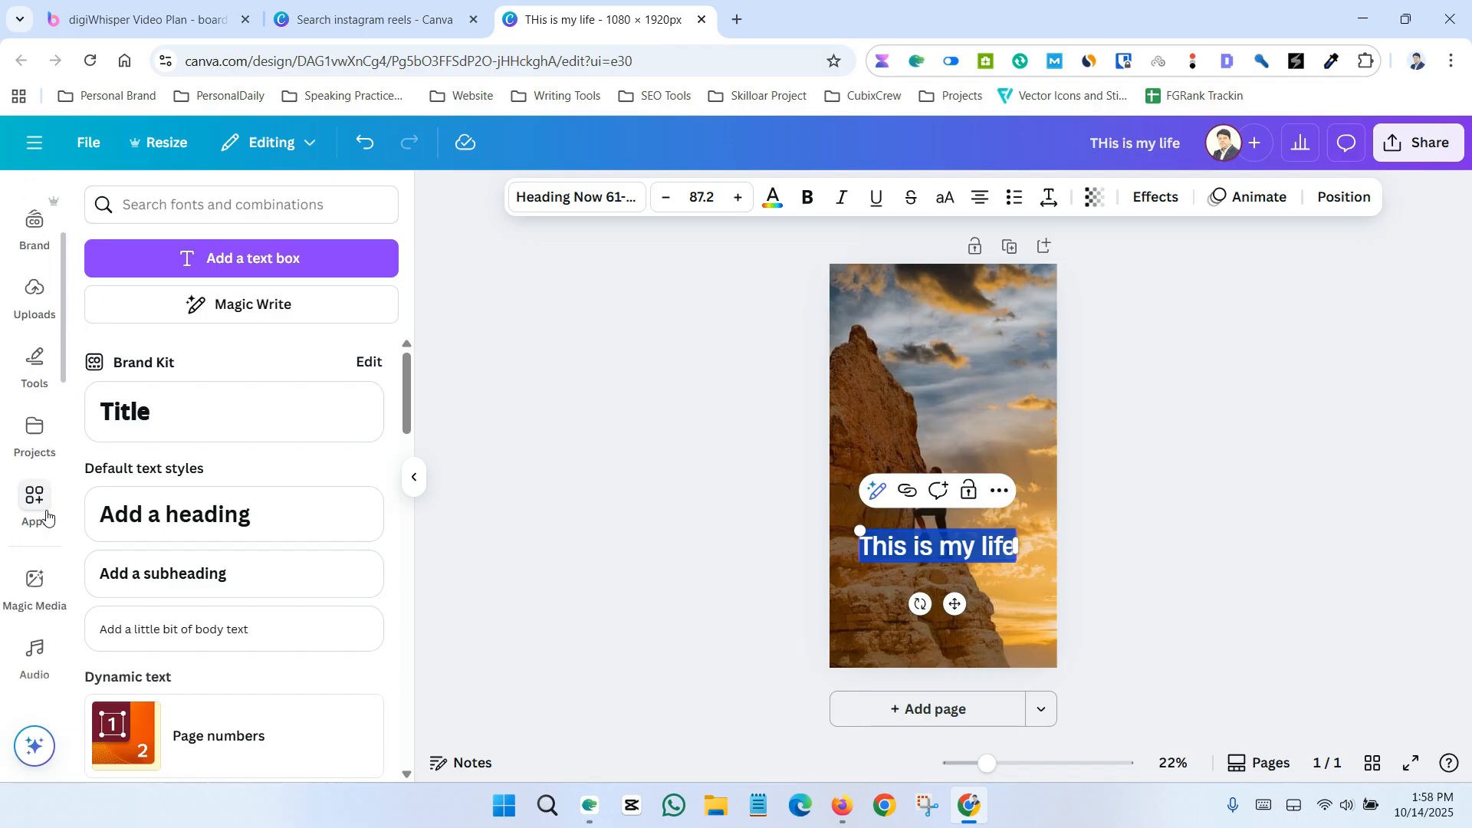
click(31, 567)
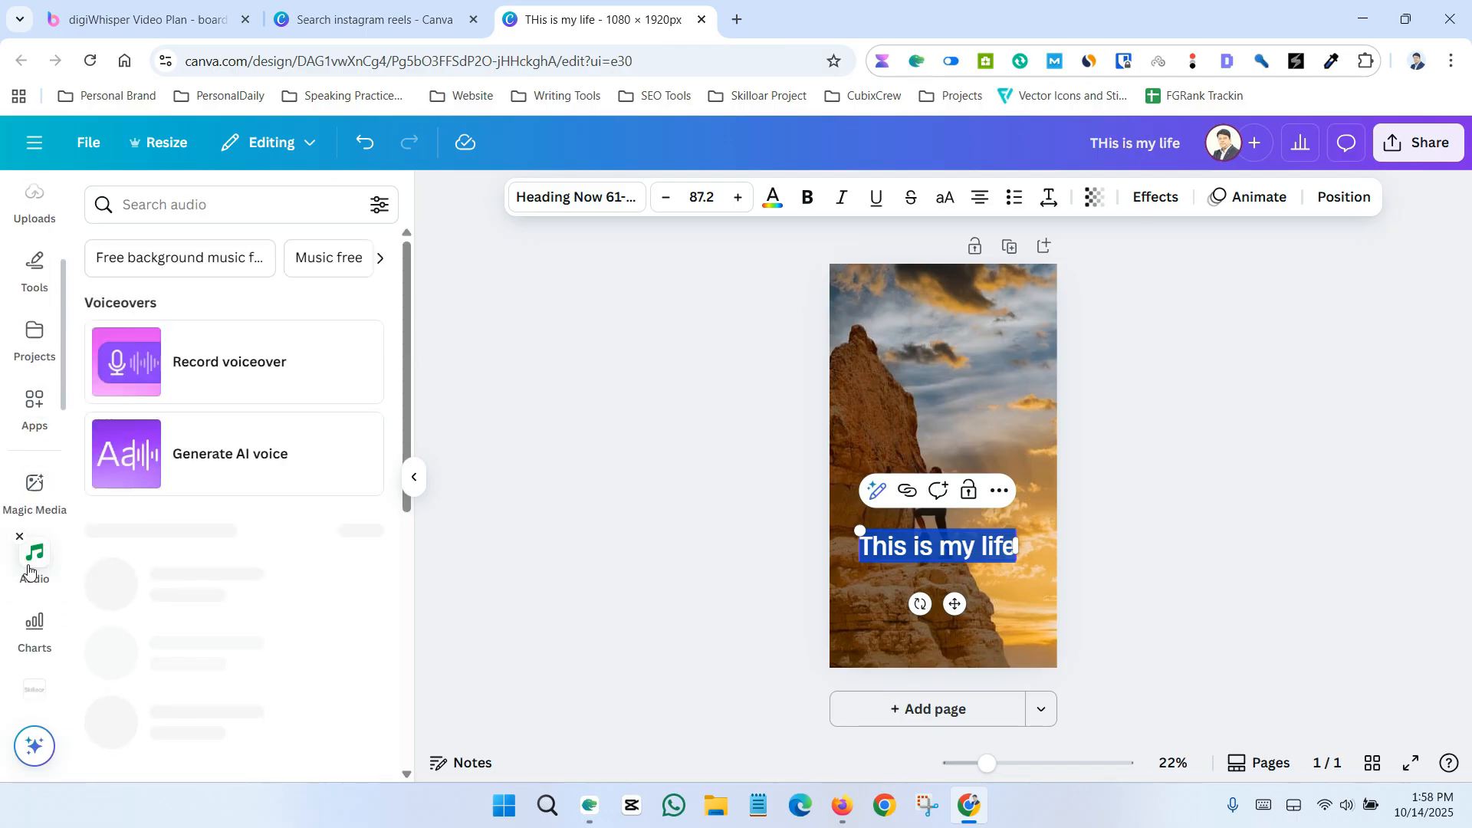
click(201, 207)
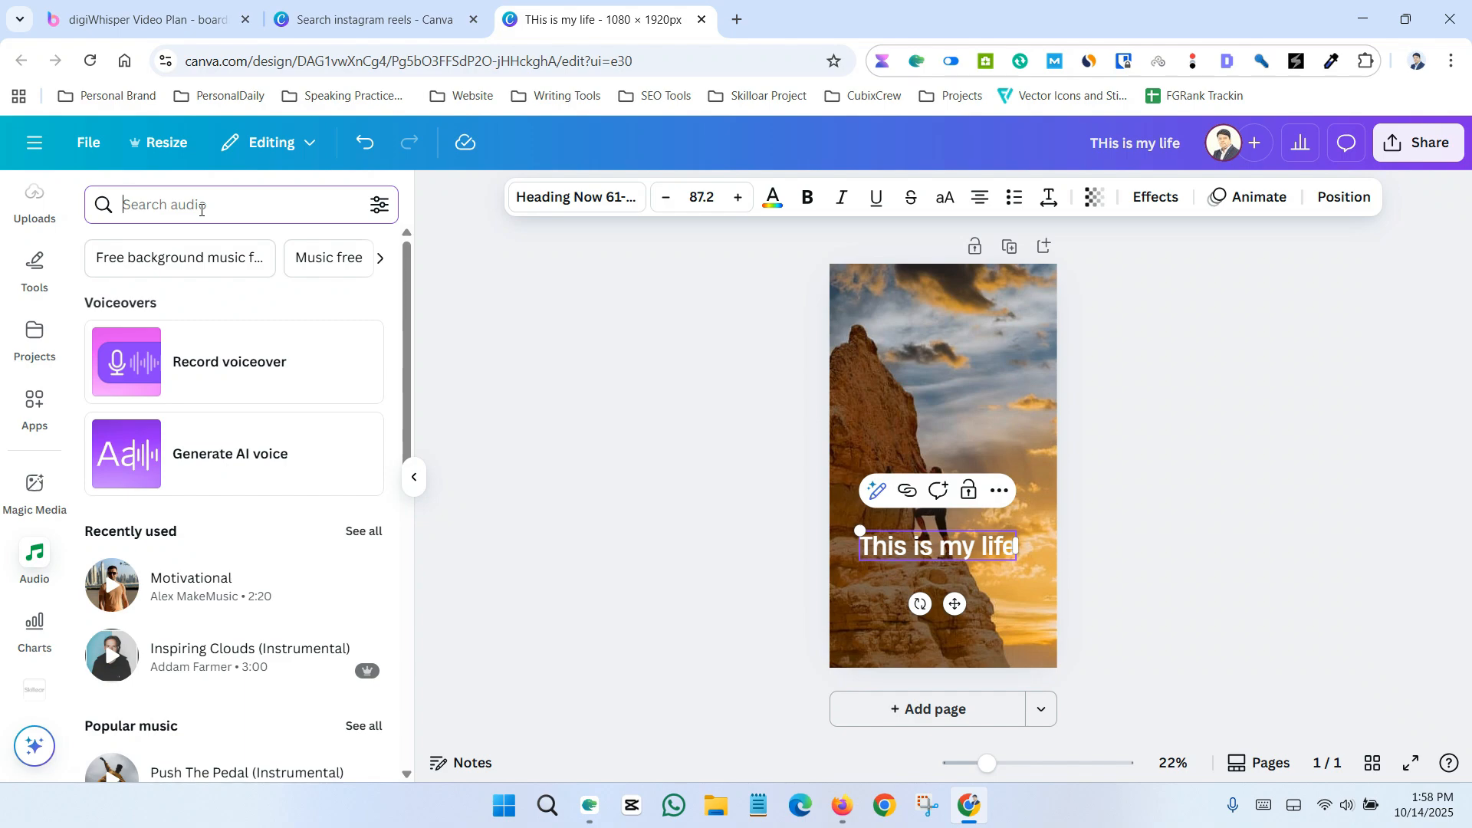
text(motivation)
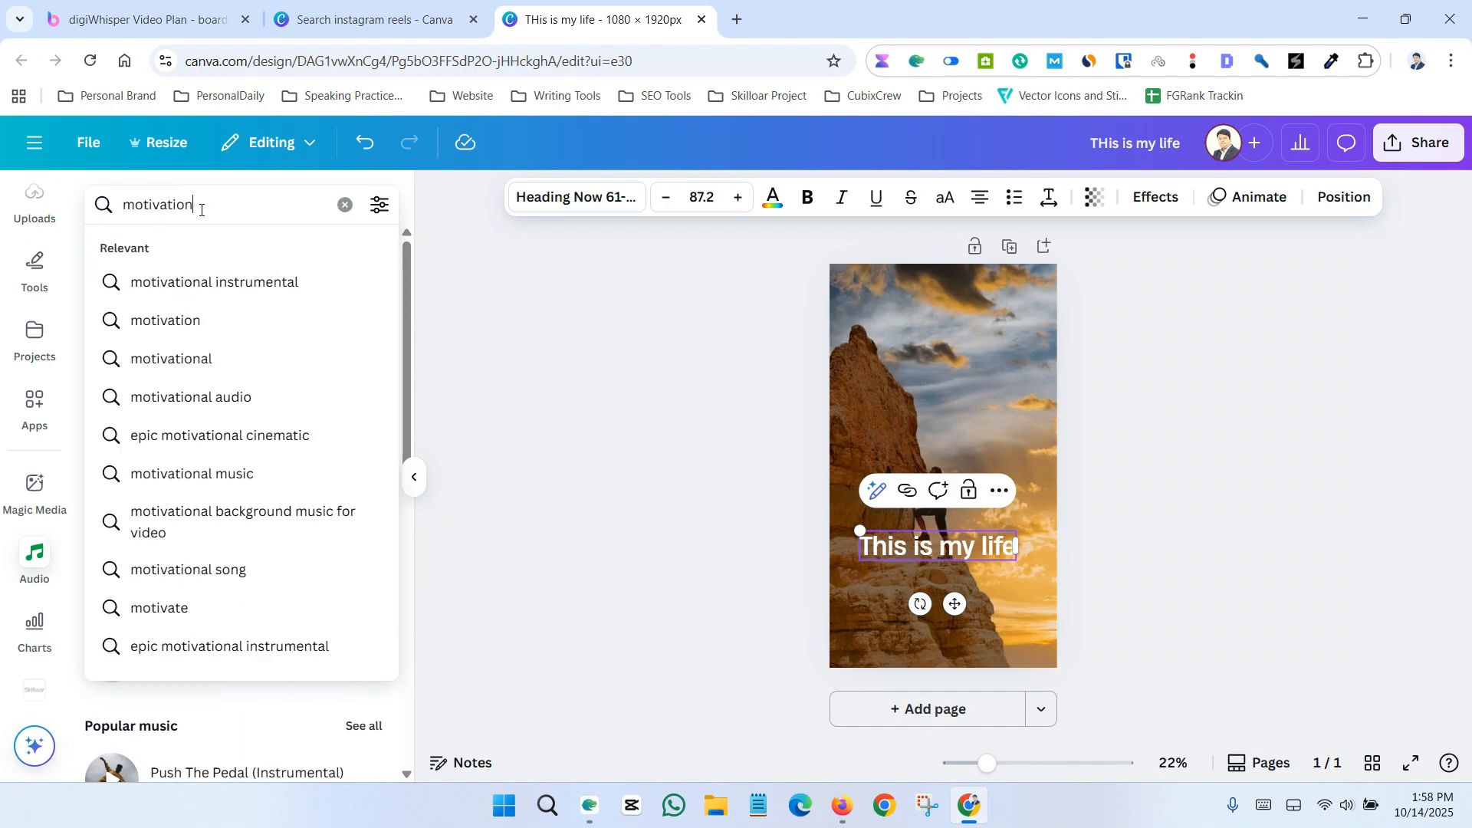
key(Return)
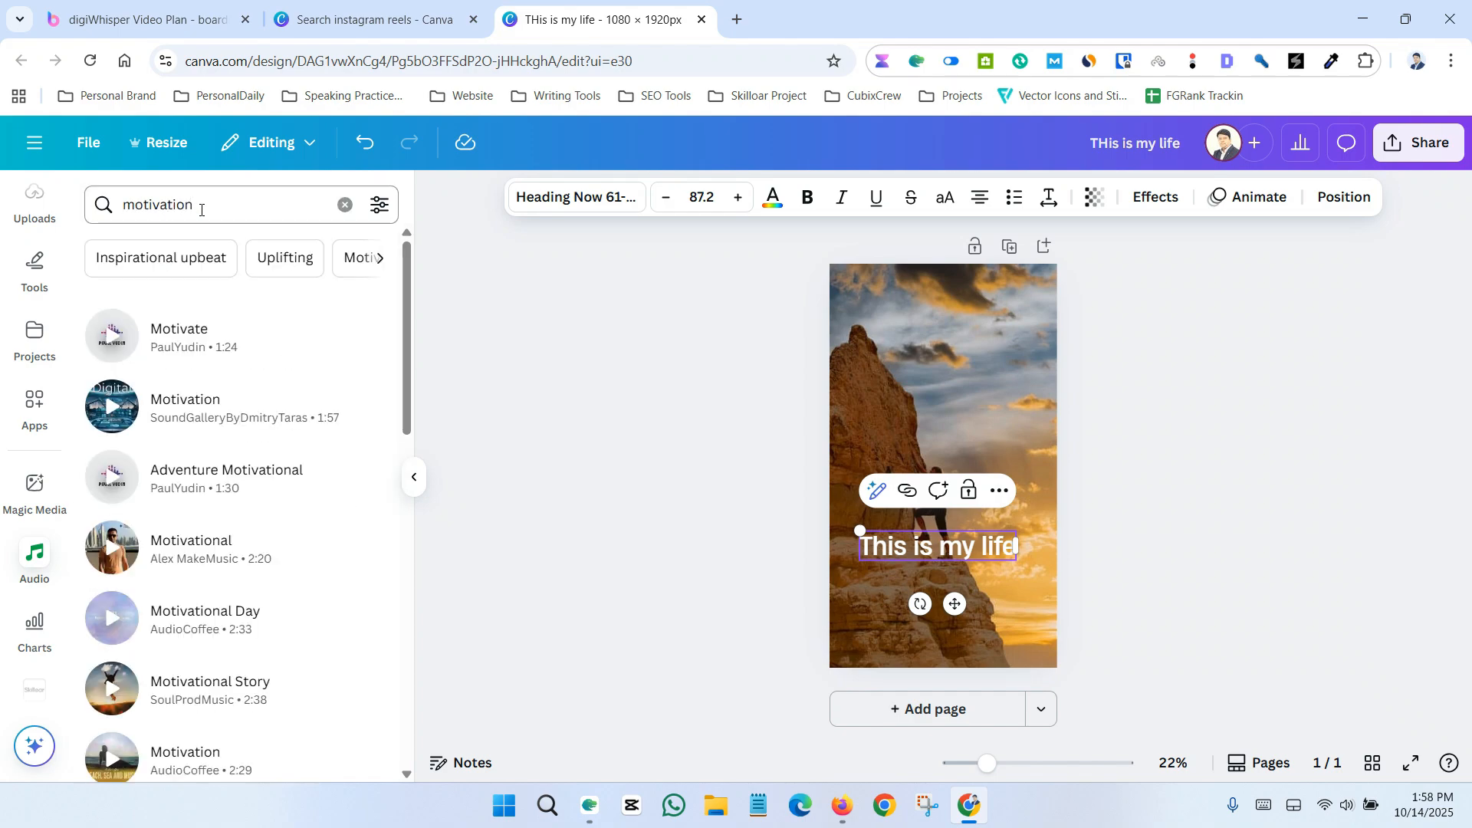
- Add the 1:24 "Motivate" track to the reel and preview the page with its music
click(197, 342)
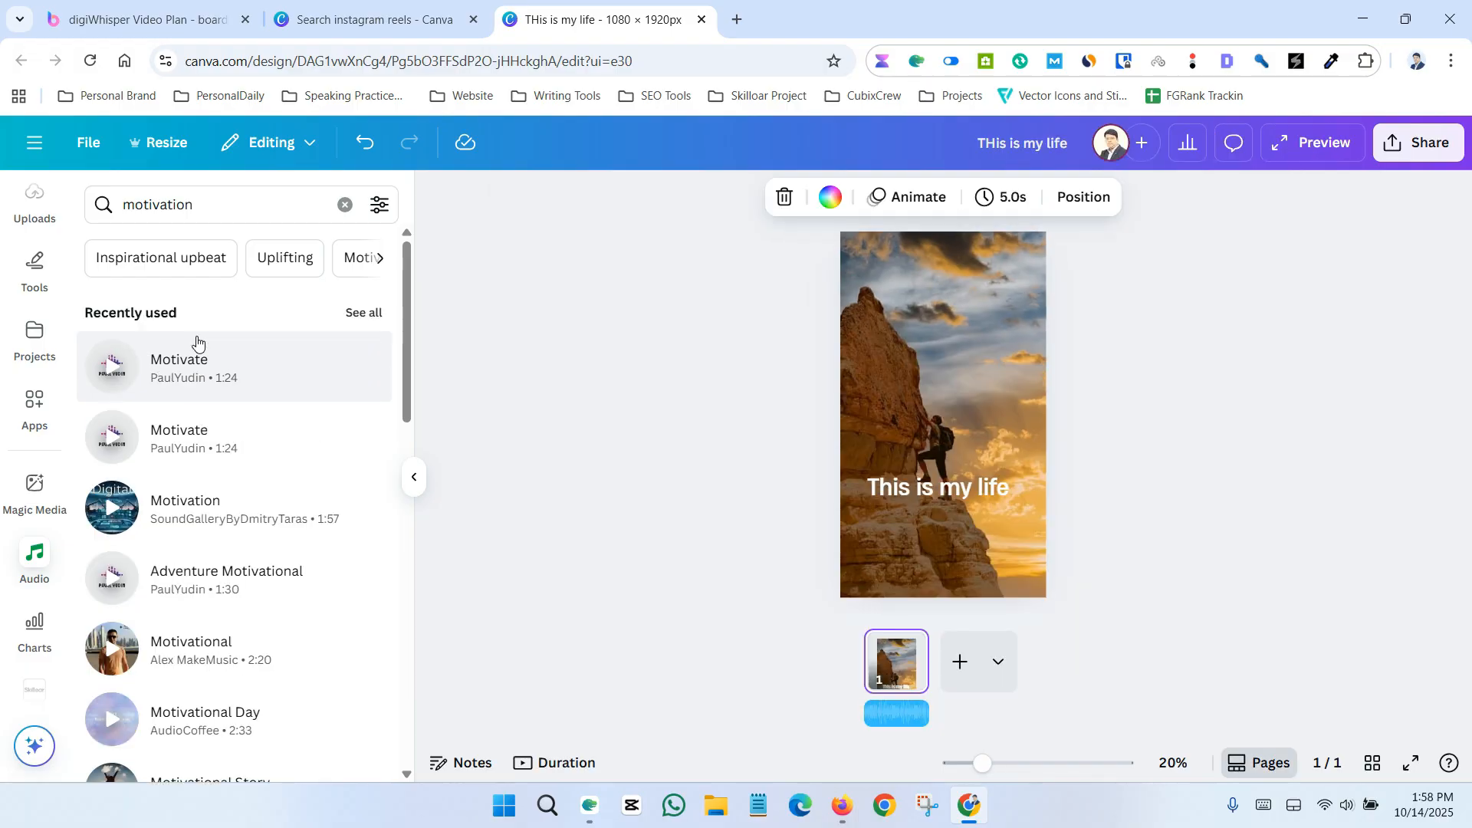
click(913, 719)
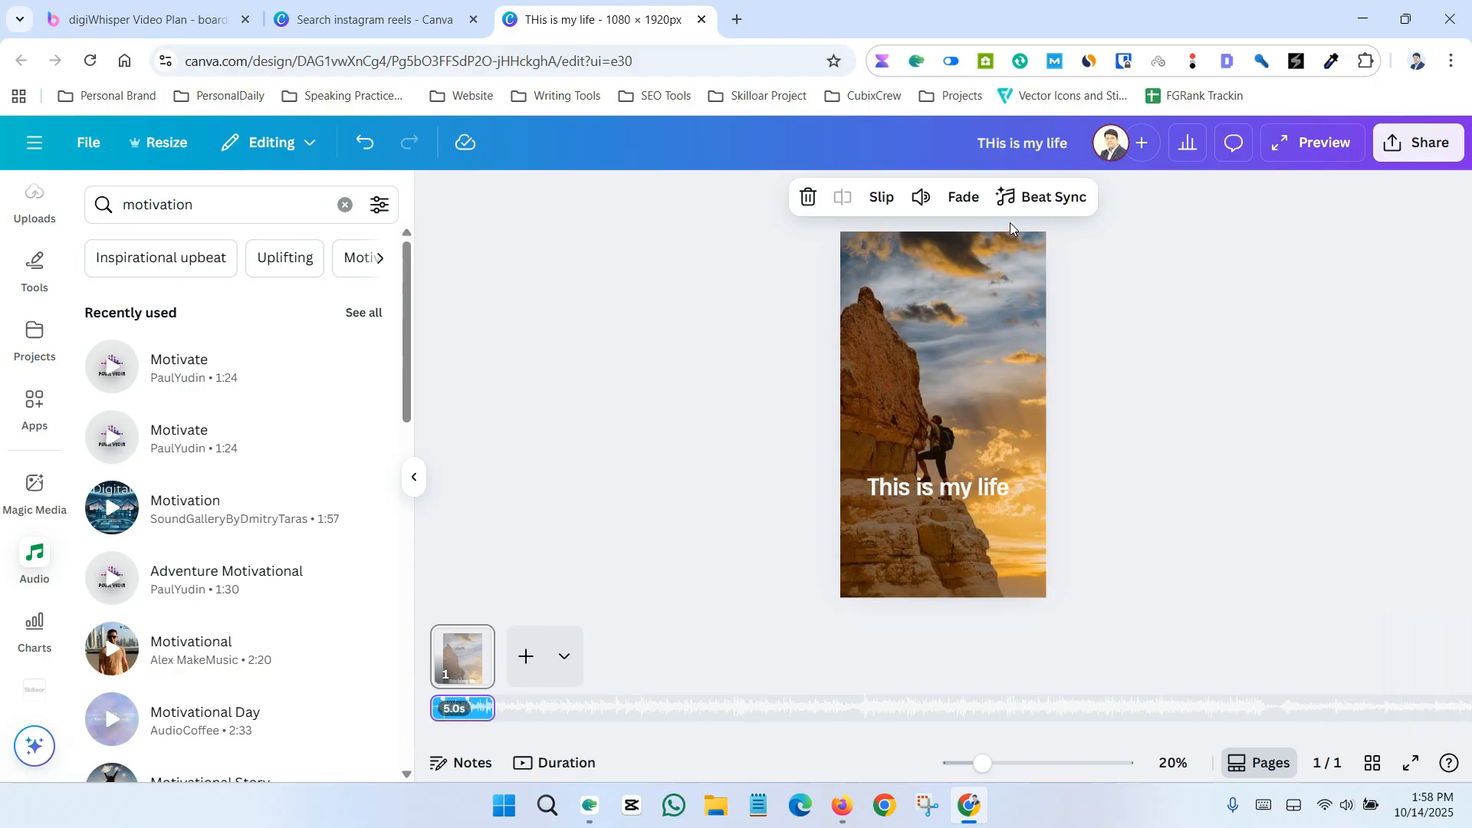
click(1296, 144)
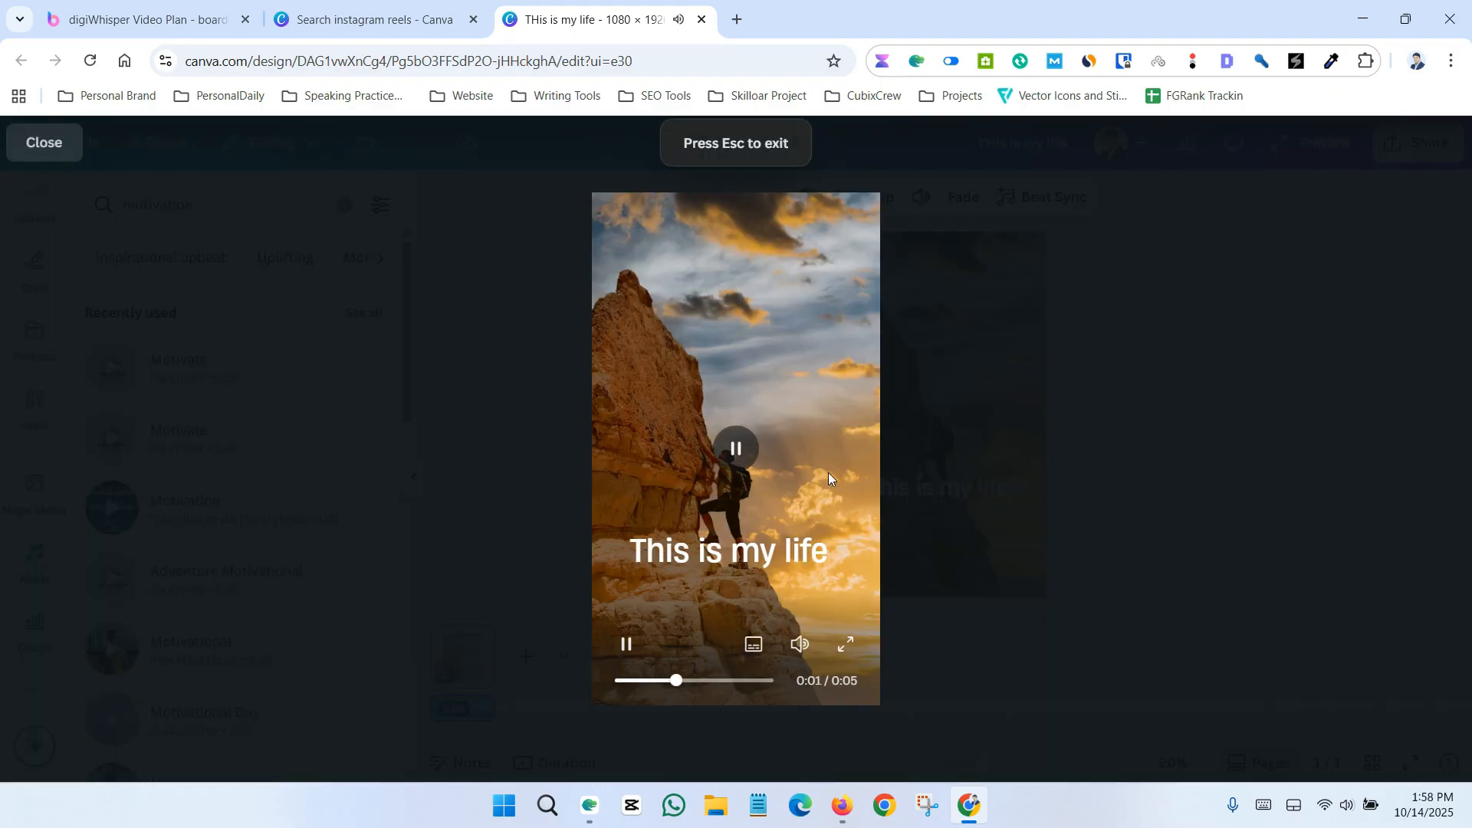
key(Escape)
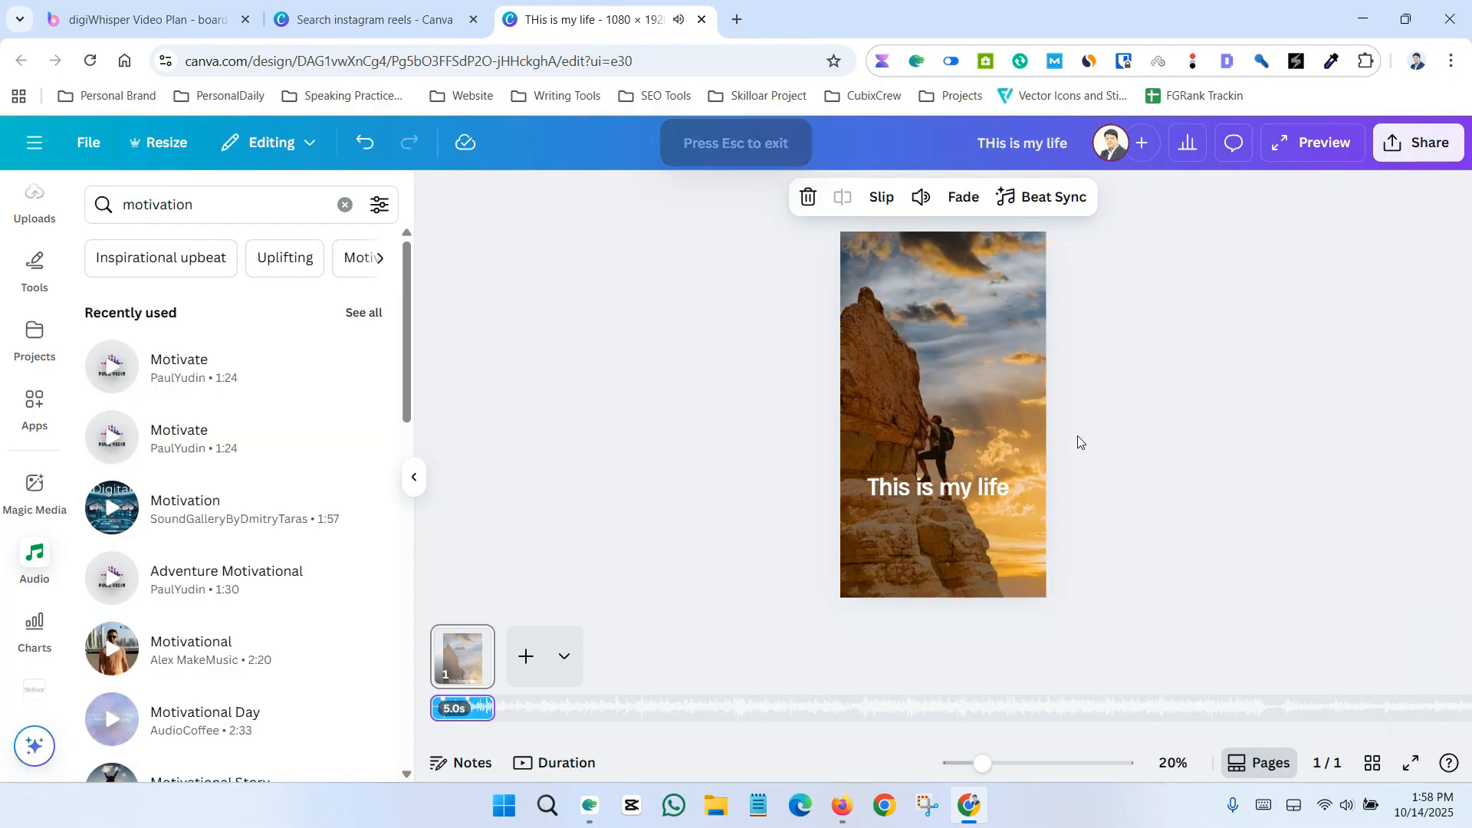
- Apply the Block animation, set to play on enter, to the "This is my life" text
click(922, 488)
double_click(922, 489)
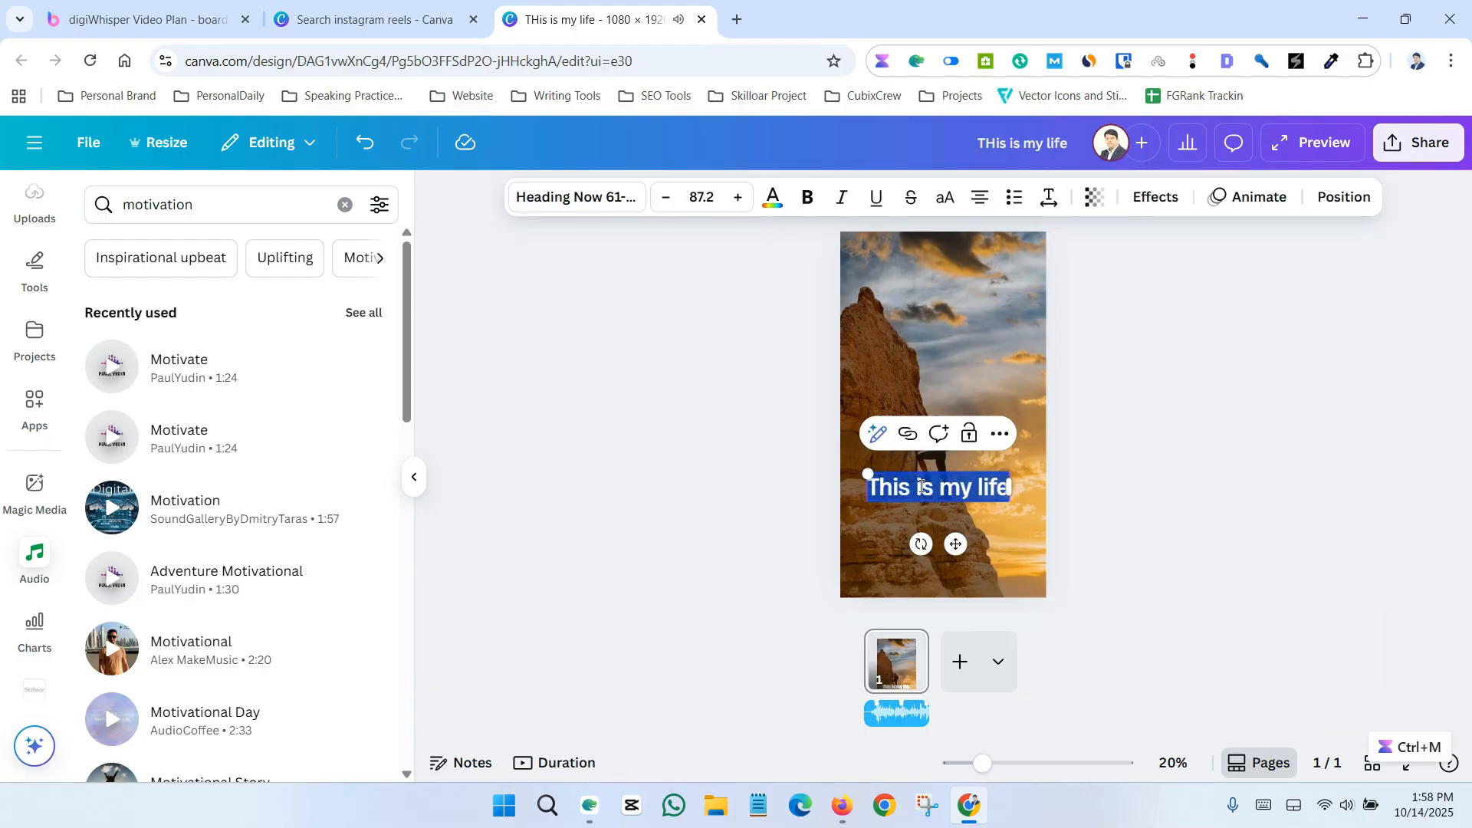
click(1249, 198)
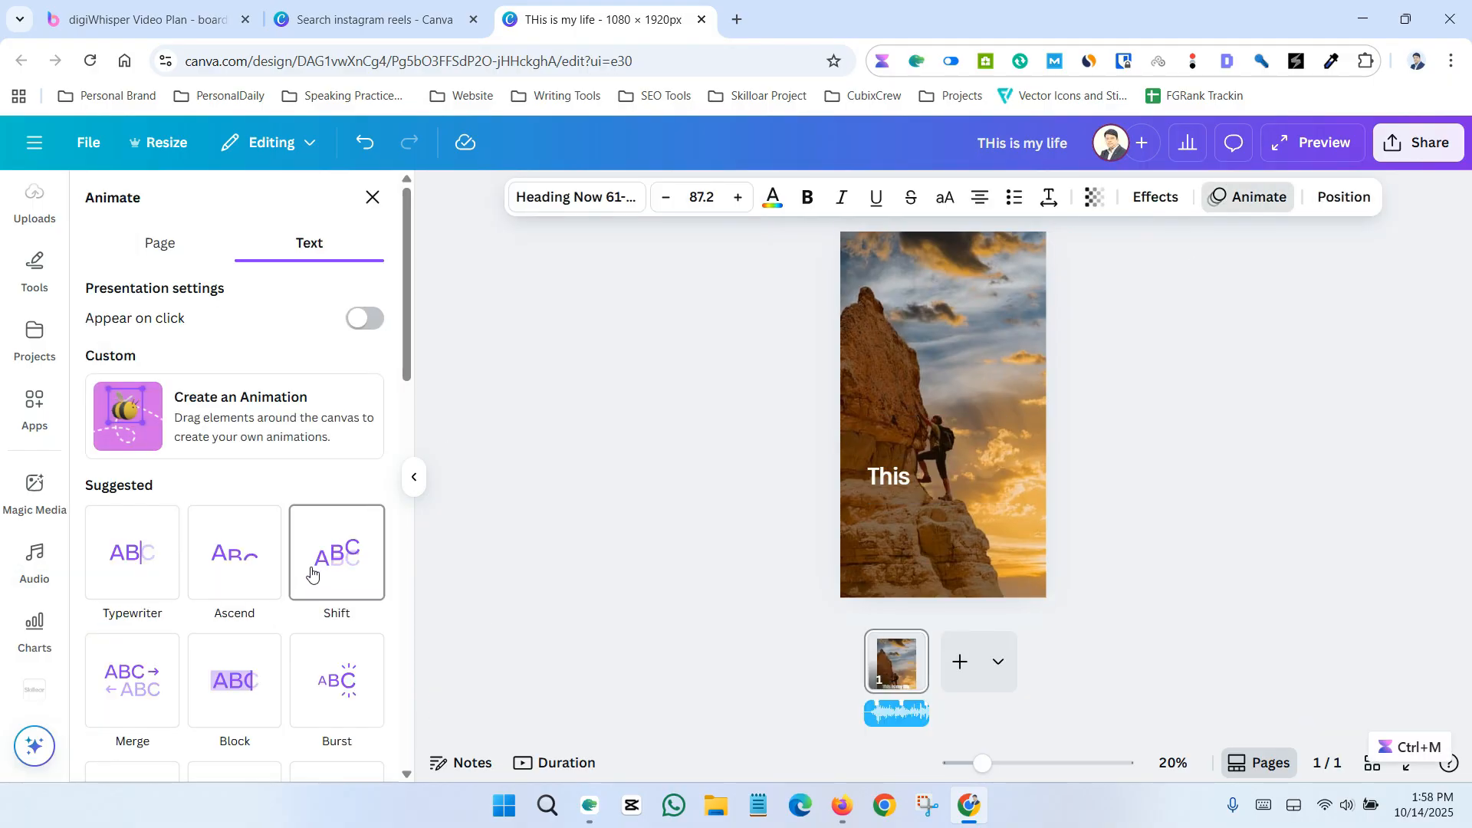
scroll(337, 682, down, 1)
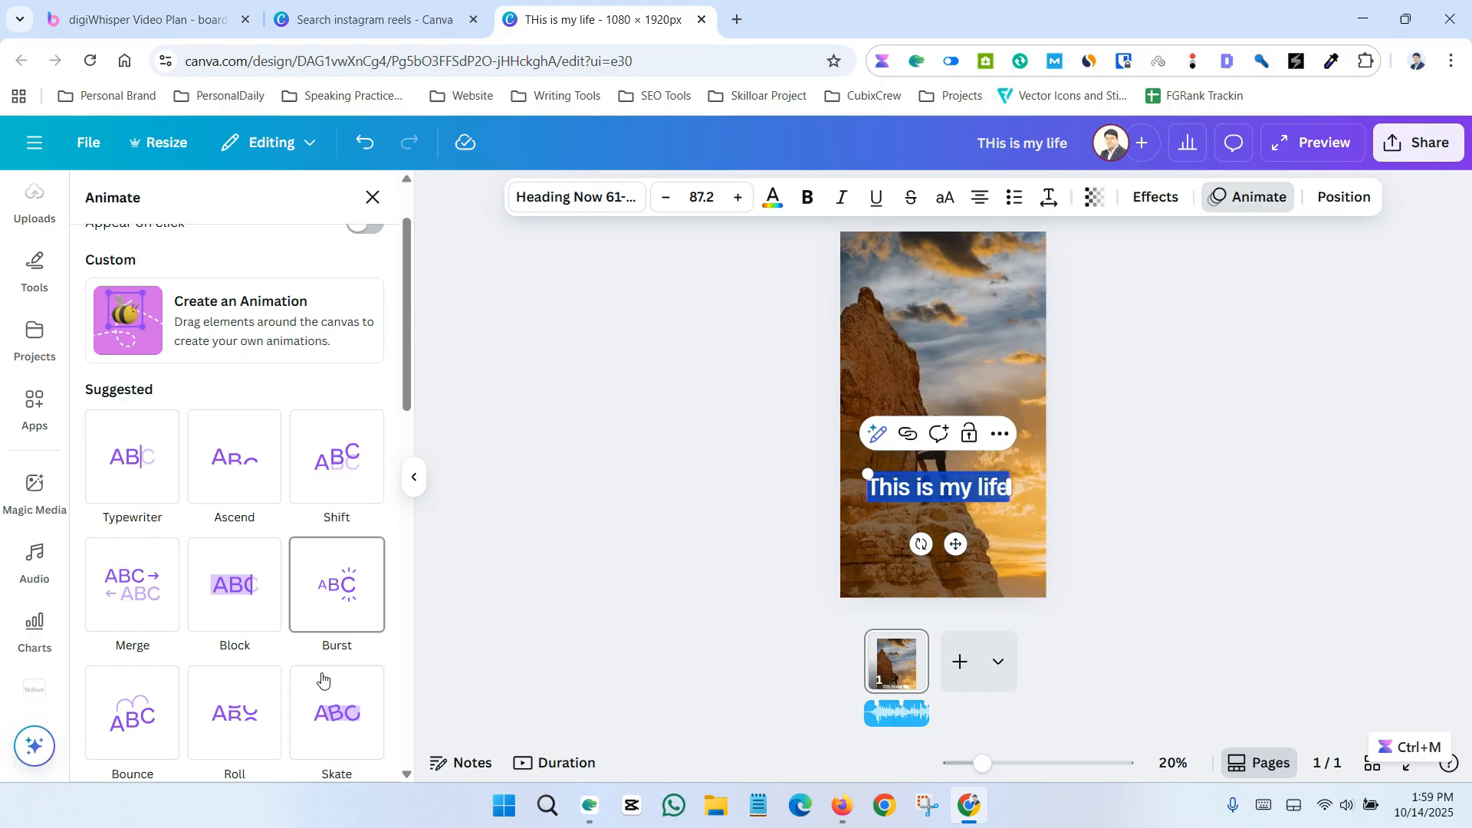
click(253, 605)
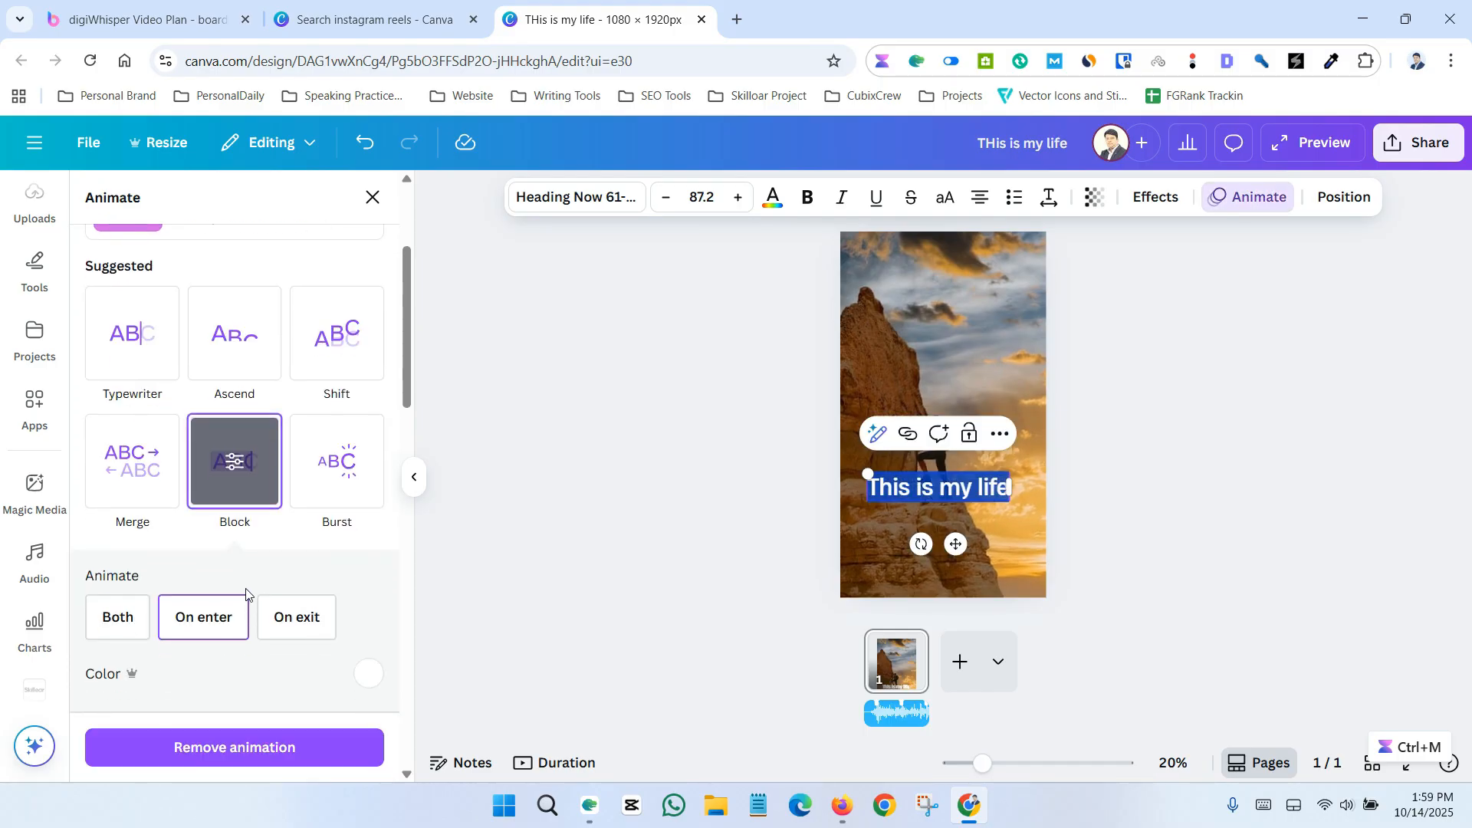
click(659, 526)
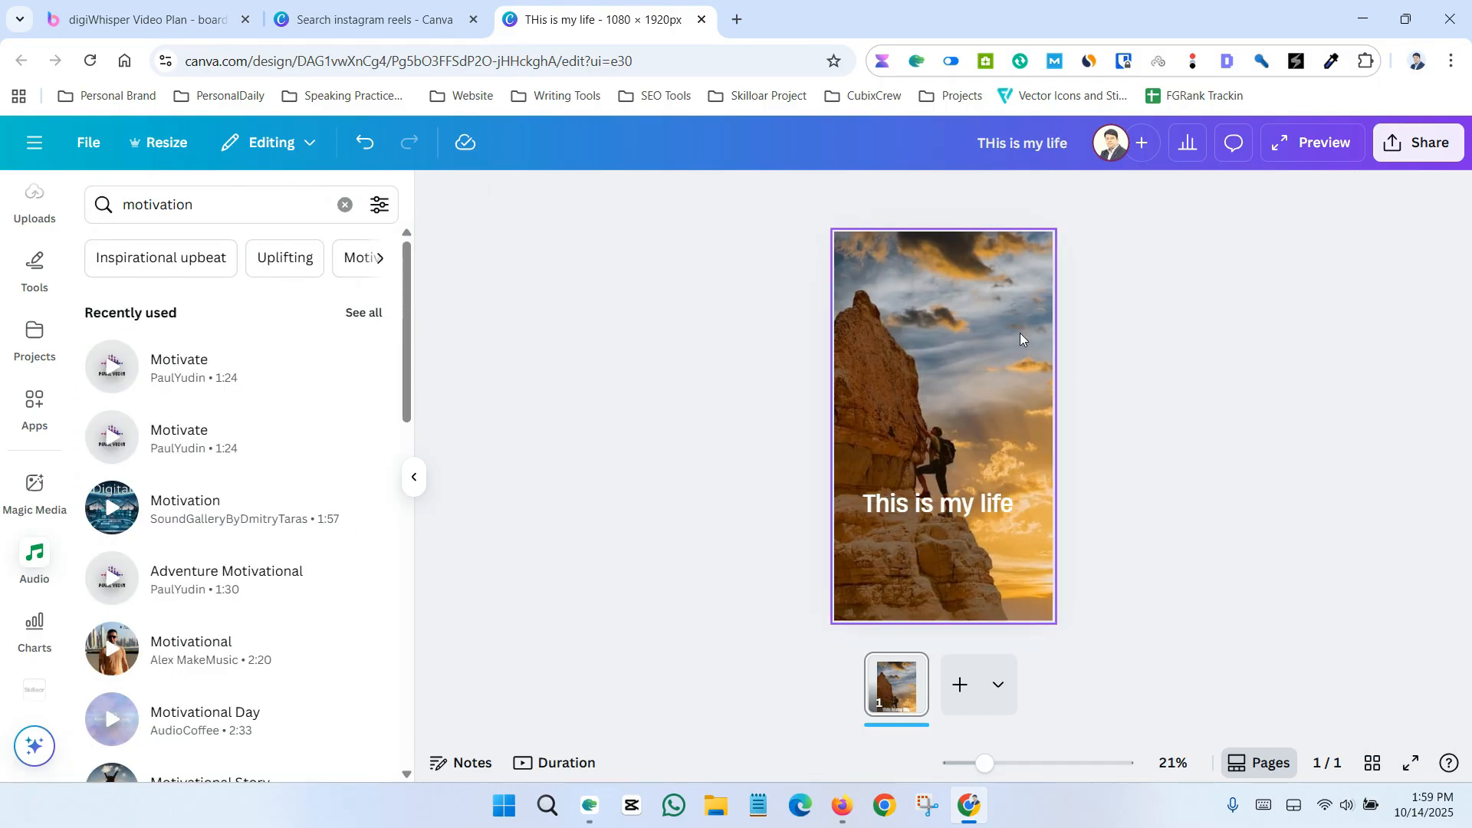
- Preview the reel with the animated text, and look at the sharing options without using them
click(1311, 151)
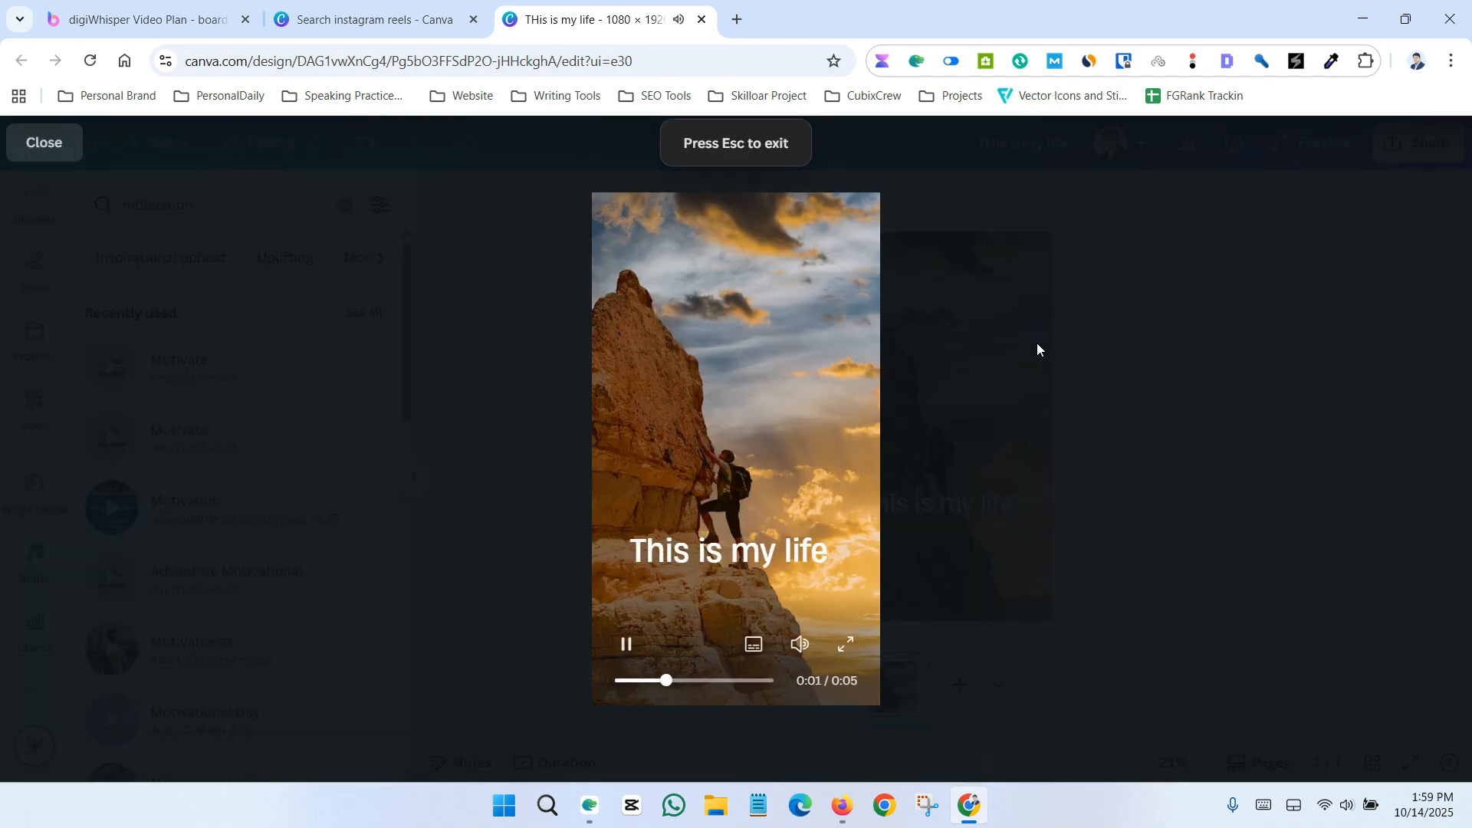
key(Escape)
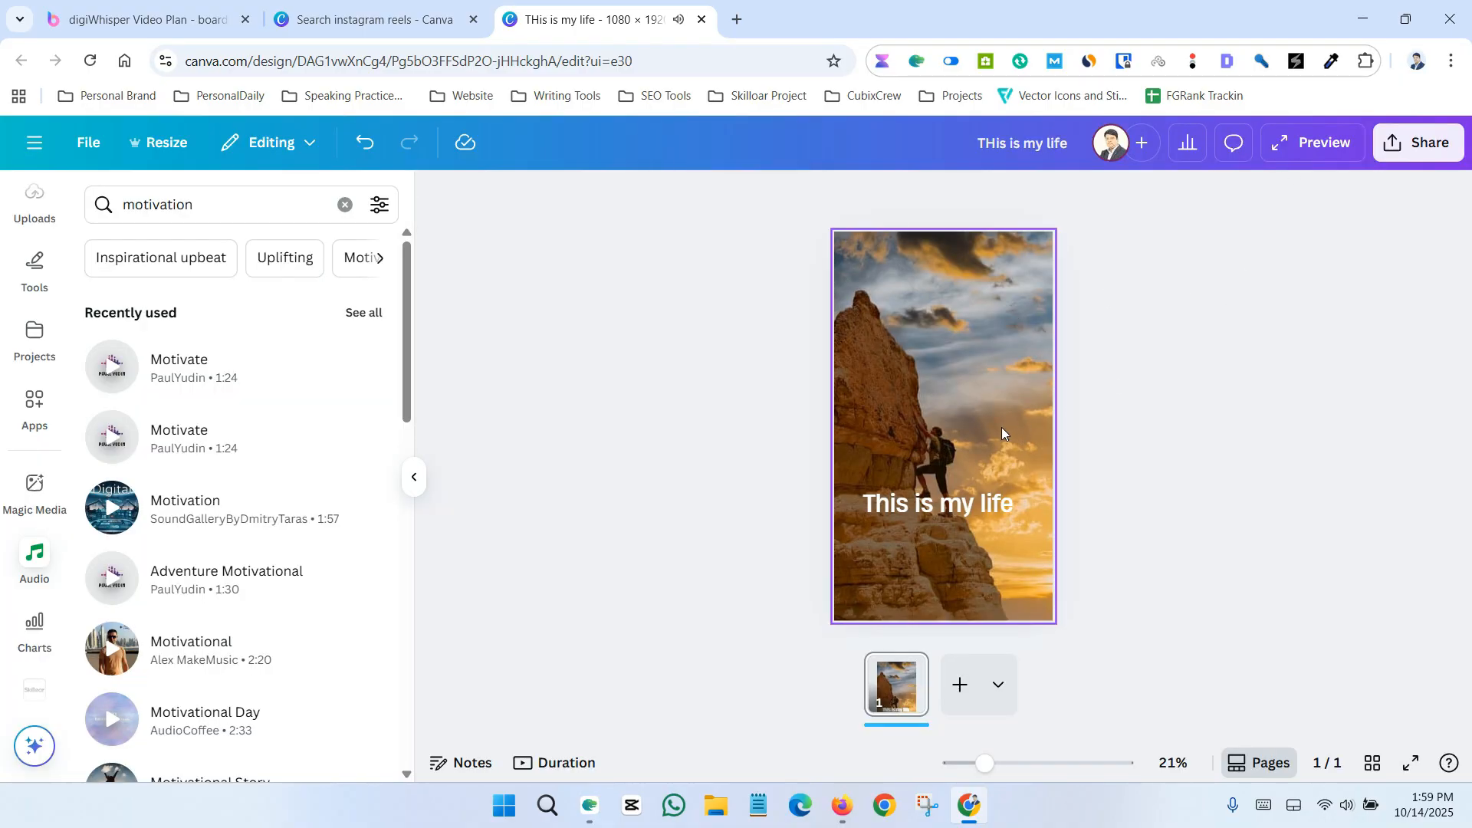
click(1411, 144)
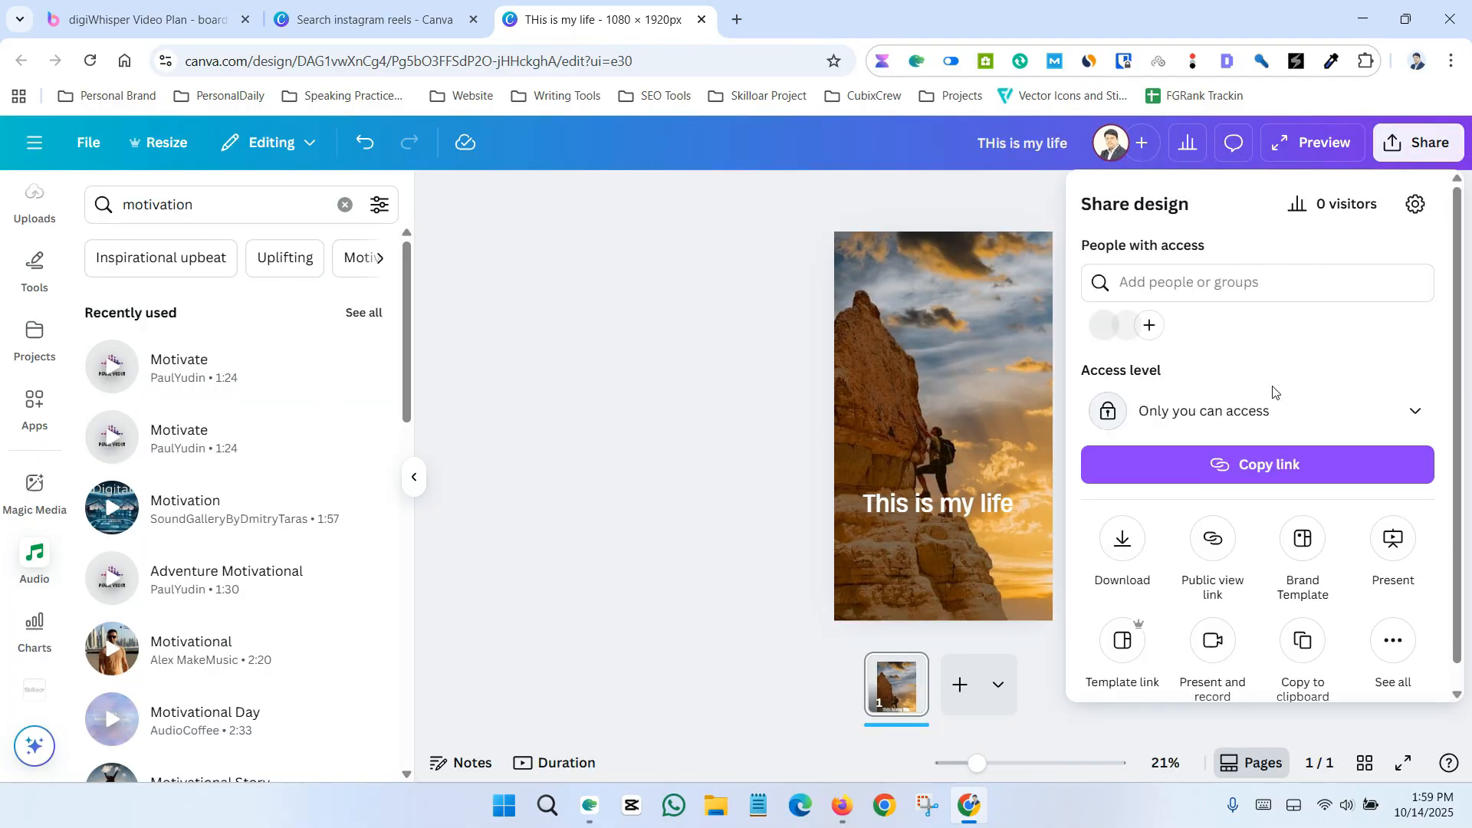
click(563, 391)
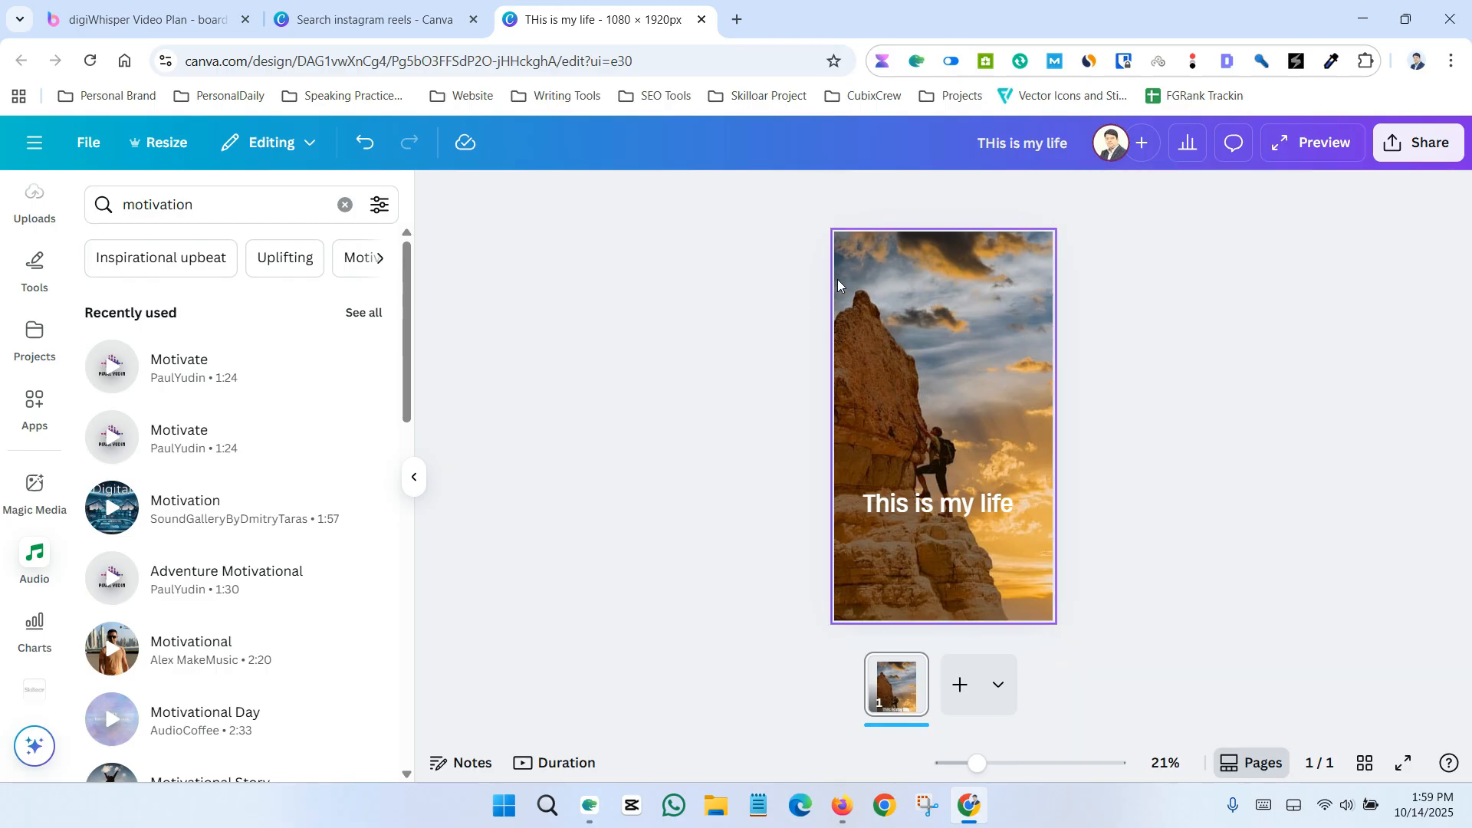
- Delete the climber background photo and show the "motivation" element results as videos
click(920, 310)
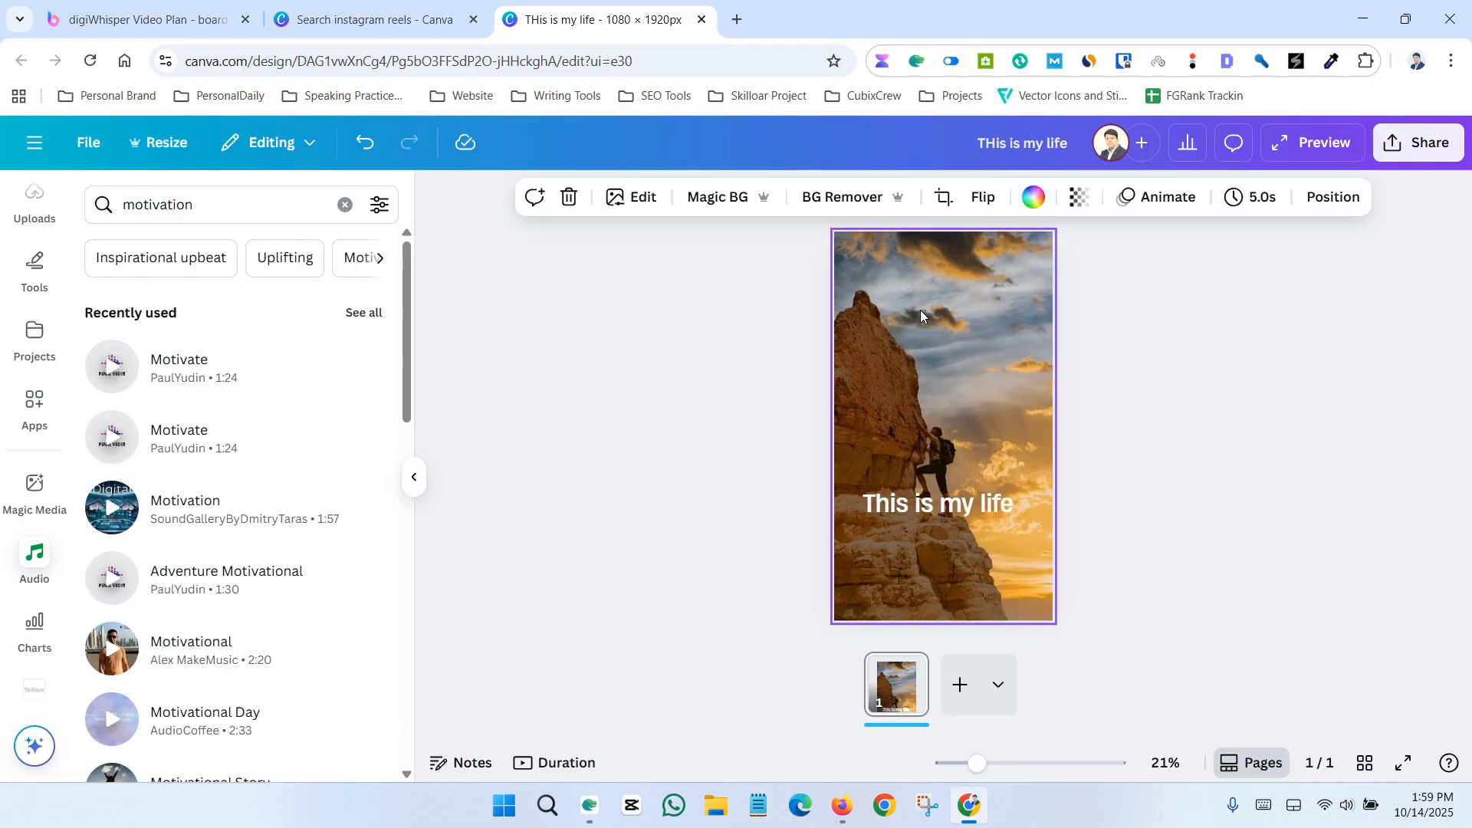
key(Delete)
scroll(43, 345, up, 3)
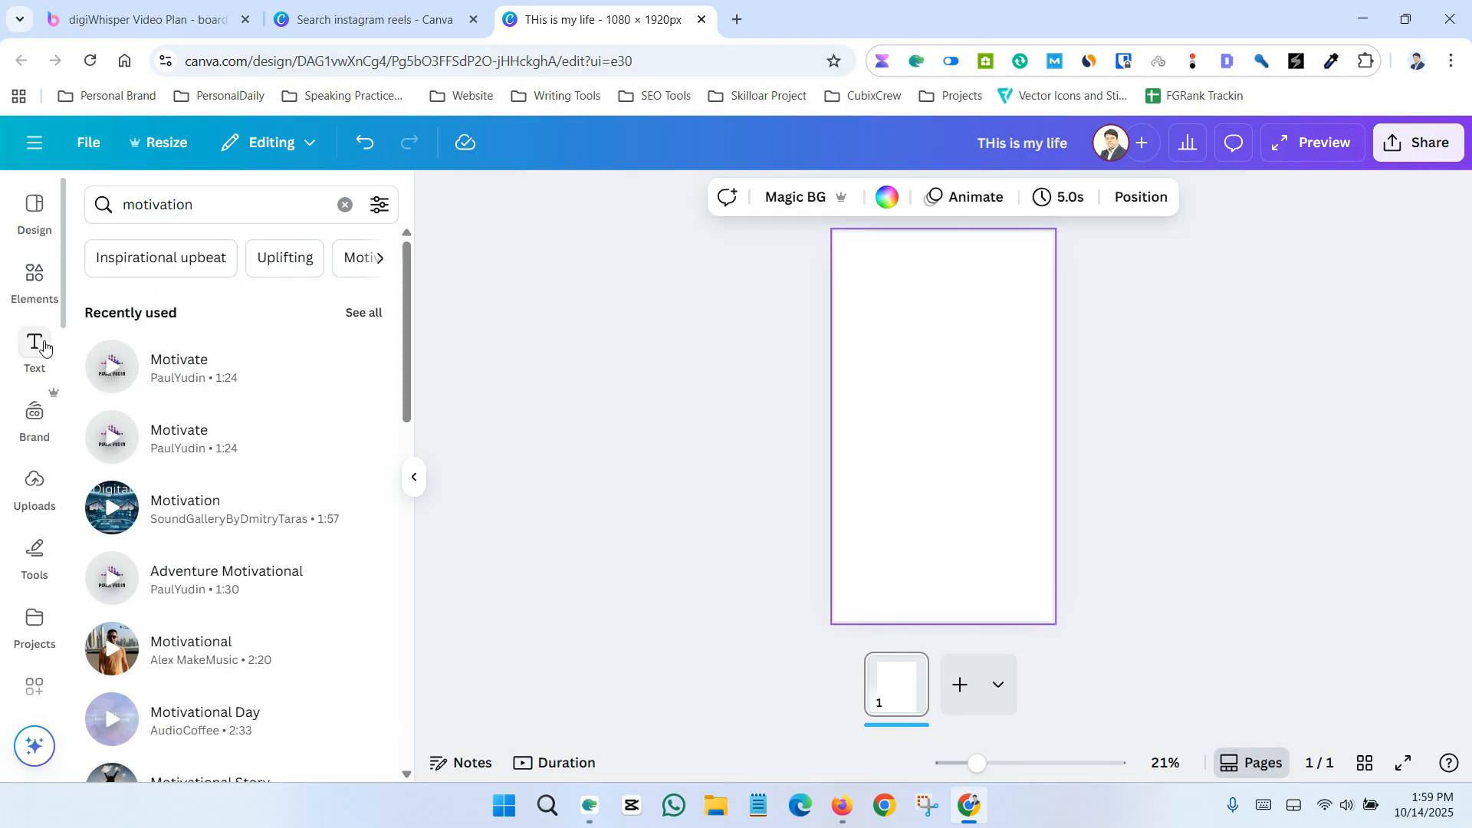
click(36, 282)
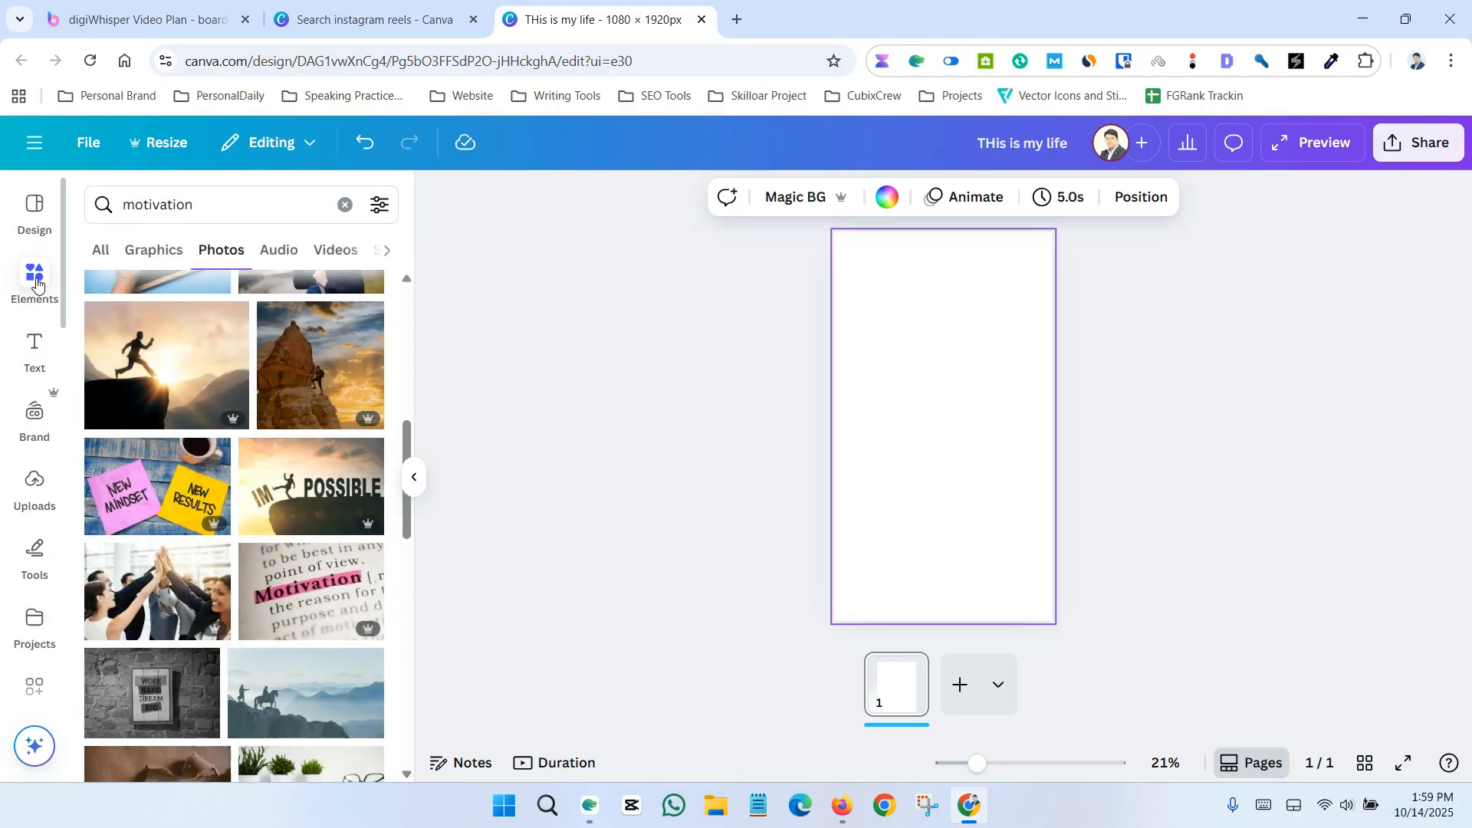
click(225, 208)
click(224, 208)
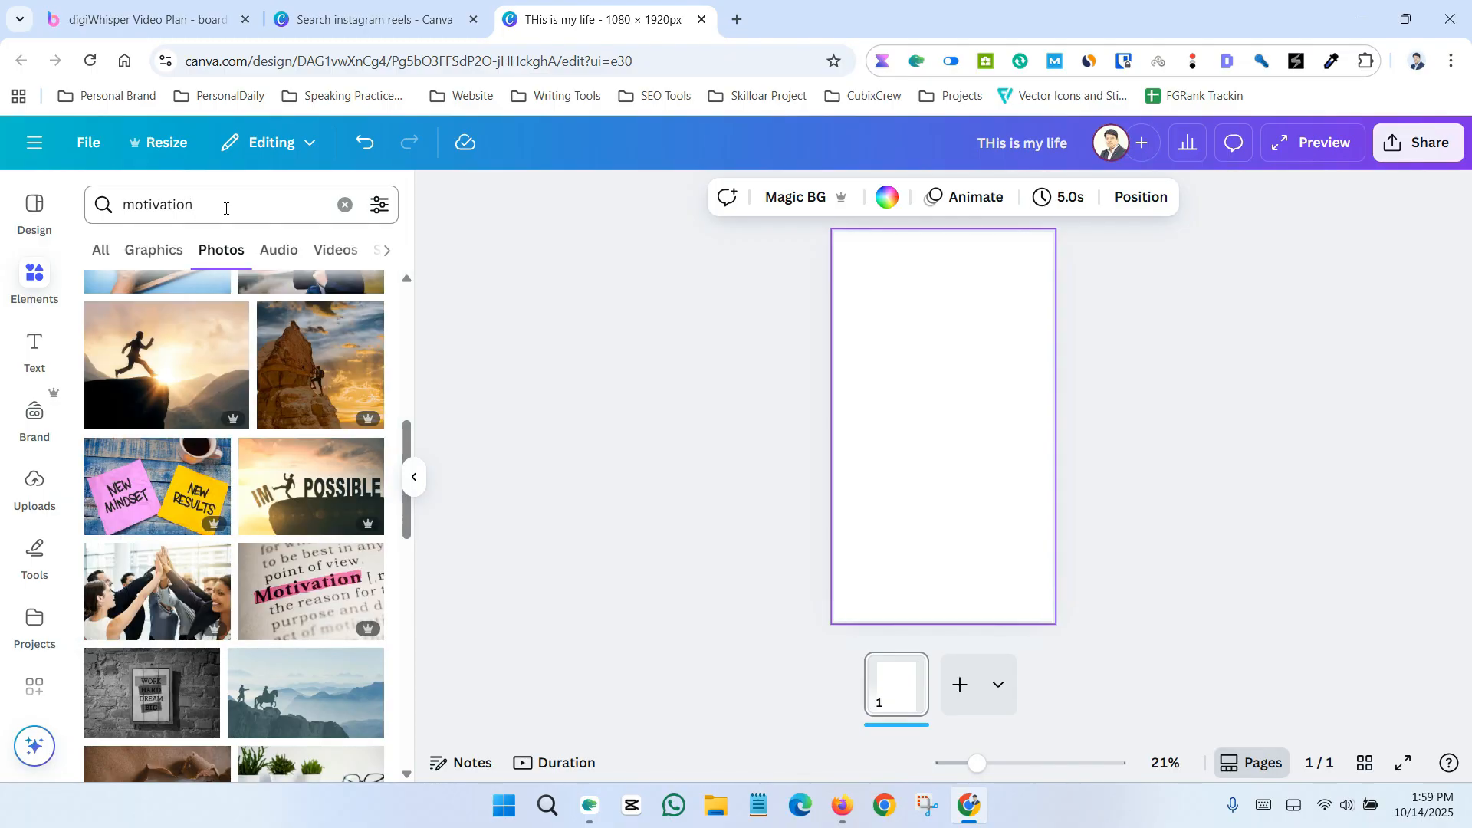
click(314, 252)
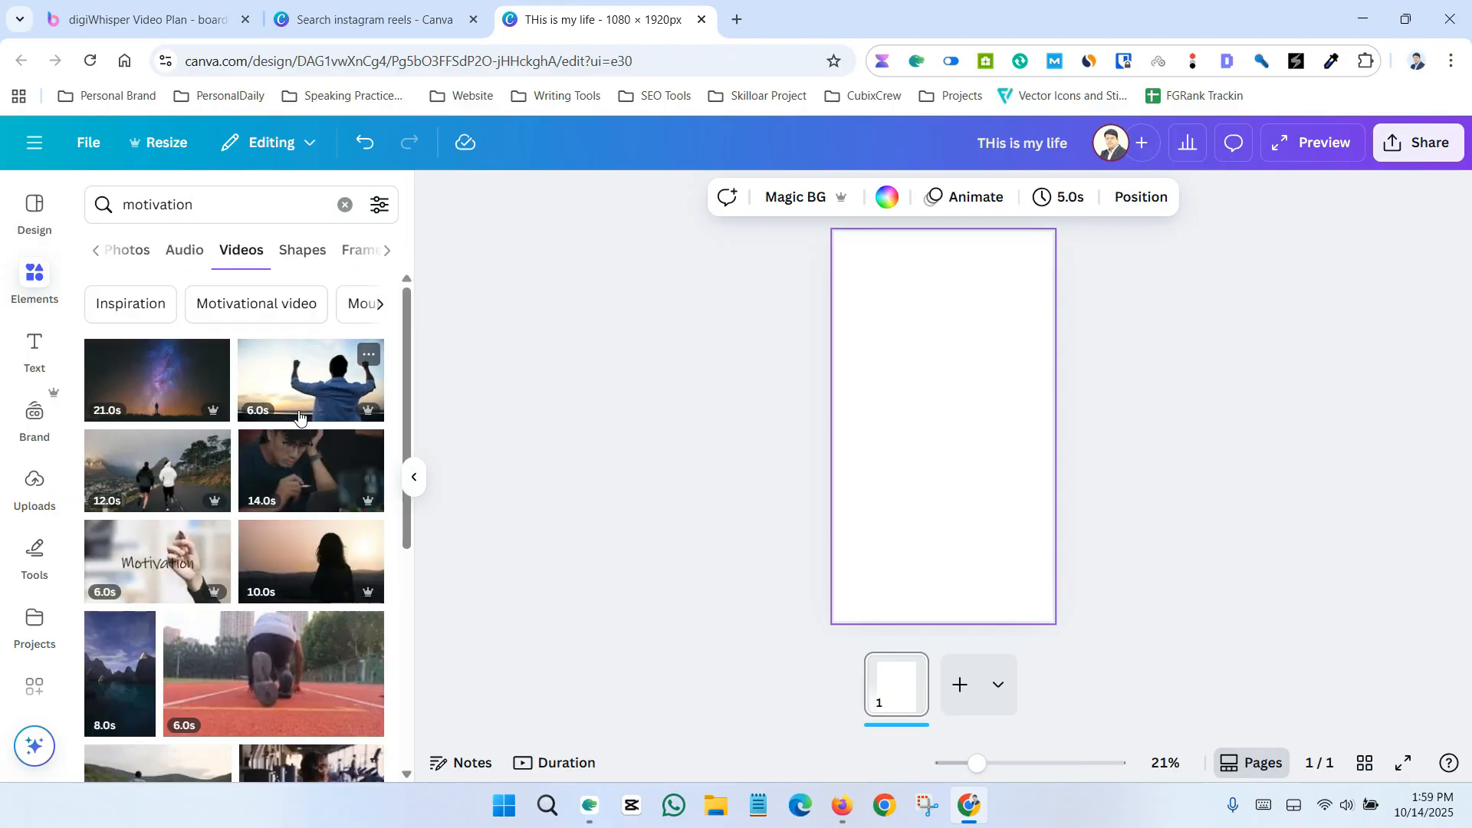
- Add the 17-second video of a man's bare back at a pull-up bar and set it as the background
scroll(261, 469, down, 3)
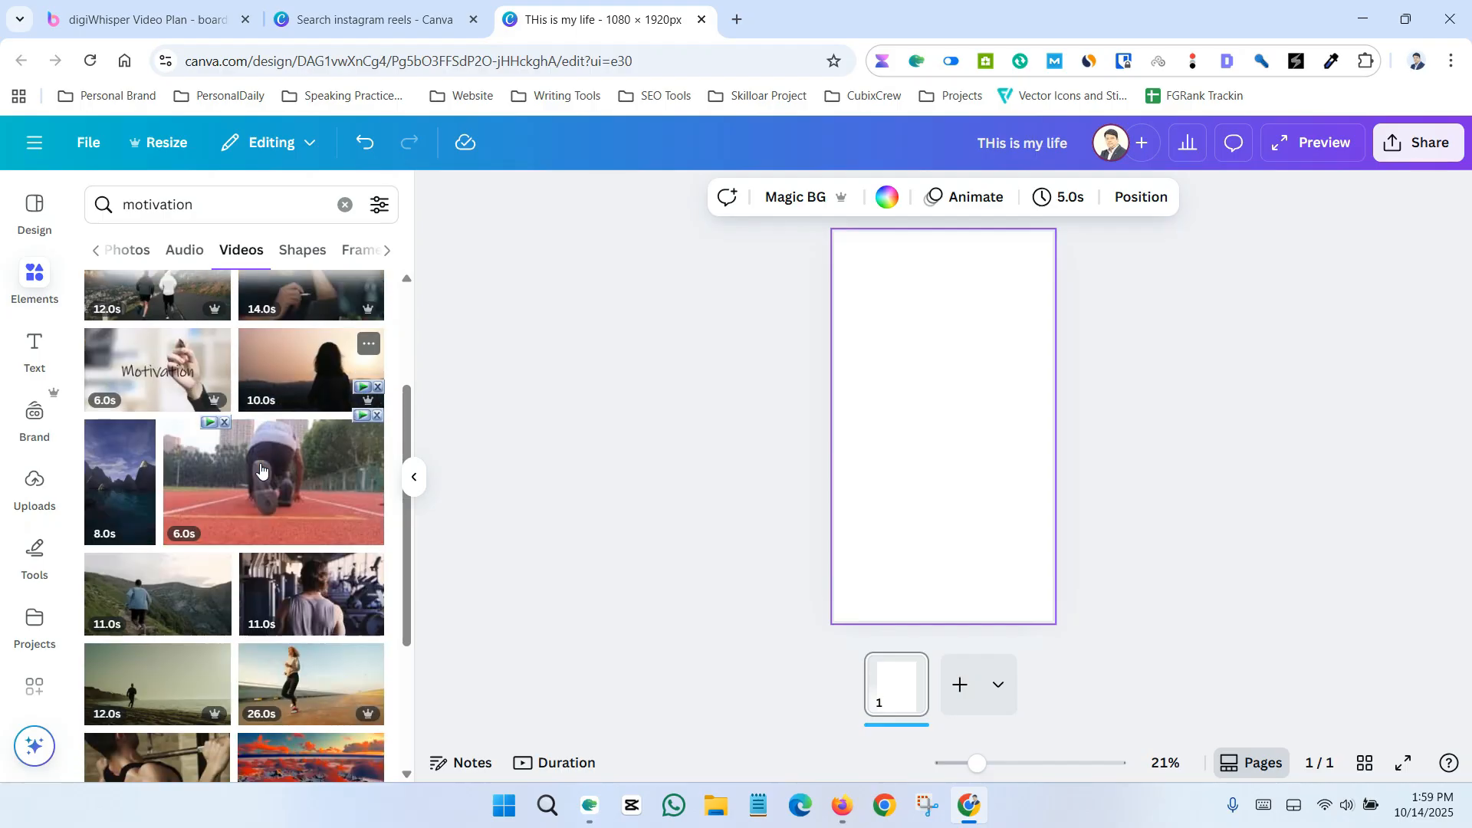
scroll(303, 399, down, 3)
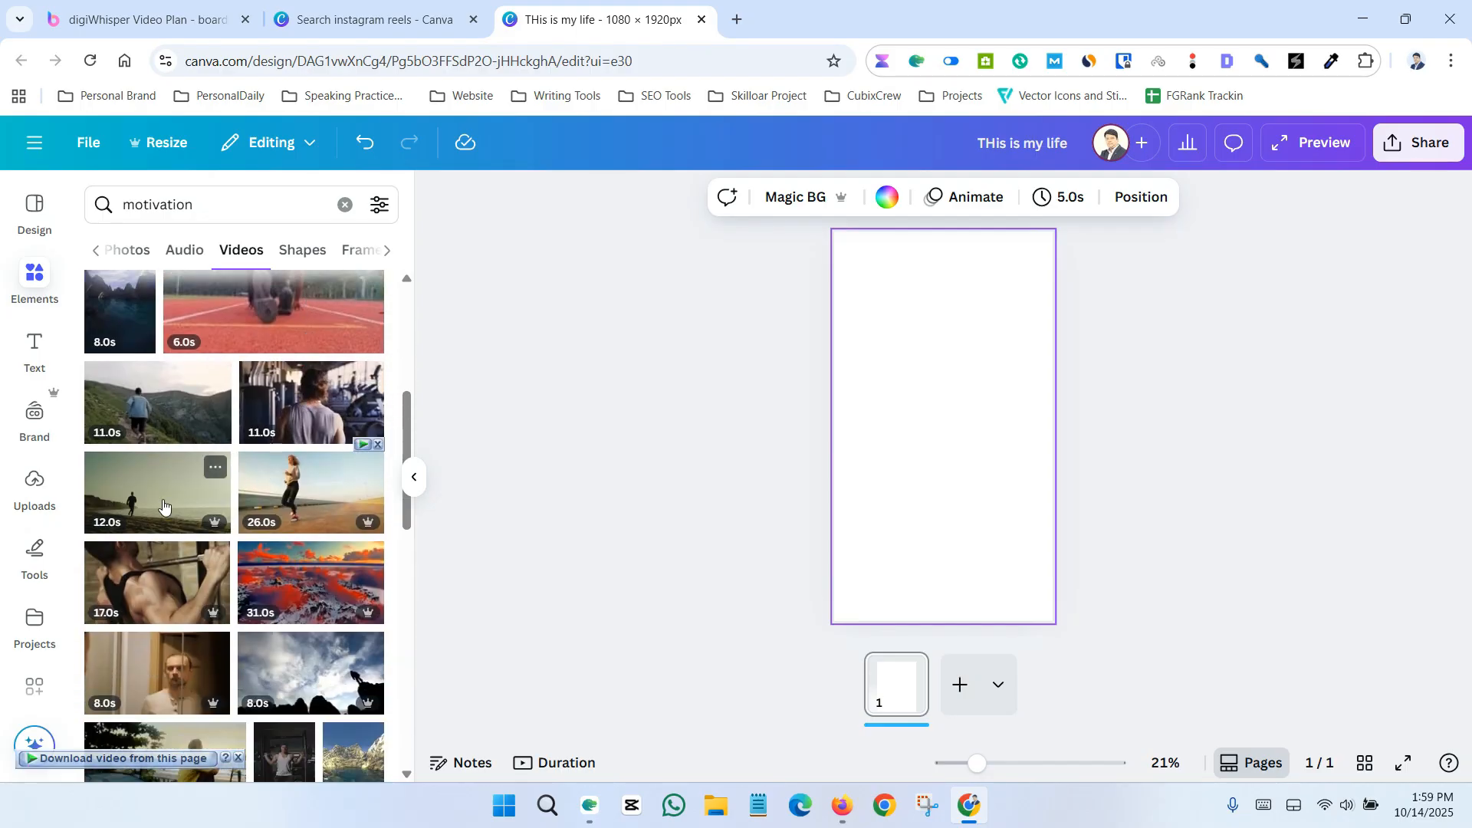
scroll(164, 505, down, 3)
click(163, 422)
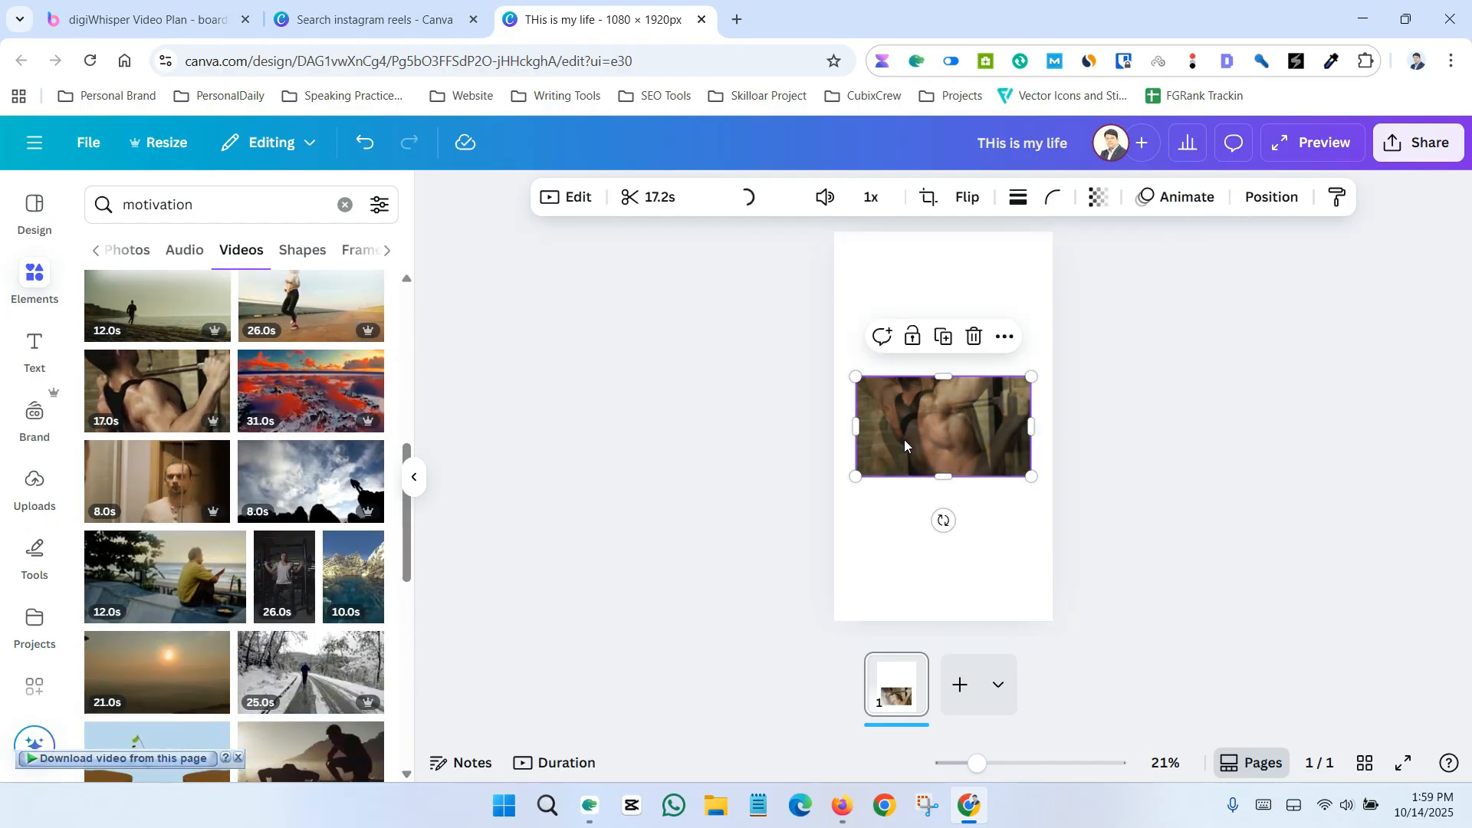
right_click(996, 407)
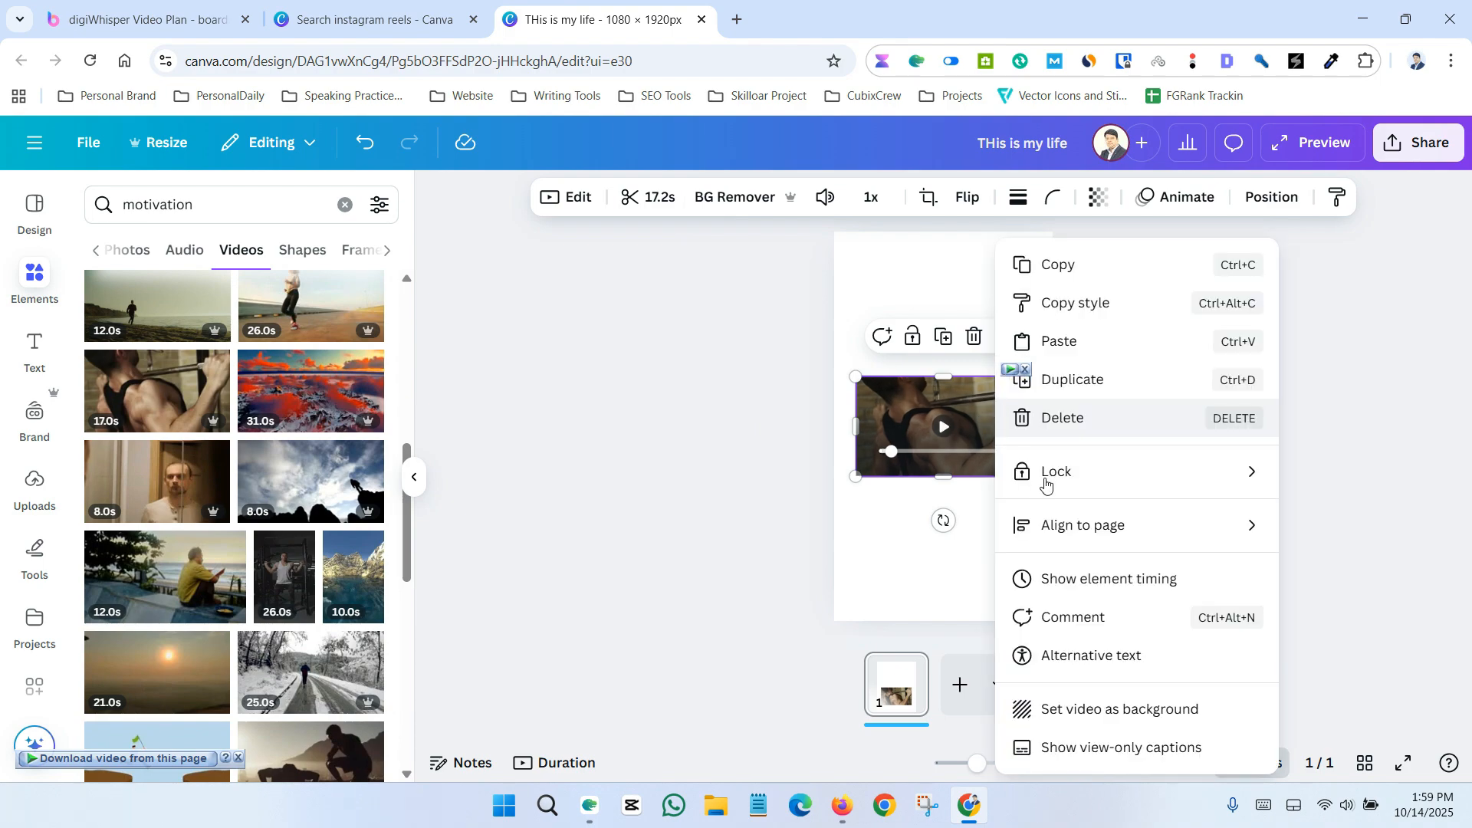
click(1112, 711)
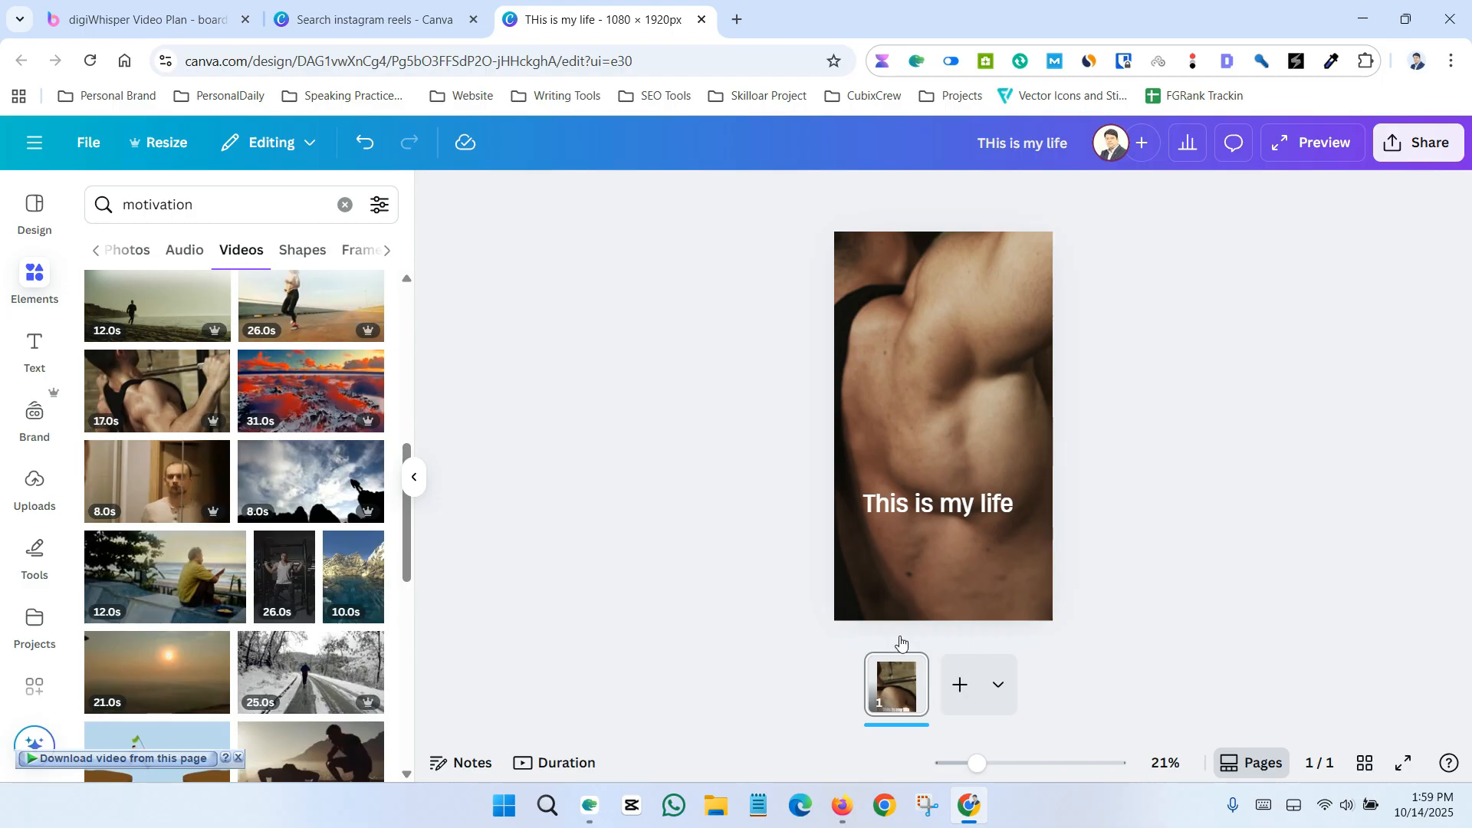
- Play the background video, shift its footage to the right within the page crop, and delete it
click(962, 343)
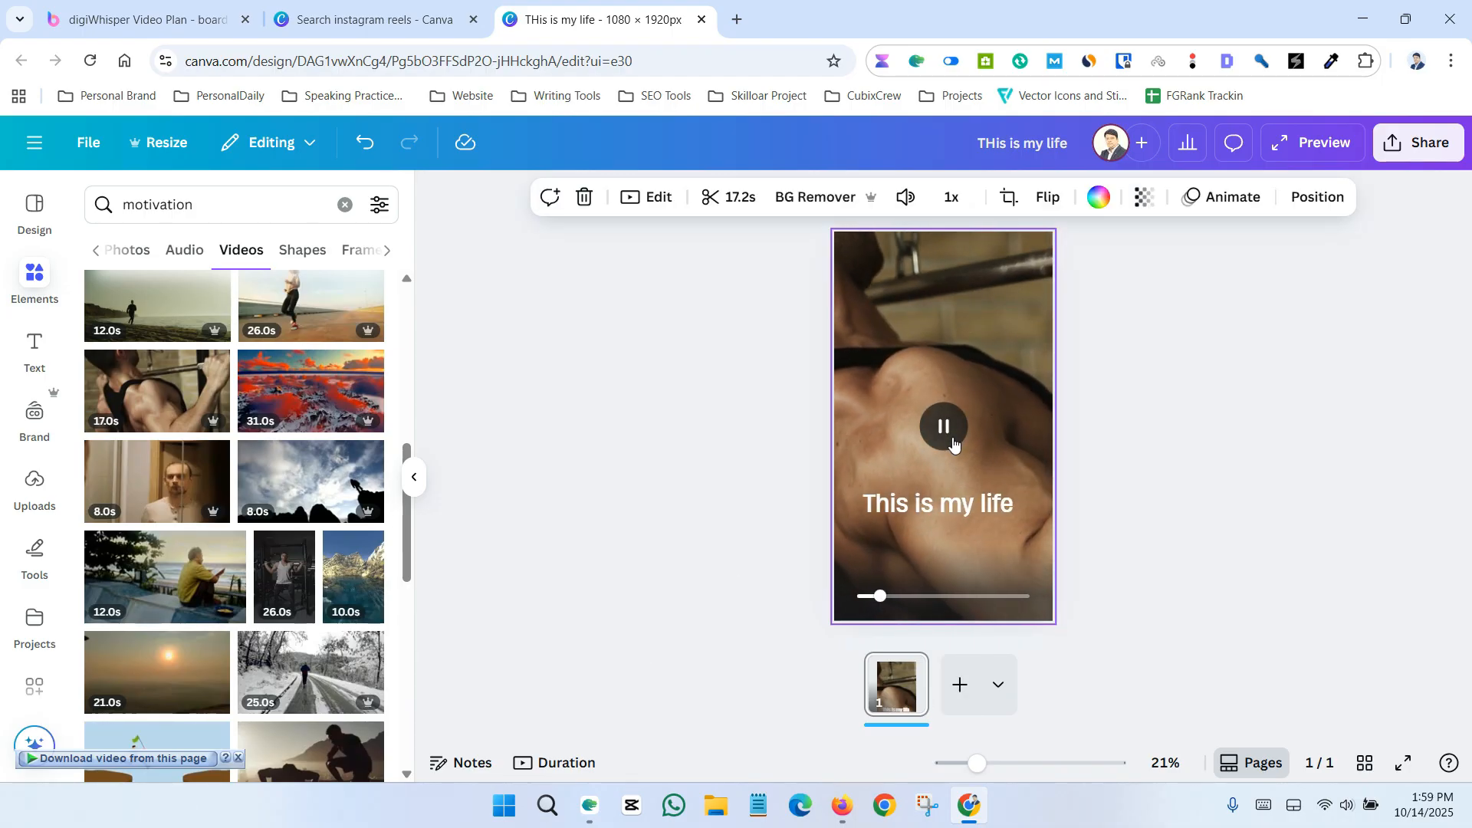
click(990, 343)
click(1082, 399)
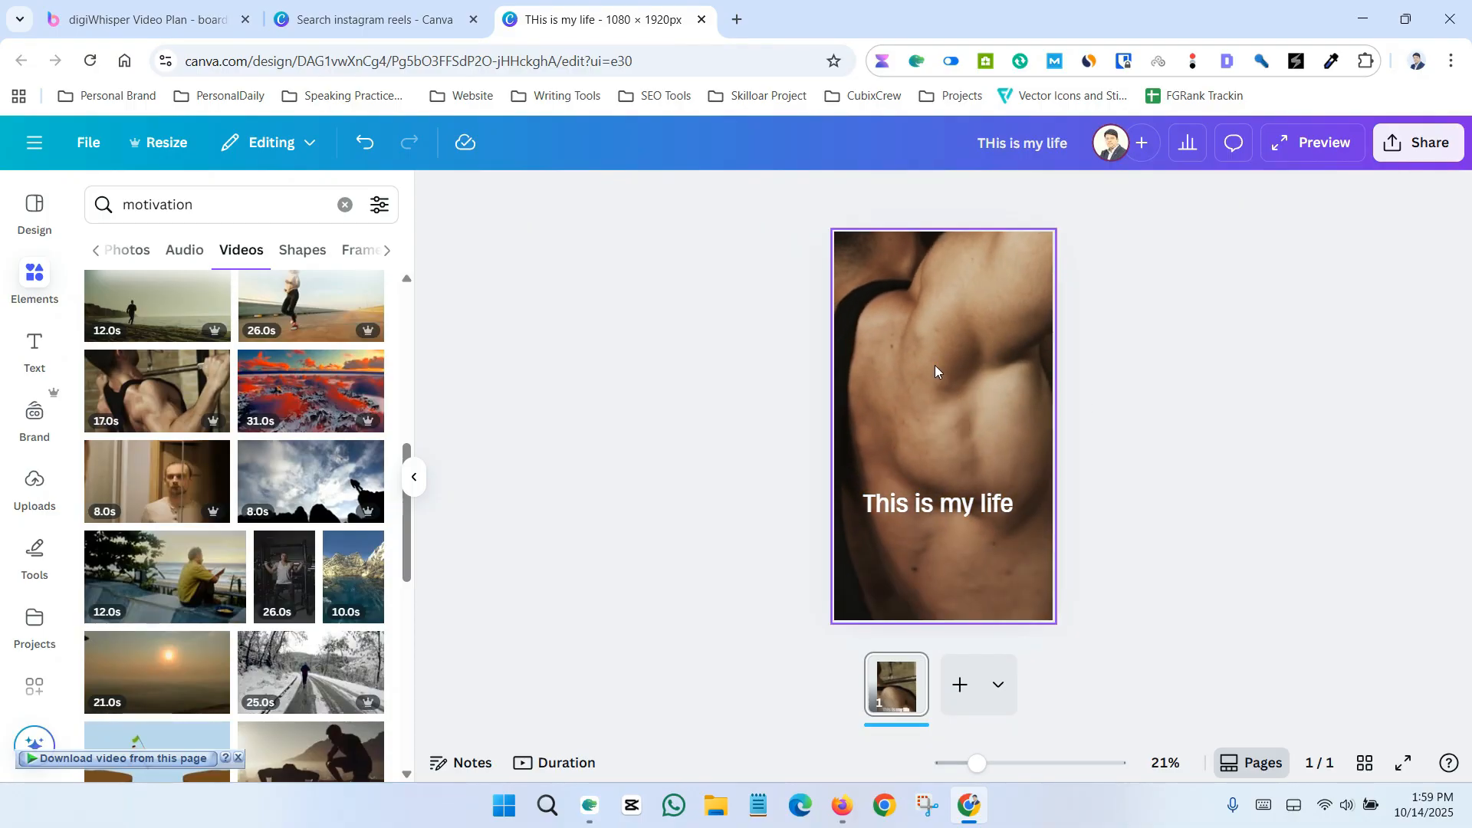
click(922, 347)
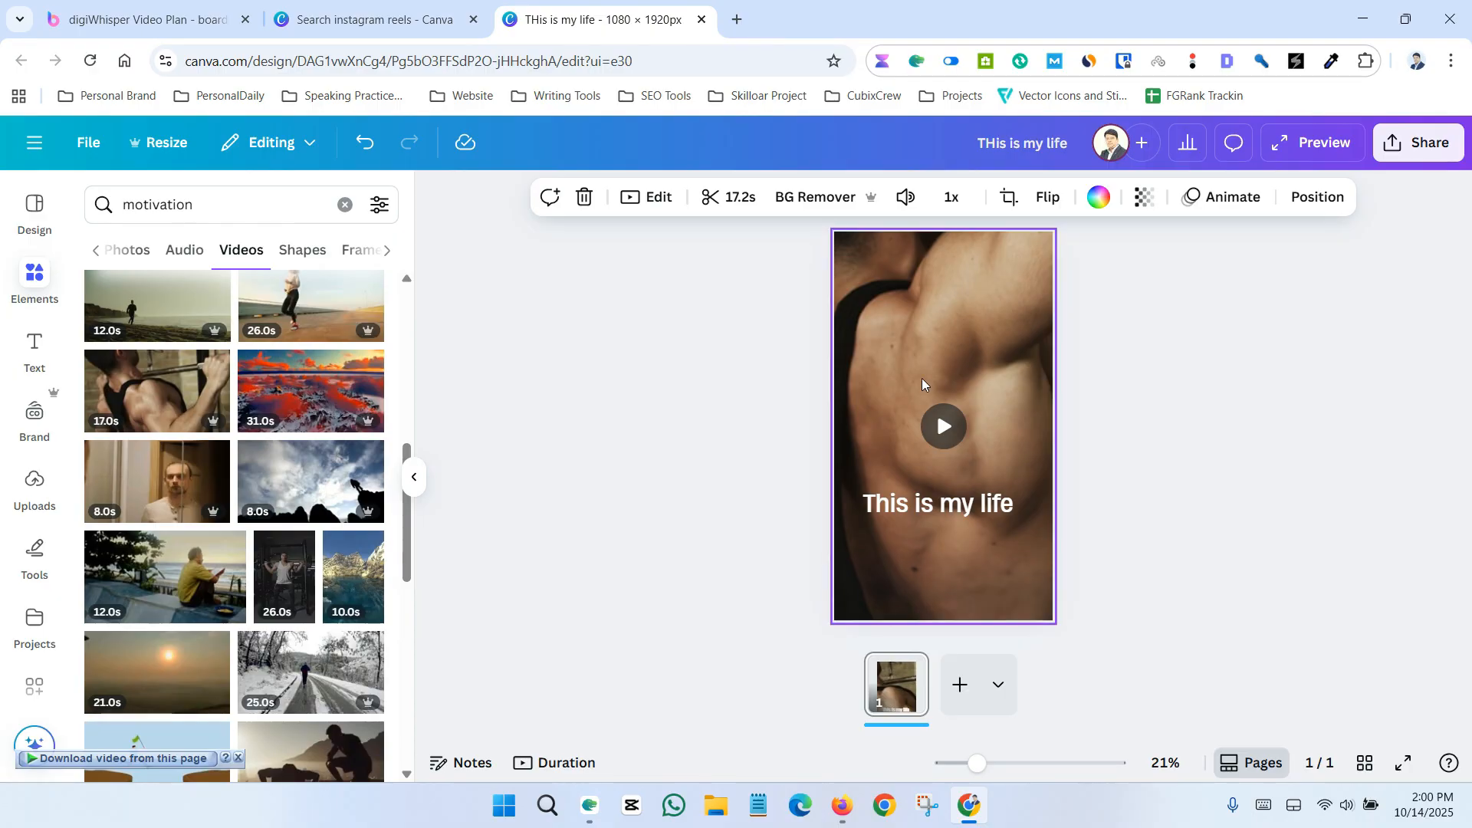
click(934, 517)
click(934, 517)
click(1007, 356)
double_click(1007, 356)
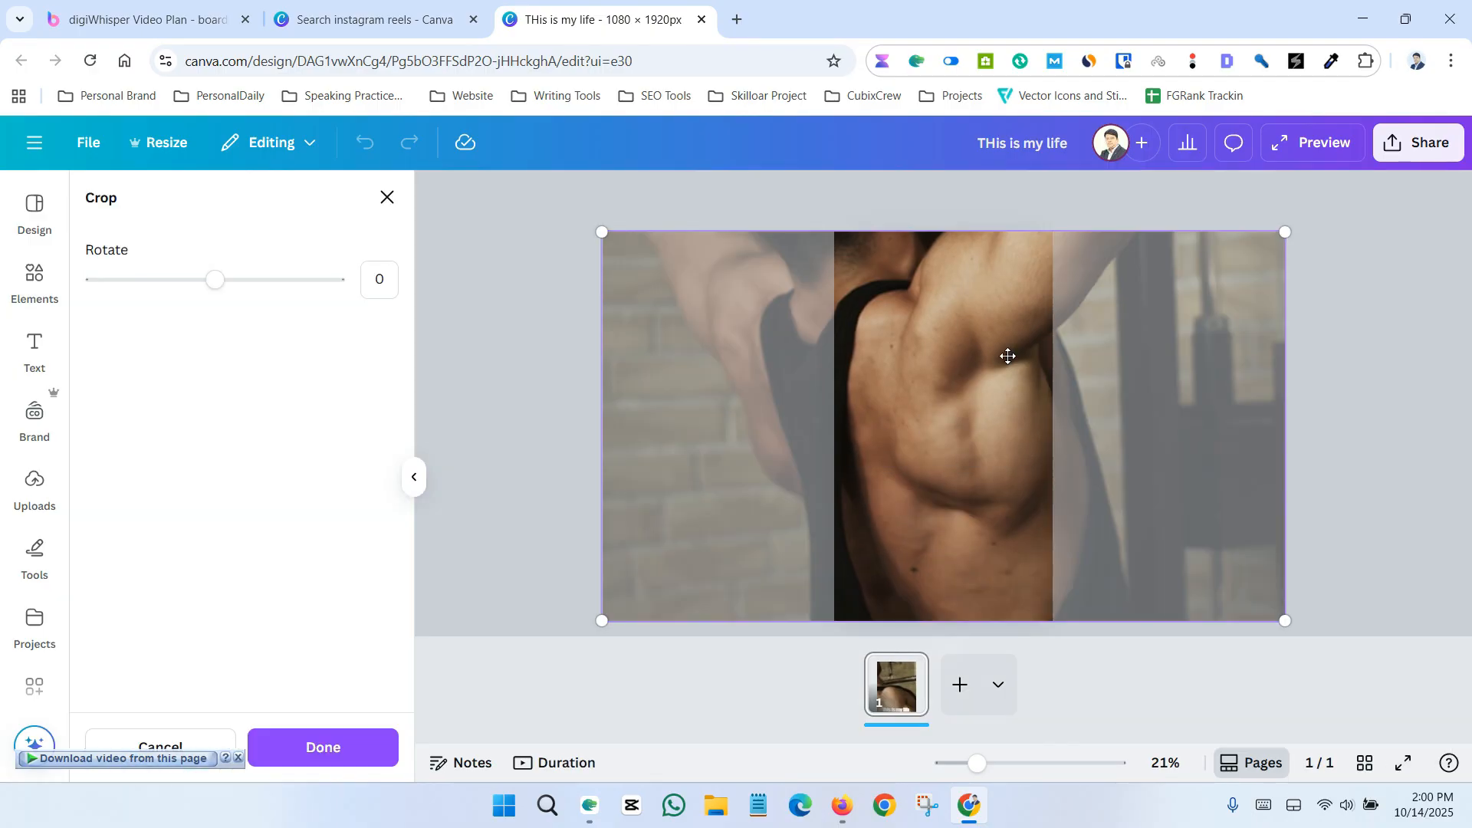
drag(1009, 355, 1015, 415)
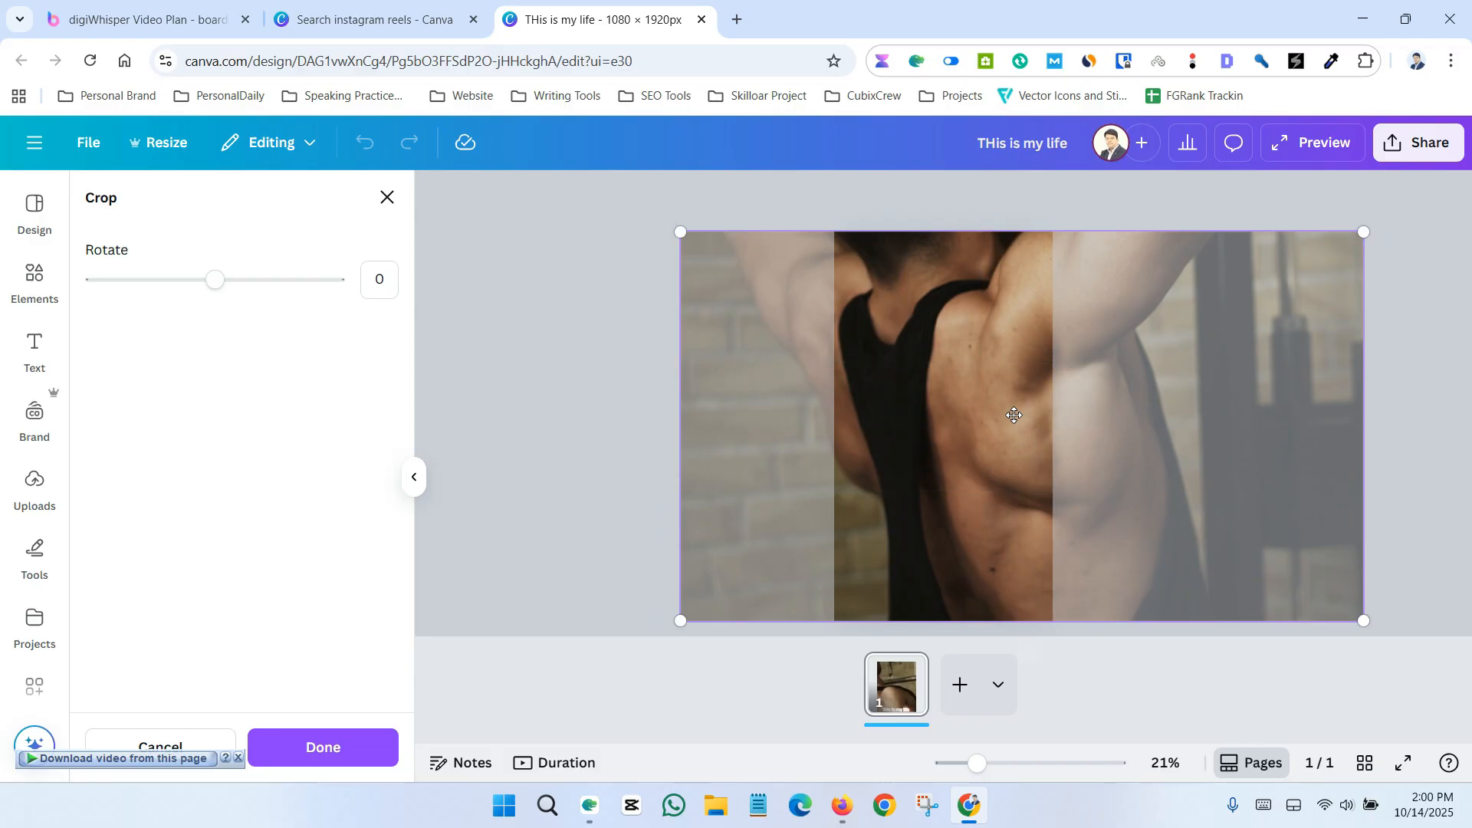
key(Delete)
- Fill the page with the 26-second video of a woman running and shift its crop to bring her fully into frame
scroll(287, 534, down, 5)
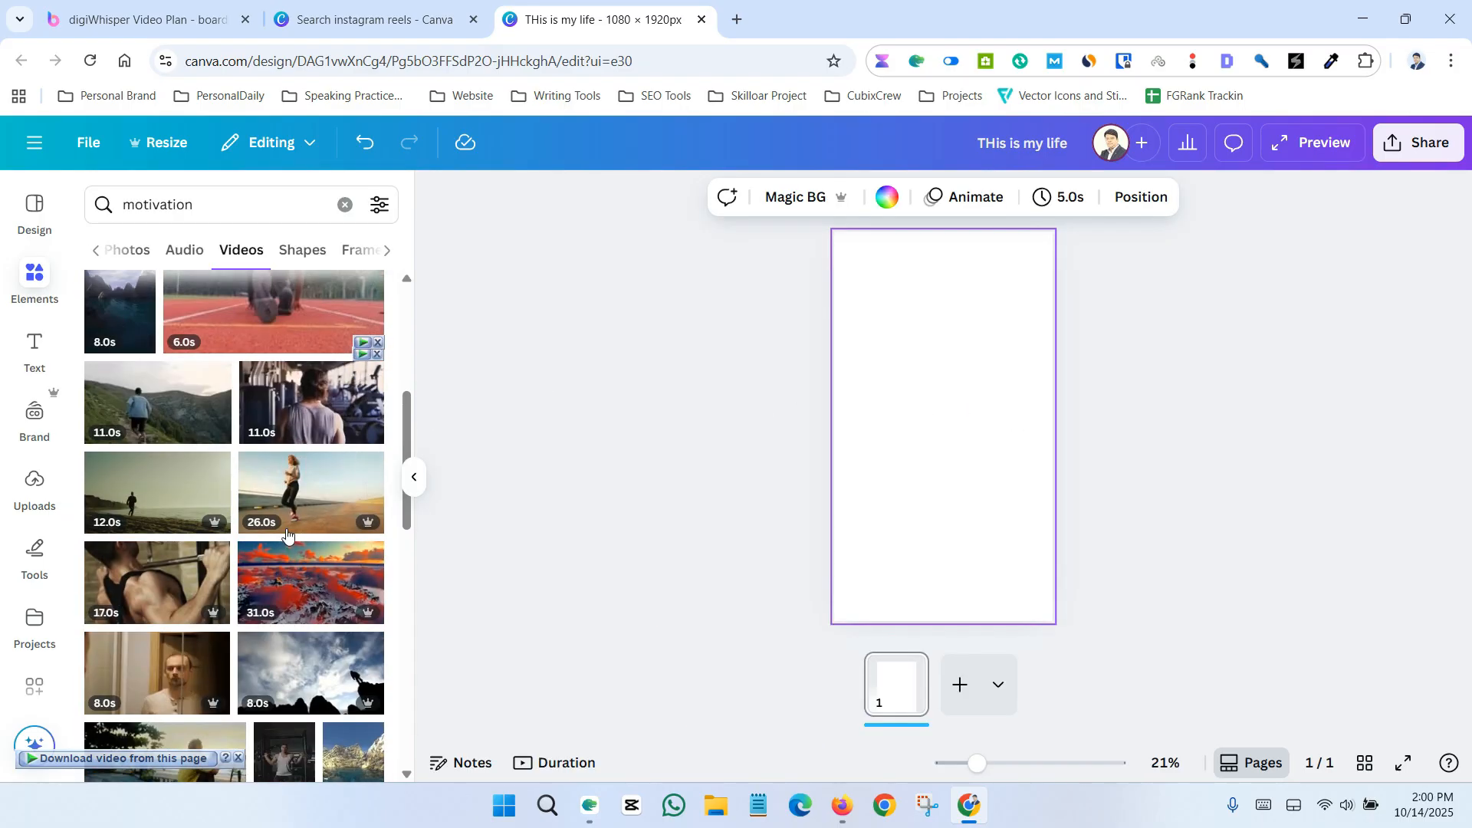
drag(286, 535, 845, 390)
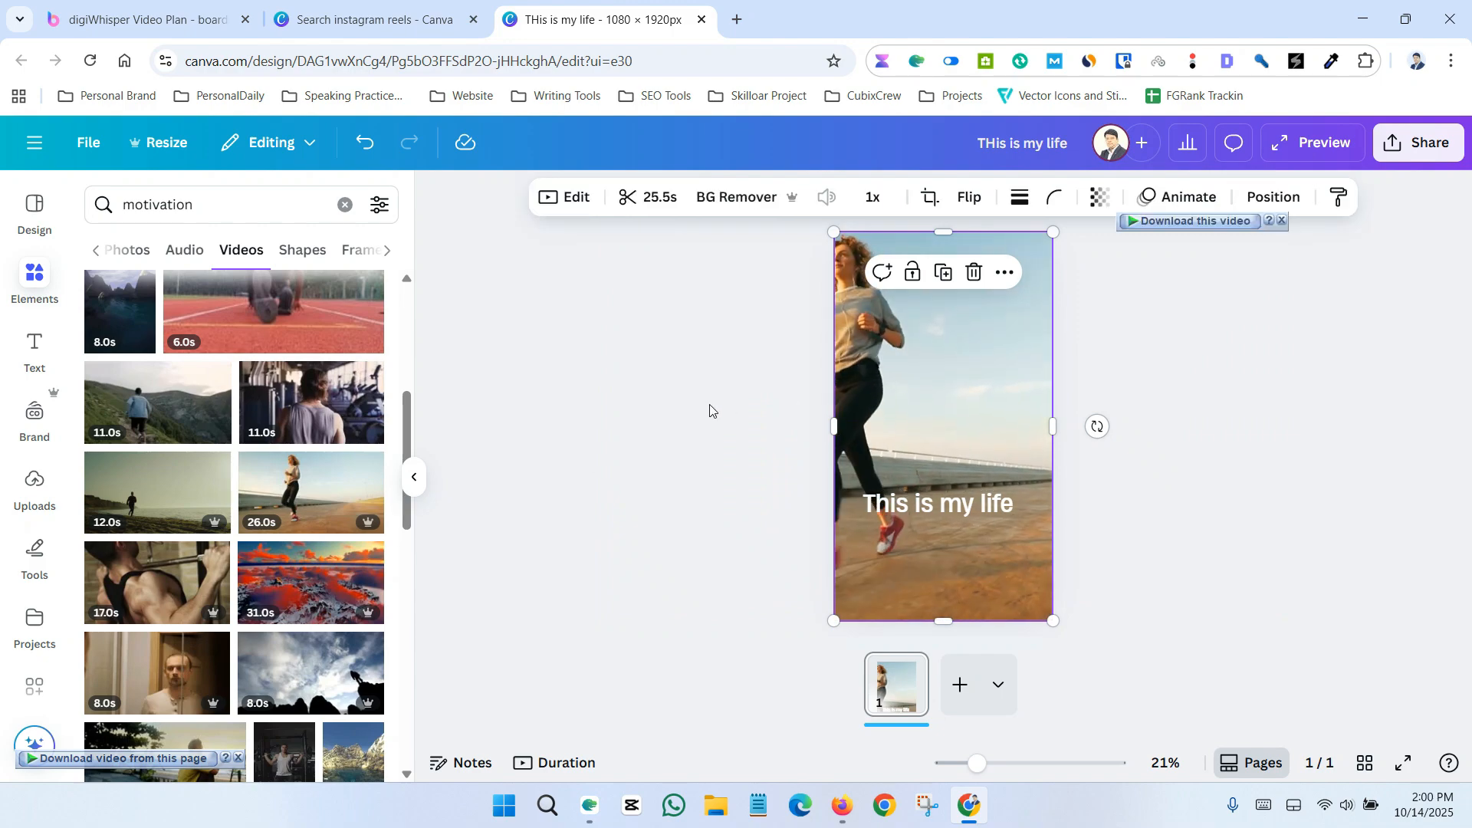
double_click(953, 395)
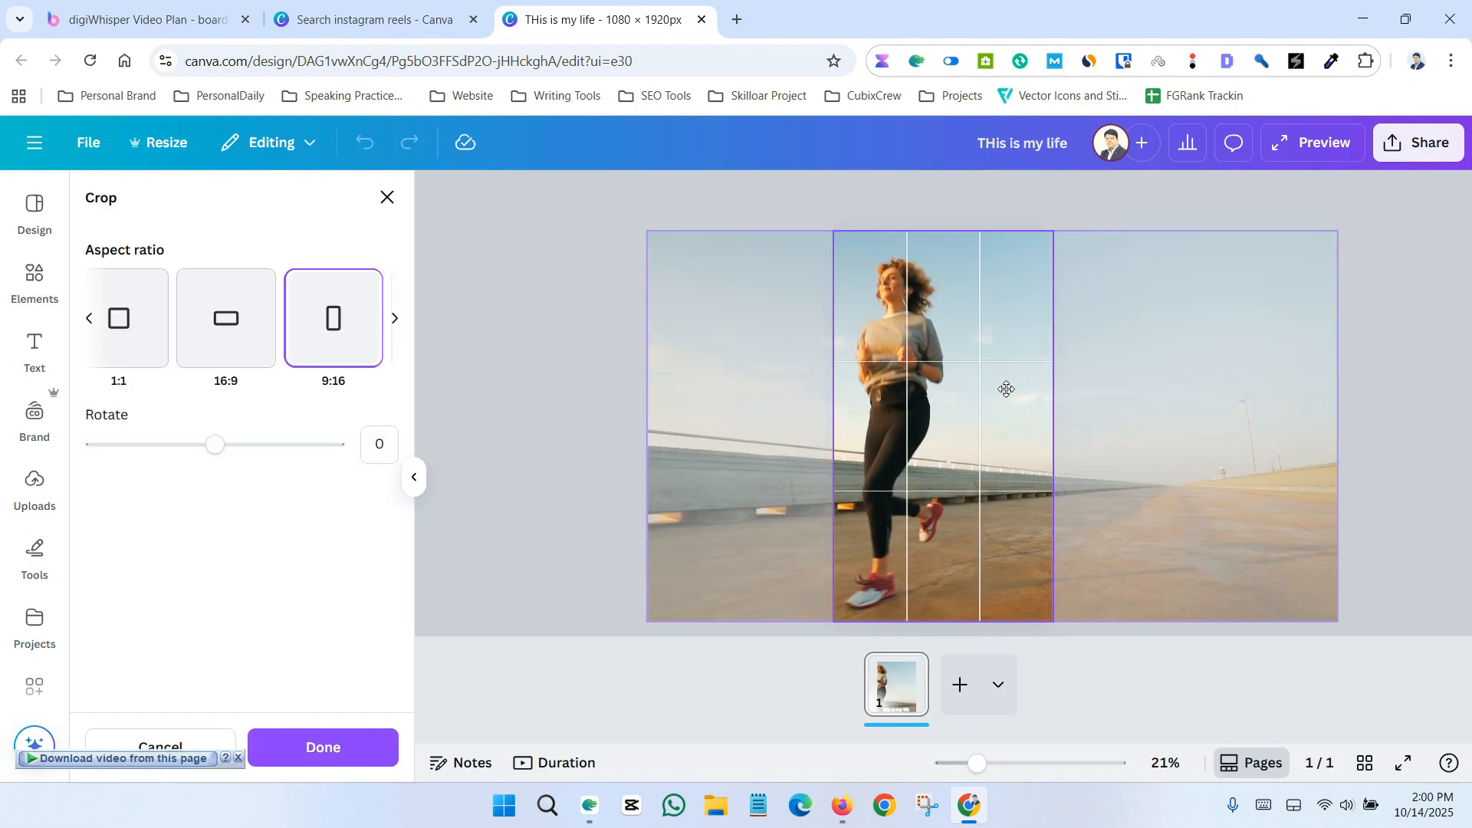
drag(1007, 388, 1027, 388)
click(552, 444)
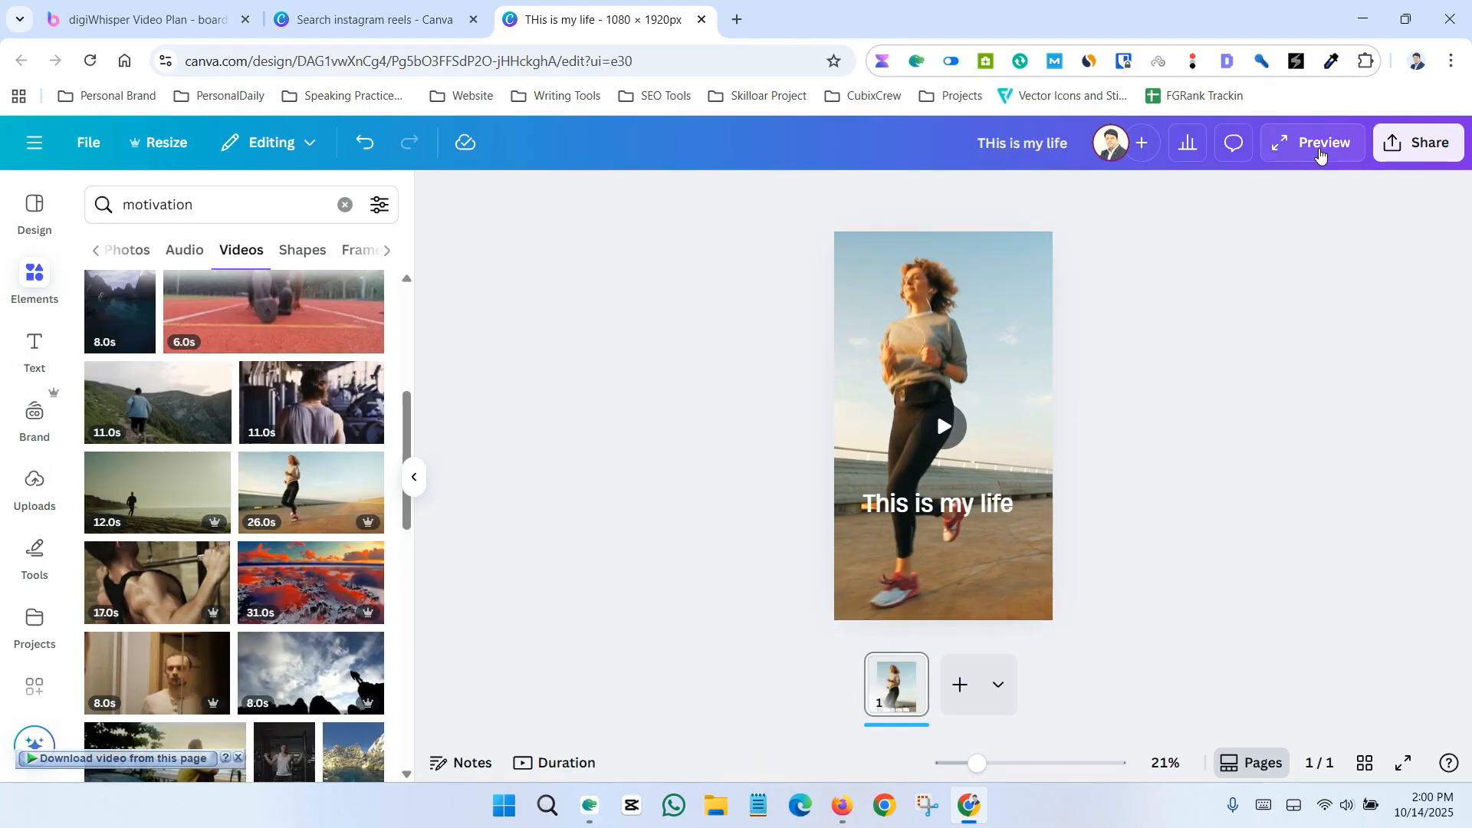
- Preview the reel with the running video, and review the MP4 download settings without downloading
click(1319, 152)
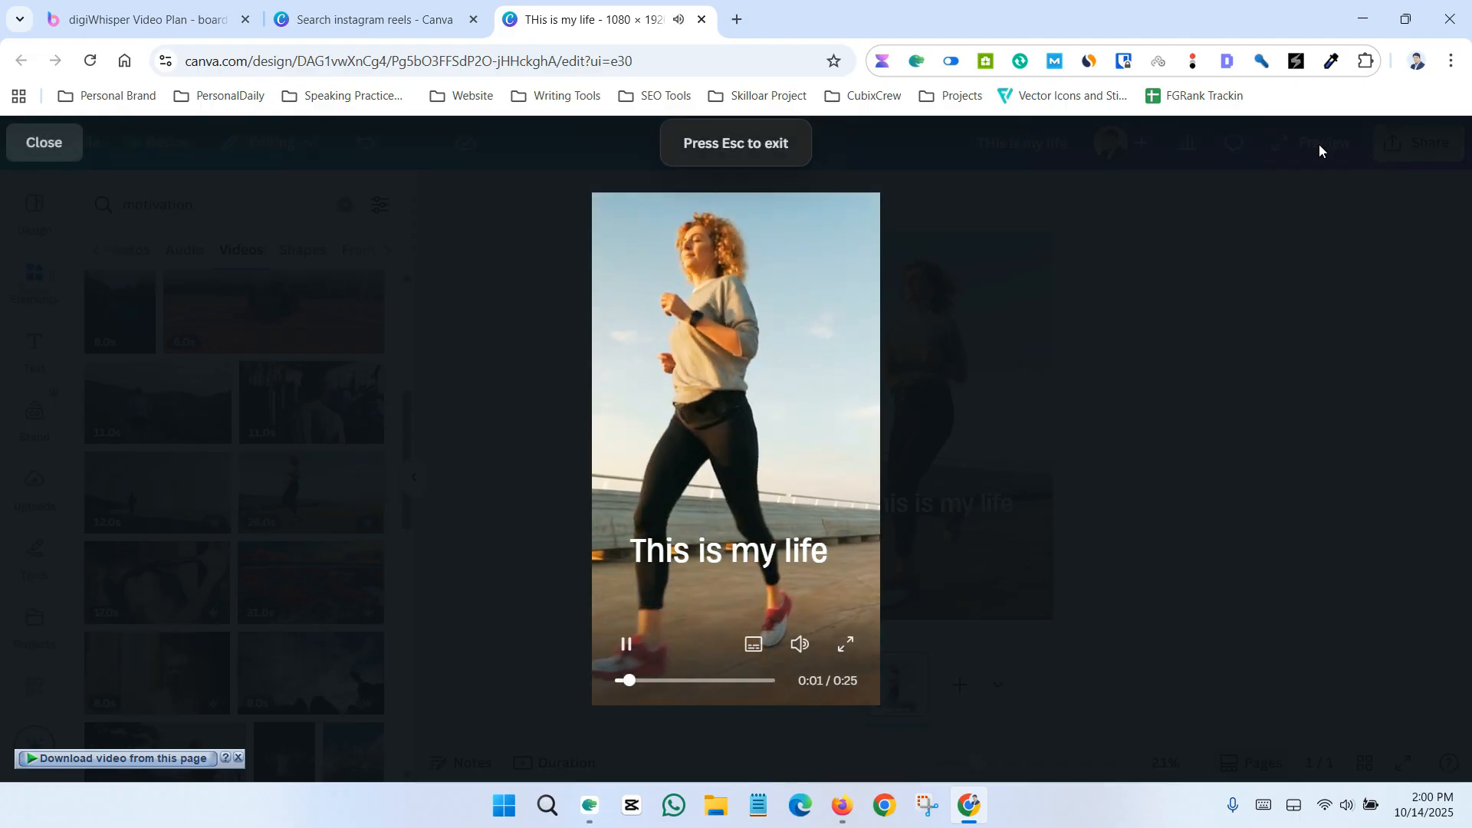
key(Escape)
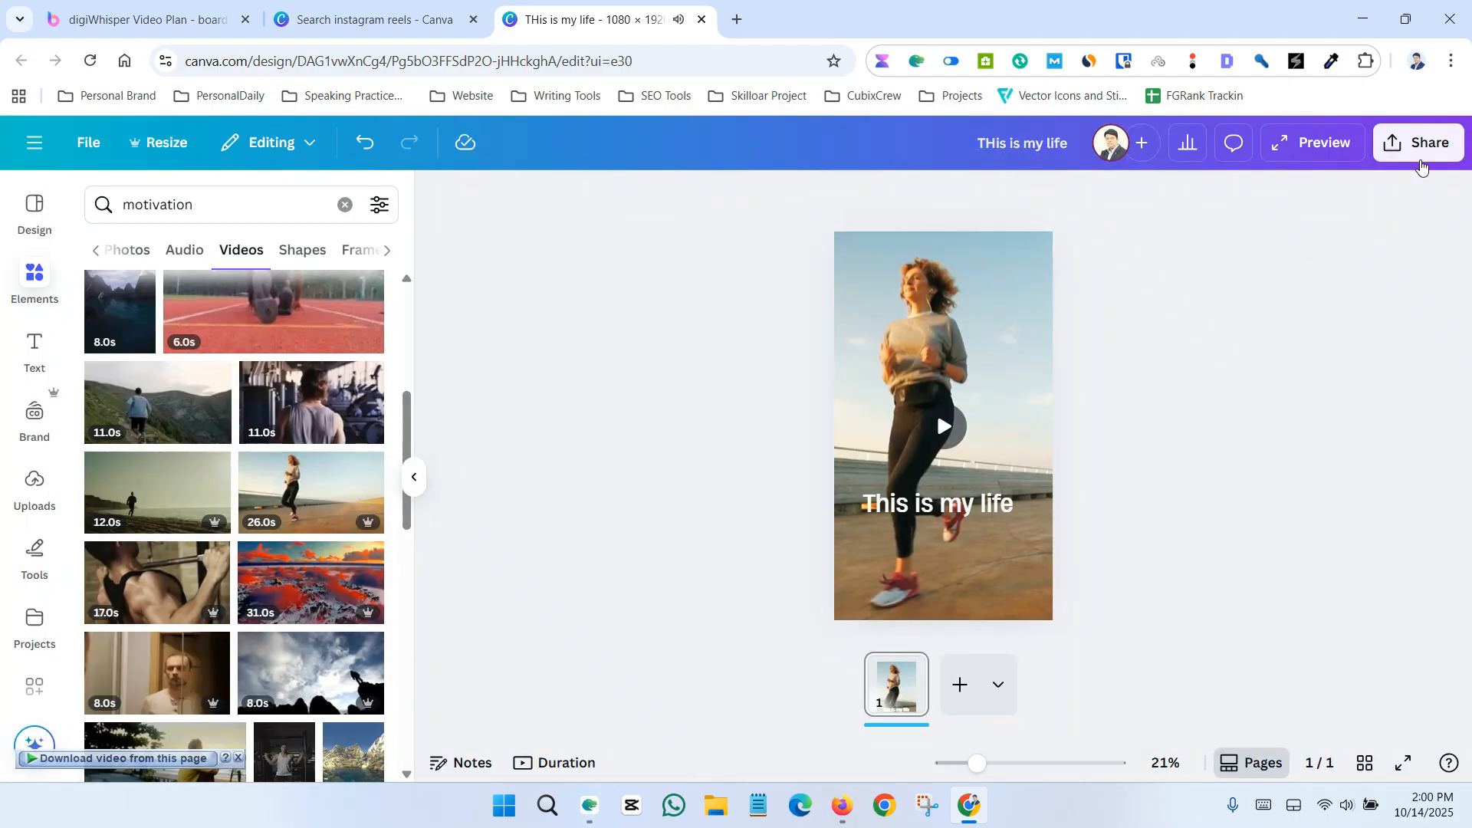
click(1422, 150)
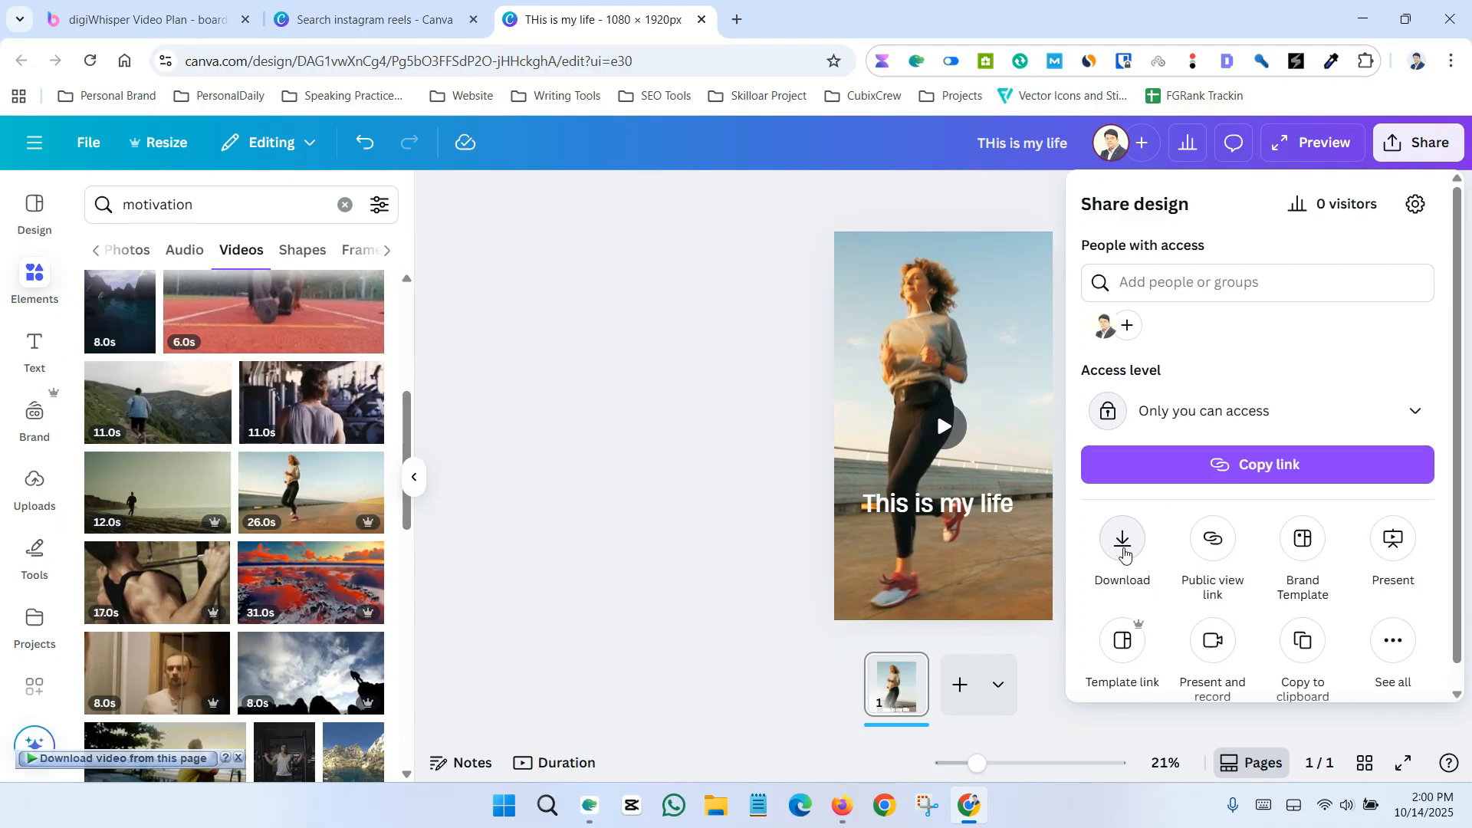
click(1124, 554)
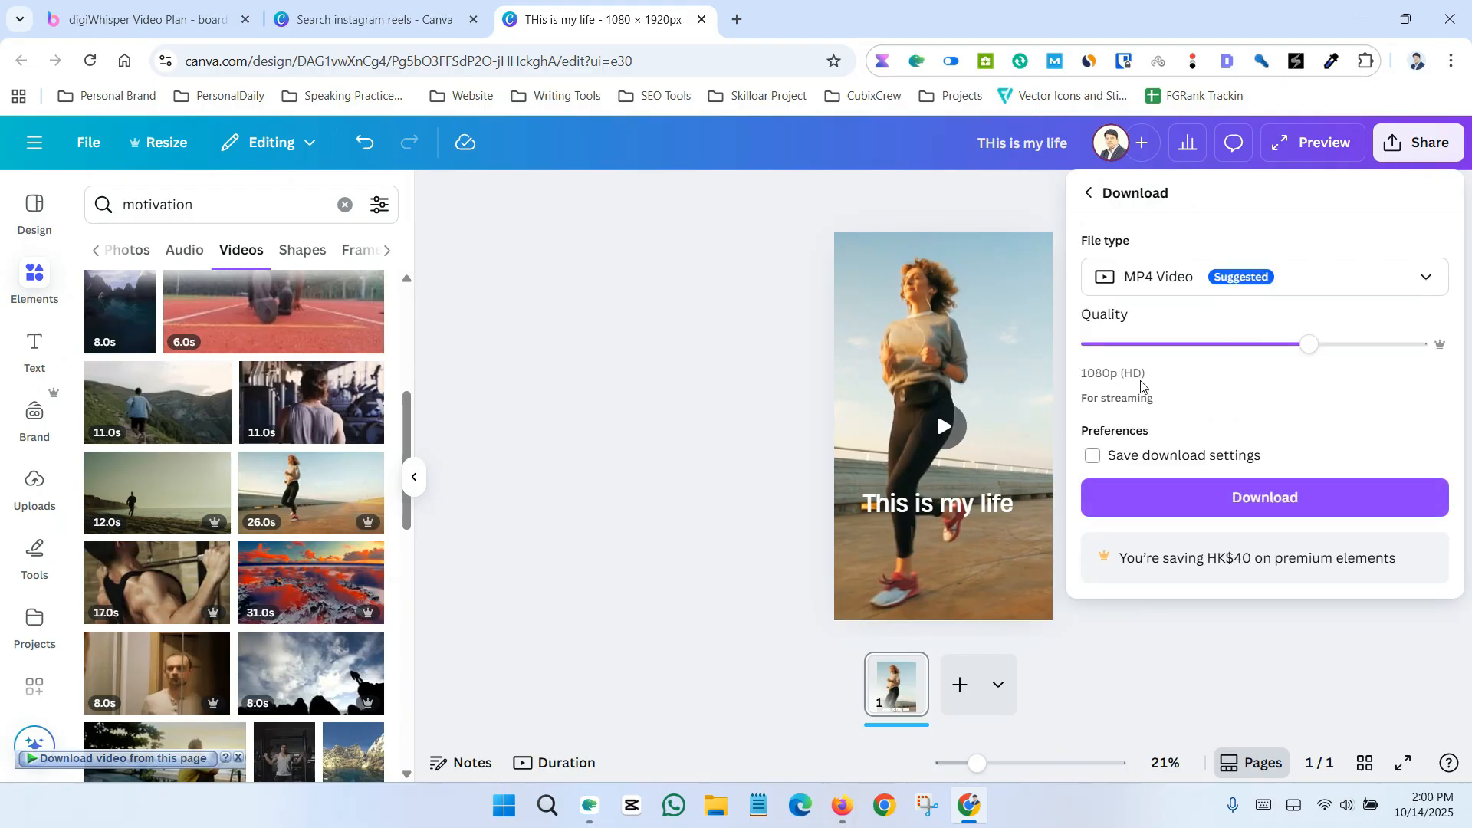
click(694, 396)
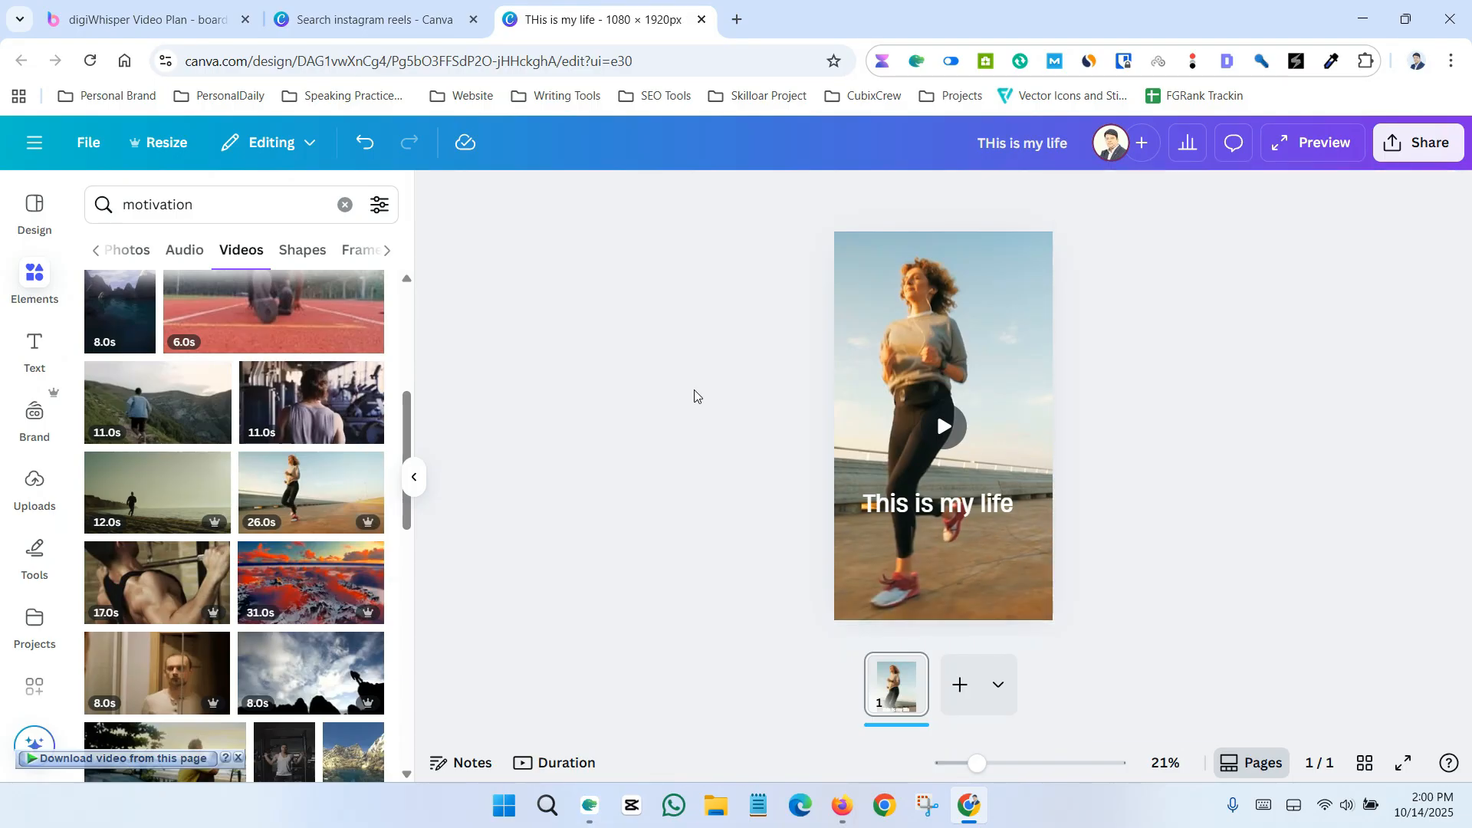